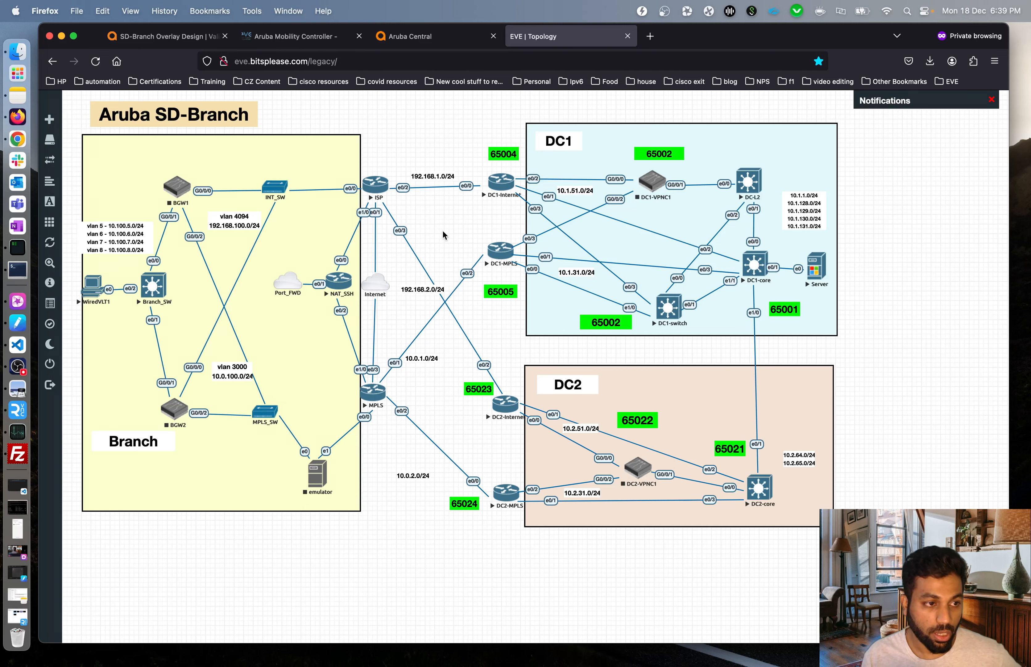
Start the BGW1 gateway node in the EVE-NG SD-Branch lab topology.
{"action": "left_click", "coordinate": [177, 191]}
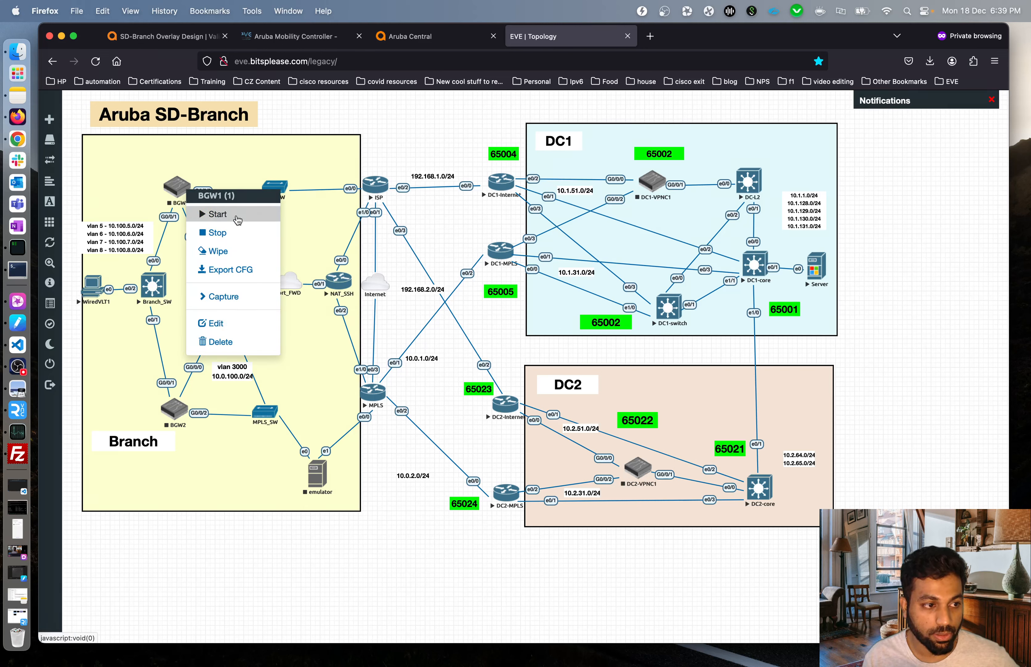
{"action": "left_click", "coordinate": [238, 220]}
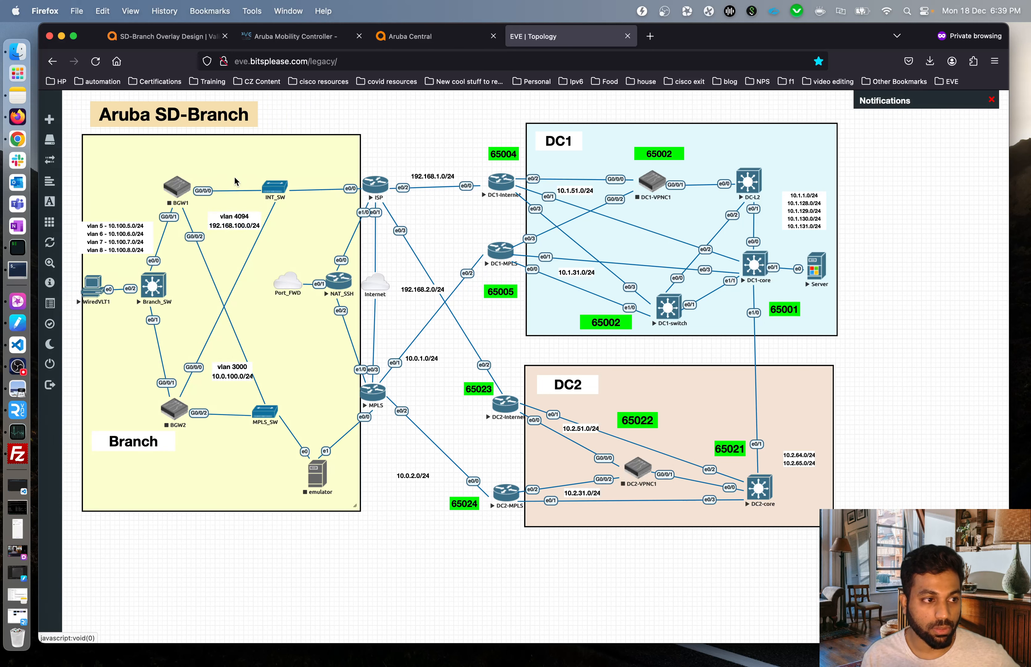
Back in Aruba Central, list the four offline MC-VA gateways under Devices > Gateways.
{"action": "left_click", "coordinate": [417, 39]}
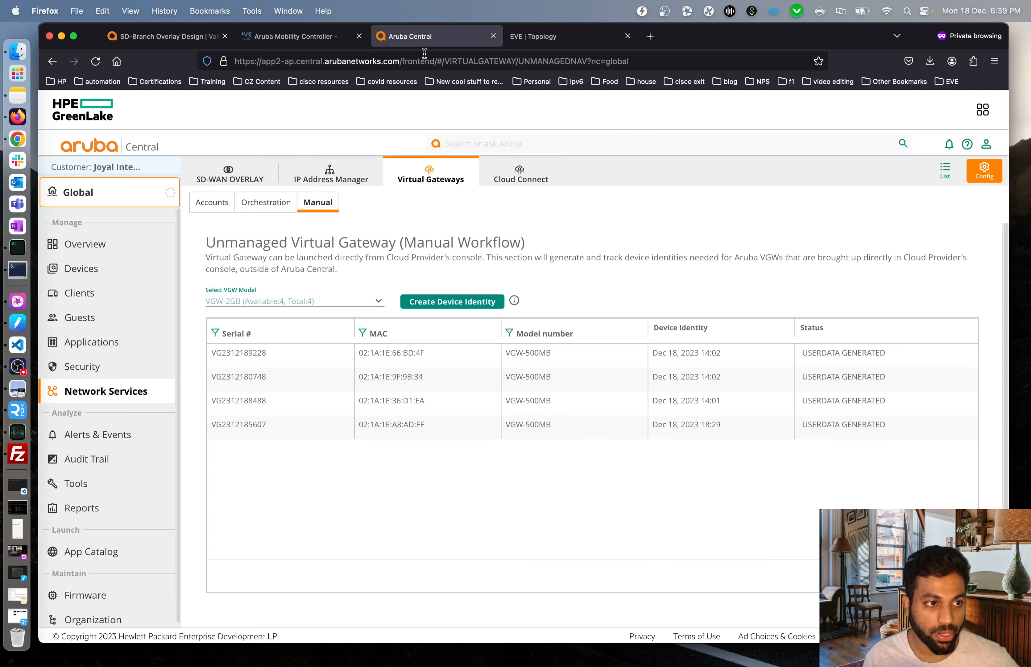
{"action": "left_click", "coordinate": [112, 207]}
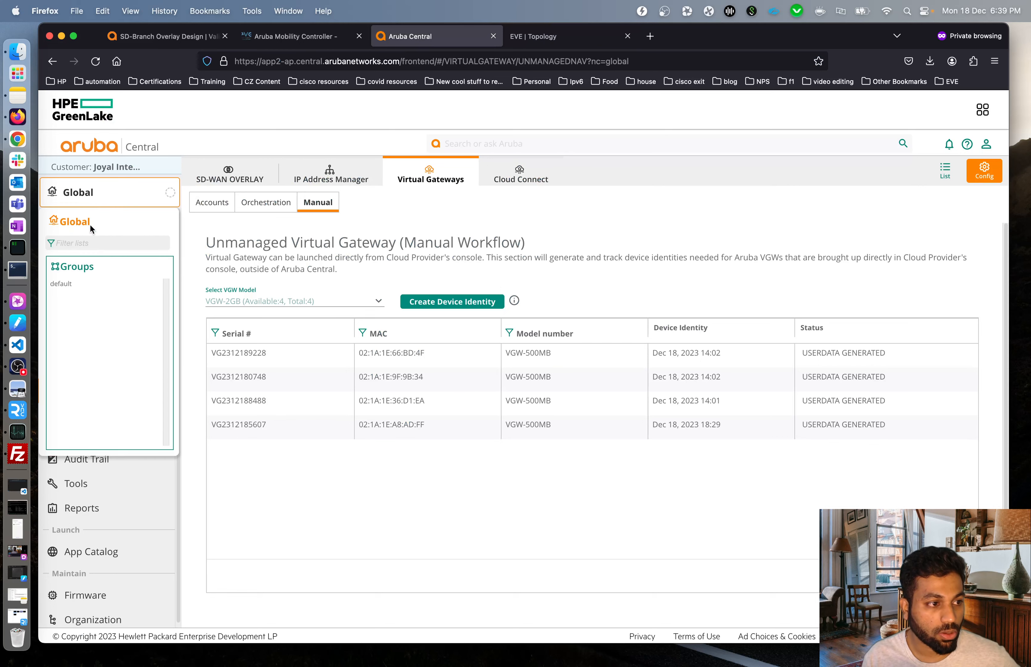
{"action": "left_click", "coordinate": [233, 229]}
{"action": "left_click", "coordinate": [66, 269]}
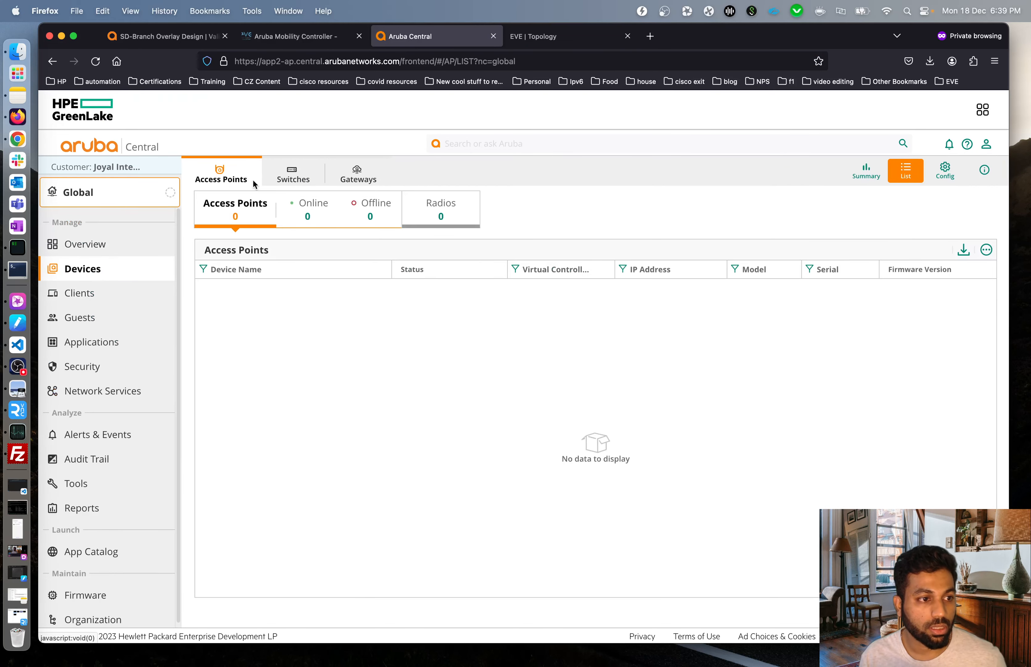
{"action": "left_click", "coordinate": [370, 185]}
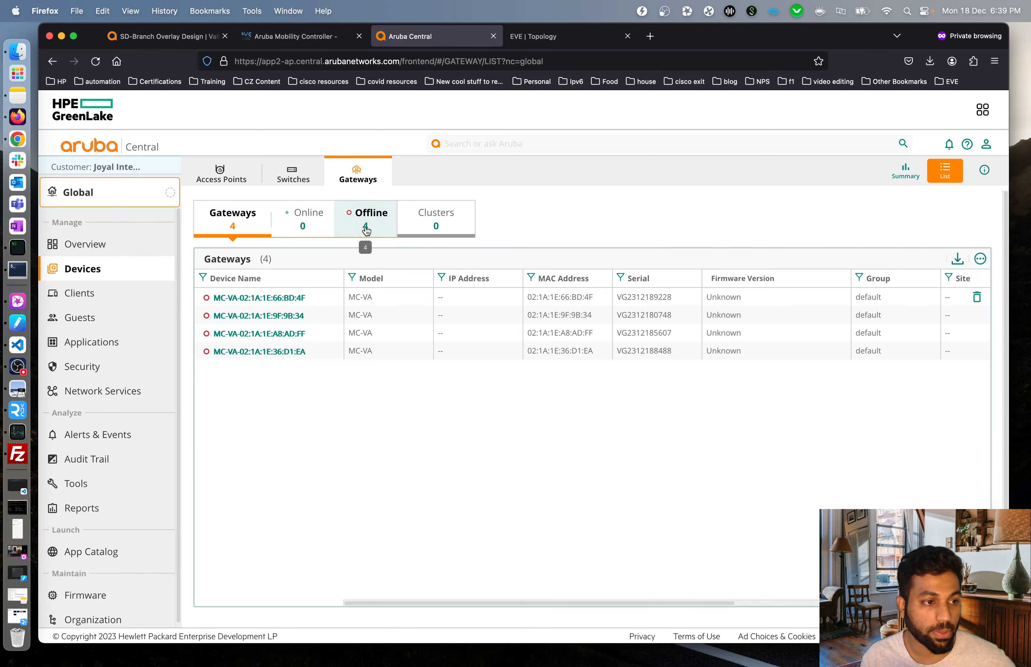
Check the BGW1 console in VNC Viewer, then return to Firefox.
{"action": "left_click", "coordinate": [19, 412]}
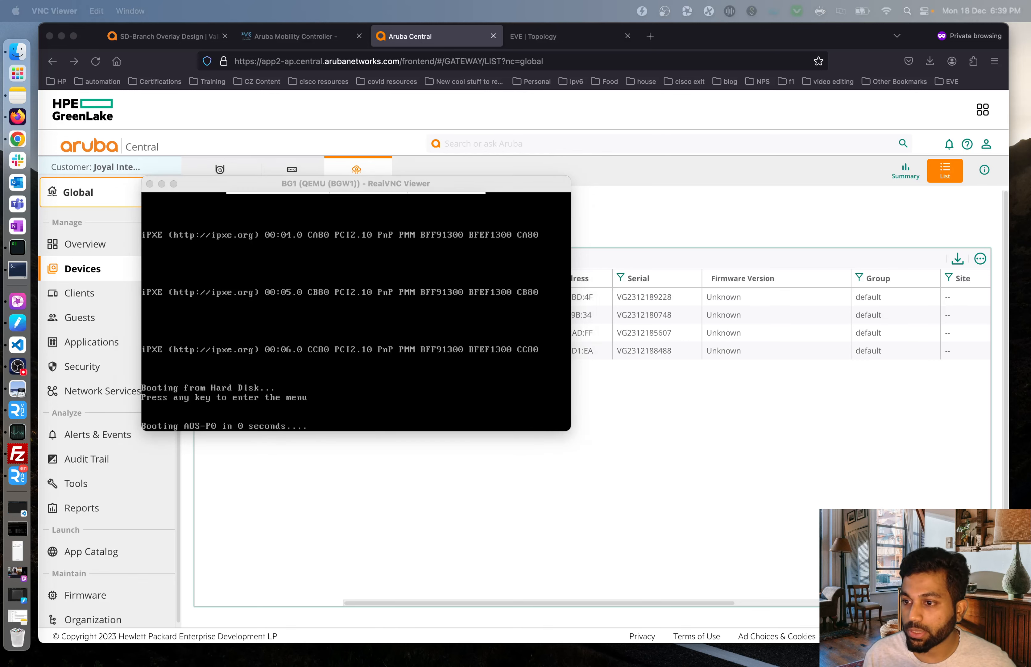
{"action": "left_click", "coordinate": [629, 513]}
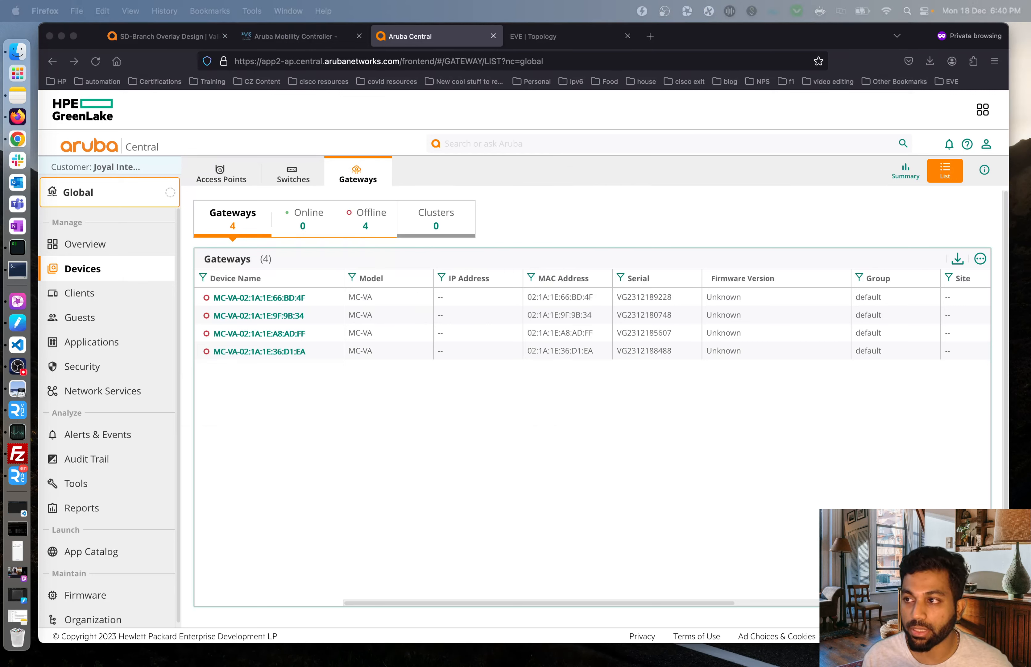
{"action": "left_click", "coordinate": [447, 420]}
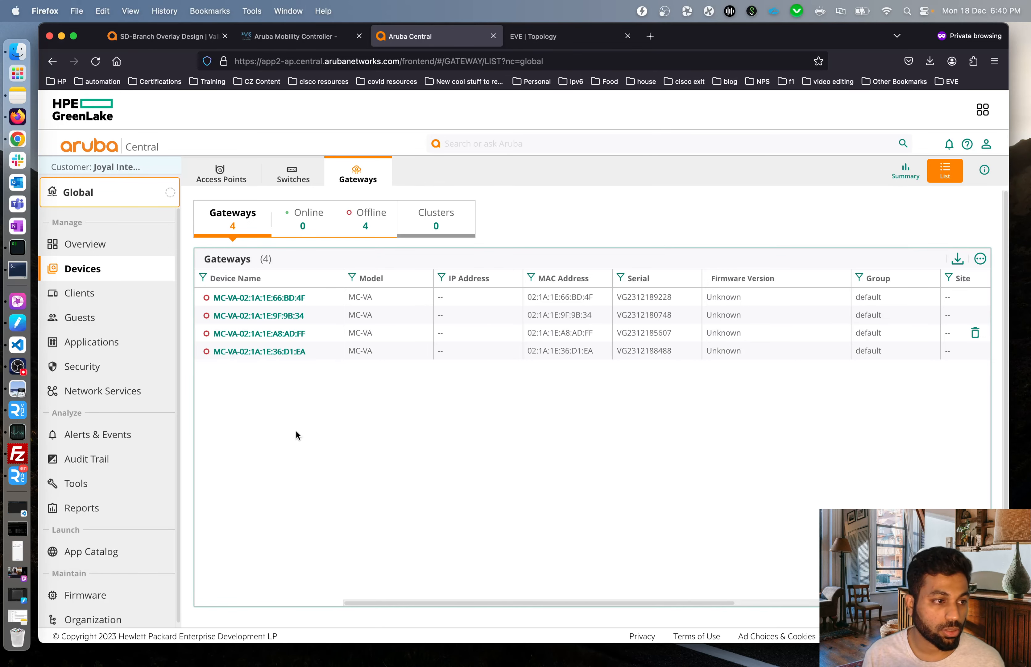
Open the Groups management page from the Global scope dropdown.
{"action": "left_click", "coordinate": [109, 204]}
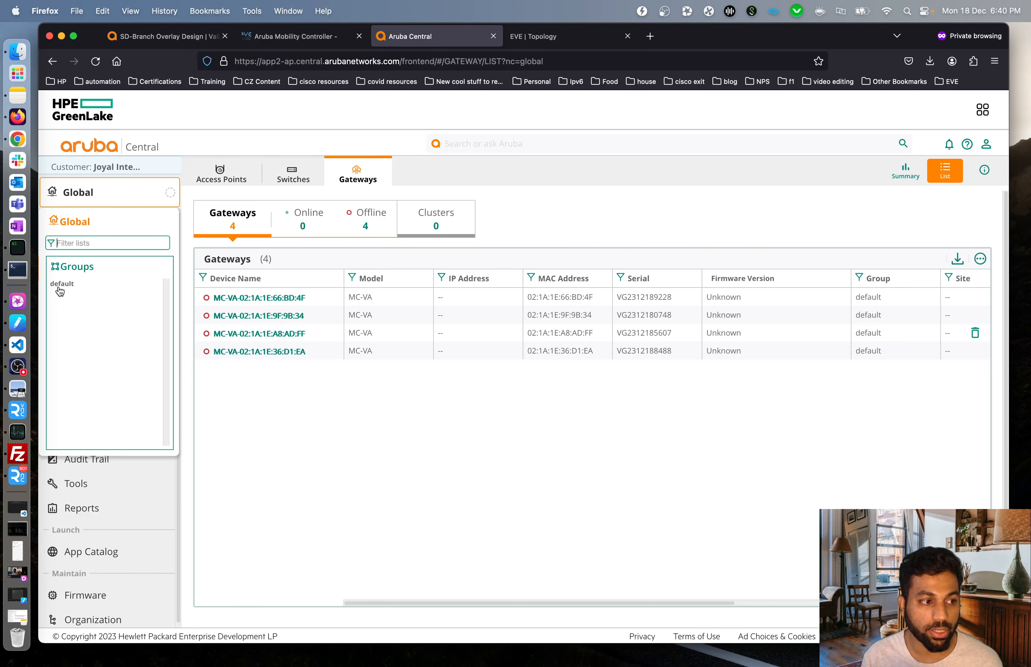
{"action": "mouse_move", "coordinate": [100, 266]}
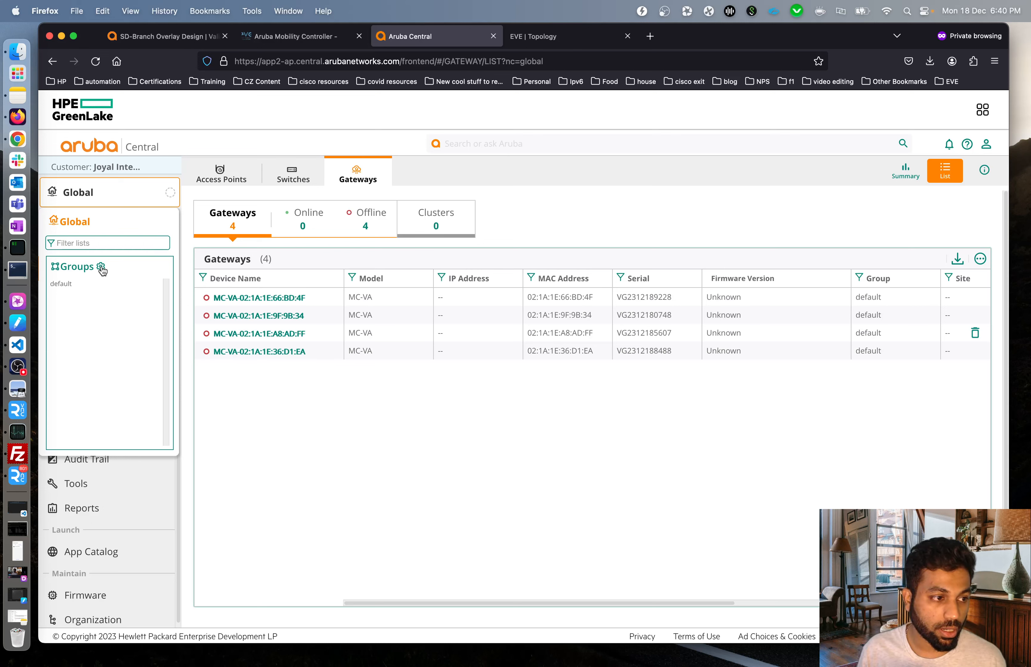
{"action": "left_click", "coordinate": [101, 266]}
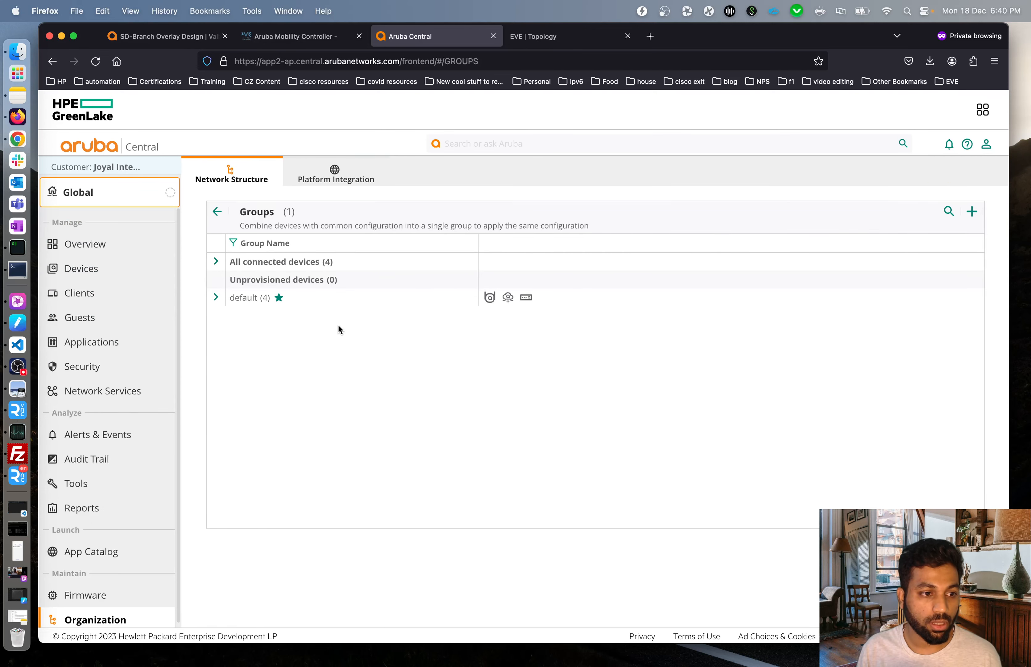
Expand the default group to view its four gateways, then begin adding a new group.
{"action": "left_click", "coordinate": [216, 297]}
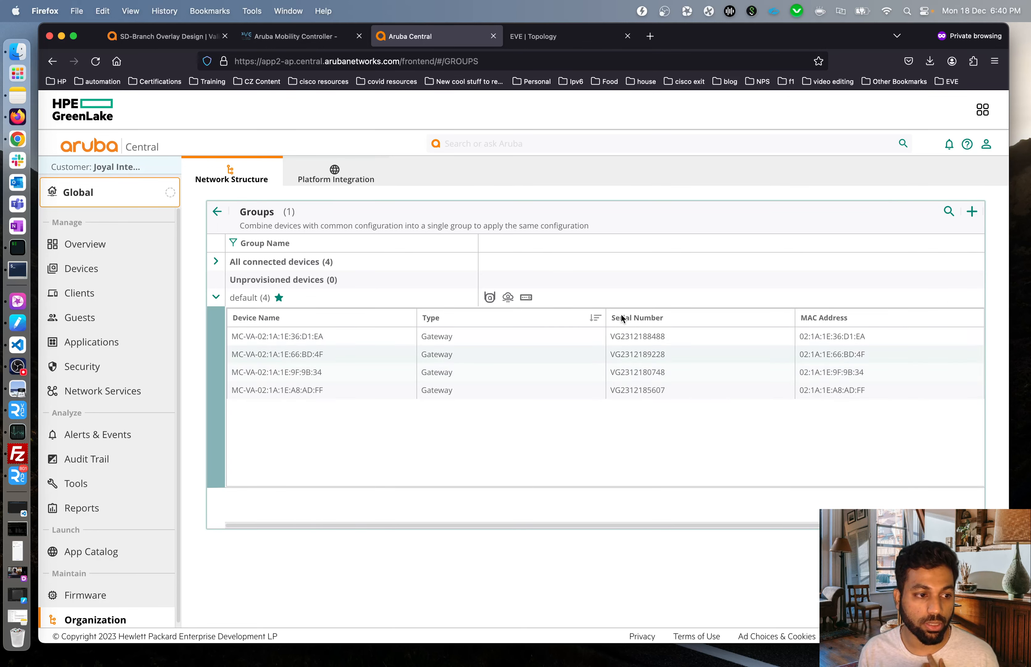
{"action": "left_click", "coordinate": [216, 297]}
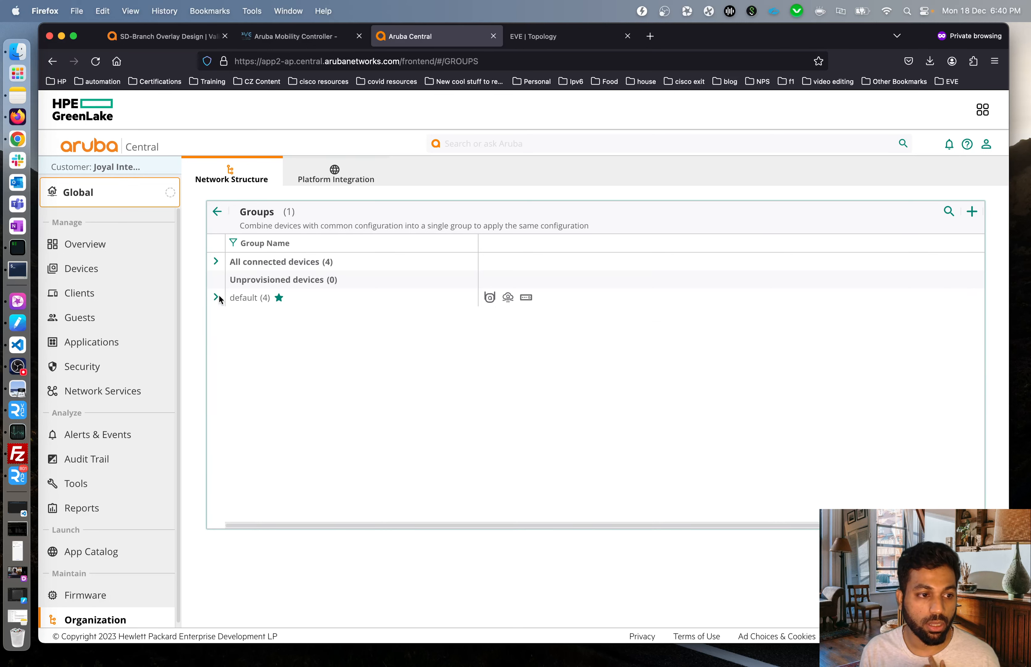
{"action": "left_click", "coordinate": [973, 212]}
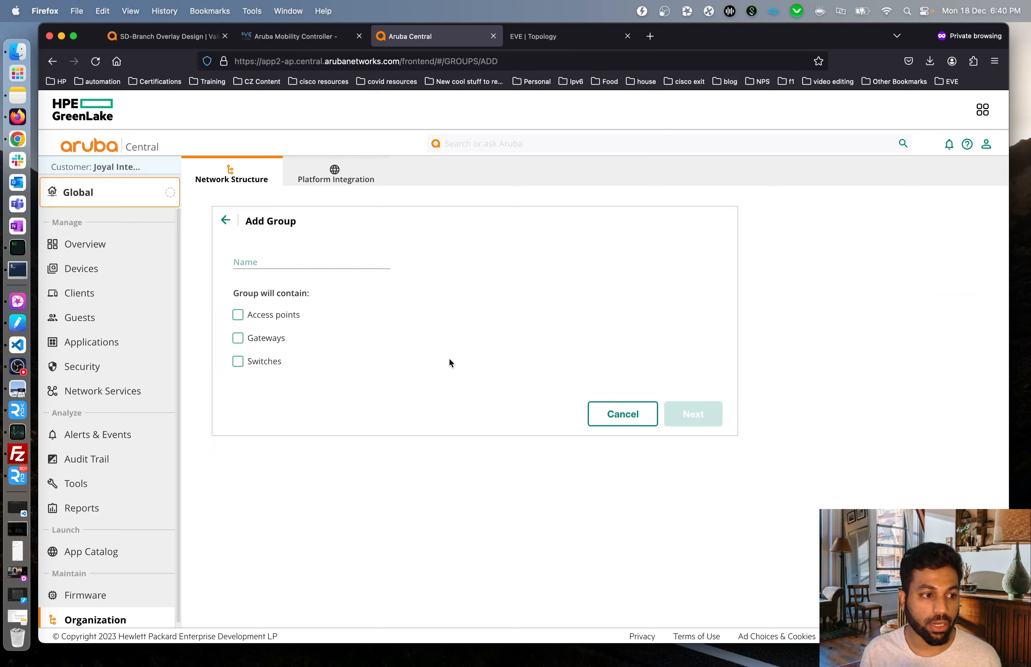
Name the new group 'bits-branch' with Gateways as its only device type.
{"action": "left_click", "coordinate": [312, 261]}
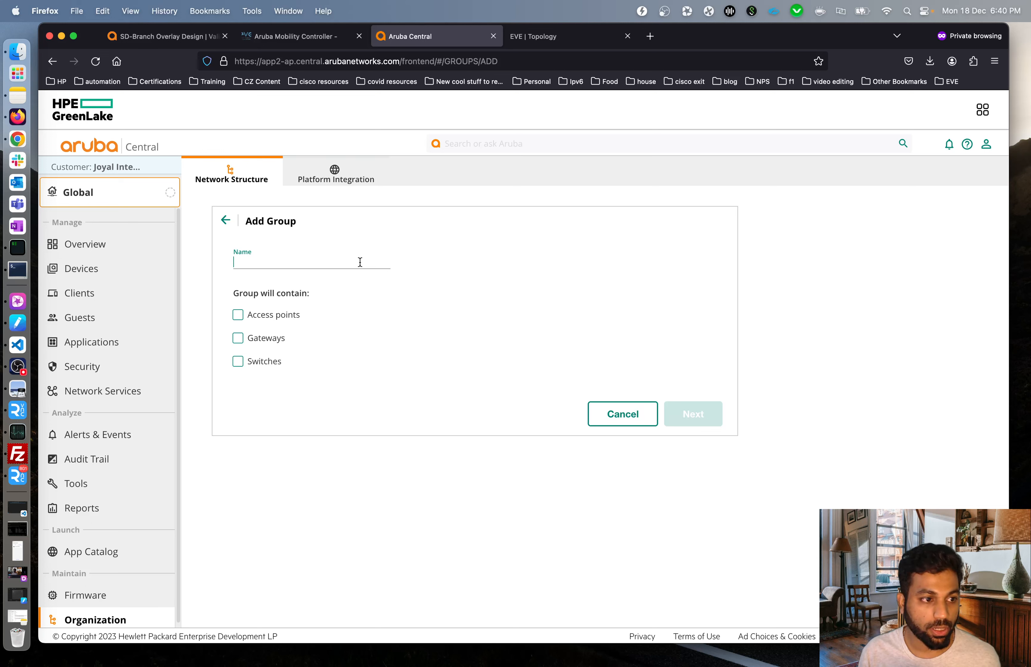
{"action": "type", "text": "bits-bra"}
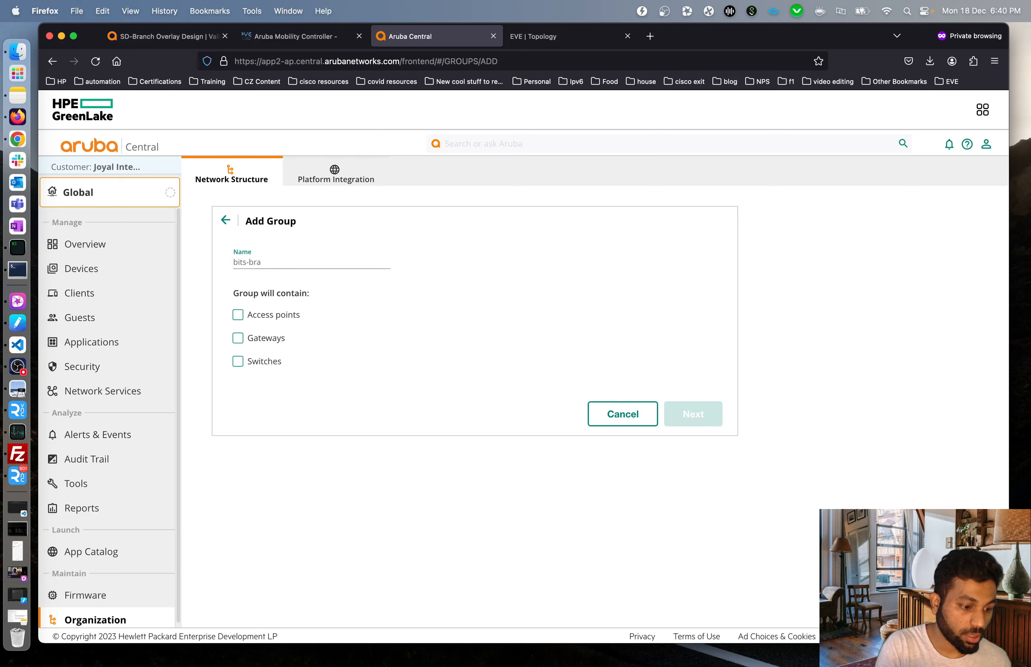
{"action": "type", "text": "nch"}
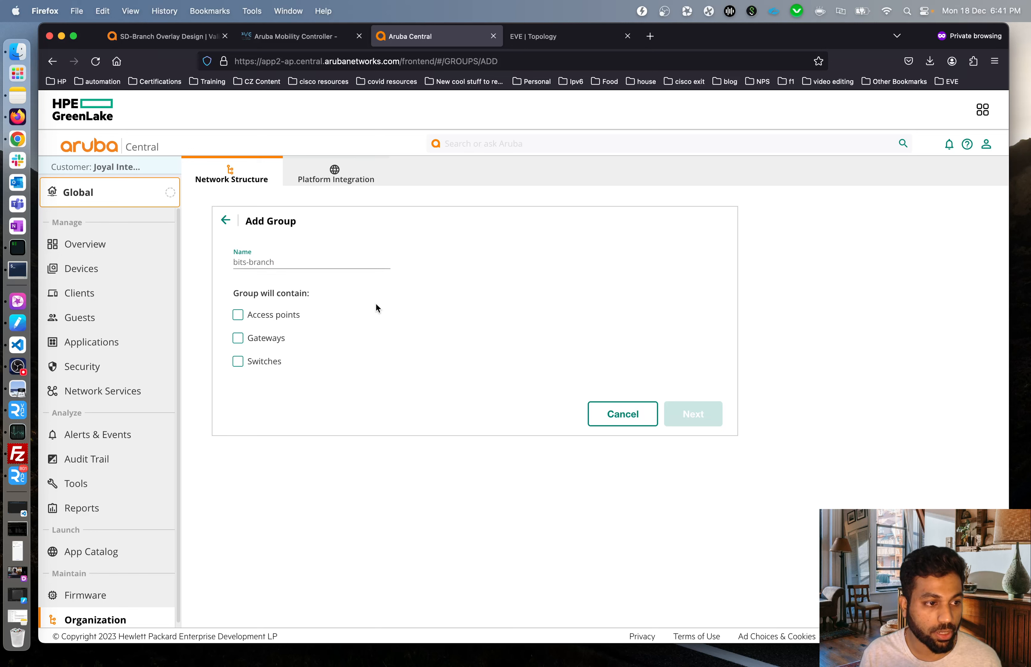
{"action": "left_click", "coordinate": [238, 338]}
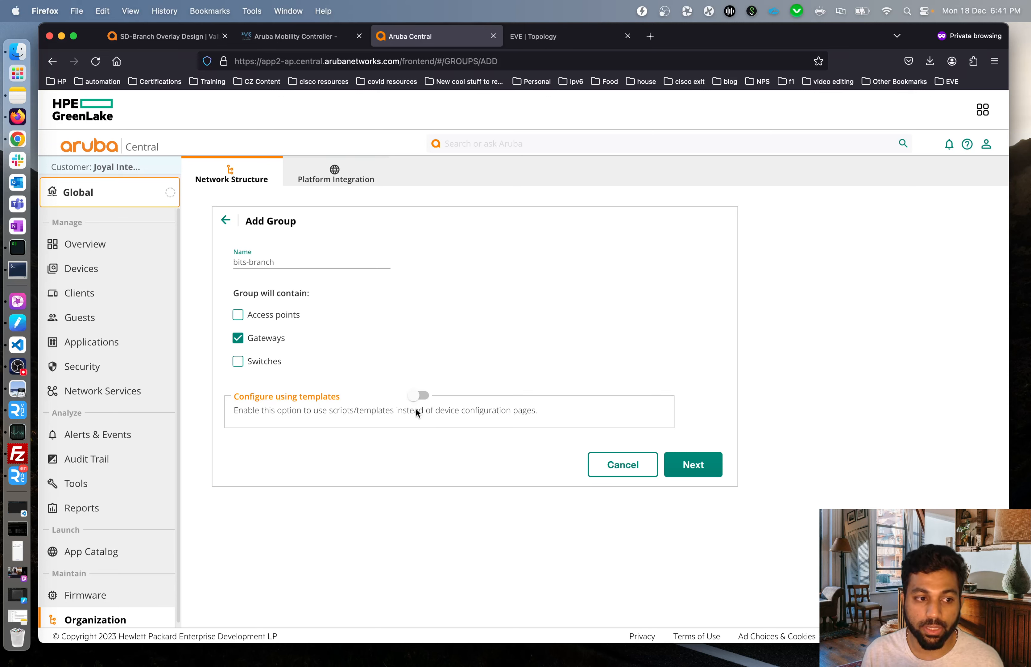
{"action": "left_click", "coordinate": [699, 464]}
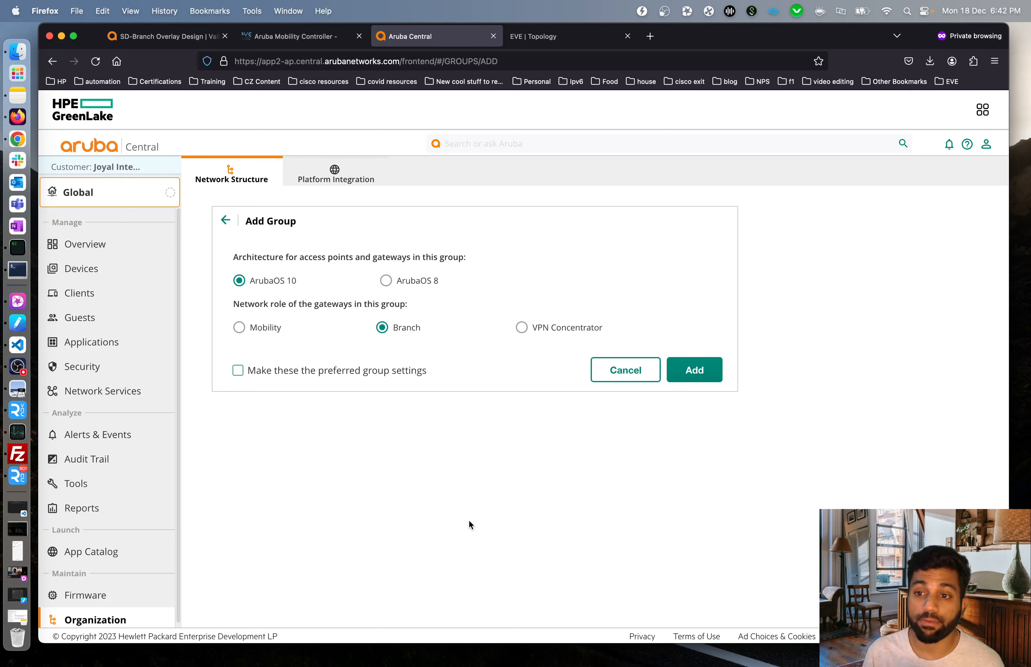
Add bits-branch as an ArubaOS 8 group with the Branch gateway role.
{"action": "left_click", "coordinate": [386, 281]}
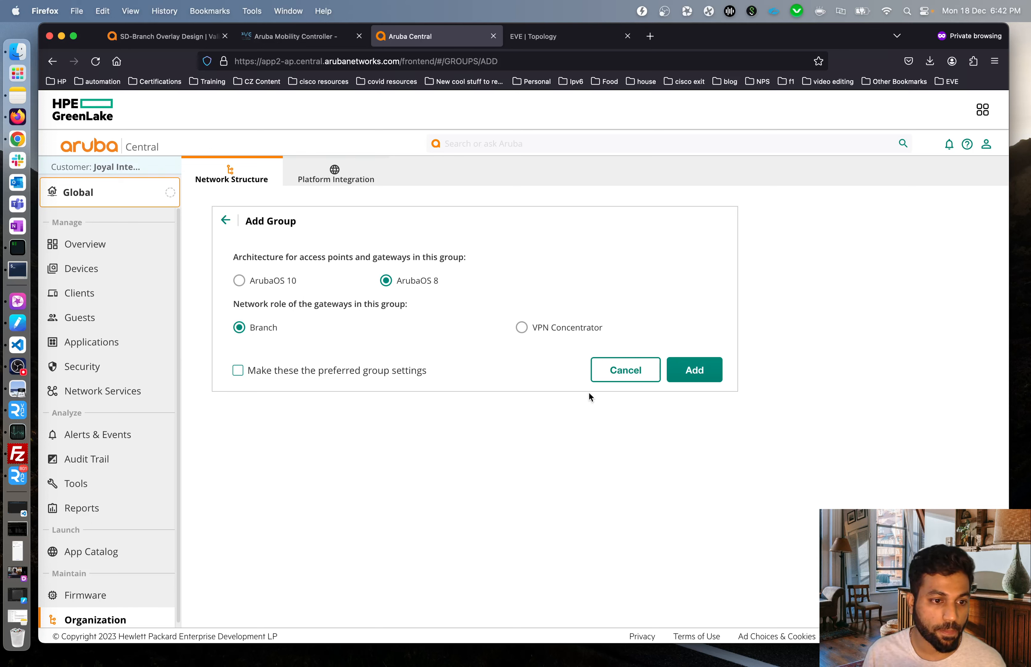
{"action": "left_click", "coordinate": [690, 369]}
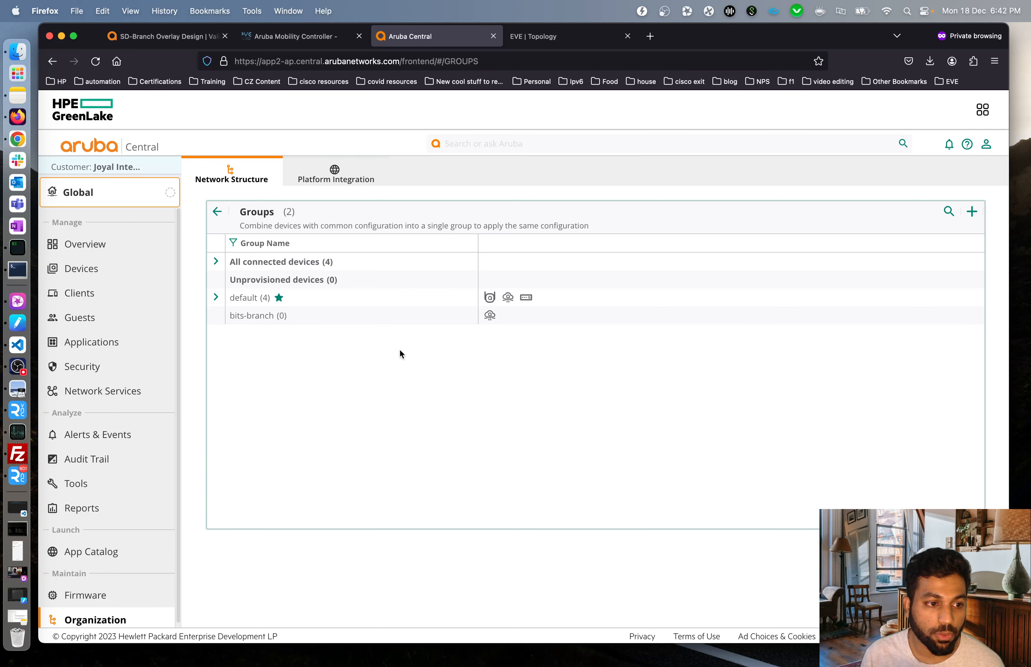
Open the bits-branch group's configuration using the Go to config gear icon in its row.
{"action": "mouse_move", "coordinate": [436, 318]}
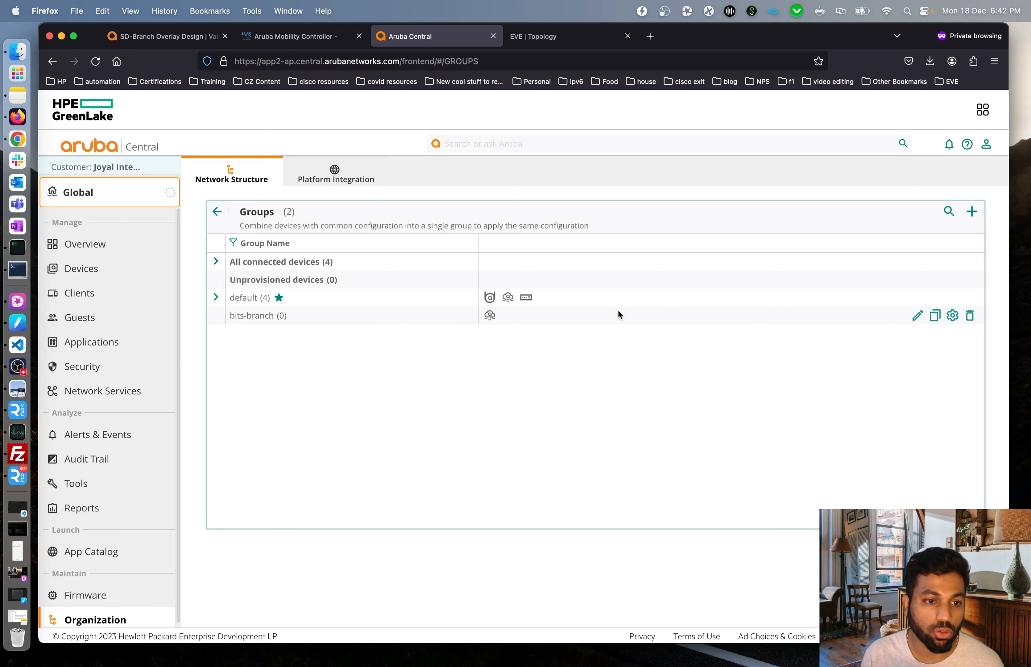
{"action": "left_click", "coordinate": [954, 318]}
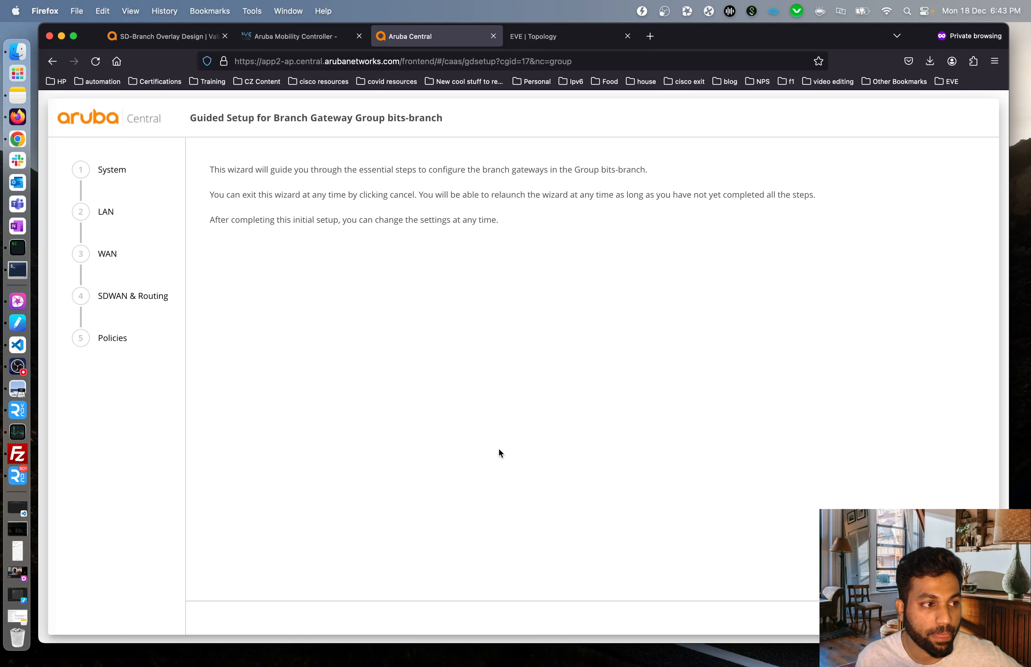
Review the System, LAN, WAN, SDWAN & Routing and Policies wizard steps, then cancel the wizard.
{"action": "left_click_drag", "start_coordinate": [225, 170], "coordinate": [399, 221]}
{"action": "left_click", "coordinate": [498, 255]}
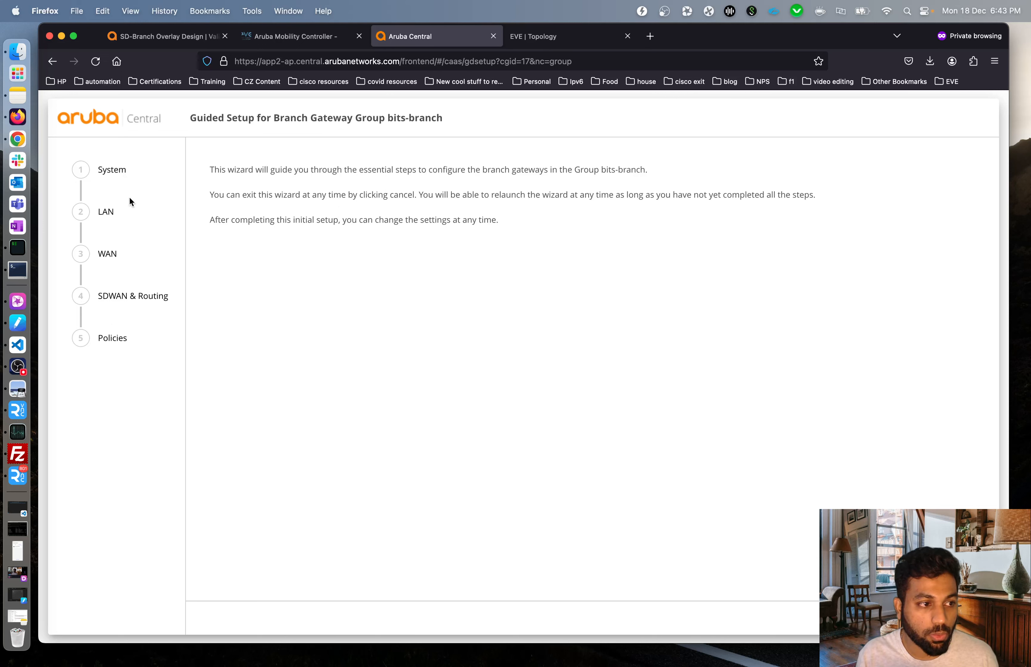
{"action": "left_click_drag", "start_coordinate": [129, 210], "coordinate": [86, 212]}
{"action": "left_click_drag", "start_coordinate": [130, 249], "coordinate": [87, 250]}
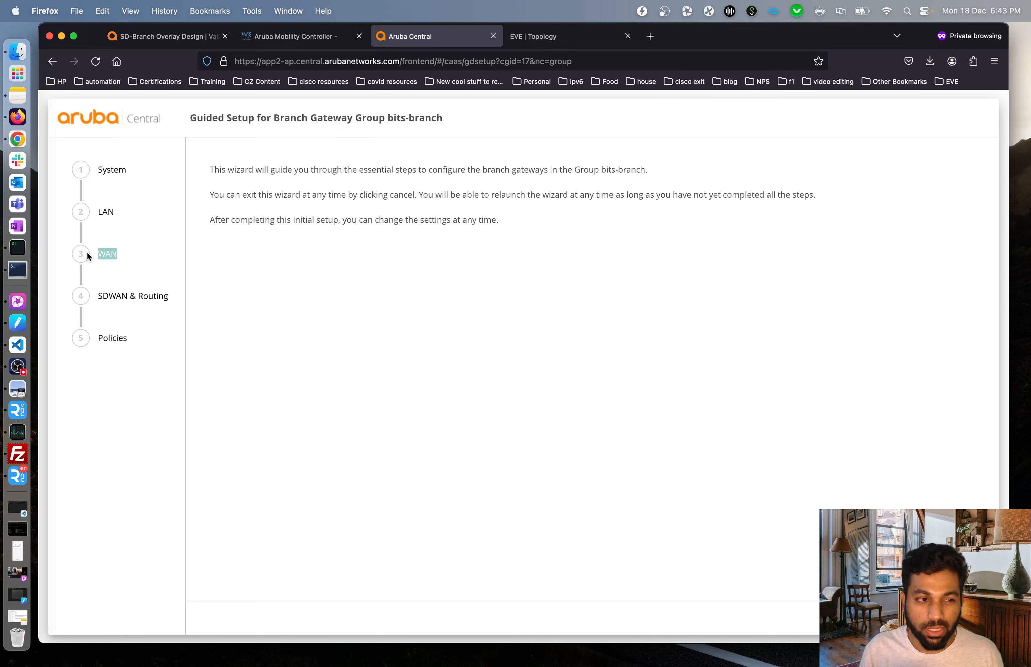
{"action": "left_click", "coordinate": [248, 254]}
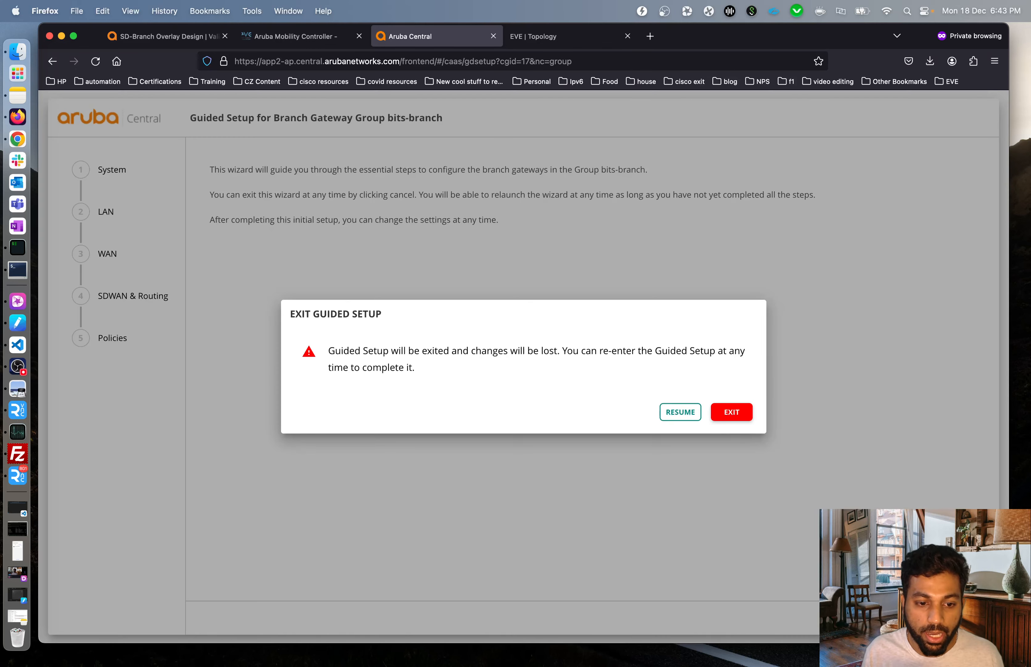
Confirm exiting the guided setup and switch bits-branch configuration to Advanced Mode.
{"action": "left_click", "coordinate": [737, 415]}
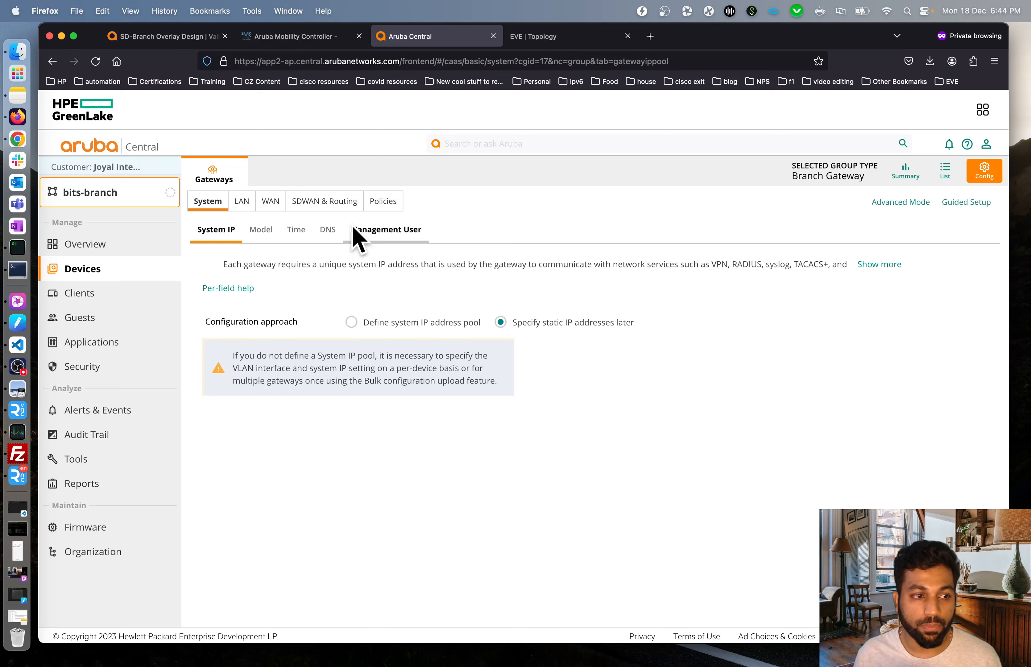
{"action": "left_click", "coordinate": [905, 203]}
Accept the Advanced Mode warning, then return to Basic Mode with the warning suppressed.
{"action": "left_click", "coordinate": [958, 320]}
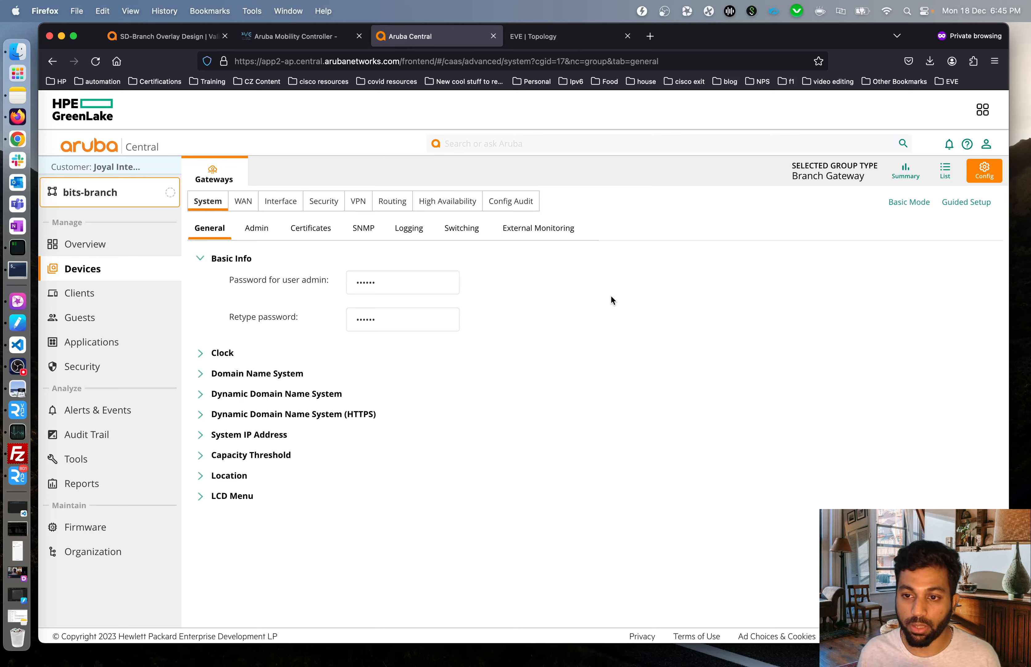
{"action": "left_click", "coordinate": [909, 202]}
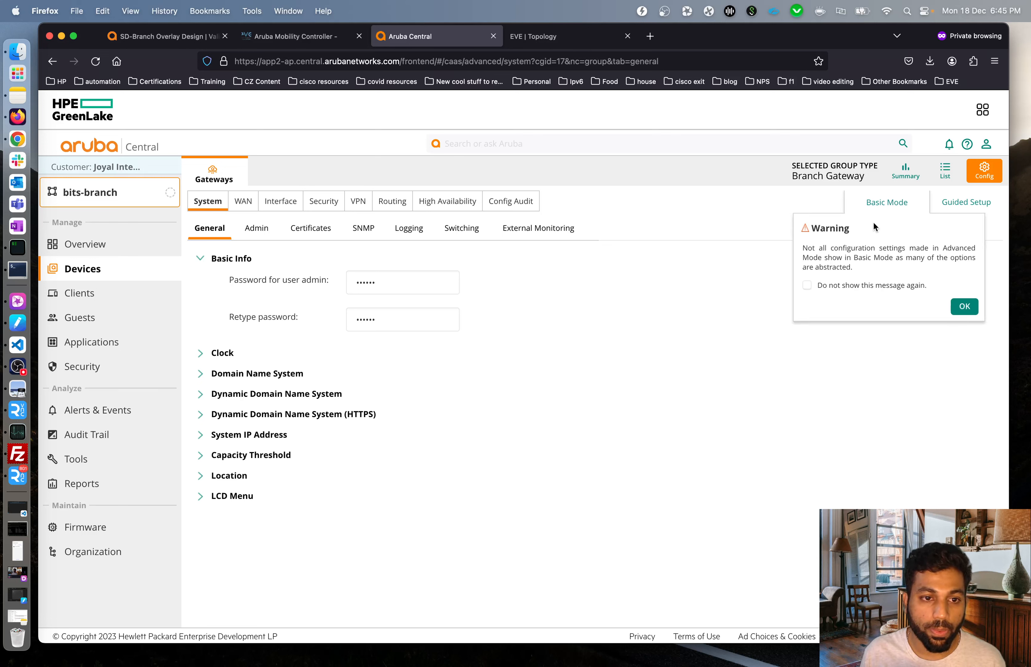
{"action": "left_click", "coordinate": [891, 290]}
{"action": "left_click", "coordinate": [951, 304]}
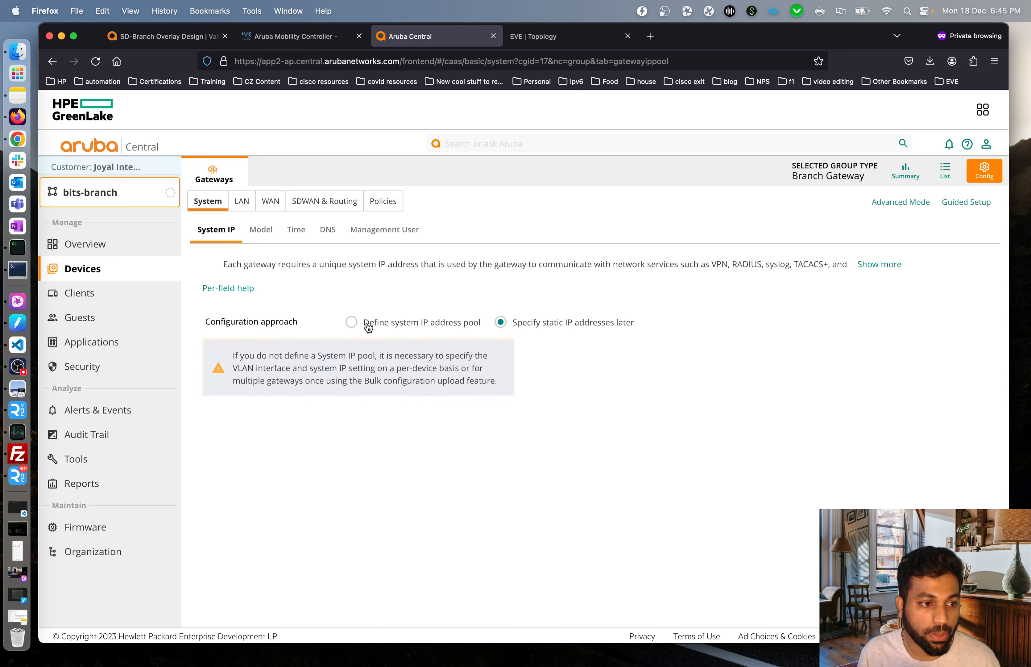
Choose 'Define system IP address pool' as the System IP configuration approach.
{"action": "left_click", "coordinate": [352, 323]}
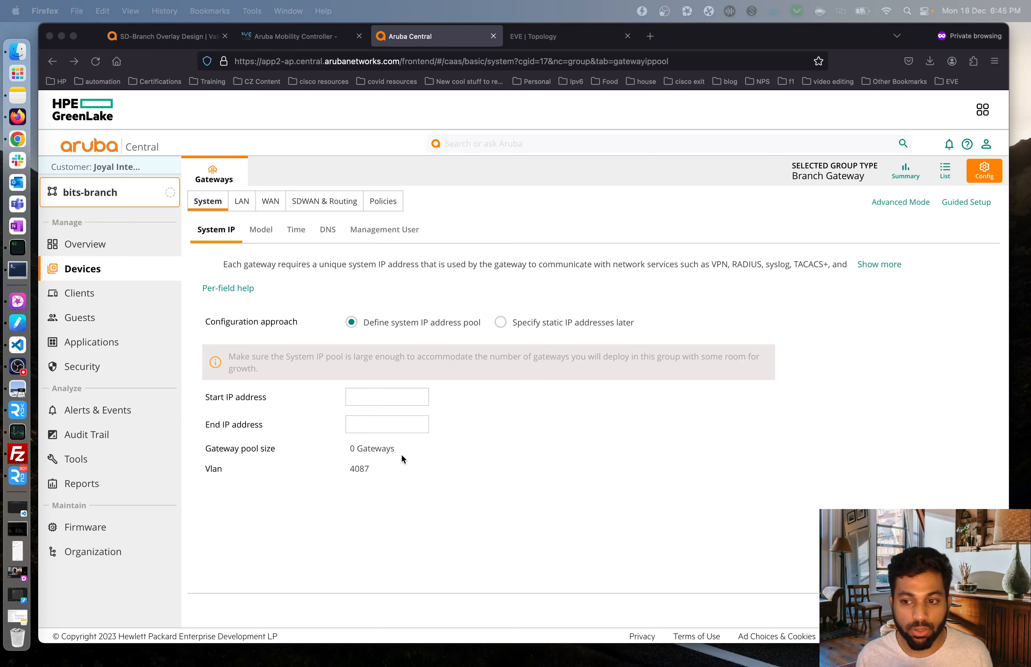
Enter System IP pool start 10.100.201.100 and end 10.100.201.150 for 51 gateways, and save.
{"action": "left_click", "coordinate": [450, 542]}
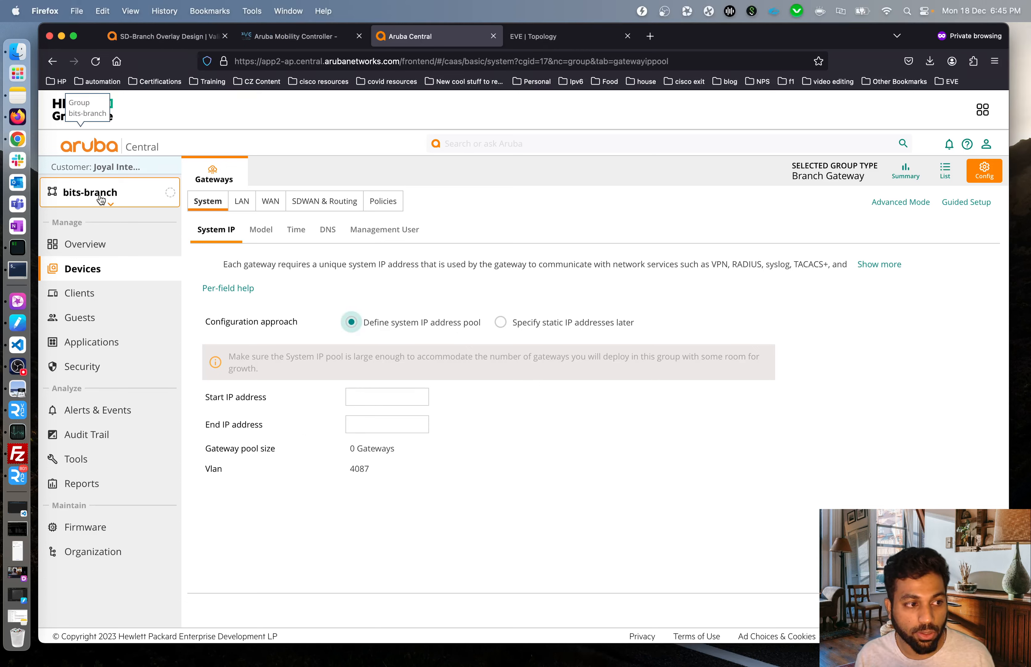
{"action": "left_click", "coordinate": [371, 395]}
{"action": "type", "text": "10.100.201.100"}
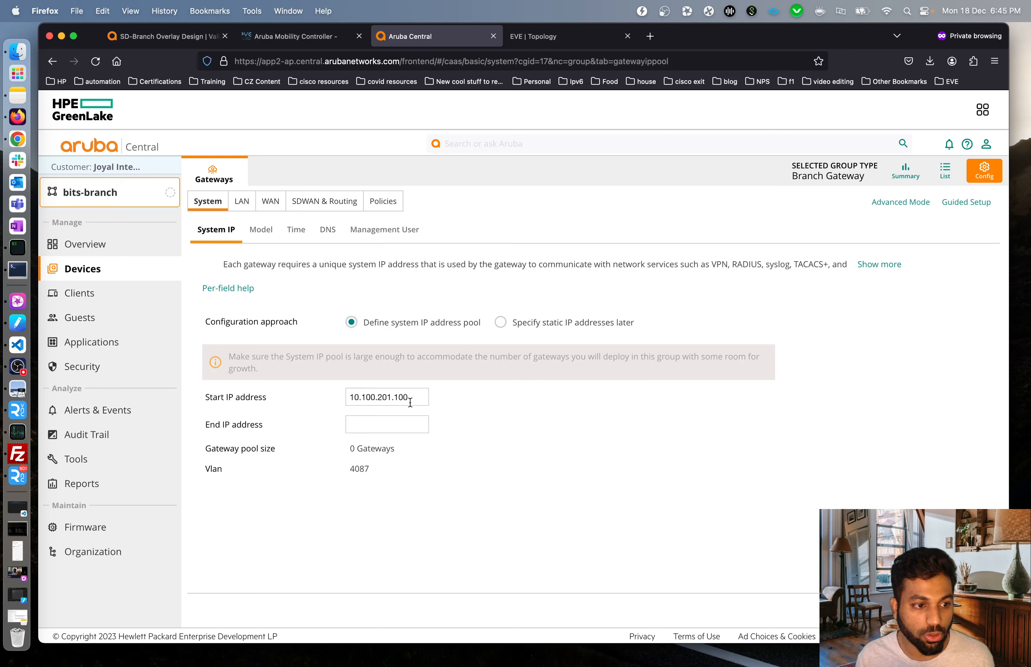
{"action": "left_click", "coordinate": [399, 424]}
{"action": "type", "text": "10.100.201.100"}
{"action": "key", "text": "BackSpace"}
{"action": "key", "text": "BackSpace"}
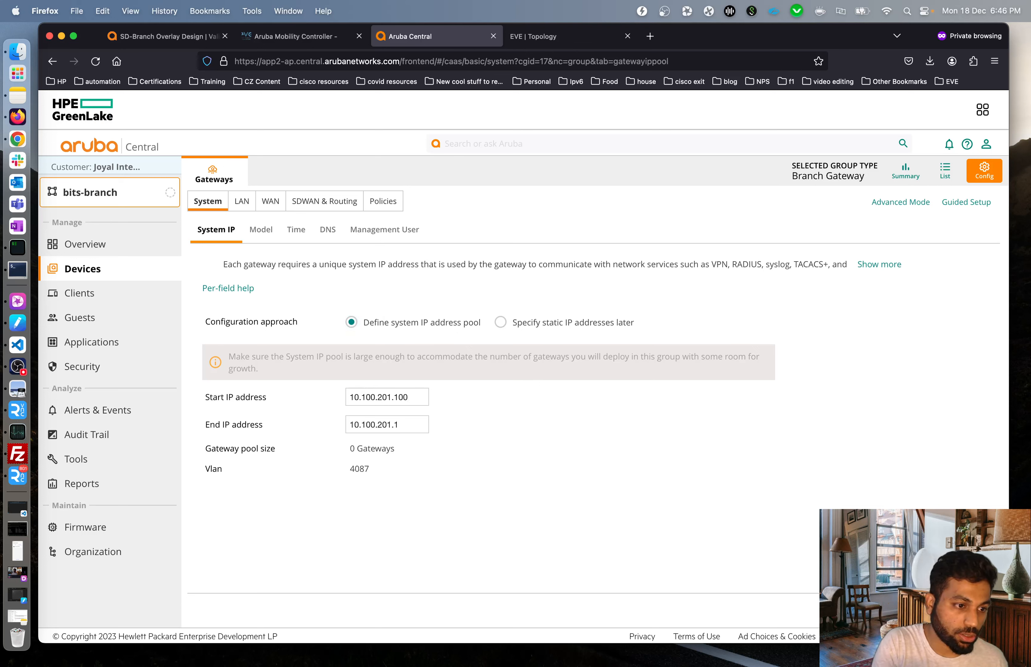
{"action": "type", "text": "50"}
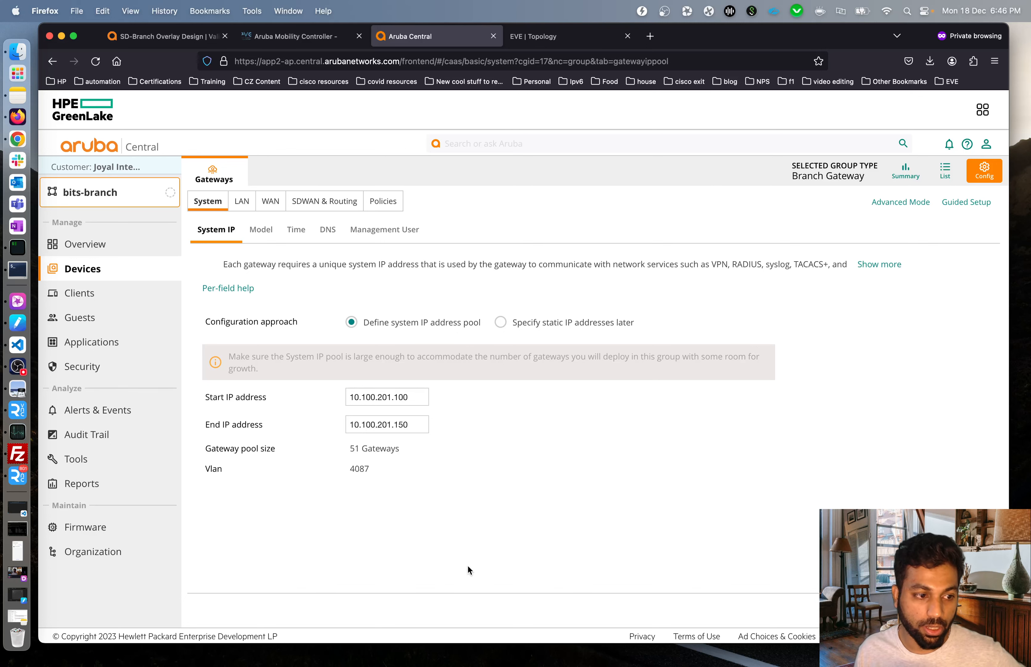
{"action": "left_click", "coordinate": [966, 609]}
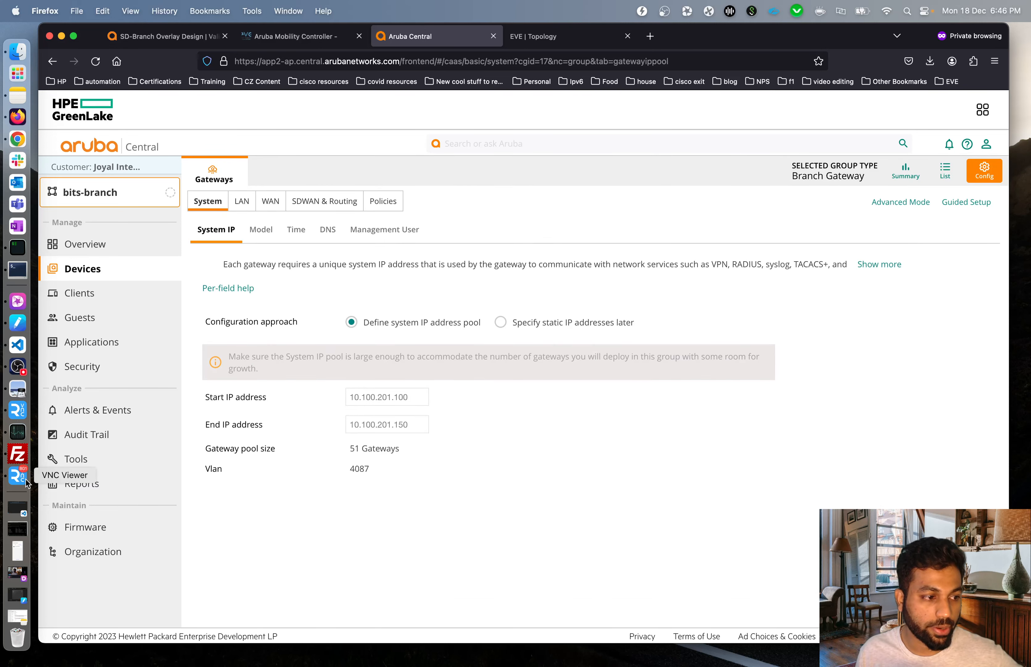
{"action": "left_click", "coordinate": [16, 477]}
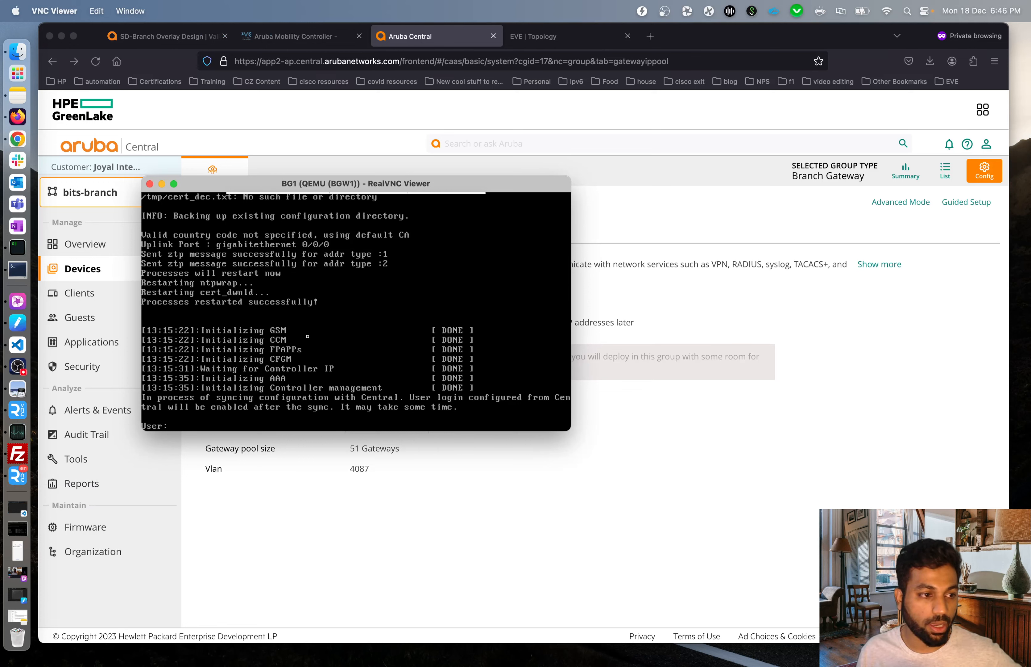
{"action": "left_click", "coordinate": [718, 445]}
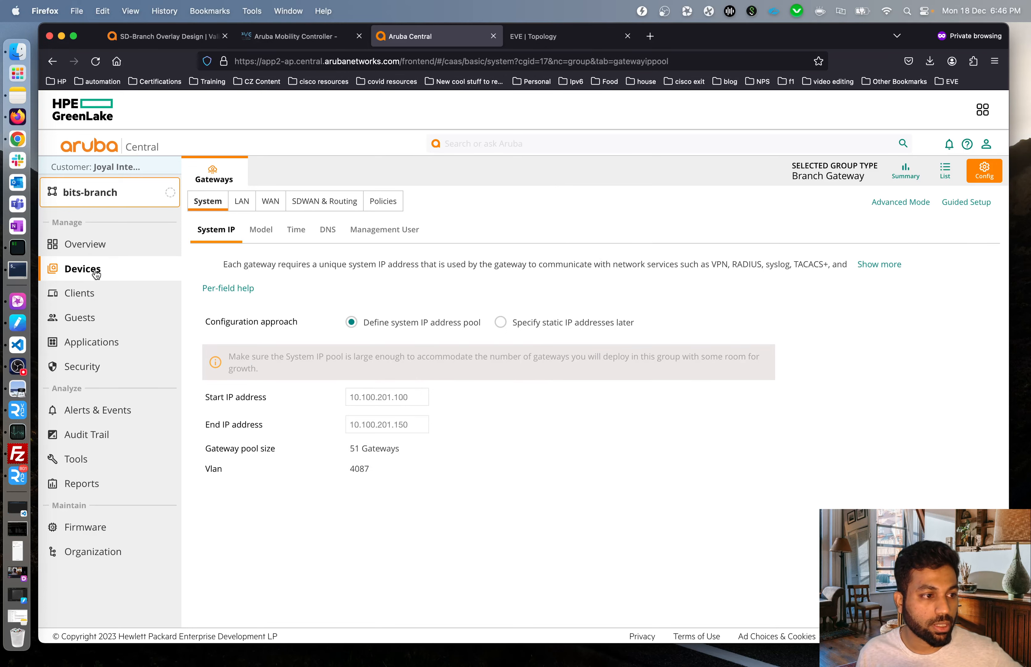
Switch to Global scope and list online gateways, showing only ArubaVGW_A8_AD_FF at 192.168.100.2.
{"action": "left_click", "coordinate": [108, 205]}
{"action": "left_click", "coordinate": [74, 223]}
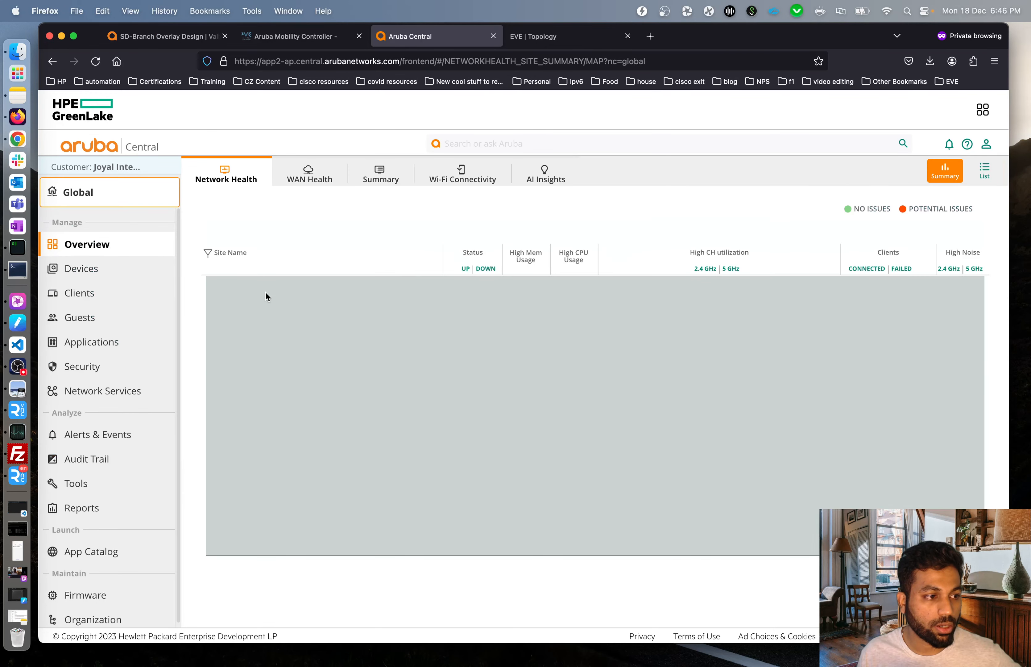
{"action": "left_click", "coordinate": [91, 274]}
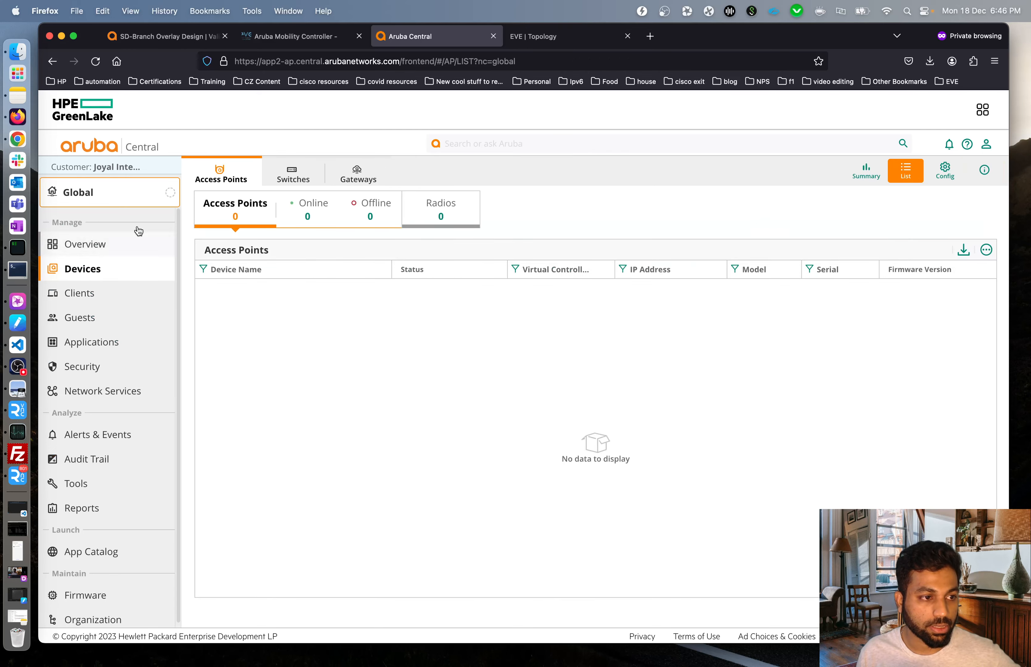
{"action": "left_click", "coordinate": [359, 177]}
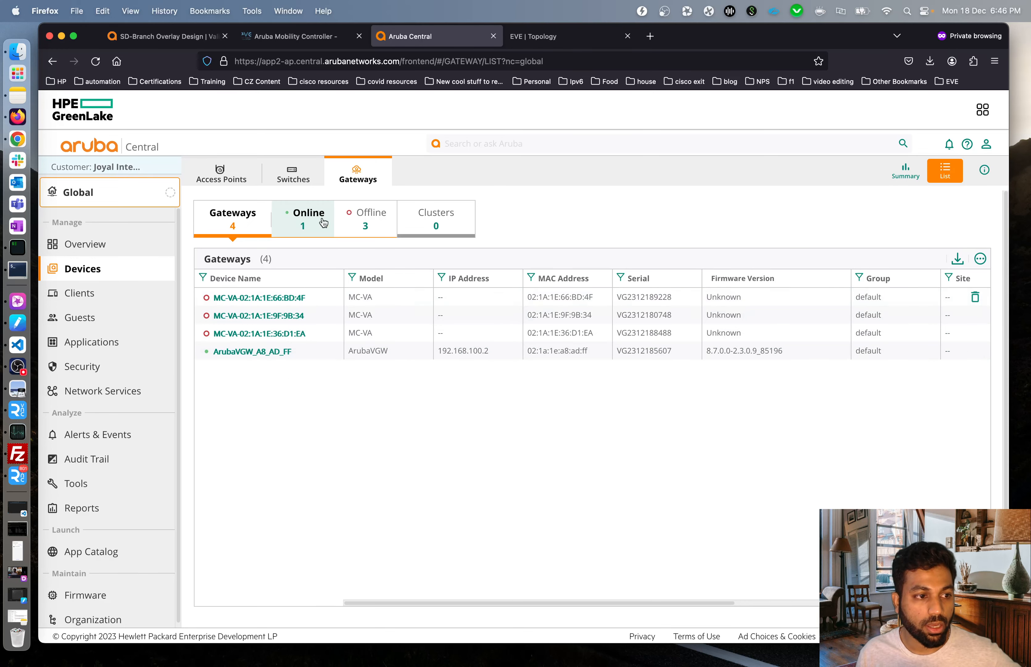
{"action": "left_click", "coordinate": [300, 236]}
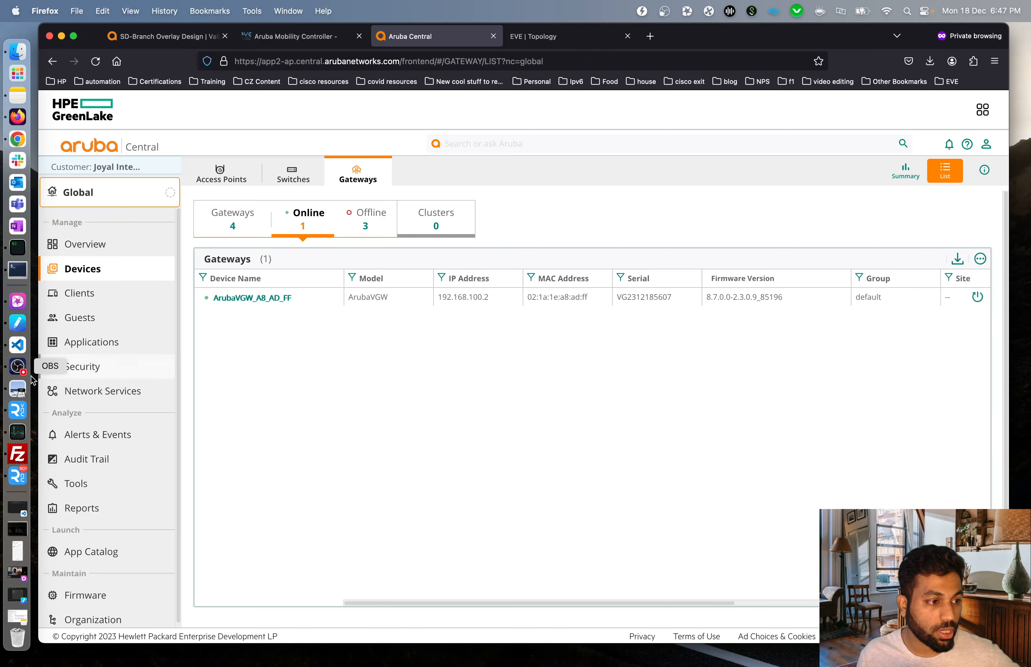
{"action": "left_click", "coordinate": [17, 269]}
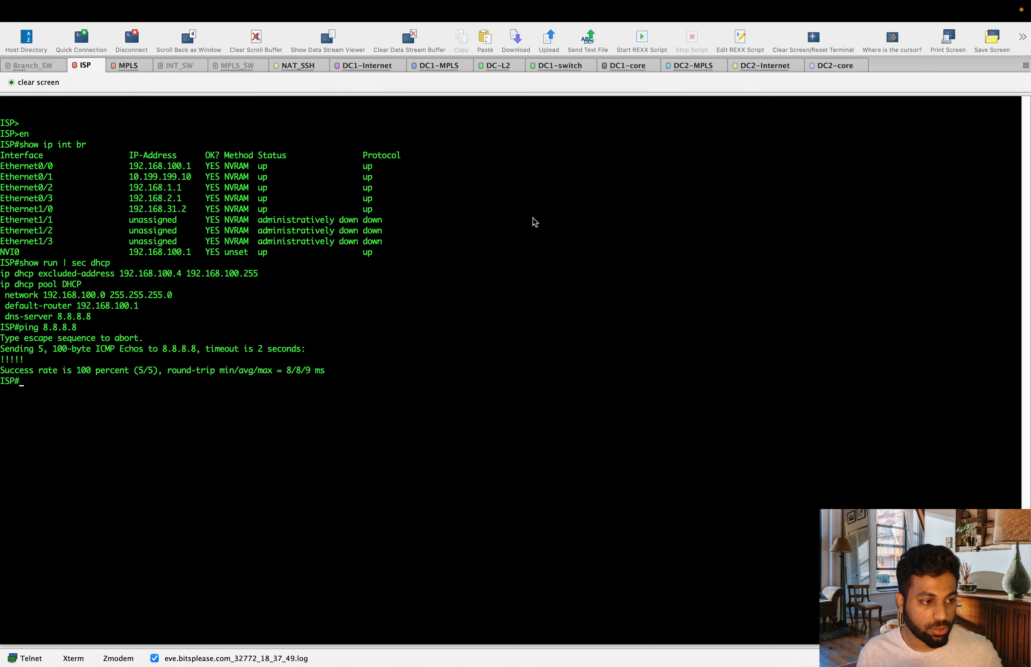
Run 'show ip dhcp binding' on the ISP router and copy the leased address 192.168.100.2.
{"action": "key", "text": "Return"}
{"action": "key", "text": "Return"}
{"action": "type", "text": "show ip dhc"}
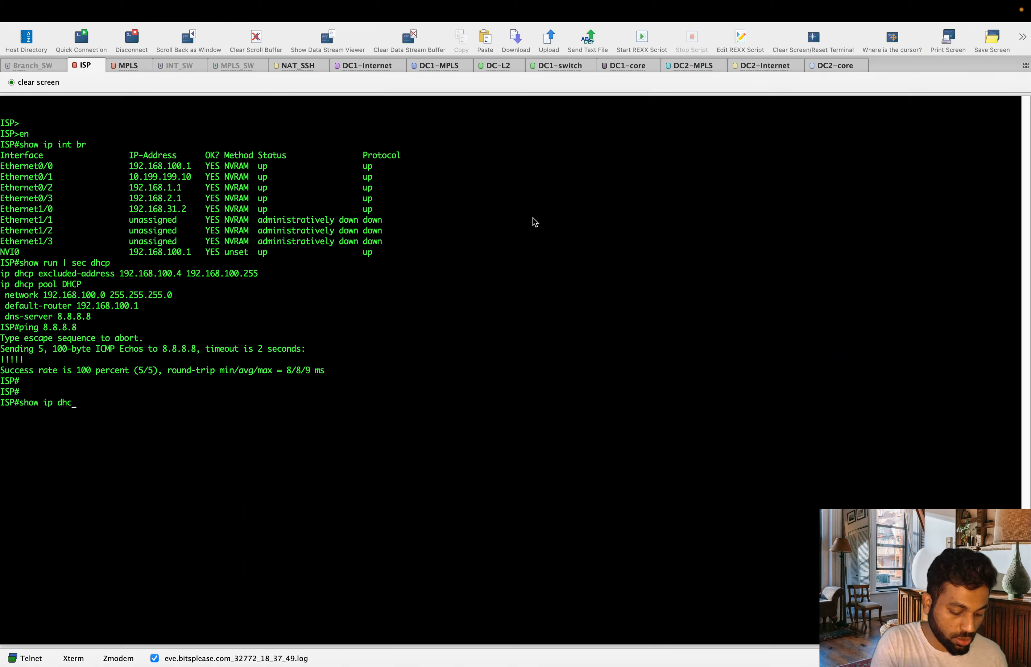
{"action": "type", "text": "p bi"}
{"action": "key", "text": "Tab"}
{"action": "key", "text": "Return"}
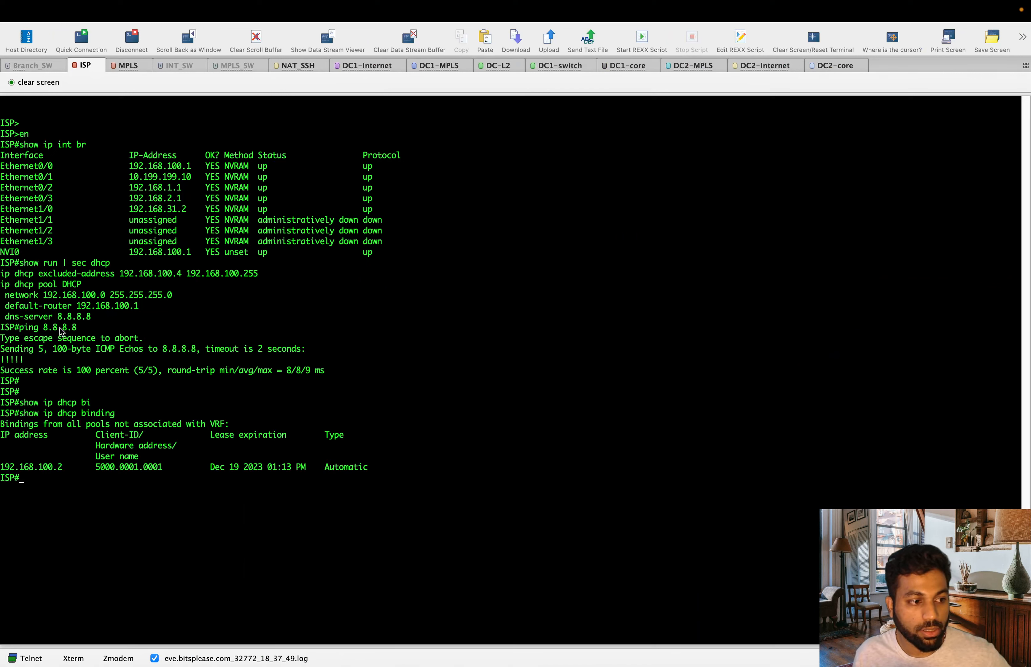
{"action": "left_click_drag", "start_coordinate": [45, 415], "coordinate": [125, 414]}
{"action": "left_click", "coordinate": [151, 421]}
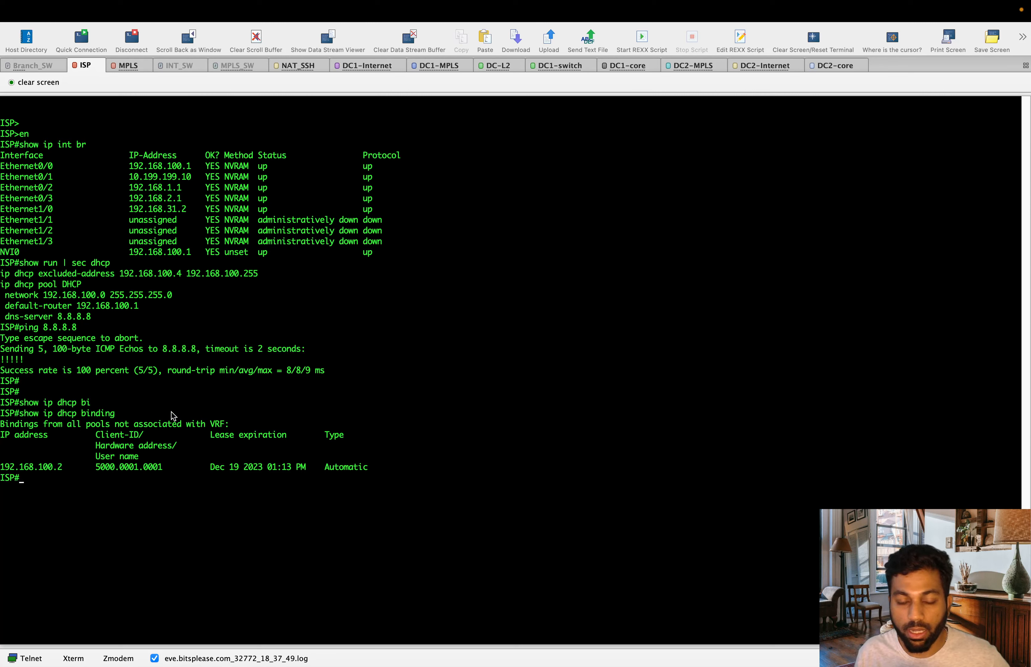
{"action": "left_click_drag", "start_coordinate": [66, 467], "coordinate": [1, 470]}
{"action": "left_click", "coordinate": [144, 498]}
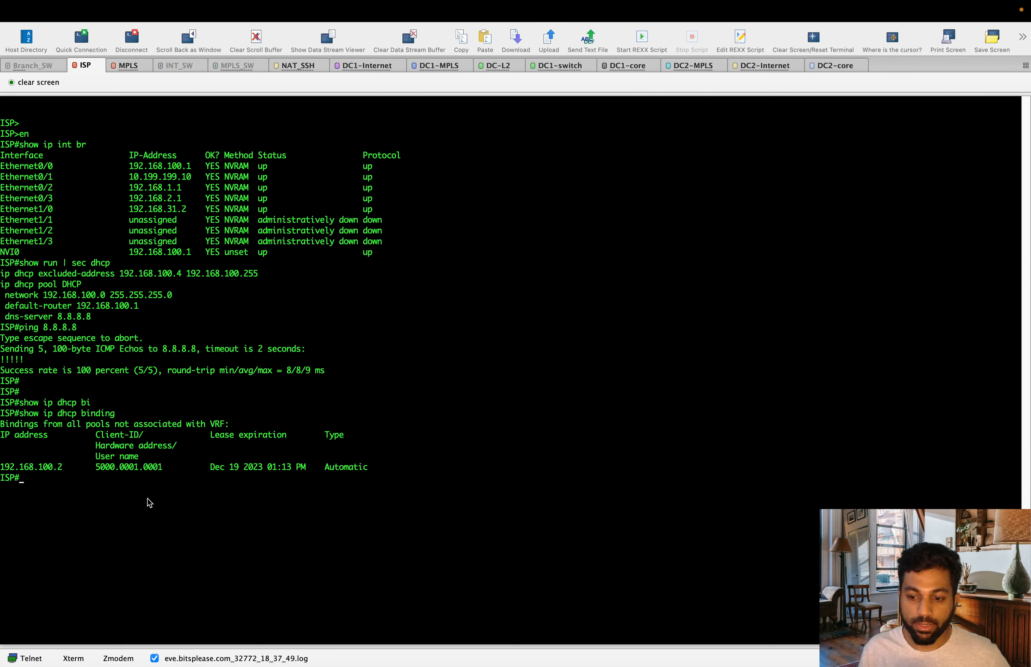
Ping the leased address 192.168.100.2 from the ISP router console.
{"action": "type", "text": "ping"}
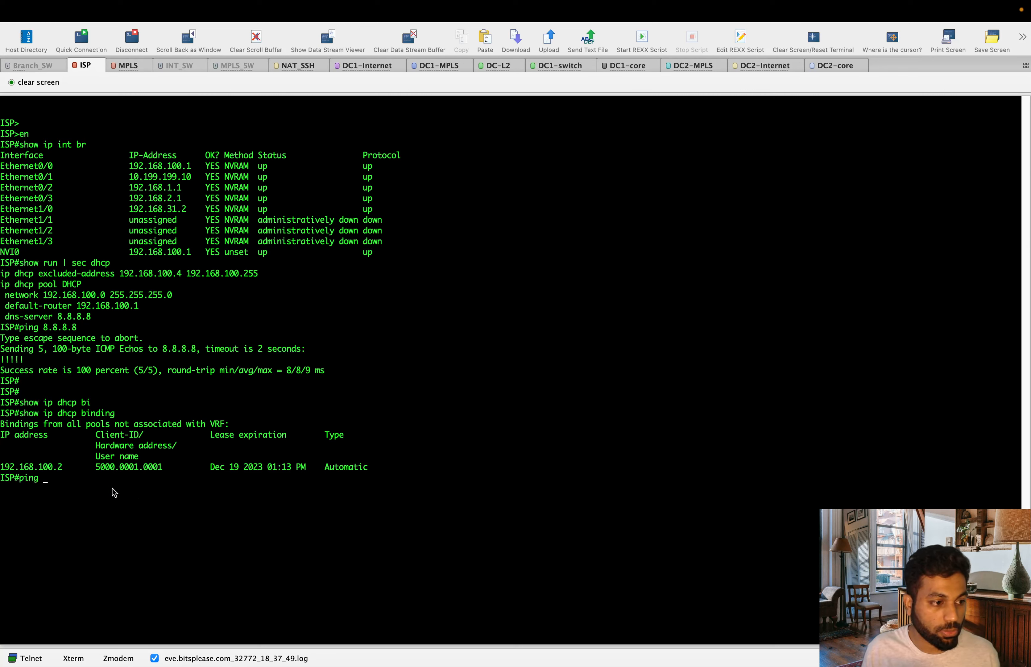
{"action": "left_click_drag", "start_coordinate": [66, 467], "coordinate": [1, 471]}
{"action": "left_click", "coordinate": [73, 481]}
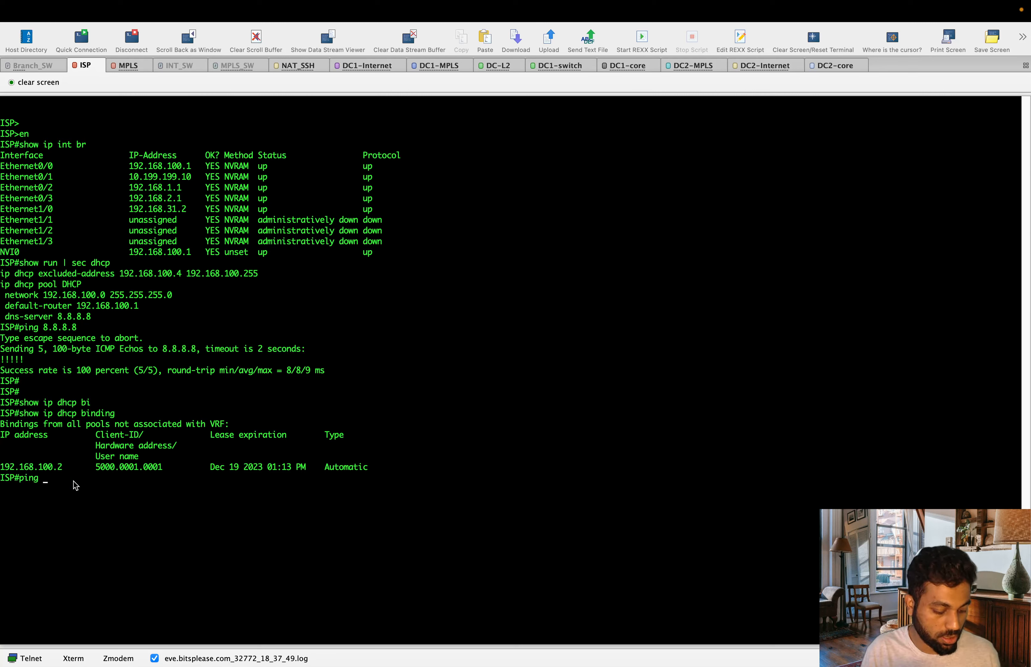
{"action": "key", "text": "super+v"}
{"action": "key", "text": "Return"}
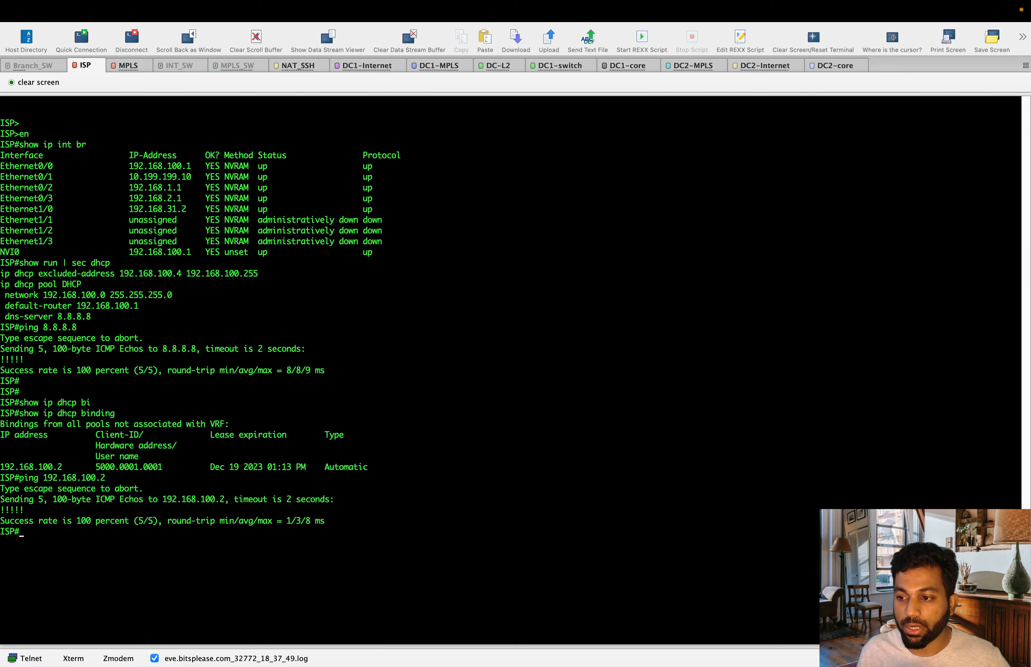
{"action": "key", "text": "super+Tab"}
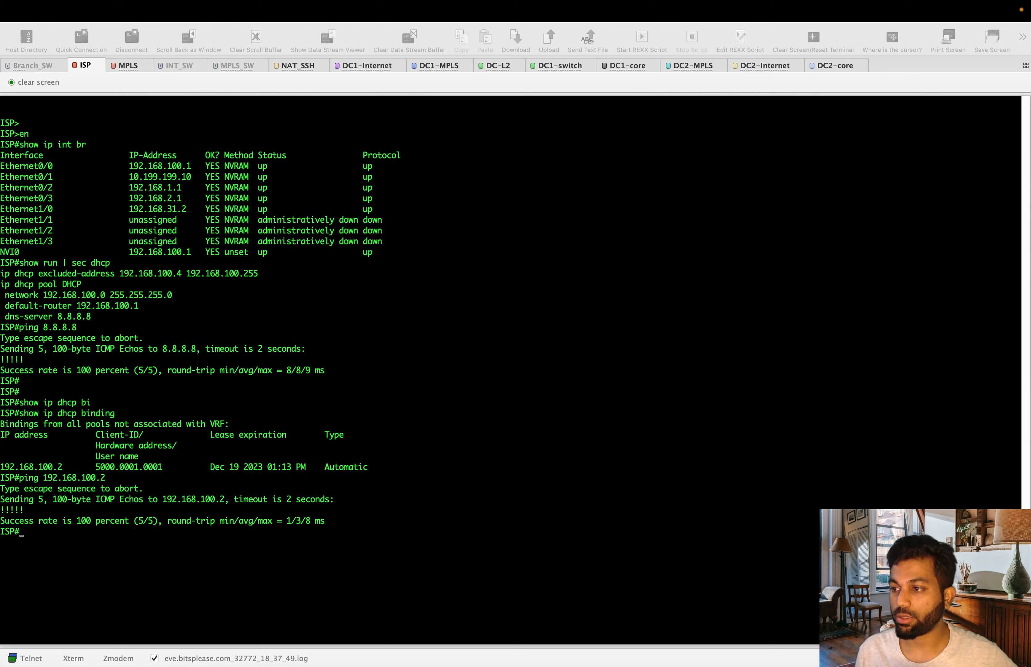
{"action": "left_click", "coordinate": [740, 329]}
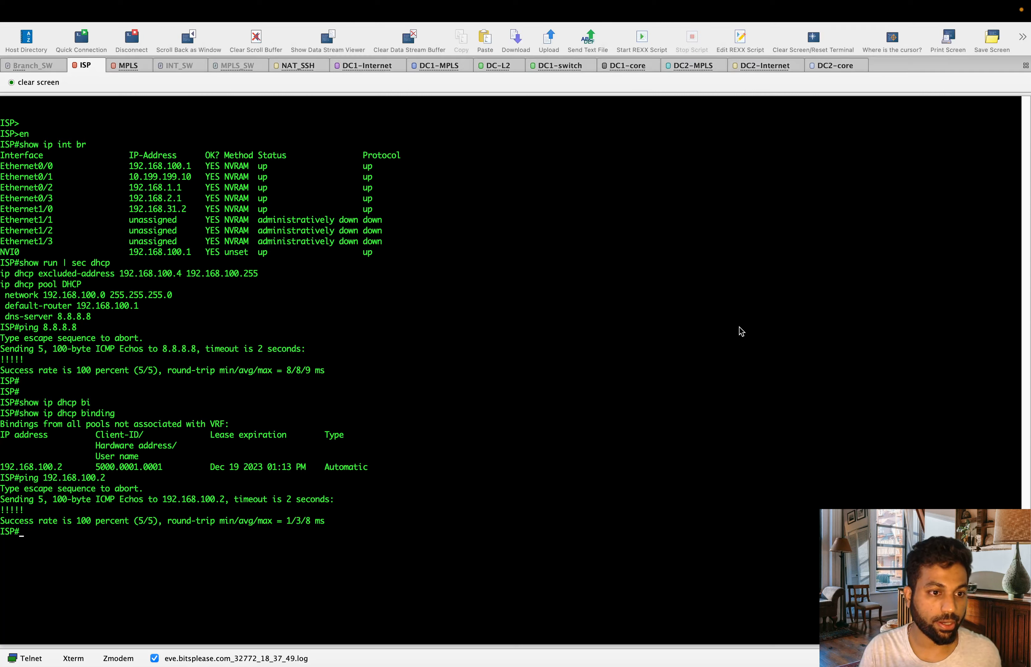
{"action": "key", "text": "ctrl+Up"}
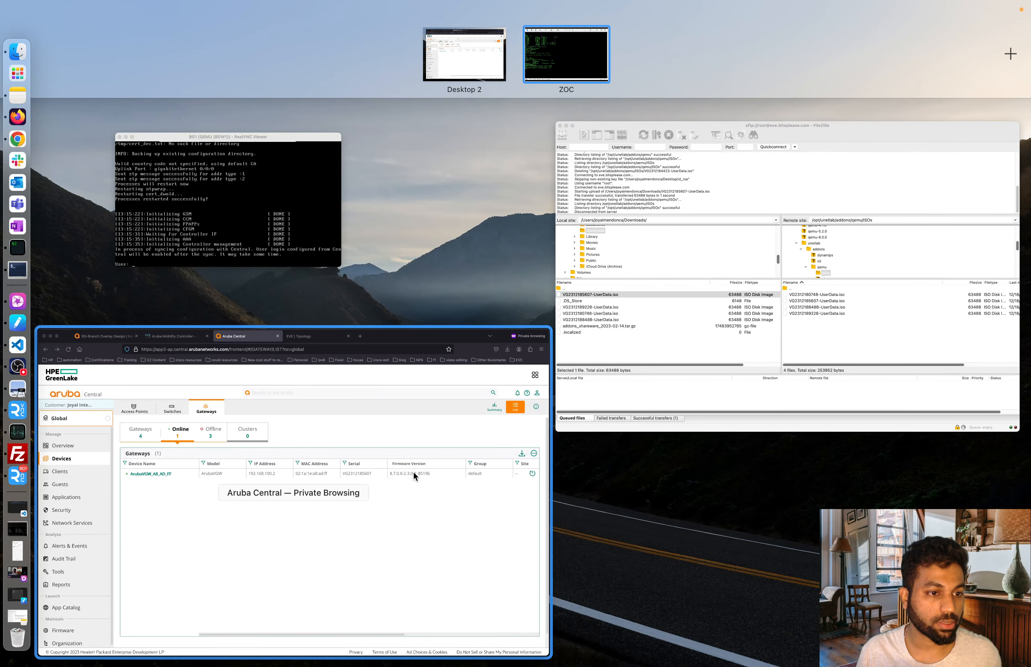
Review the uploaded UserData ISO files in FileZilla, then minimize its window.
{"action": "left_click", "coordinate": [658, 241]}
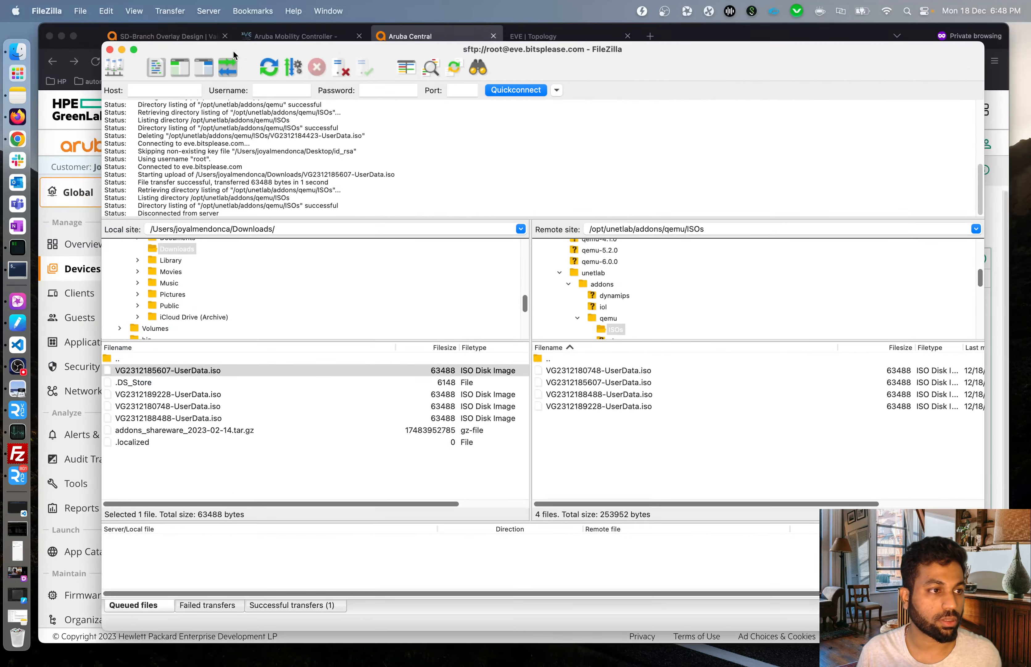
{"action": "left_click", "coordinate": [122, 49]}
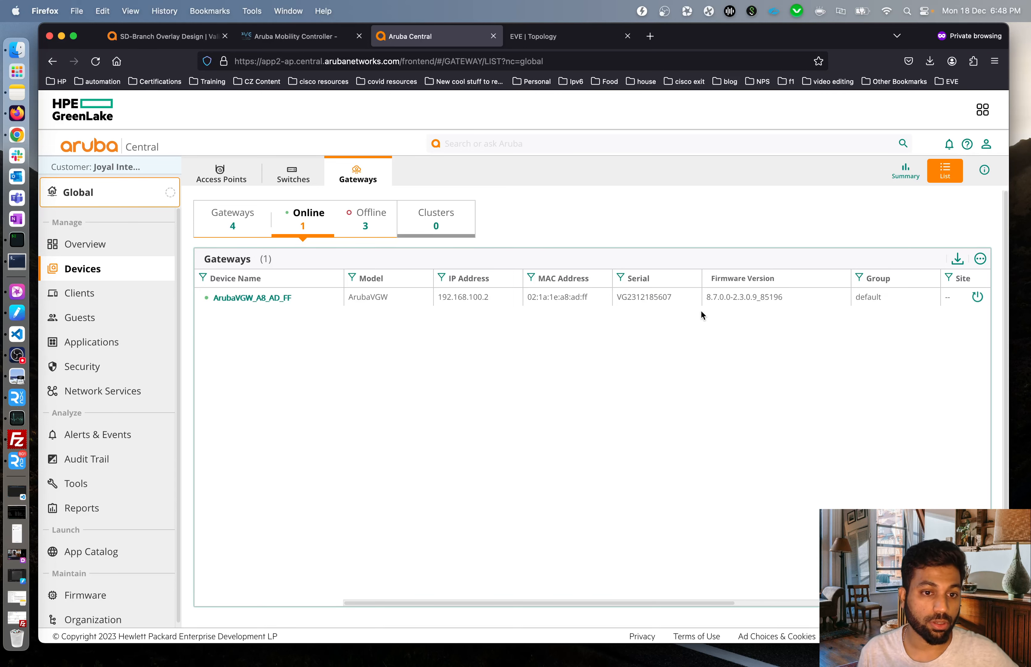
Move gateway ArubaVGW_A8_AD_FF from the default group into bits-branch and acknowledge the warning.
{"action": "left_click", "coordinate": [109, 202]}
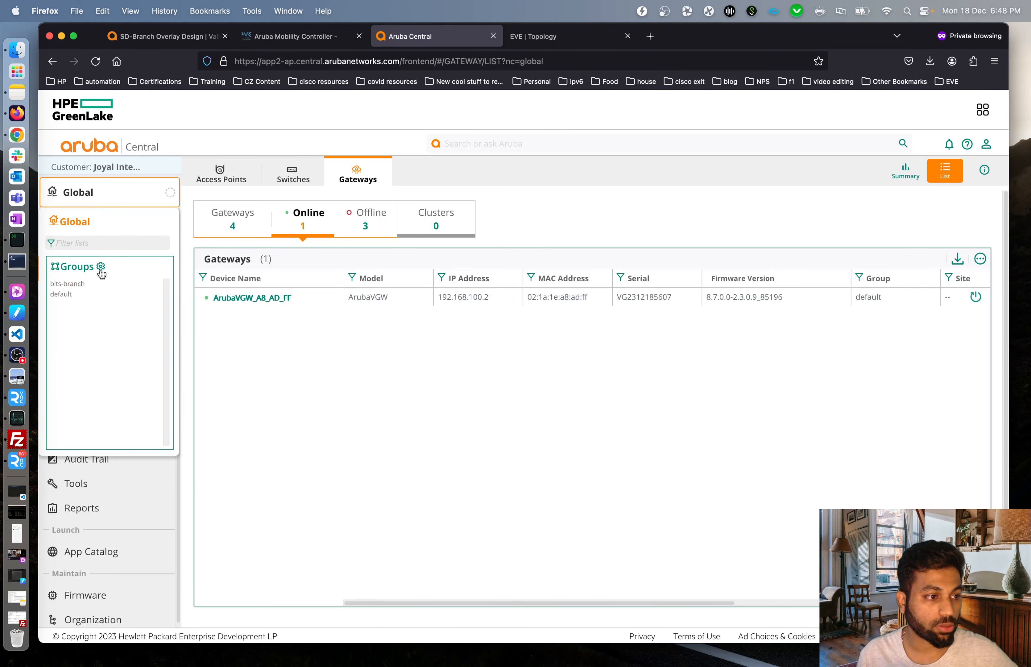
{"action": "left_click", "coordinate": [99, 269]}
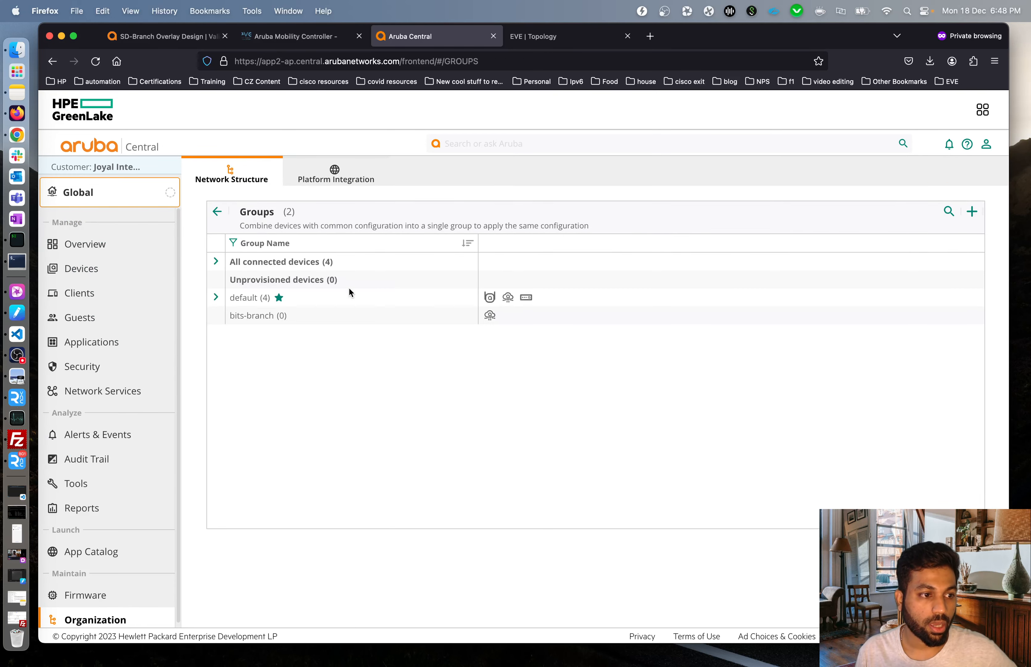
{"action": "left_click", "coordinate": [215, 297]}
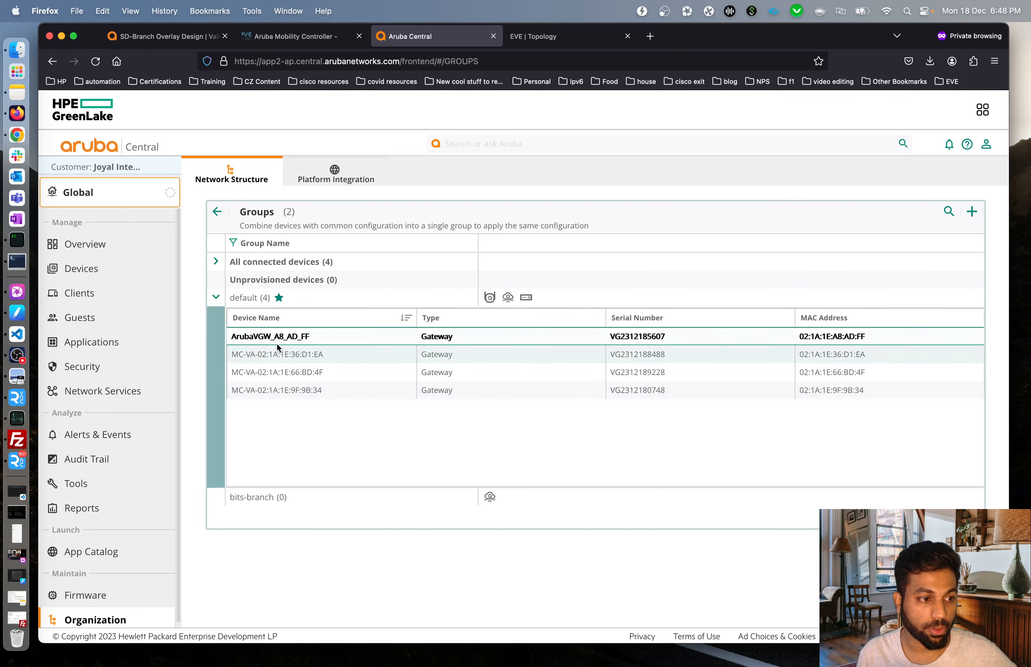
{"action": "left_click", "coordinate": [282, 338]}
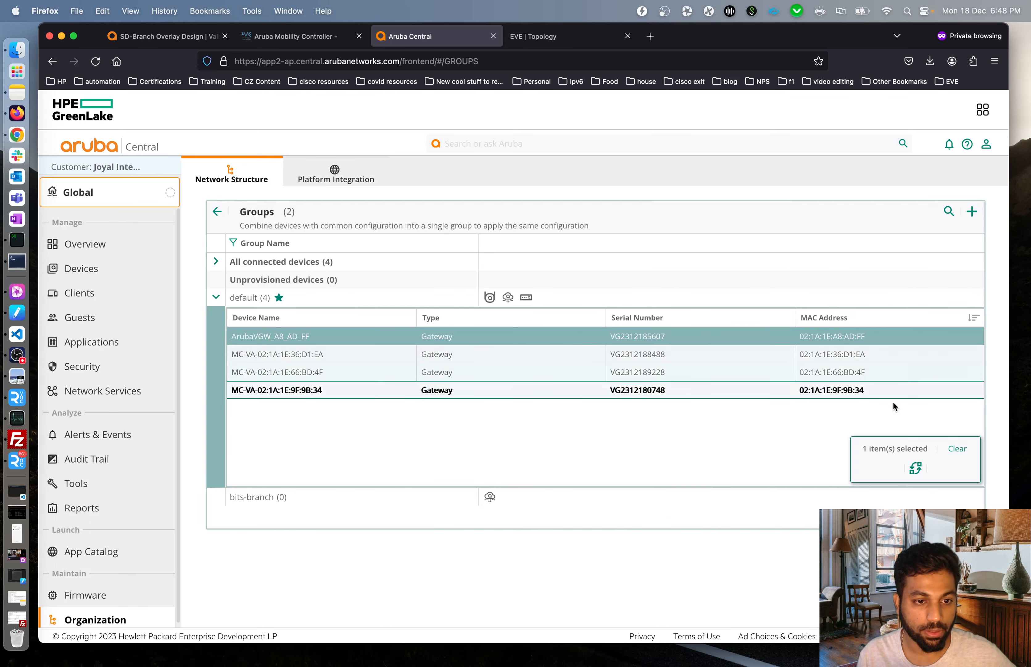
{"action": "left_click", "coordinate": [916, 469]}
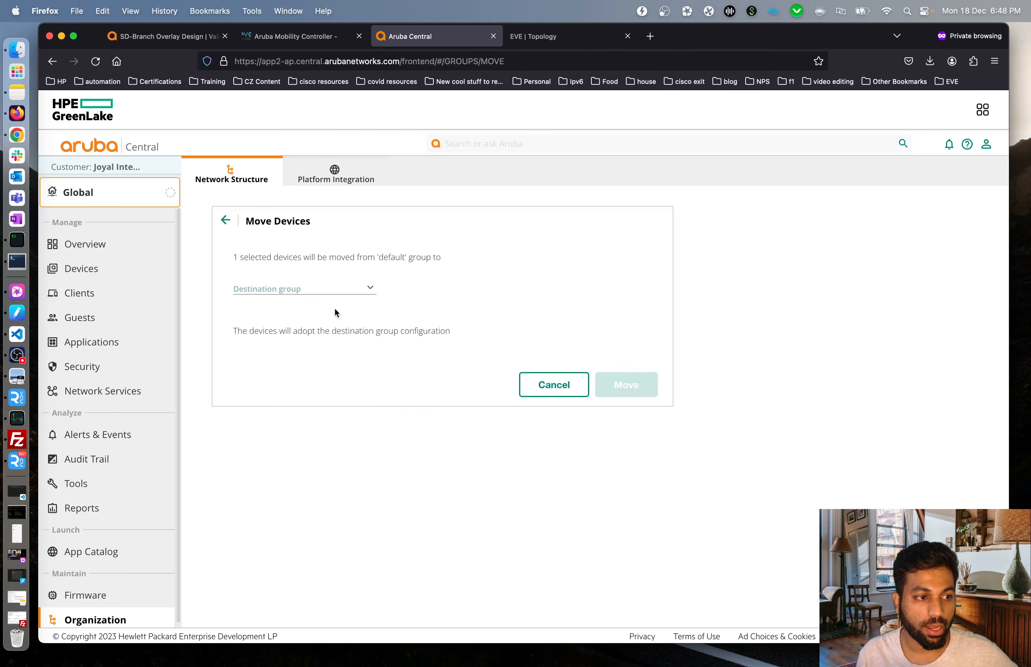
{"action": "left_click", "coordinate": [371, 288]}
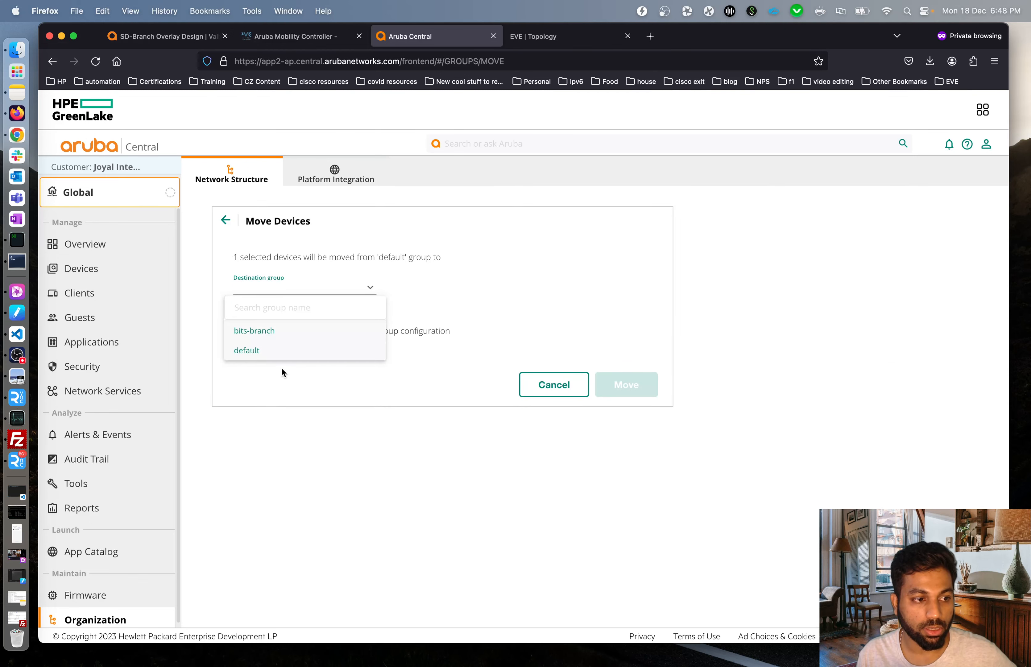
{"action": "left_click", "coordinate": [272, 336]}
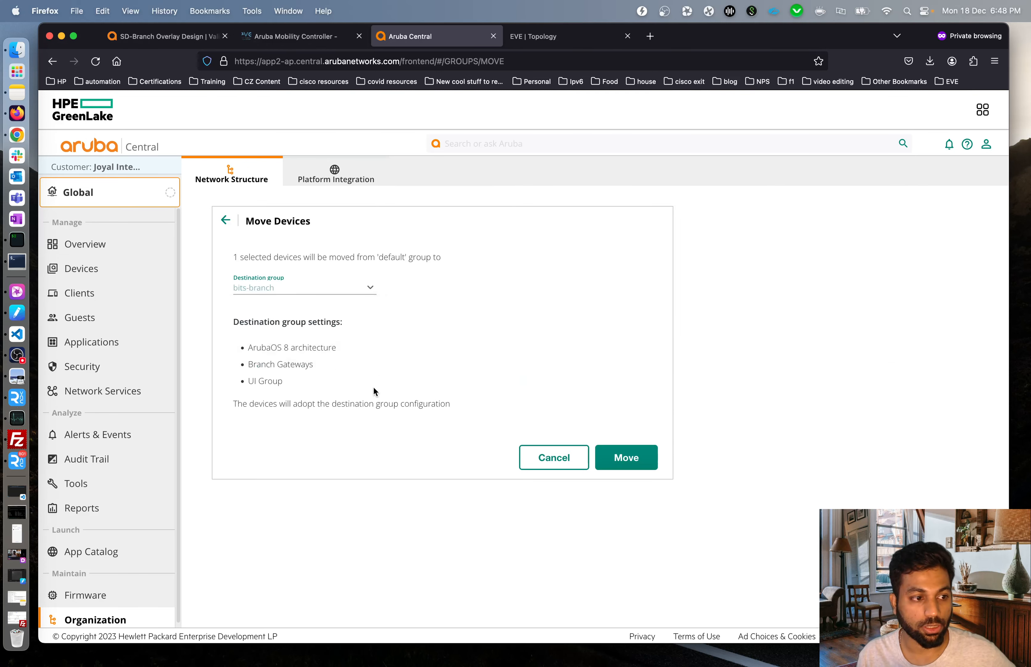
{"action": "left_click", "coordinate": [657, 467]}
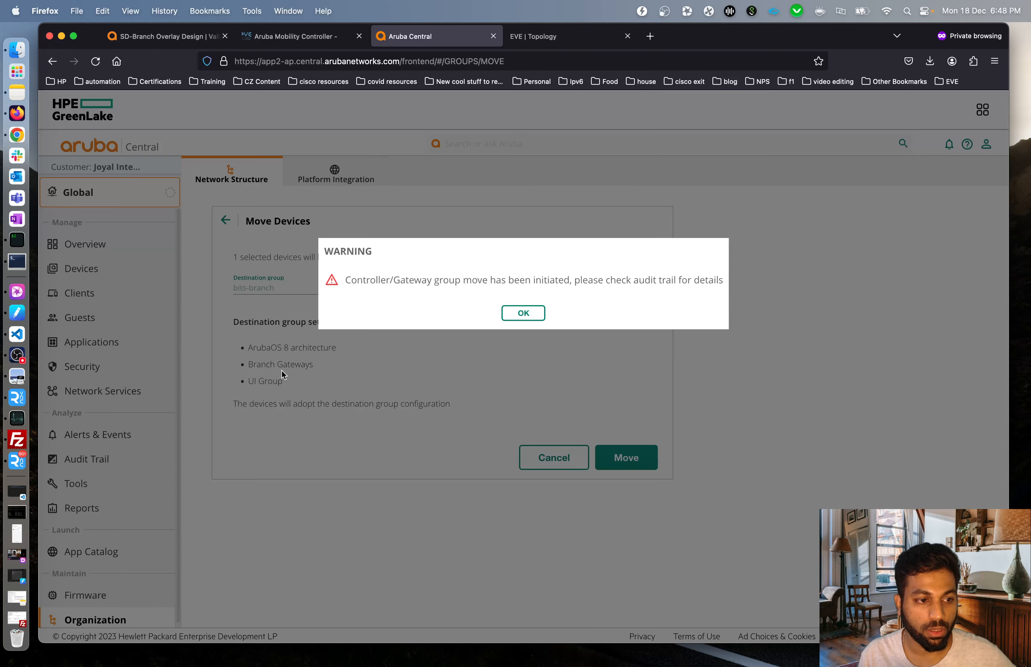
{"action": "left_click", "coordinate": [532, 312]}
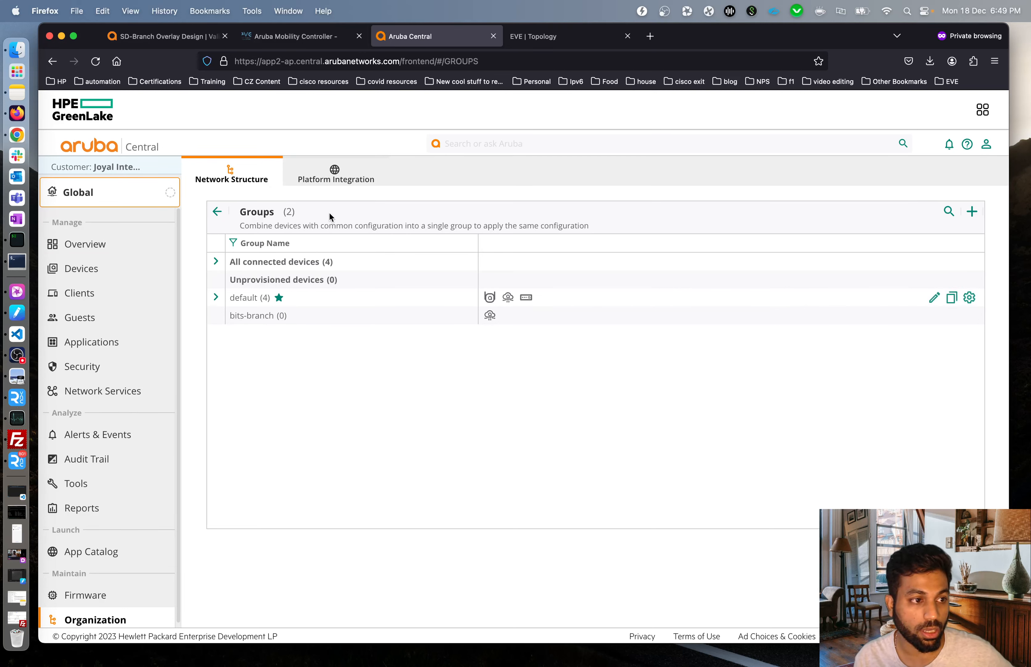
Expand the Groups list to confirm bits-branch now holds ArubaVGW_A8_AD_FF and default has 3.
{"action": "left_click", "coordinate": [337, 178]}
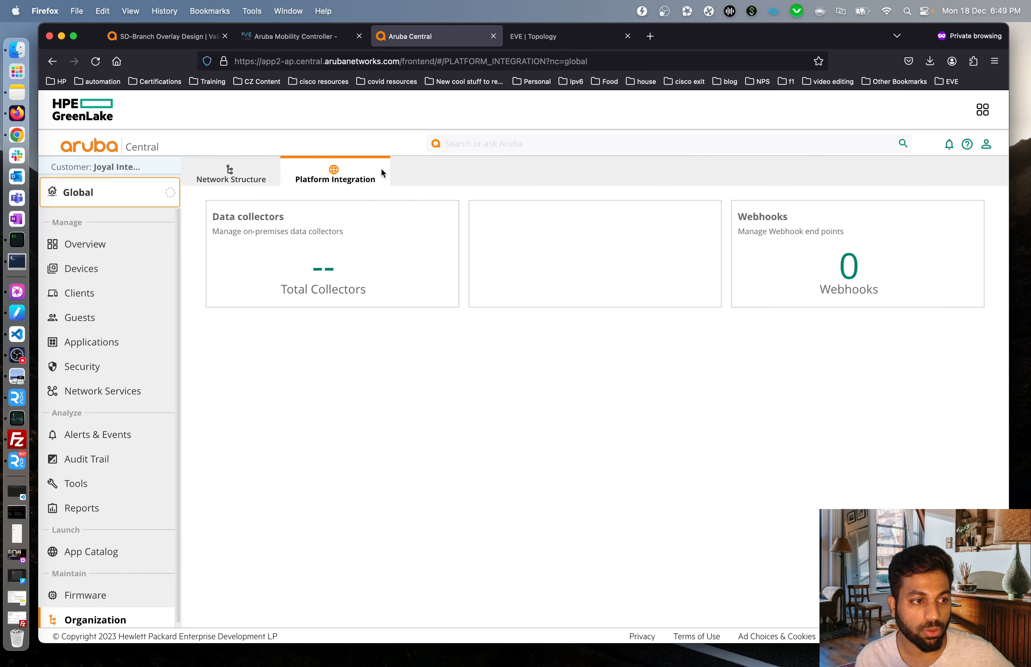
{"action": "left_click", "coordinate": [236, 178]}
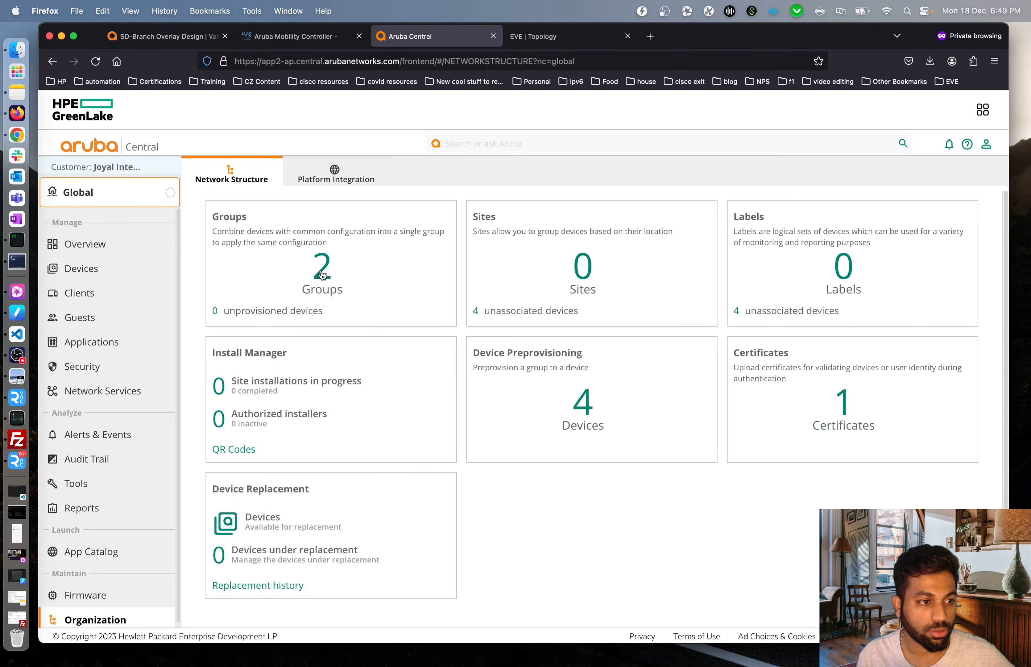
{"action": "left_click", "coordinate": [319, 269]}
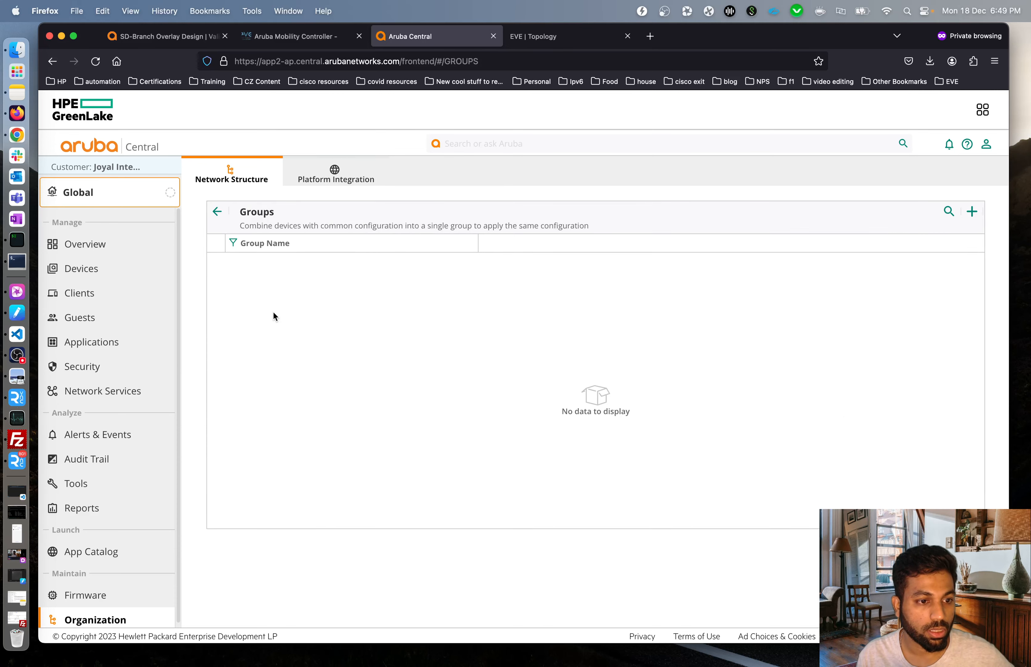
{"action": "left_click", "coordinate": [216, 298]}
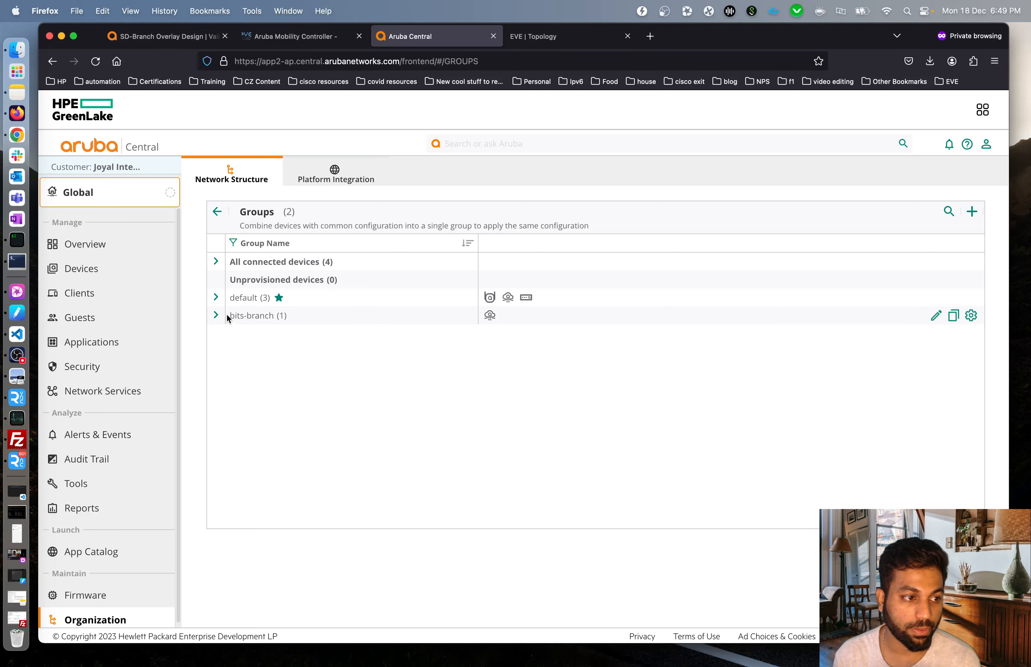
{"action": "left_click", "coordinate": [216, 316]}
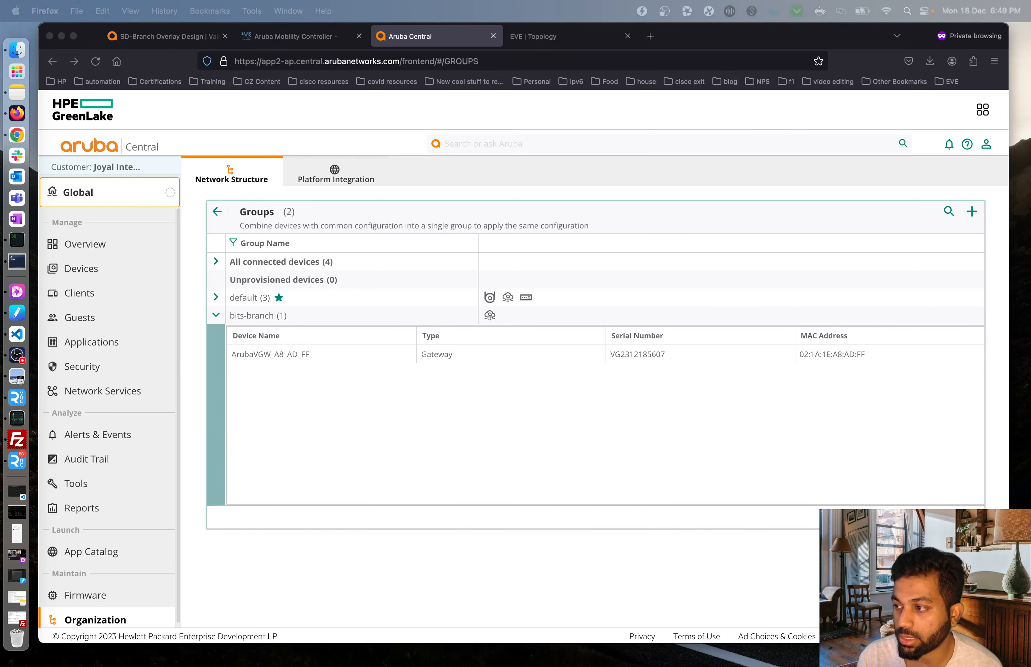
{"action": "left_click", "coordinate": [474, 441]}
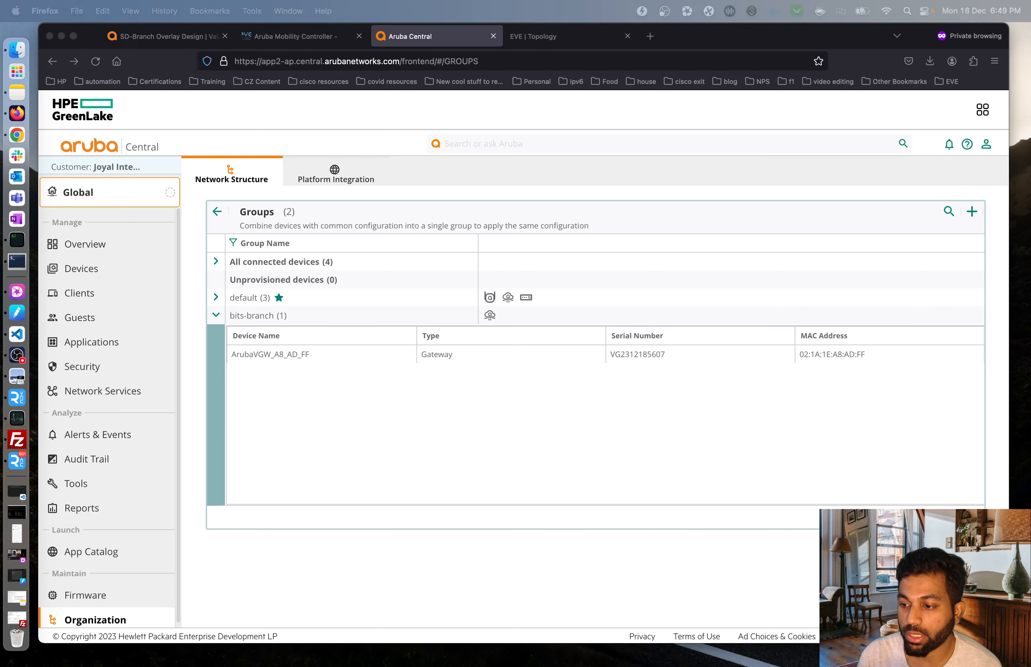
{"action": "left_click", "coordinate": [555, 439]}
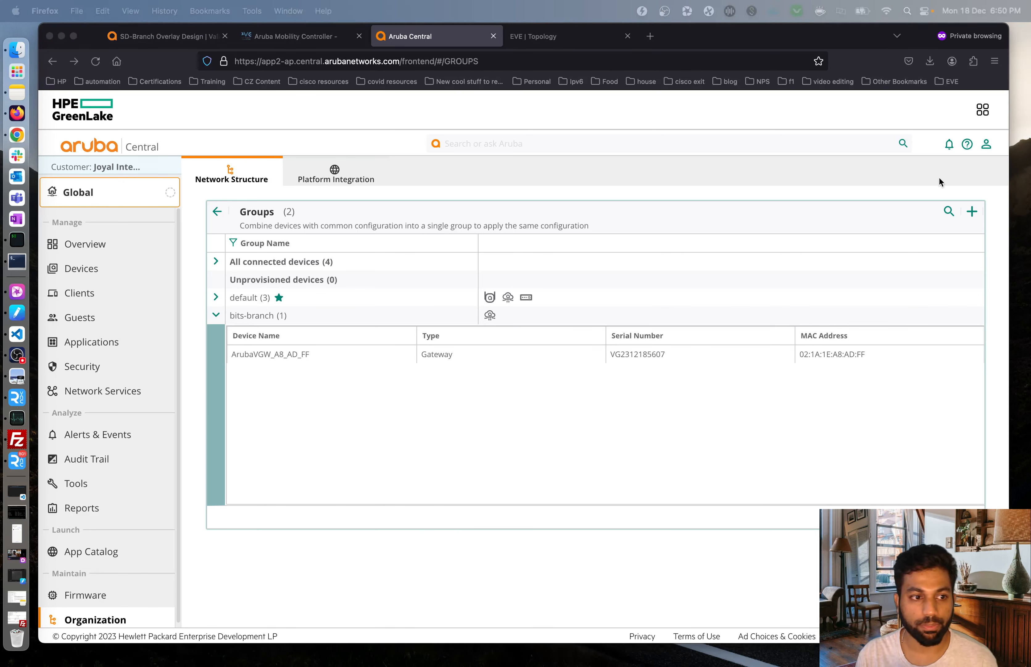
{"action": "left_click", "coordinate": [382, 461]}
Switch the scope to bits-branch and open its gateway configuration at the System IP pool.
{"action": "left_click", "coordinate": [111, 207]}
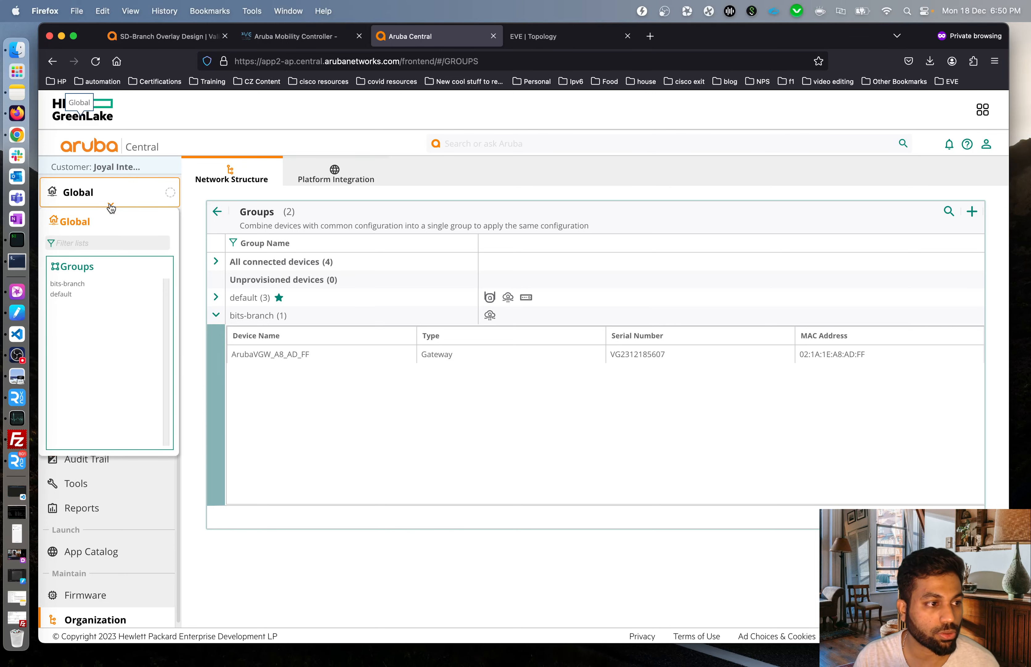
{"action": "left_click", "coordinate": [72, 287]}
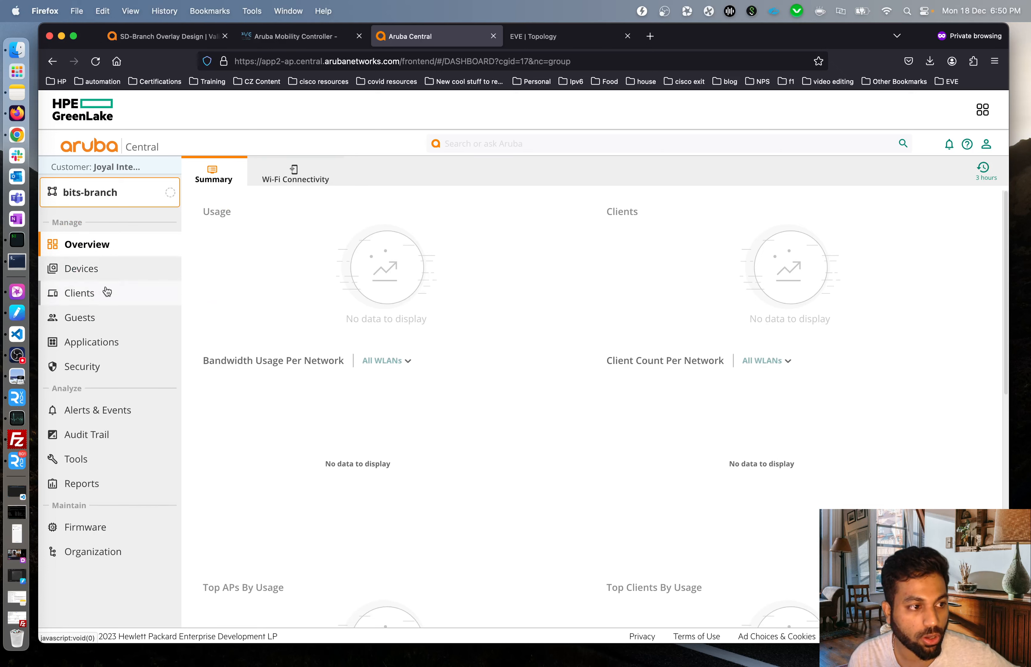
{"action": "left_click", "coordinate": [89, 271]}
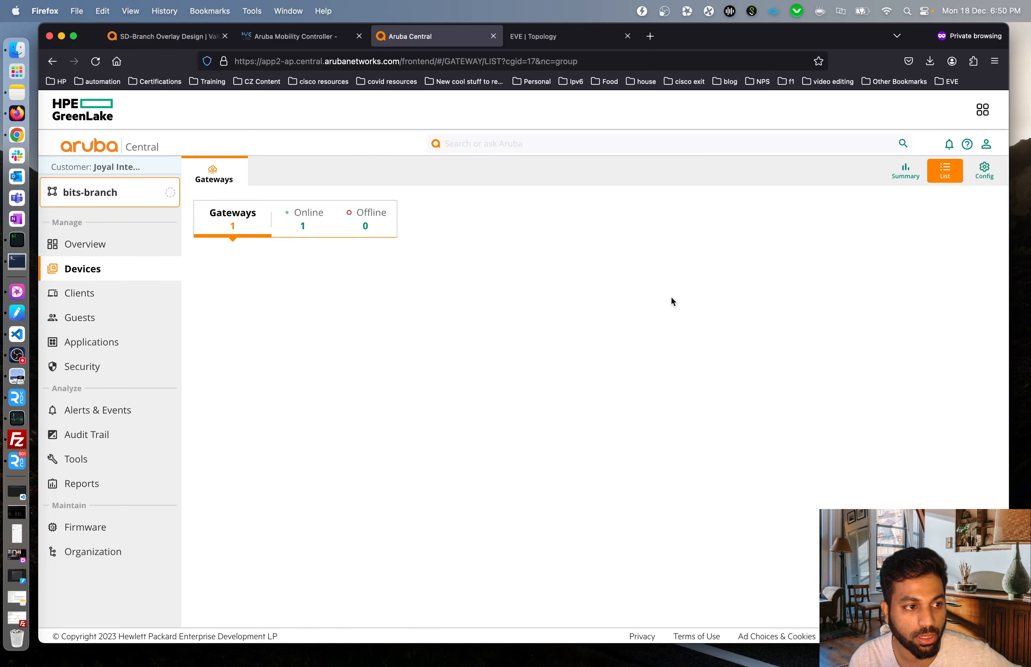
{"action": "left_click", "coordinate": [985, 172]}
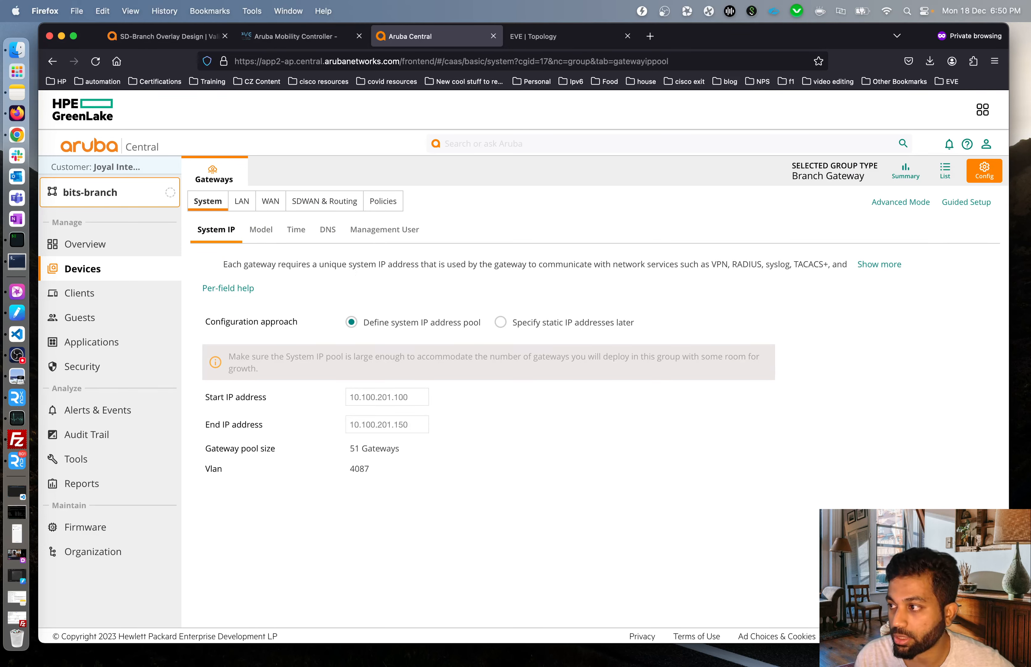
{"action": "key", "text": "super+Tab"}
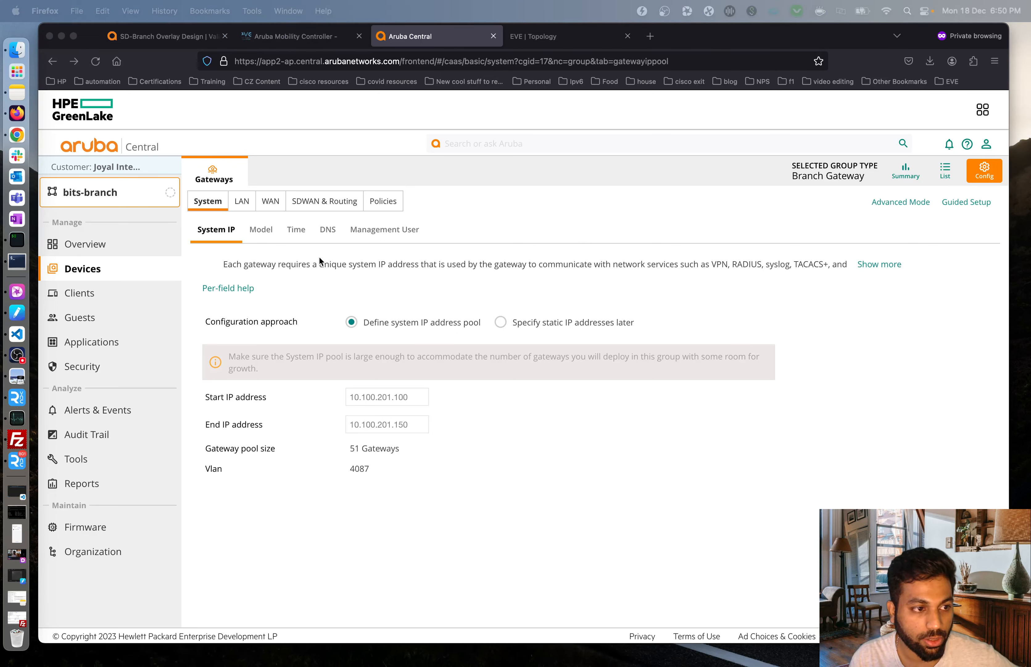
{"action": "key", "text": "super+Tab"}
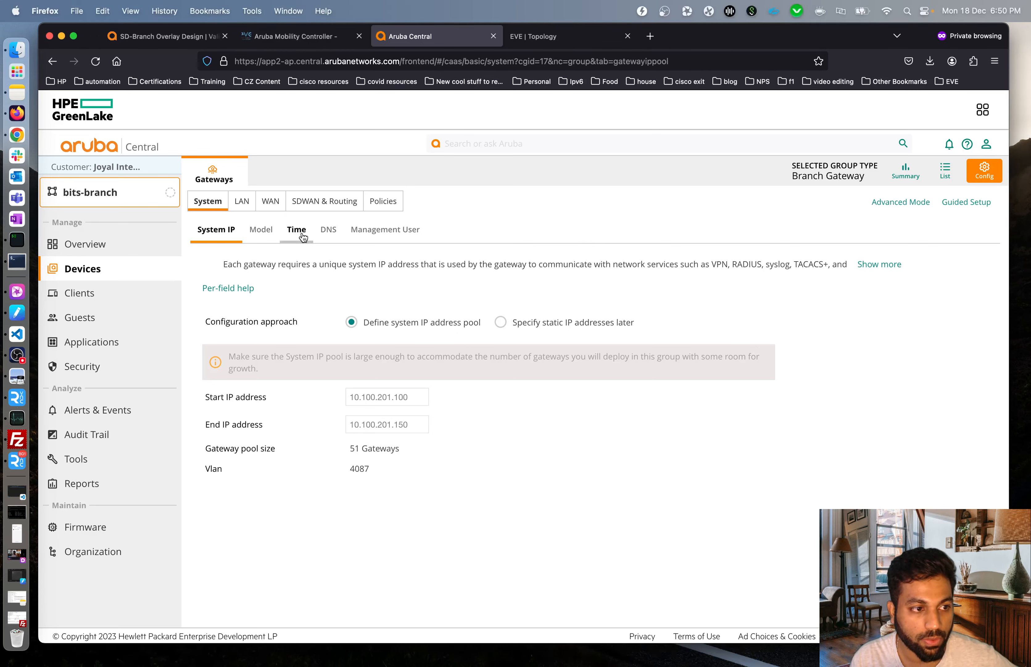
Add public NTP server 64.113.44.54 with burst mode enabled.
{"action": "left_click", "coordinate": [298, 231]}
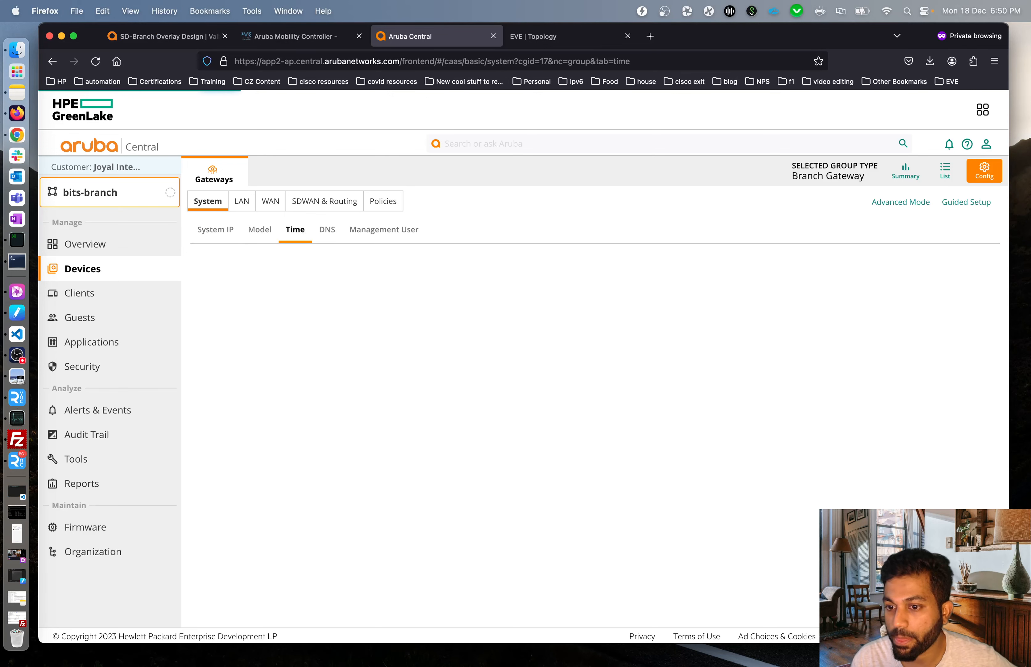
{"action": "key", "text": "super+Tab"}
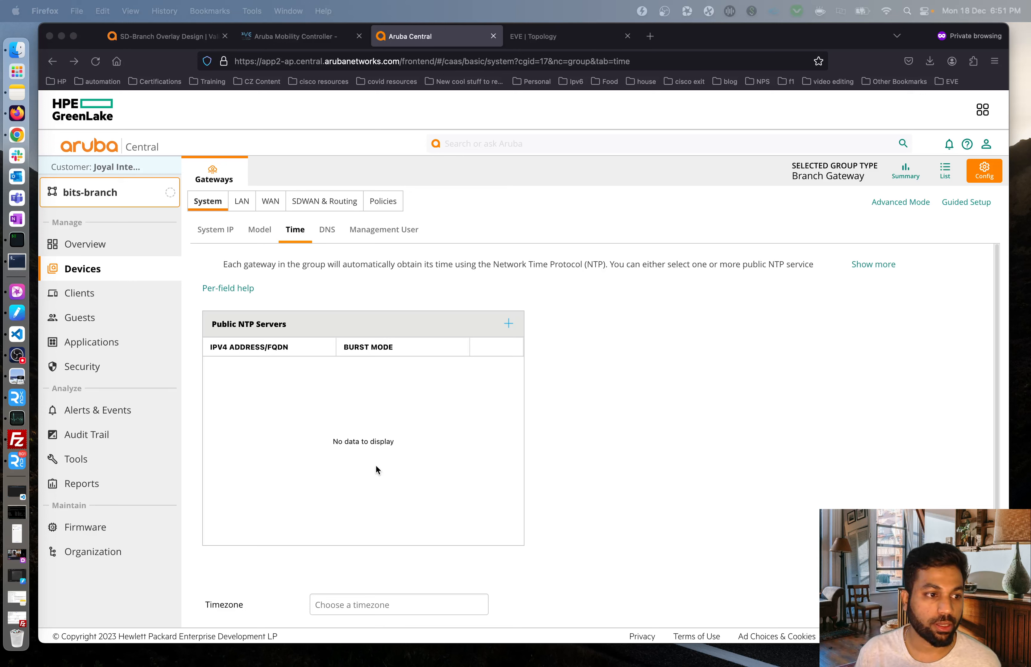
{"action": "left_click", "coordinate": [644, 413]}
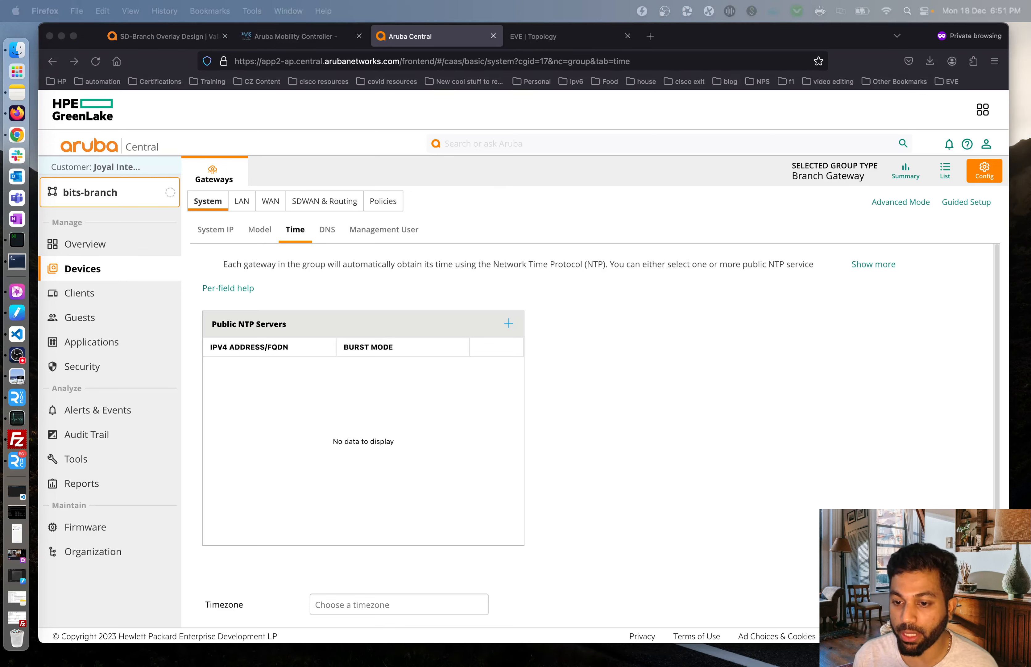
{"action": "left_click", "coordinate": [661, 415]}
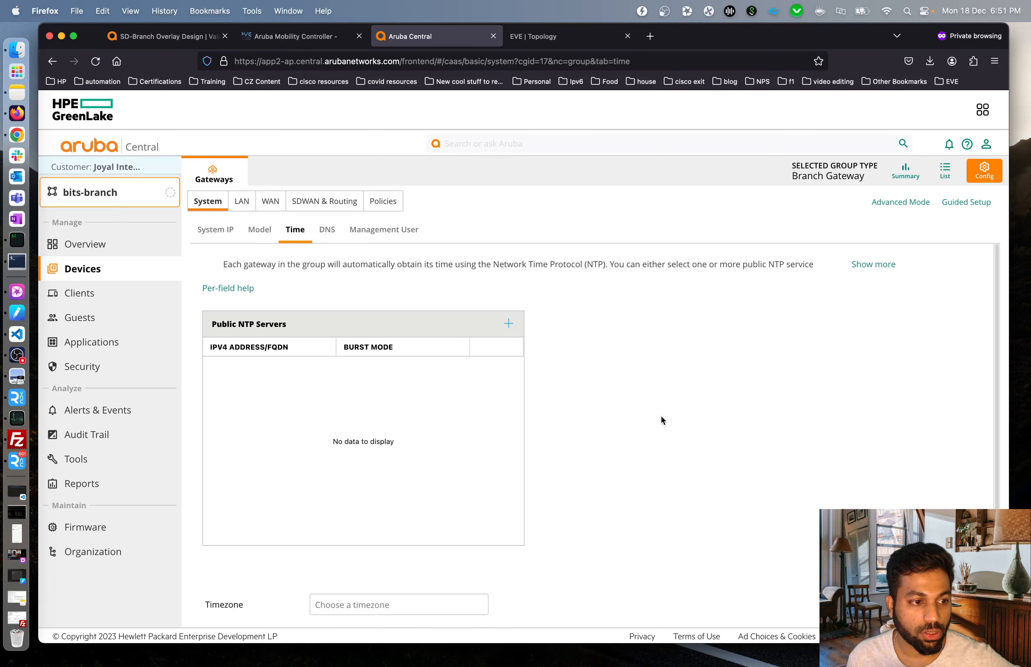
{"action": "left_click", "coordinate": [509, 327]}
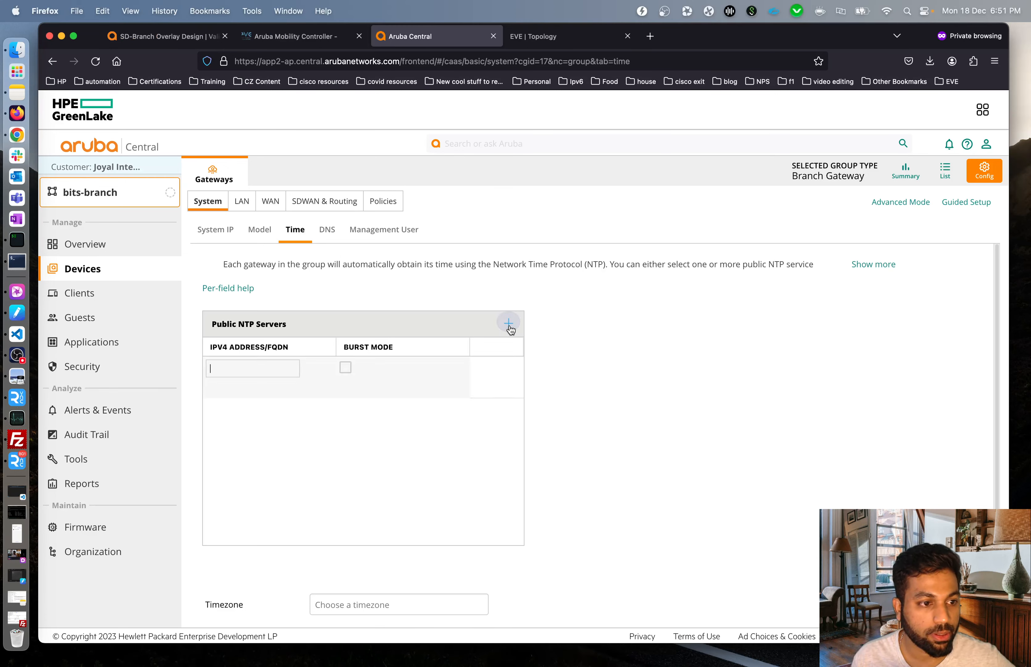
{"action": "left_click", "coordinate": [261, 374]}
{"action": "key", "text": "super+Tab"}
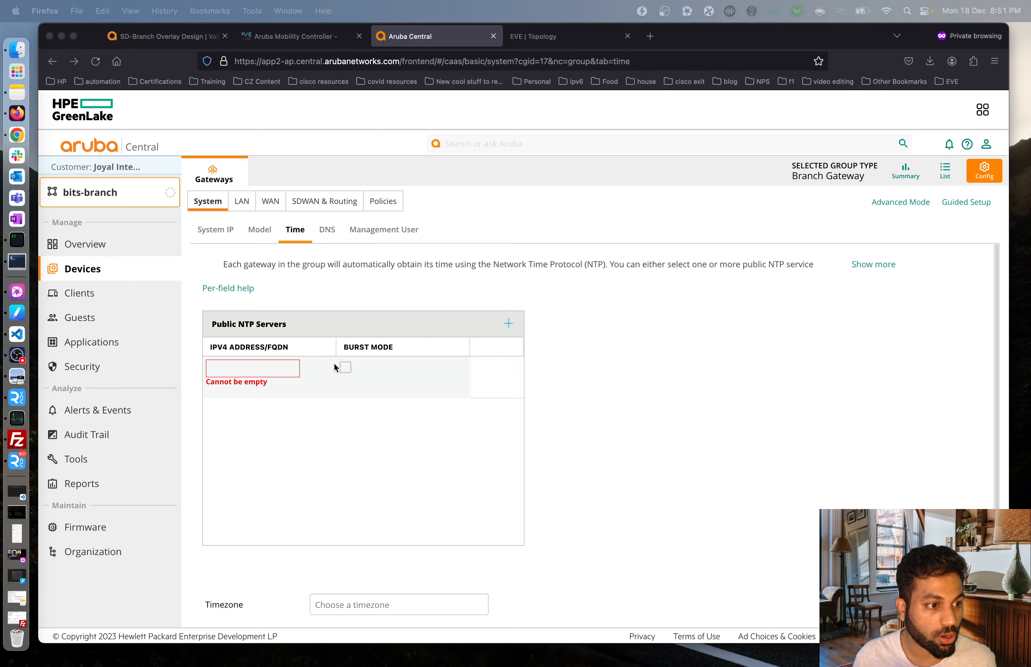
{"action": "key", "text": "super+Tab"}
{"action": "type", "text": "64.113.44.54"}
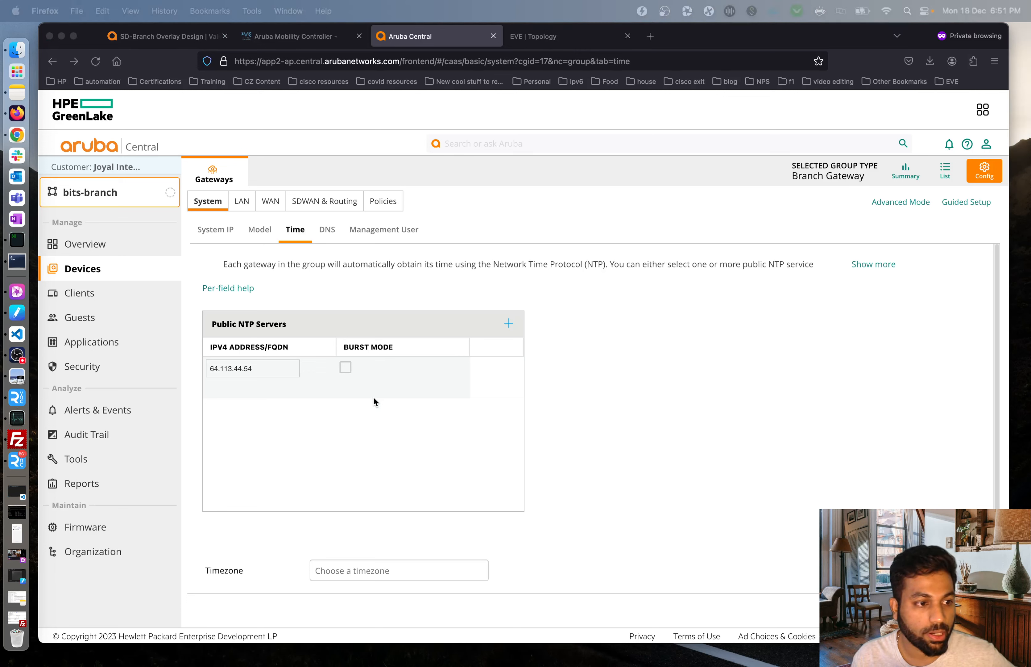
{"action": "left_click", "coordinate": [346, 368]}
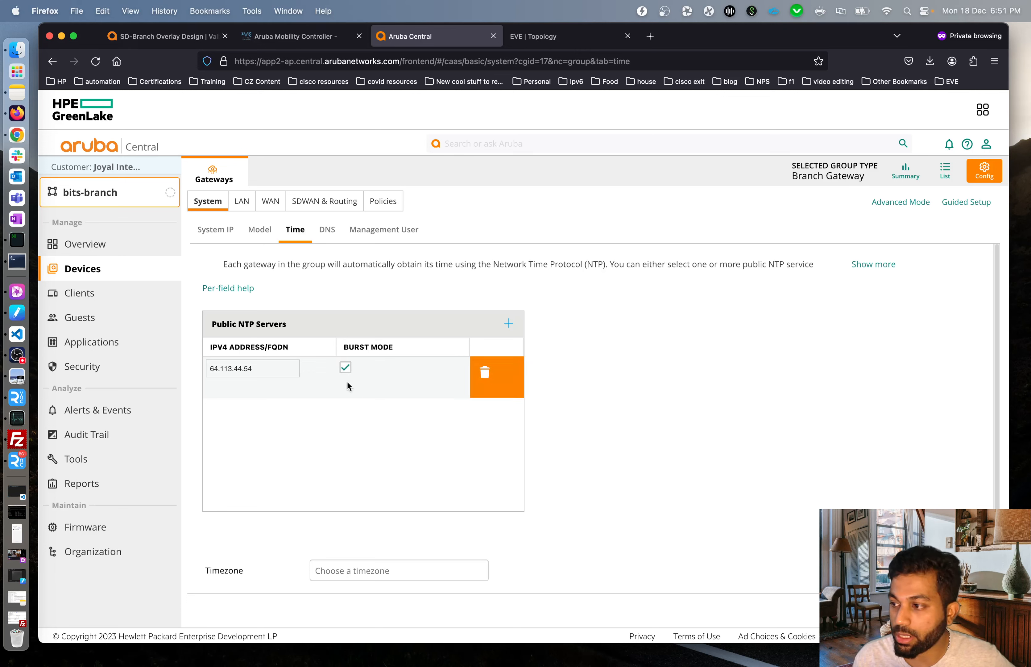
Save the NTP entry and set the gateway timezone to Asia/Kolkata.
{"action": "left_click", "coordinate": [377, 573]}
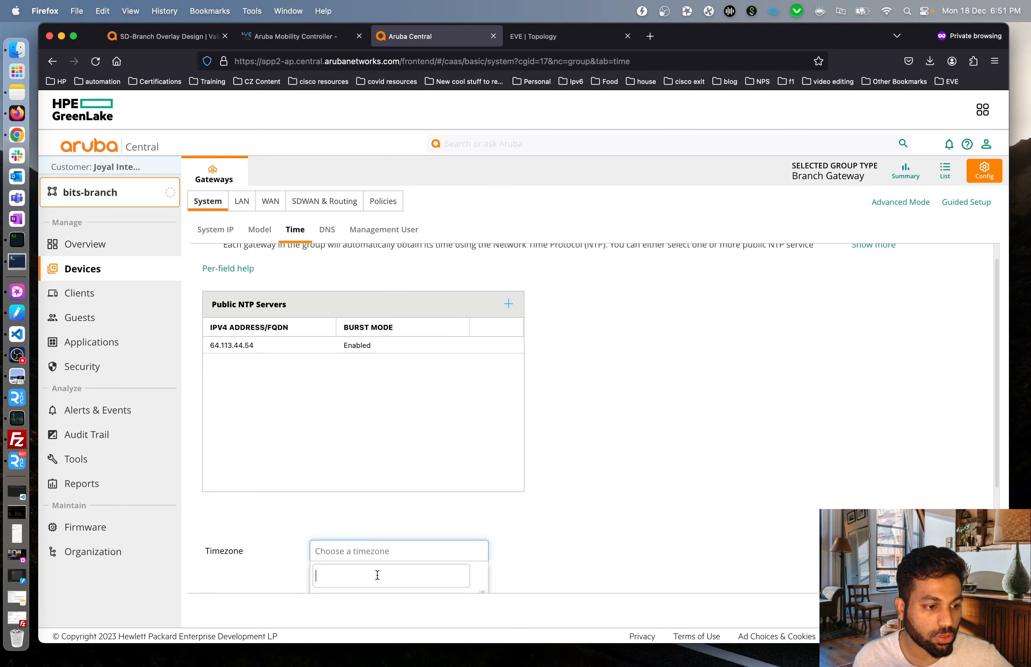
{"action": "type", "text": "kol"}
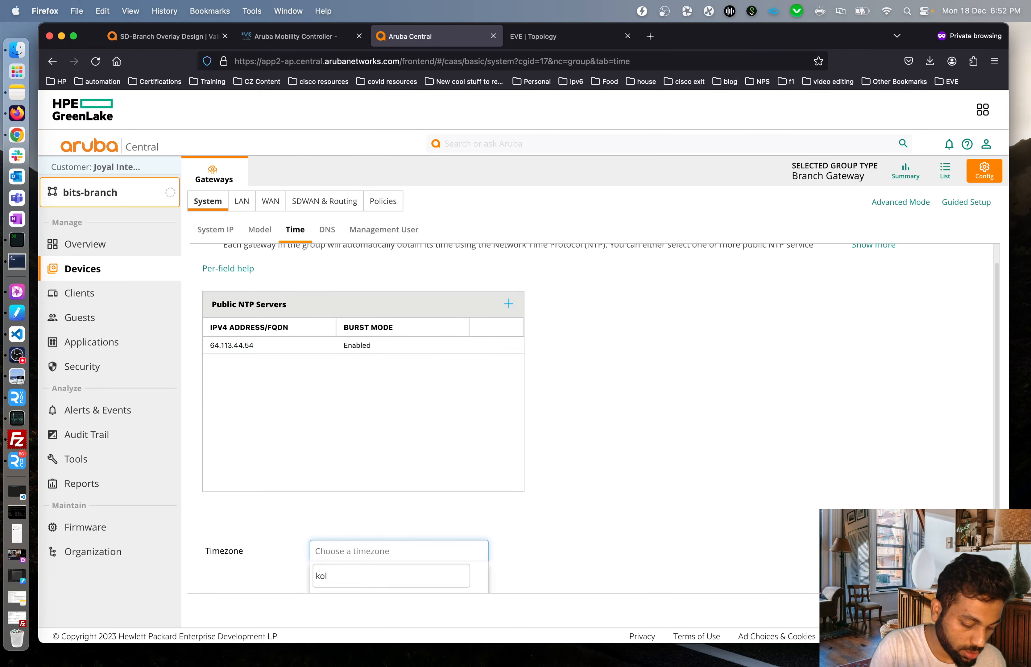
{"action": "type", "text": "ka"}
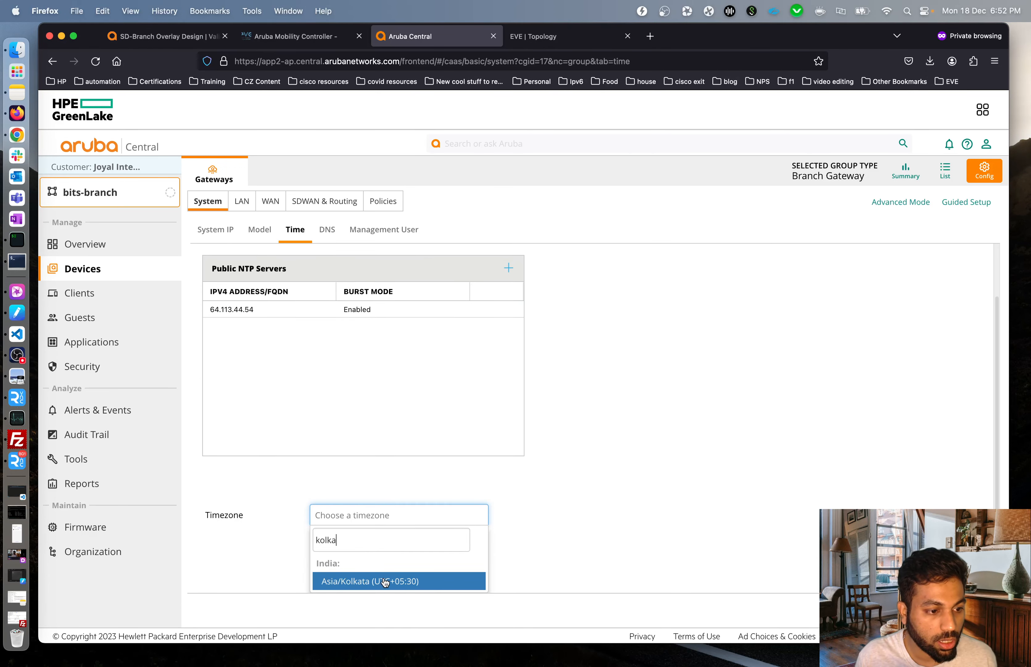
{"action": "left_click", "coordinate": [446, 579]}
{"action": "left_click", "coordinate": [612, 546]}
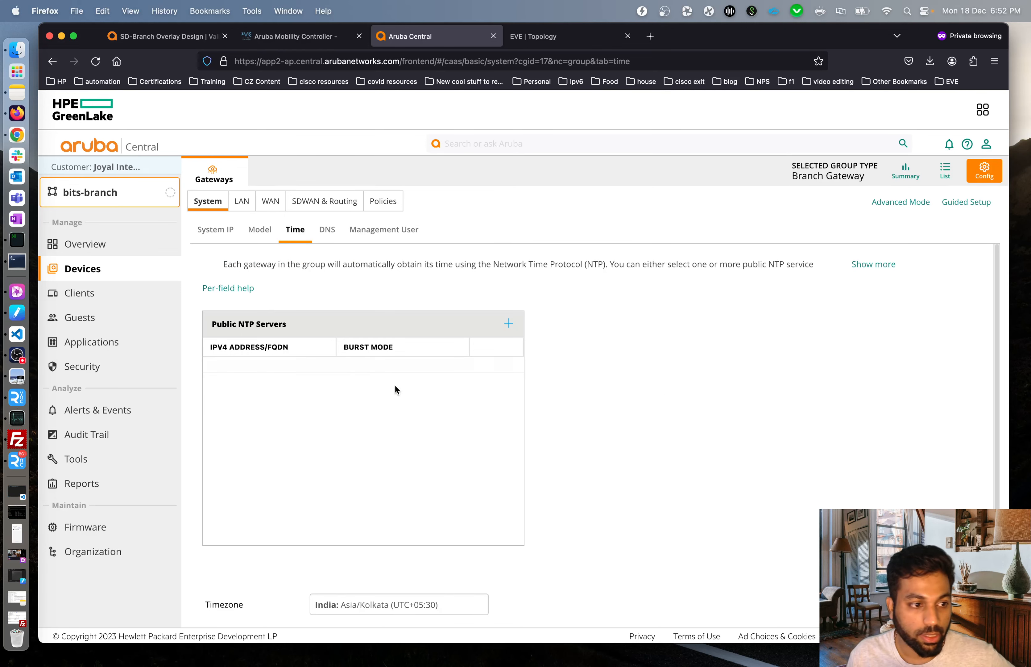
{"action": "left_click", "coordinate": [327, 229]}
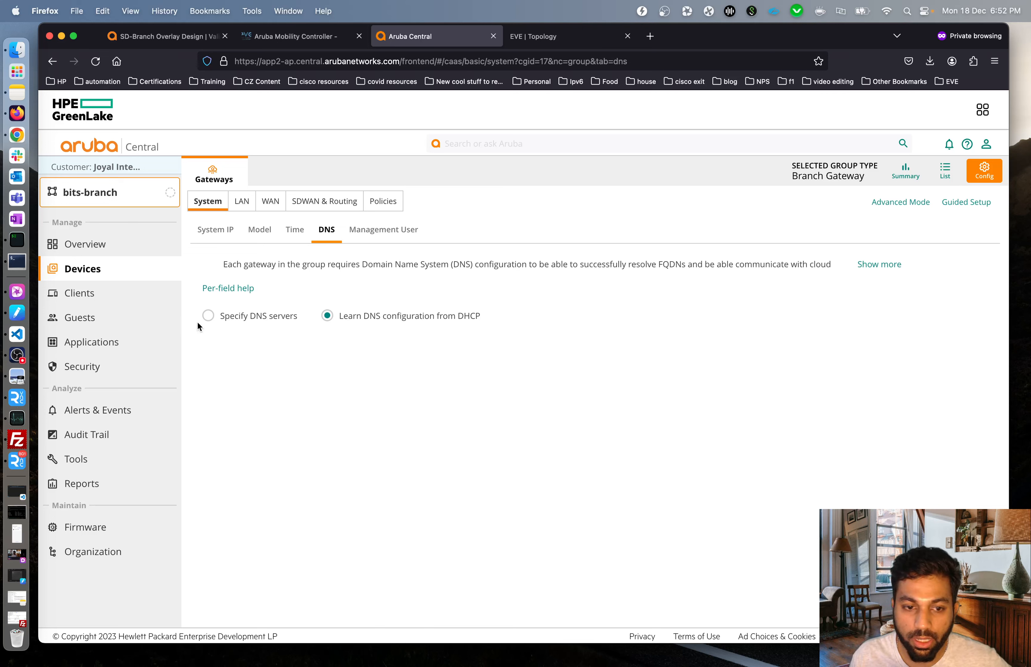
Specify DNS servers manually and add Google (8.8.4.4, 8.8.8.8) as the public DNS provider.
{"action": "left_click", "coordinate": [253, 320]}
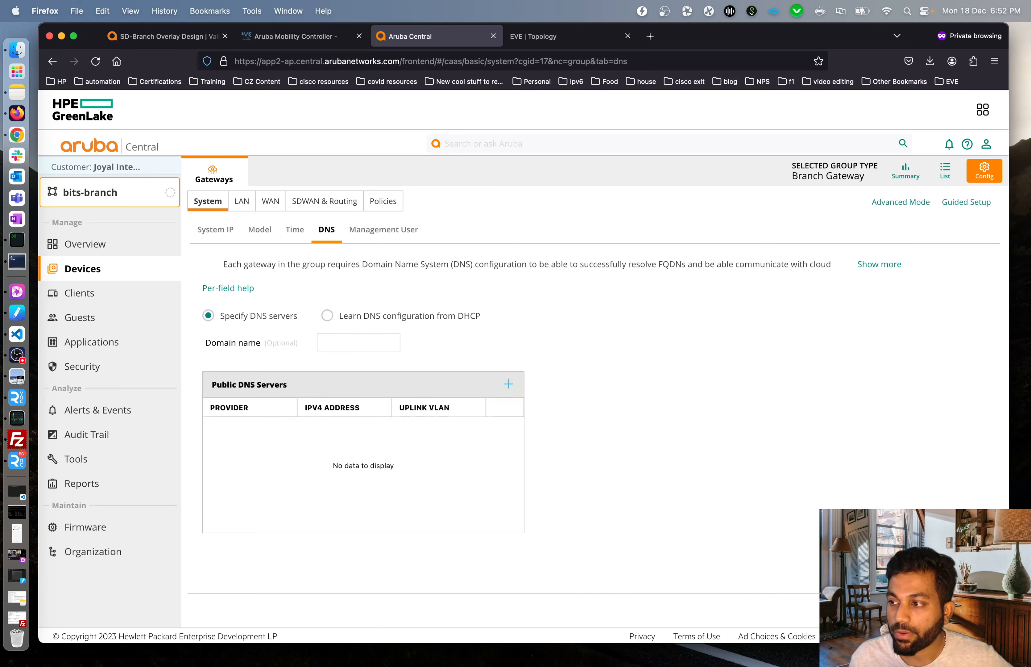
{"action": "left_click", "coordinate": [348, 343]}
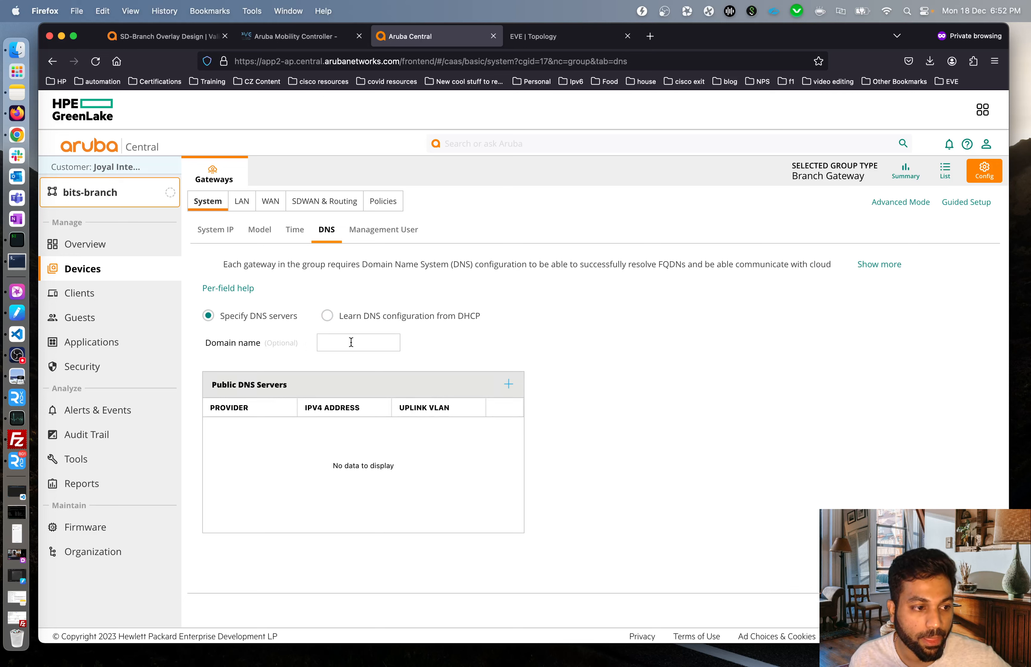
{"action": "left_click", "coordinate": [508, 384]}
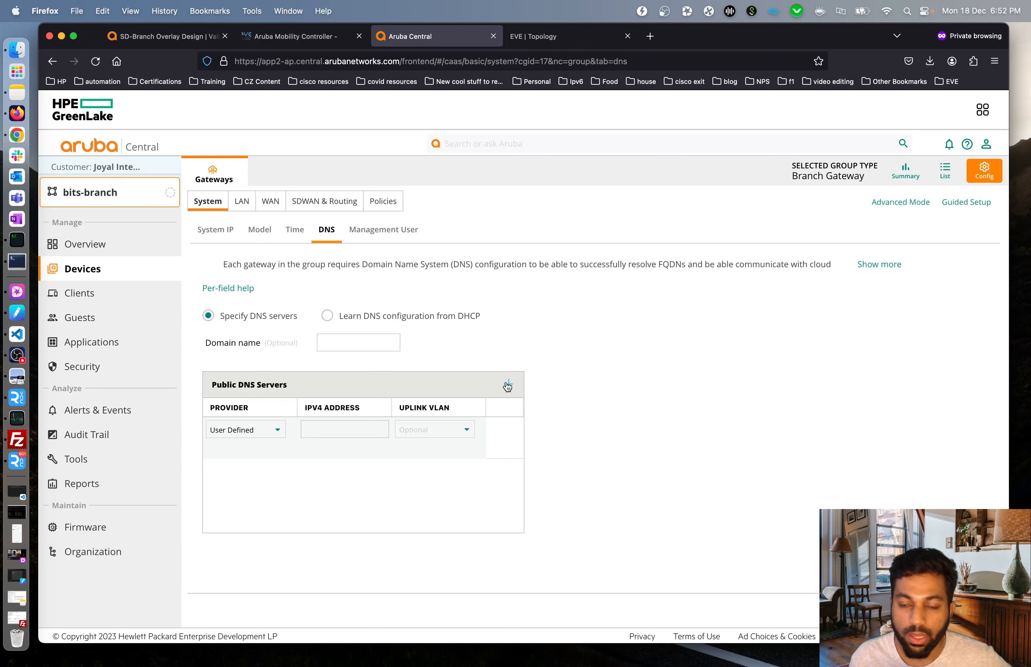
{"action": "left_click", "coordinate": [277, 436]}
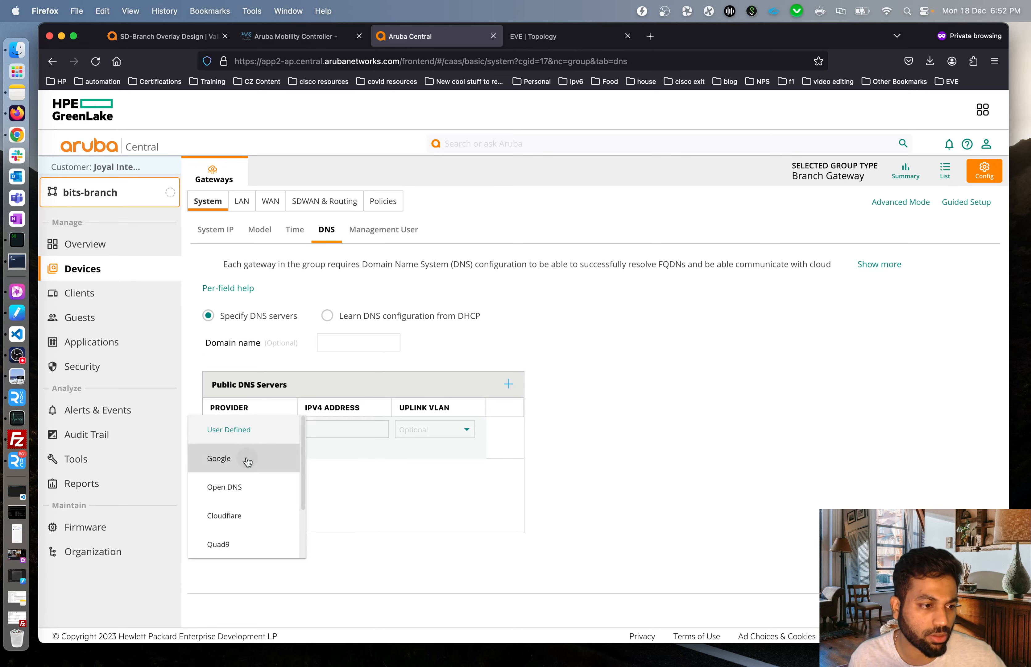
{"action": "left_click", "coordinate": [258, 462]}
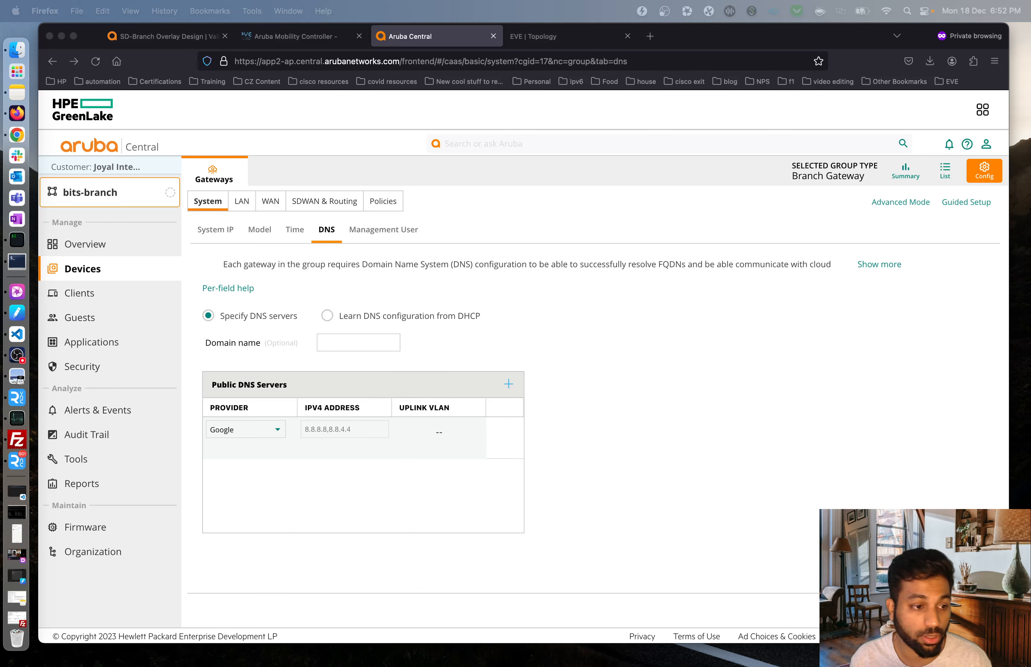
{"action": "left_click", "coordinate": [692, 481]}
{"action": "left_click", "coordinate": [967, 610]}
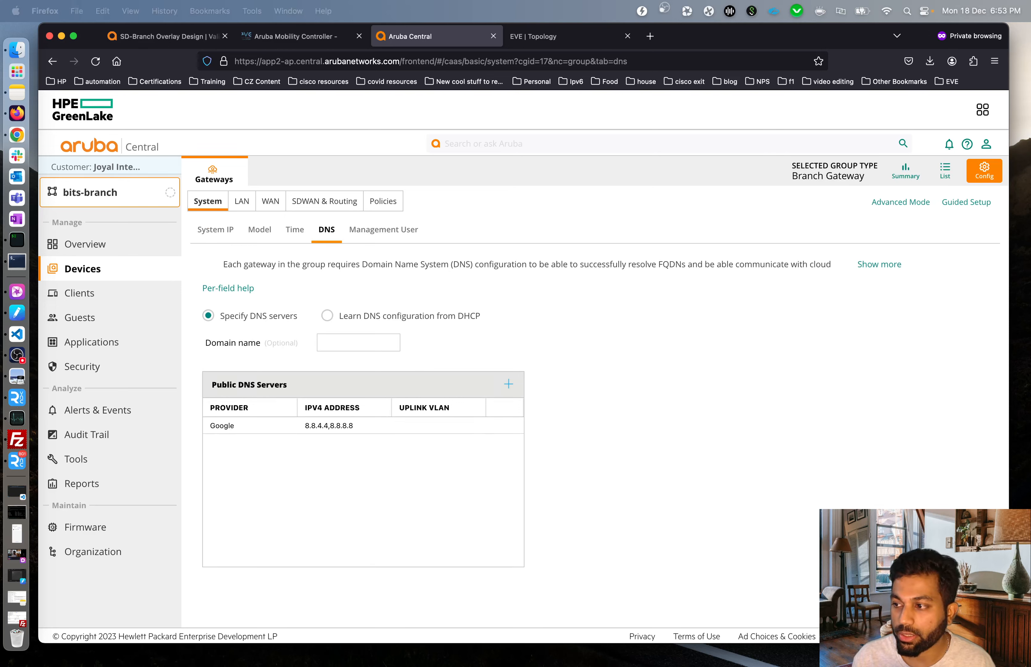
{"action": "left_click", "coordinate": [384, 229]}
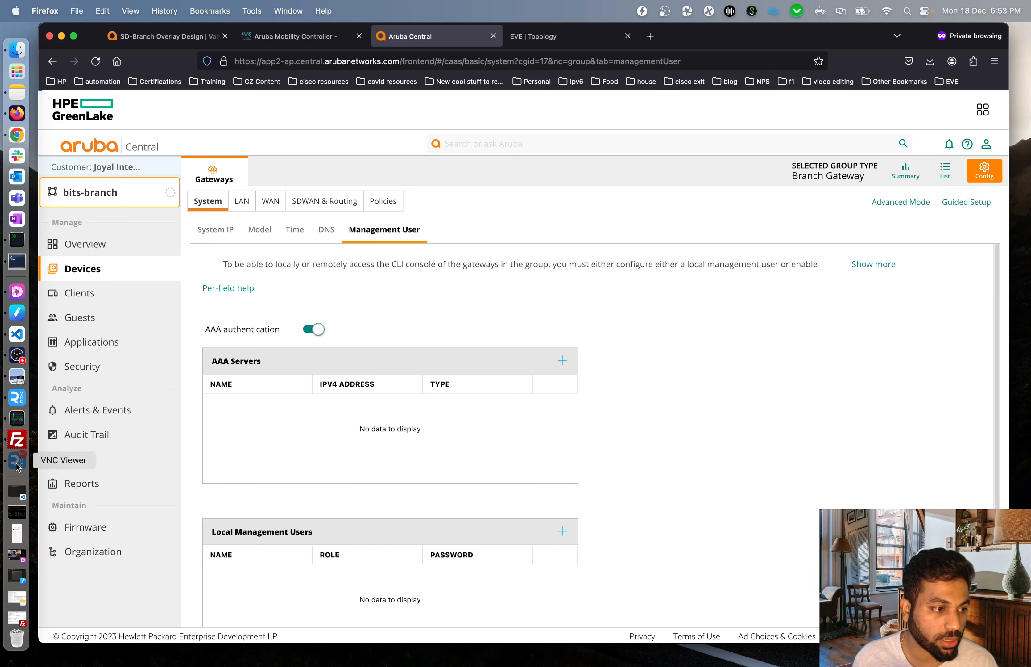
{"action": "left_click", "coordinate": [4, 401]}
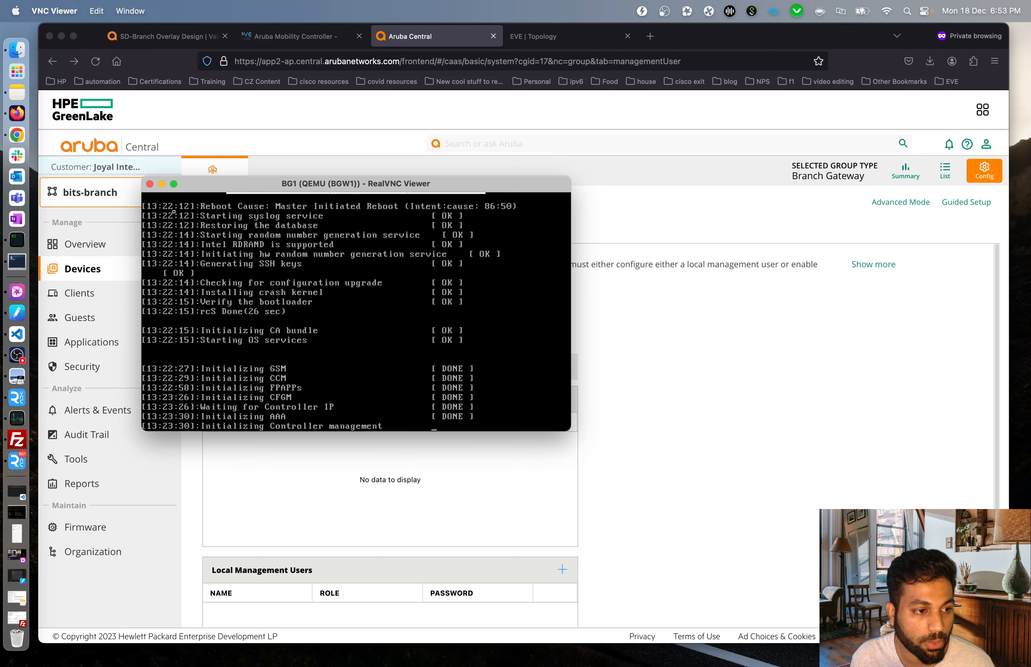
{"action": "left_click", "coordinate": [162, 184]}
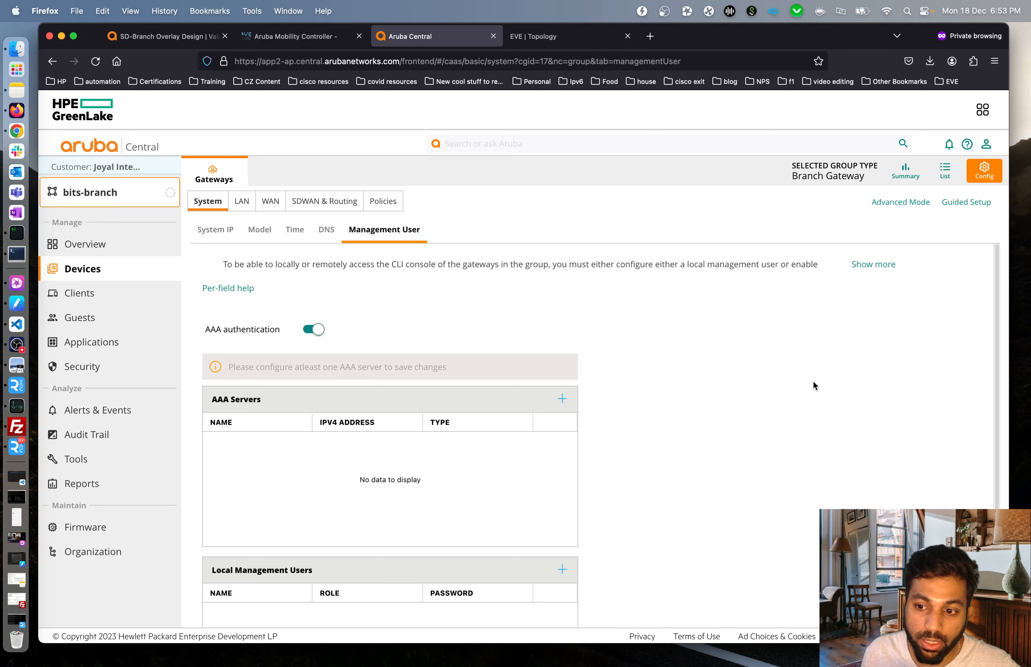
{"action": "scroll", "coordinate": [525, 338], "scroll_direction": "down", "scroll_amount": 3}
{"action": "scroll", "coordinate": [525, 337], "scroll_direction": "up", "scroll_amount": 3}
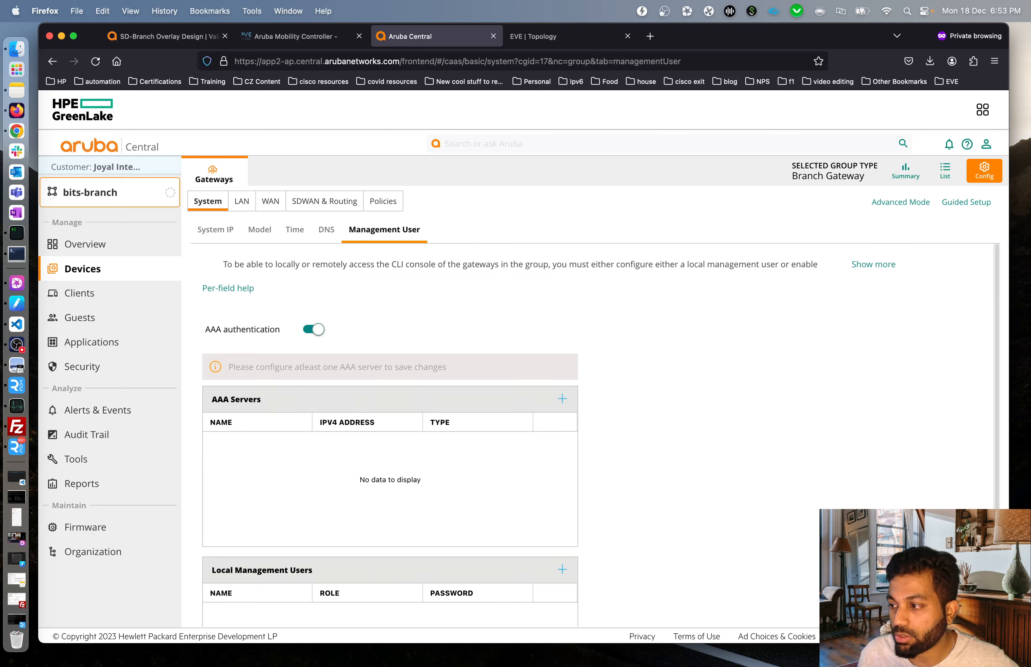
Turn off AAA authentication and enter a local management user named admin with its password.
{"action": "left_click", "coordinate": [323, 331]}
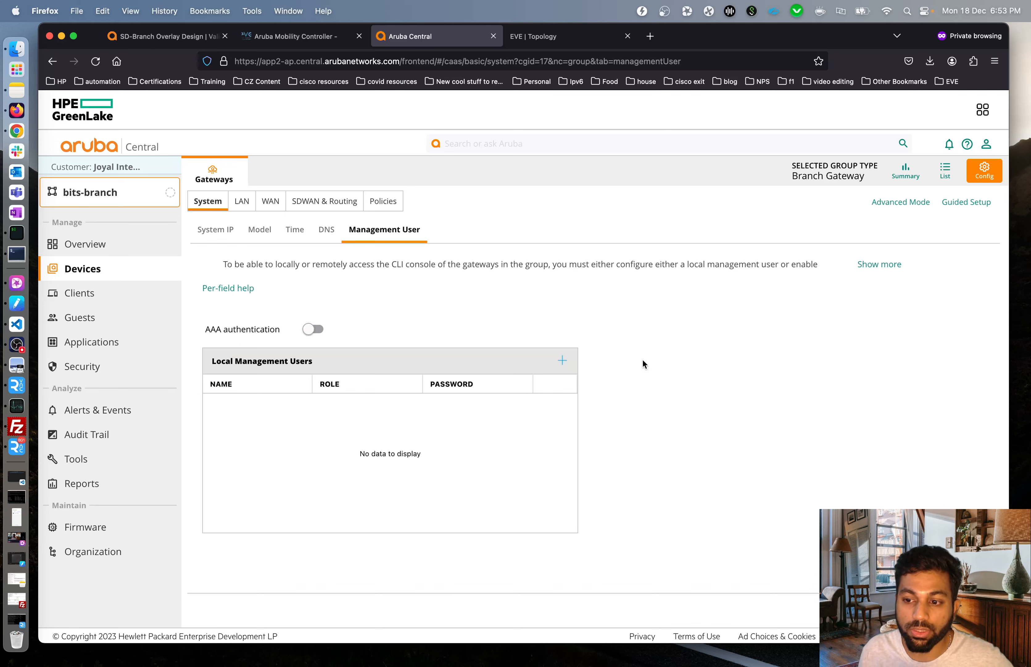
{"action": "left_click", "coordinate": [563, 361]}
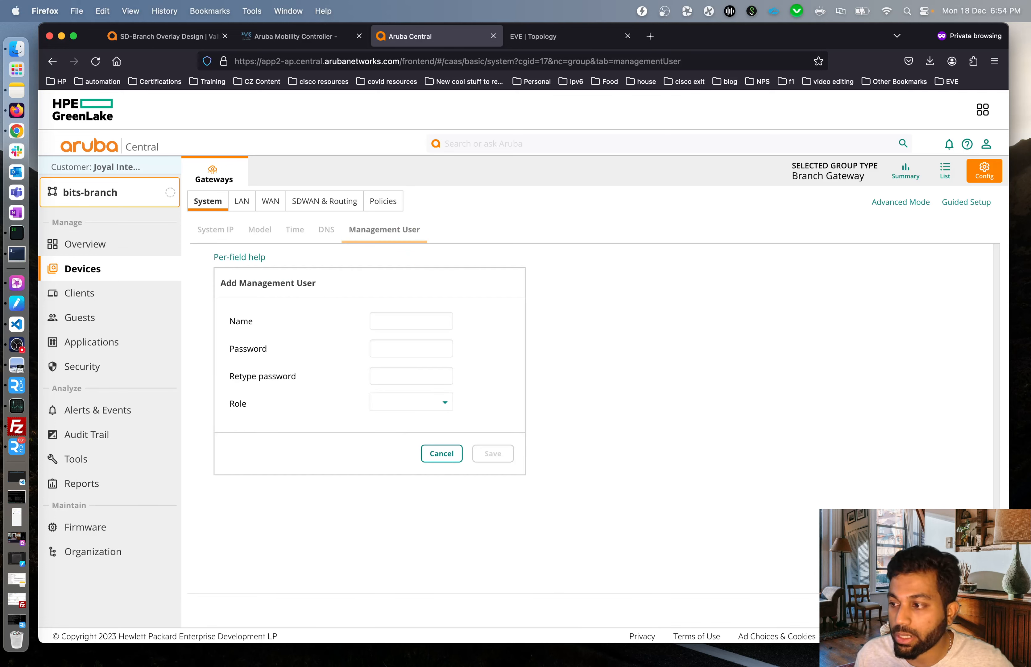
{"action": "left_click", "coordinate": [405, 321]}
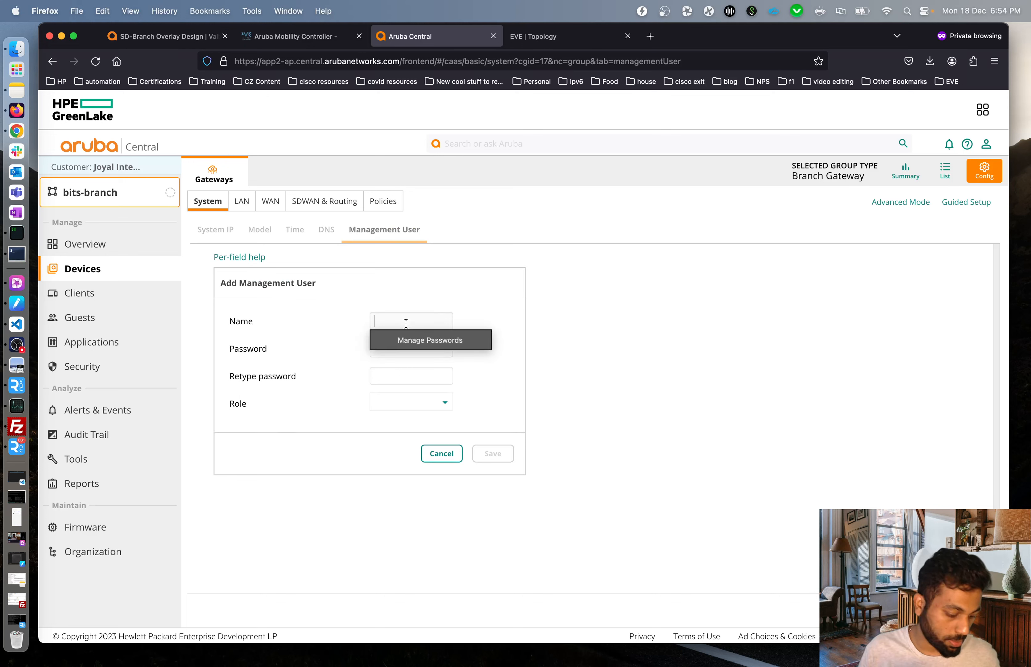
{"action": "type", "text": "admin"}
{"action": "key", "text": "Tab"}
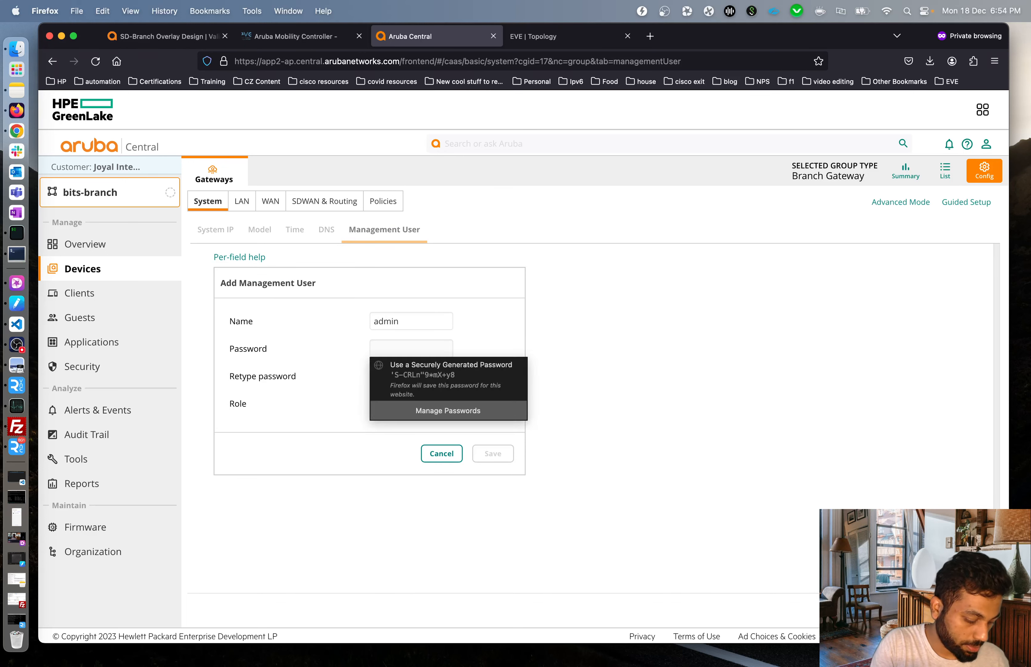
{"action": "type", "text": "••••"}
{"action": "type", "text": "23"}
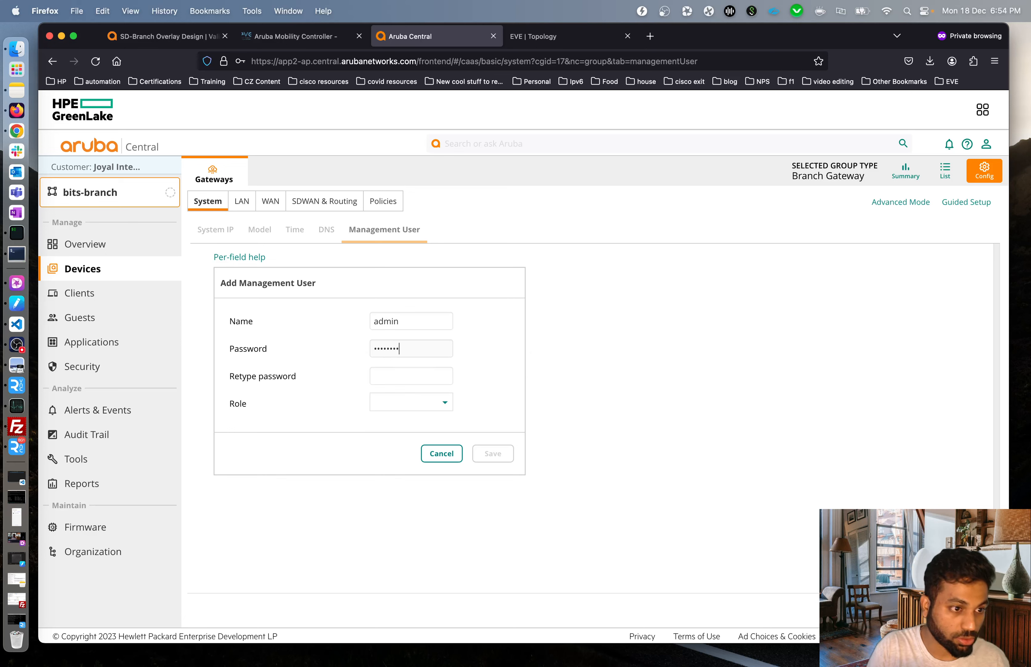
{"action": "left_click", "coordinate": [392, 374]}
{"action": "type", "text": "admin"}
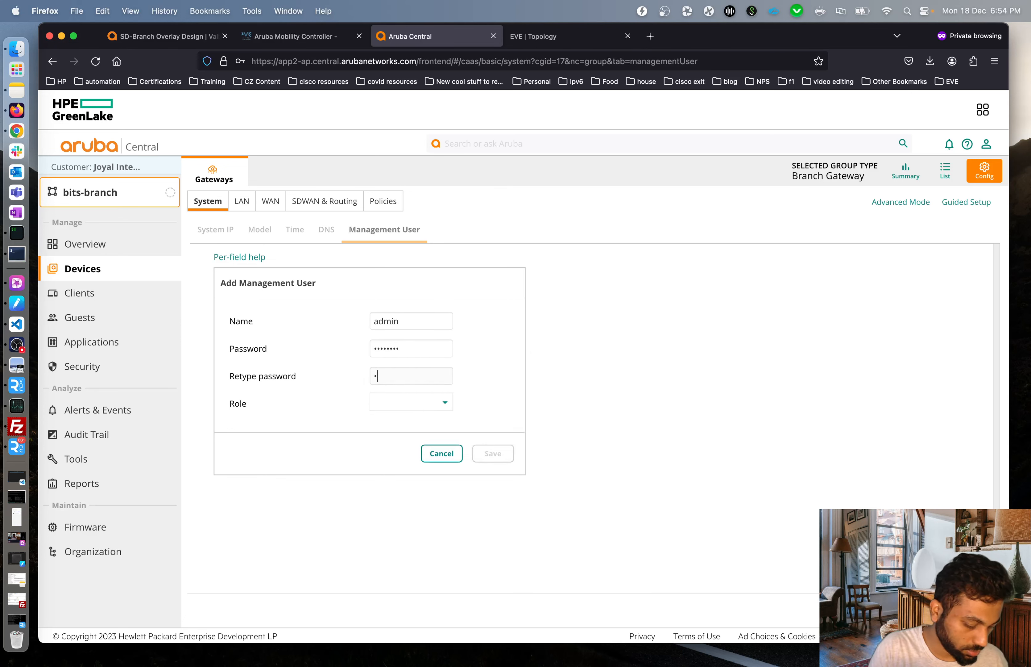
{"action": "type", "text": "123"}
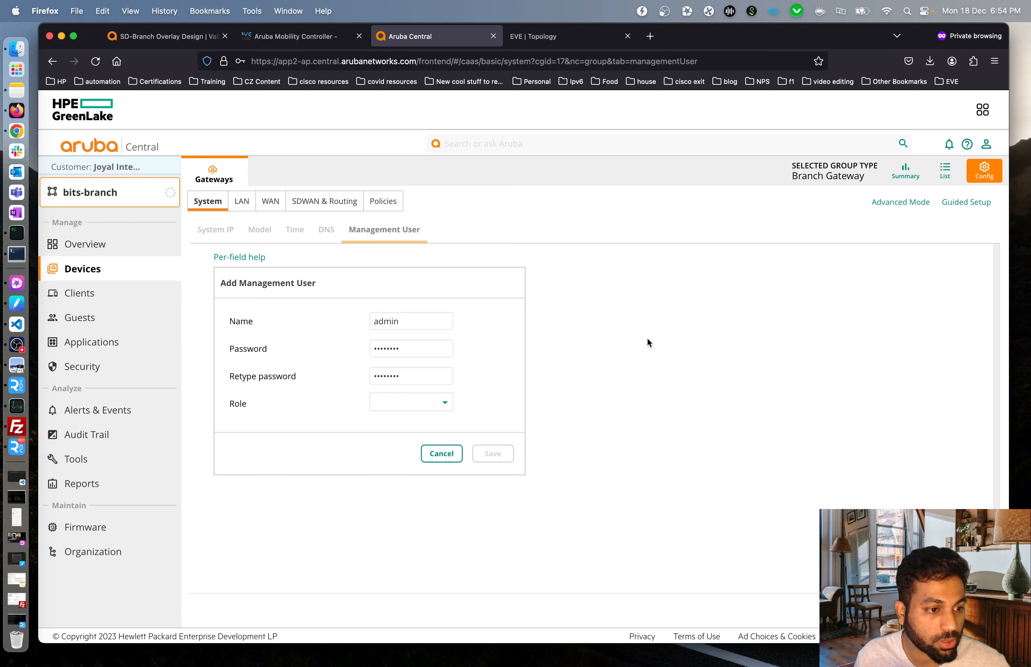
Give the admin user the Super user role and save it.
{"action": "left_click", "coordinate": [420, 406]}
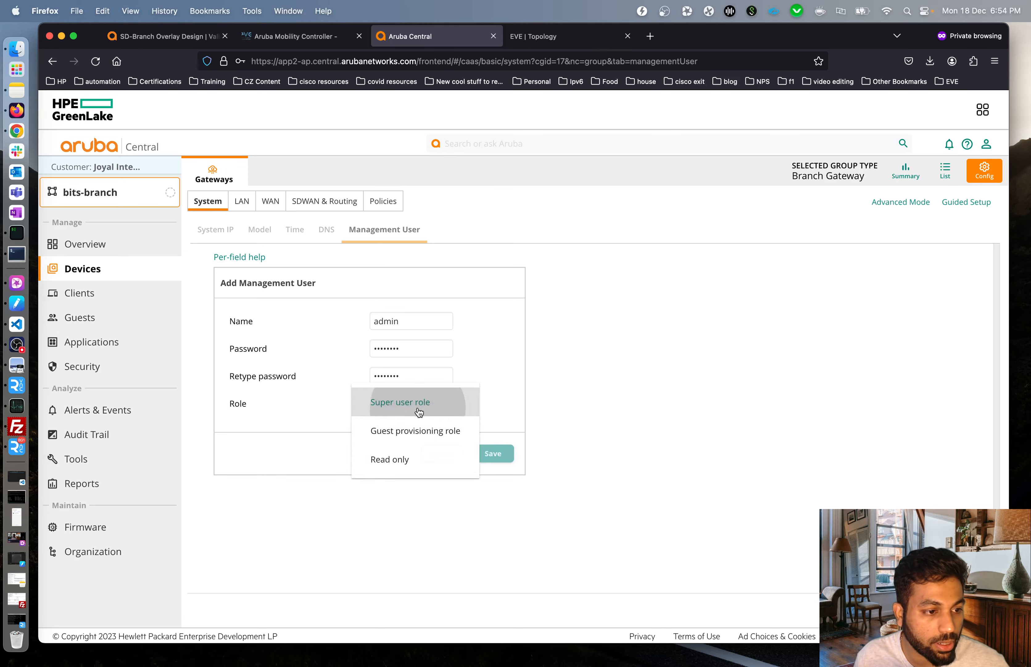
{"action": "left_click", "coordinate": [417, 413]}
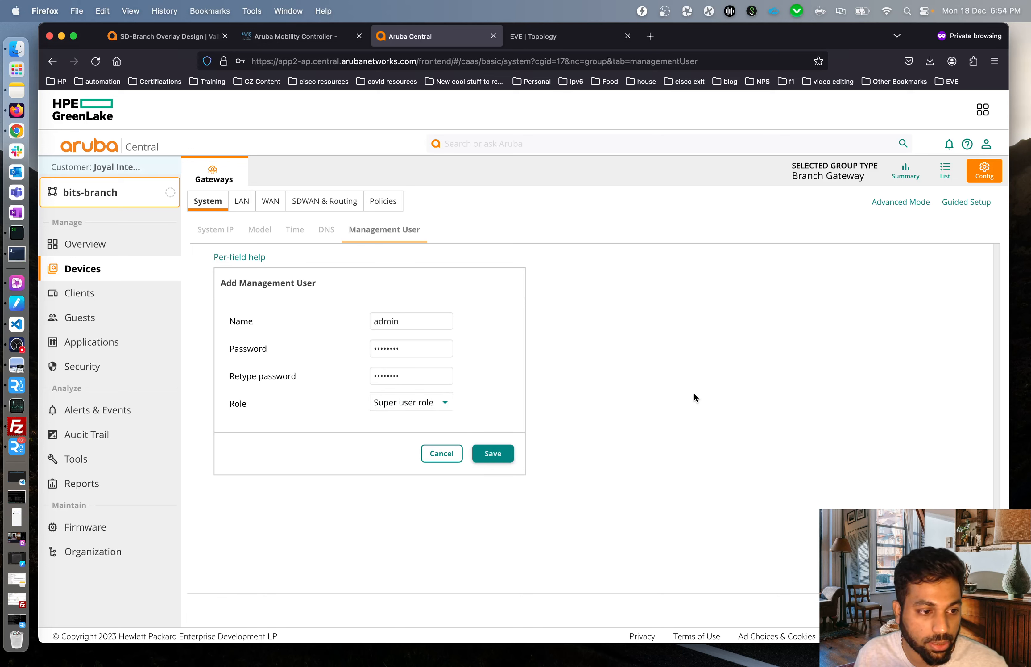
{"action": "left_click", "coordinate": [494, 454]}
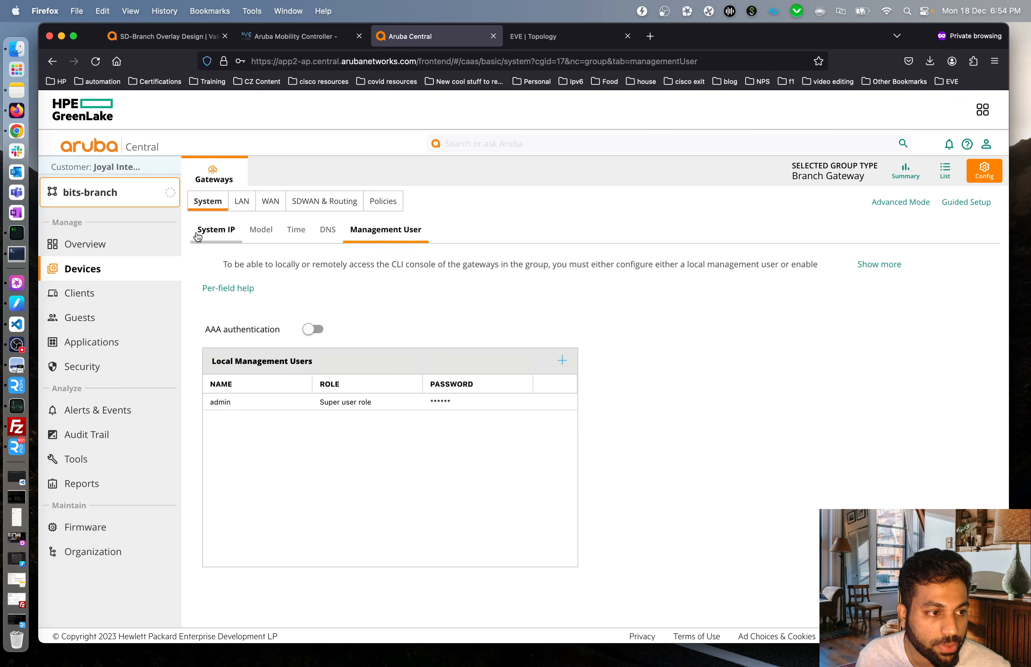
{"action": "left_click", "coordinate": [242, 201]}
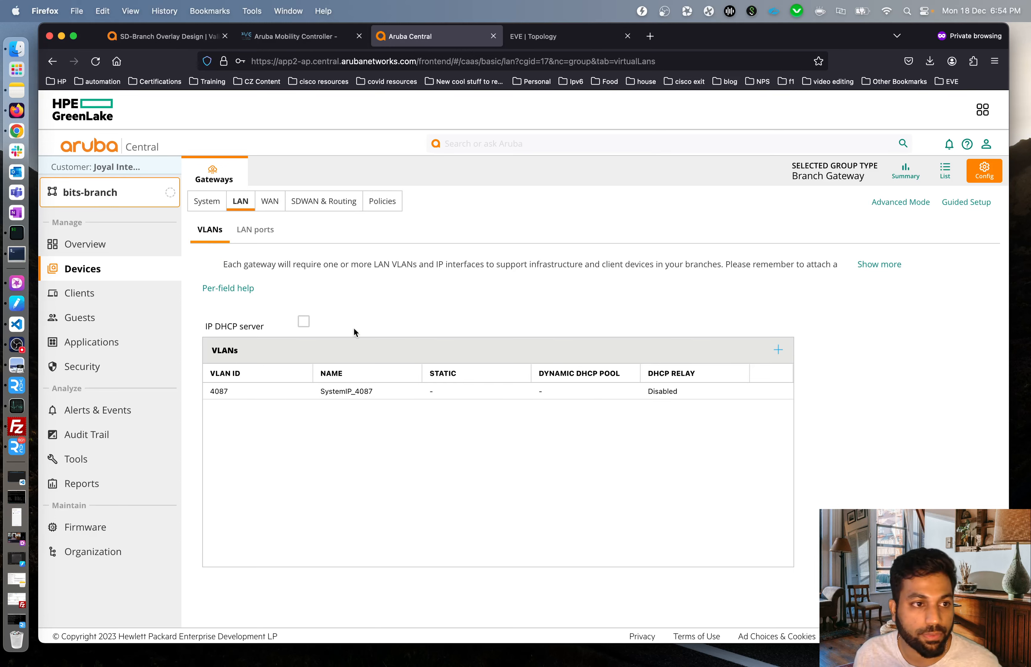
Tick the IP DHCP server option on the bits-branch VLANs page, ending on the EVE topology diagram.
{"action": "left_click", "coordinate": [553, 39]}
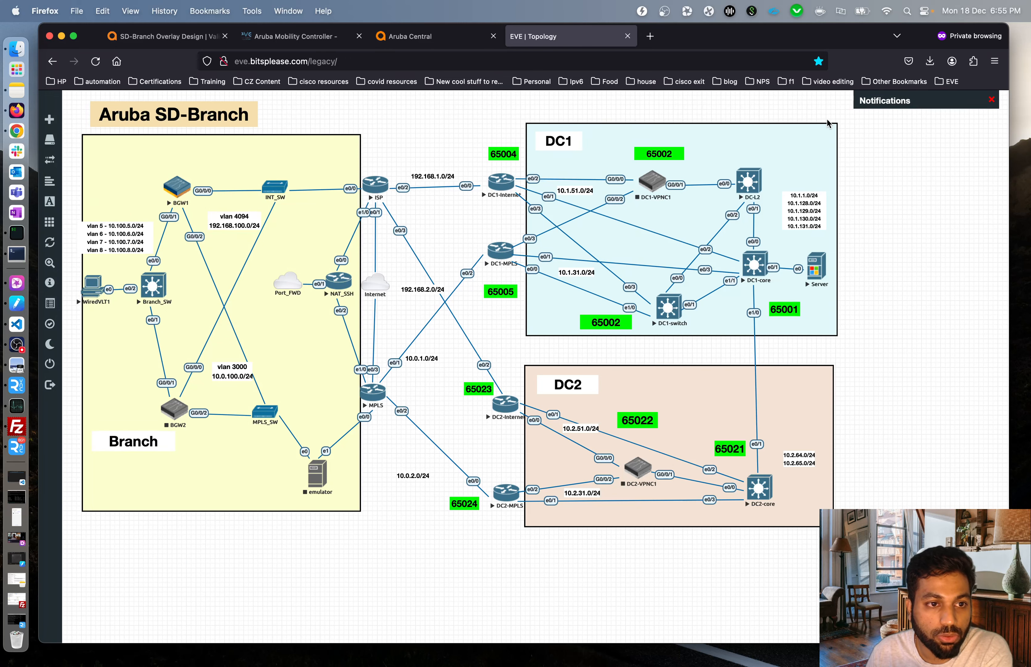
{"action": "left_click", "coordinate": [410, 36]}
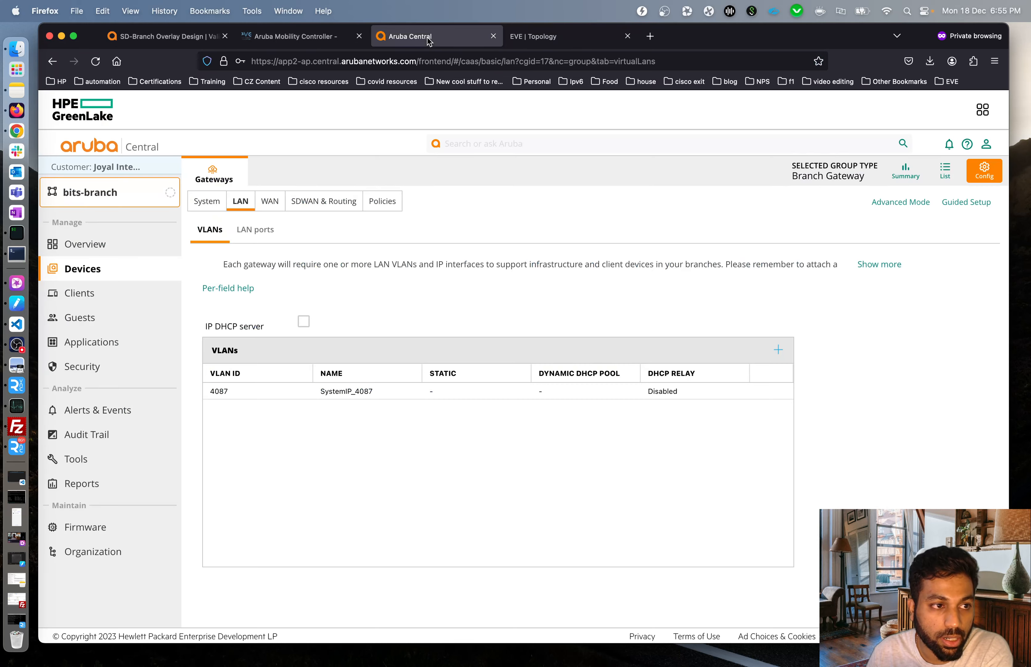
{"action": "left_click", "coordinate": [303, 321]}
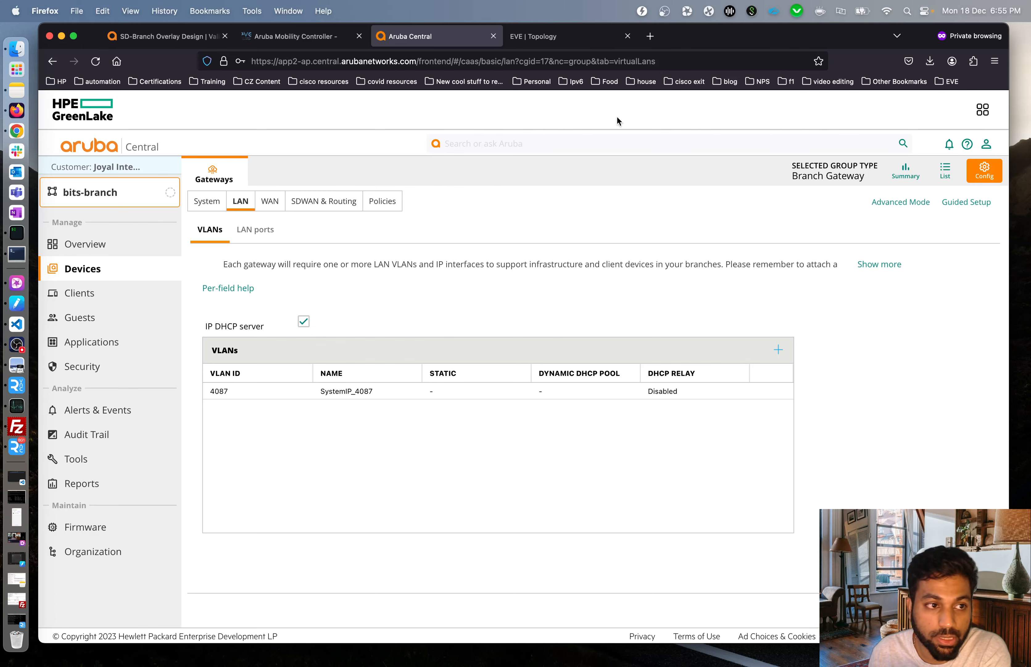
{"action": "left_click", "coordinate": [548, 44]}
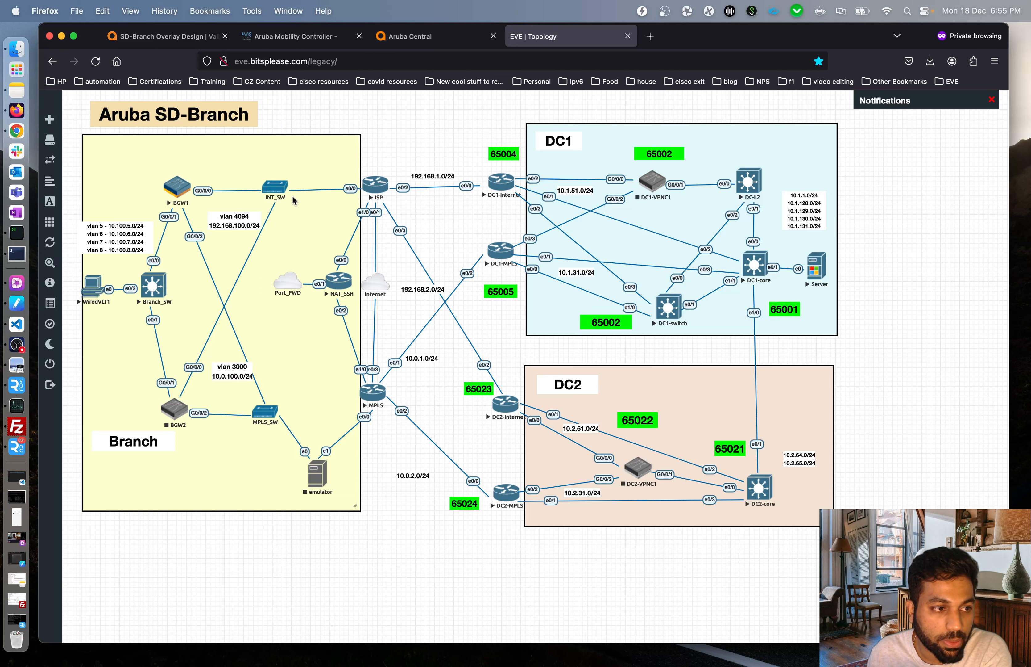
Review the EVE topology, SD-Branch guide and Mobility Controller pages, then return to Aruba Central.
{"action": "left_click_drag", "start_coordinate": [246, 192], "coordinate": [246, 191]}
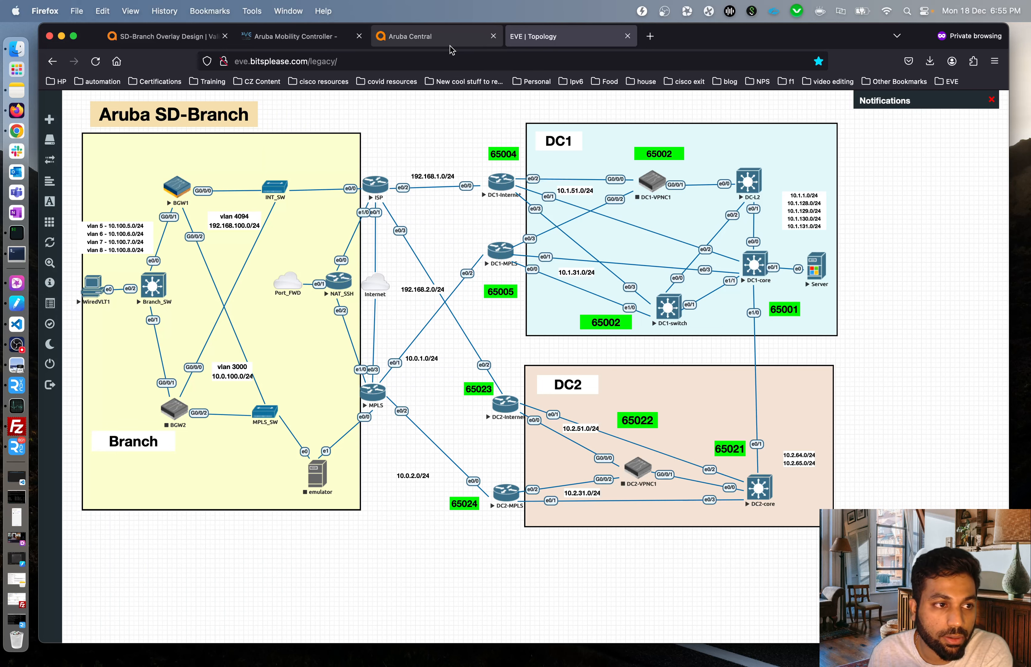
{"action": "left_click", "coordinate": [178, 39]}
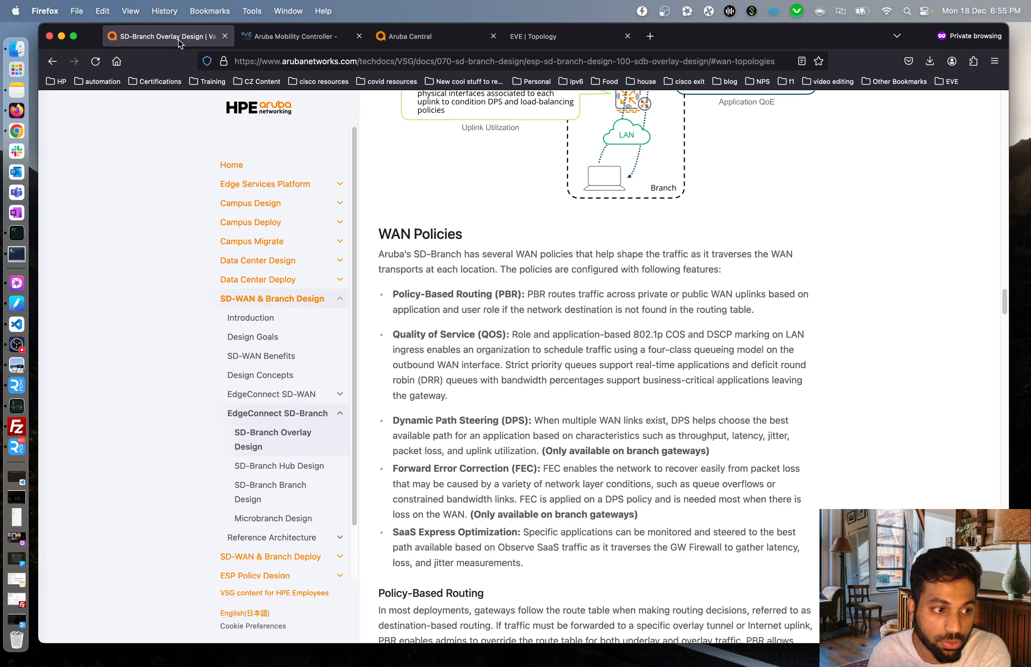
{"action": "left_click", "coordinate": [286, 39]}
{"action": "left_click", "coordinate": [414, 38]}
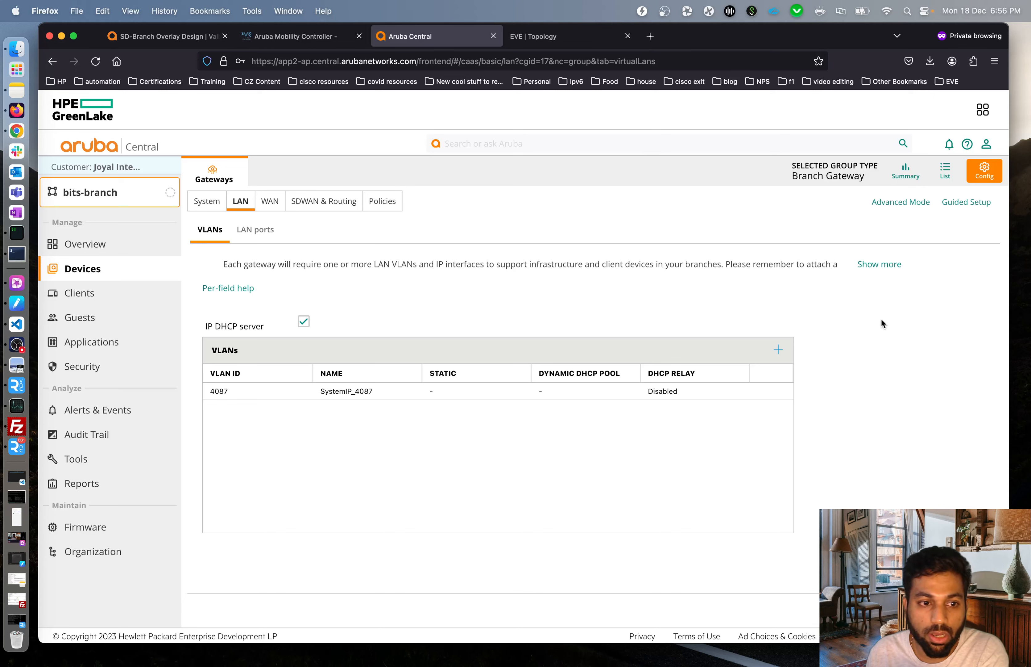
Add and save VLAN mpls-vlan-3000 with VLAN ID 3000.
{"action": "left_click", "coordinate": [778, 349]}
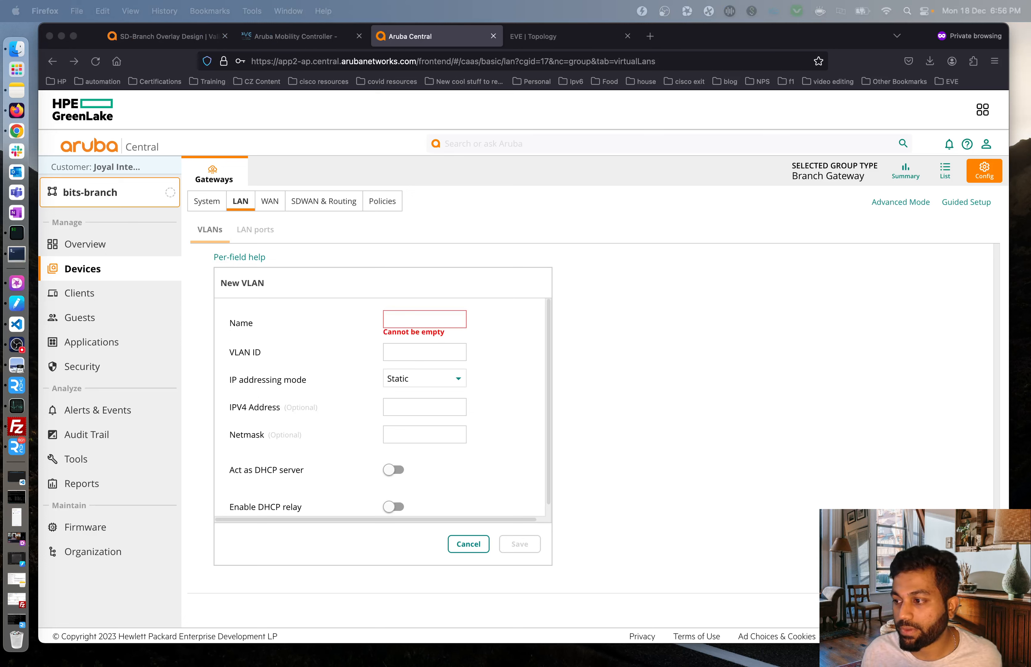
{"action": "left_click", "coordinate": [426, 319]}
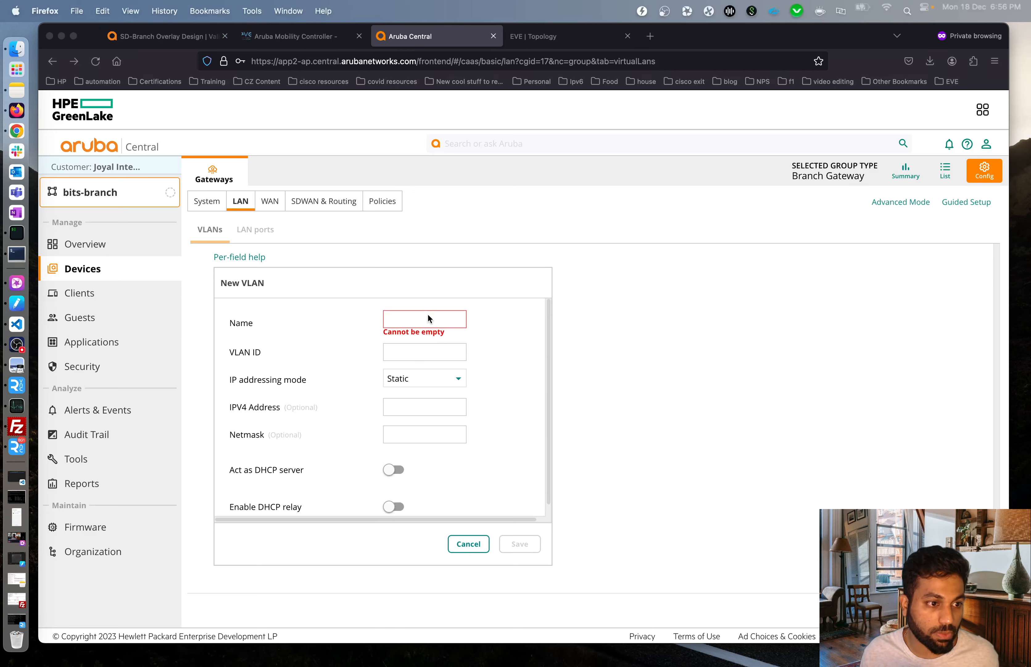
{"action": "type", "text": "mpls-vlan-3000"}
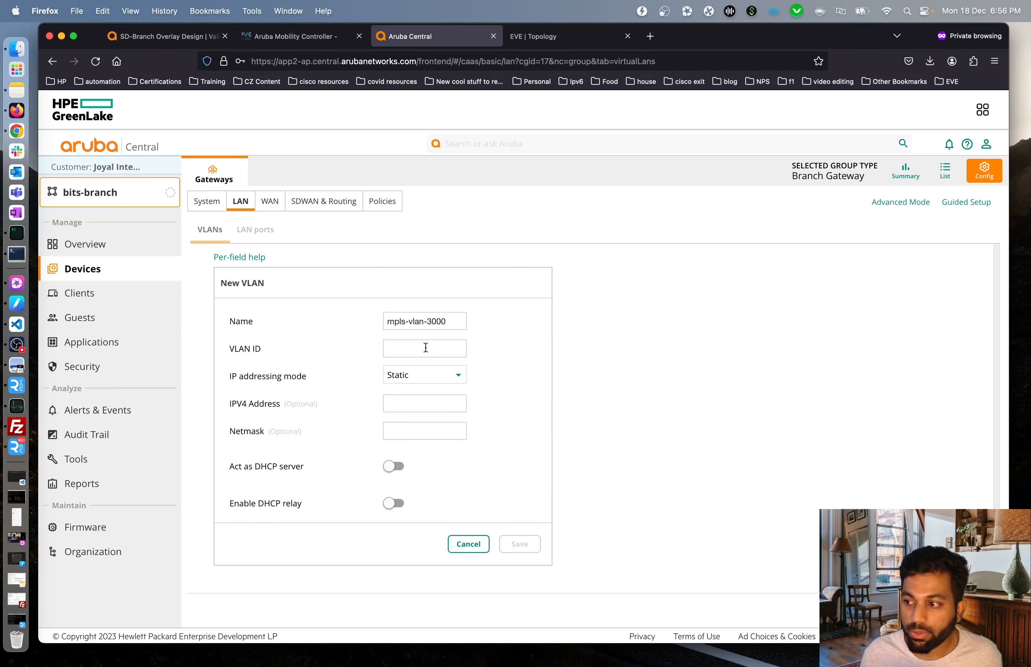
{"action": "type", "text": "3000"}
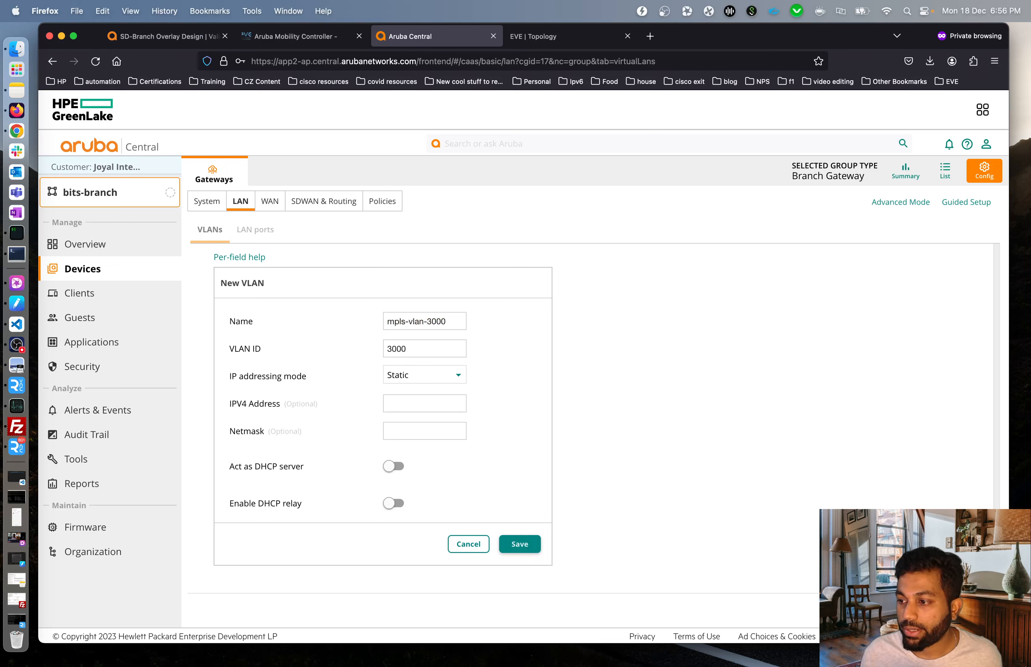
{"action": "left_click", "coordinate": [512, 545]}
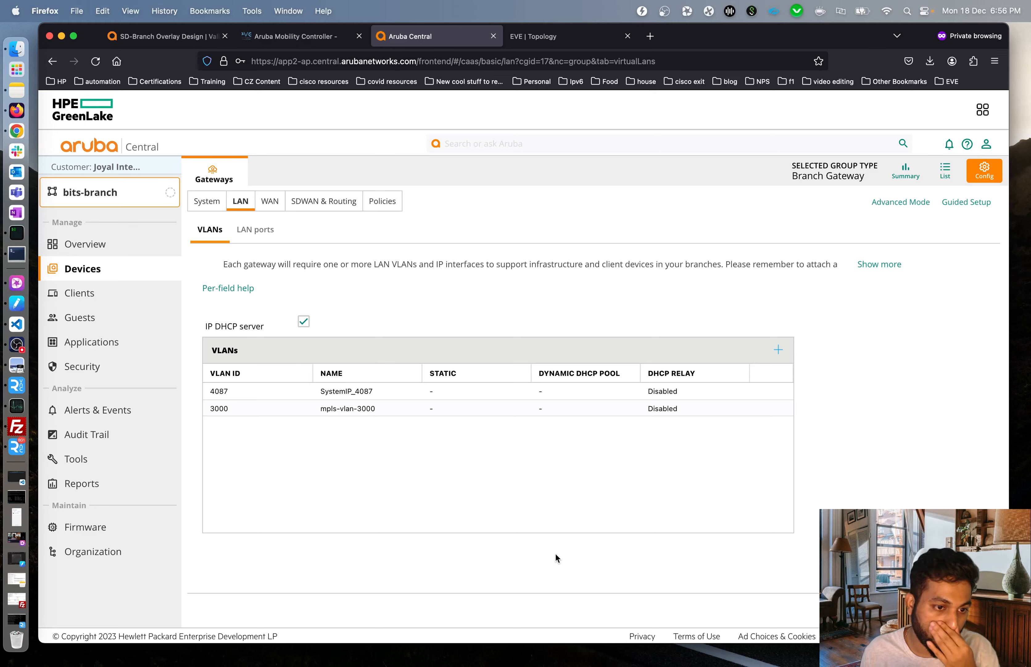
Open a fresh New VLAN form for the next VLAN after checking the lab topology.
{"action": "left_click", "coordinate": [777, 350]}
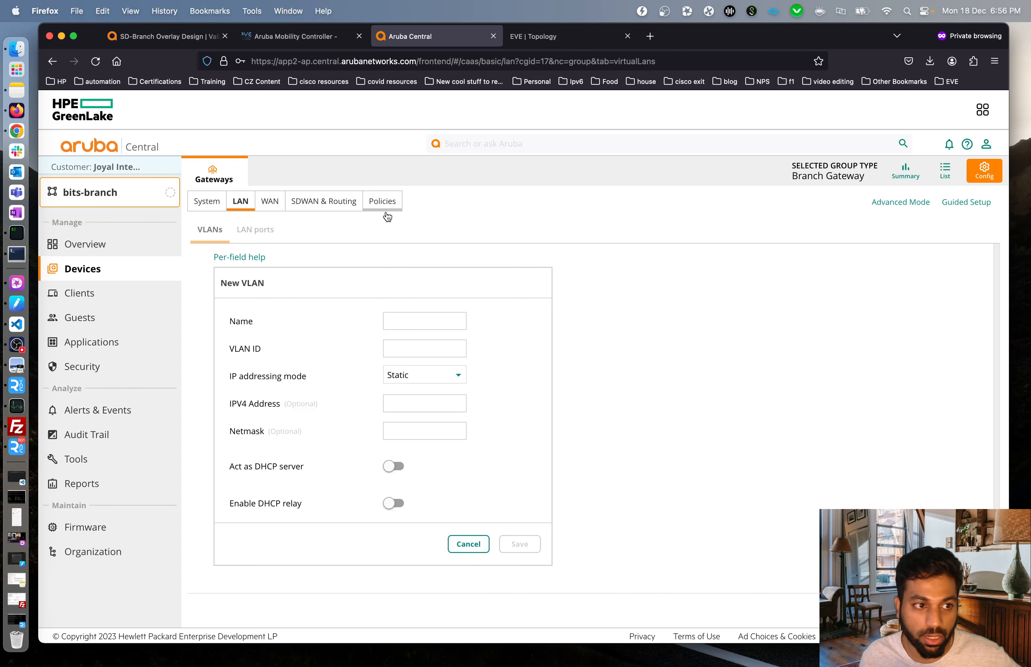
{"action": "left_click", "coordinate": [555, 39]}
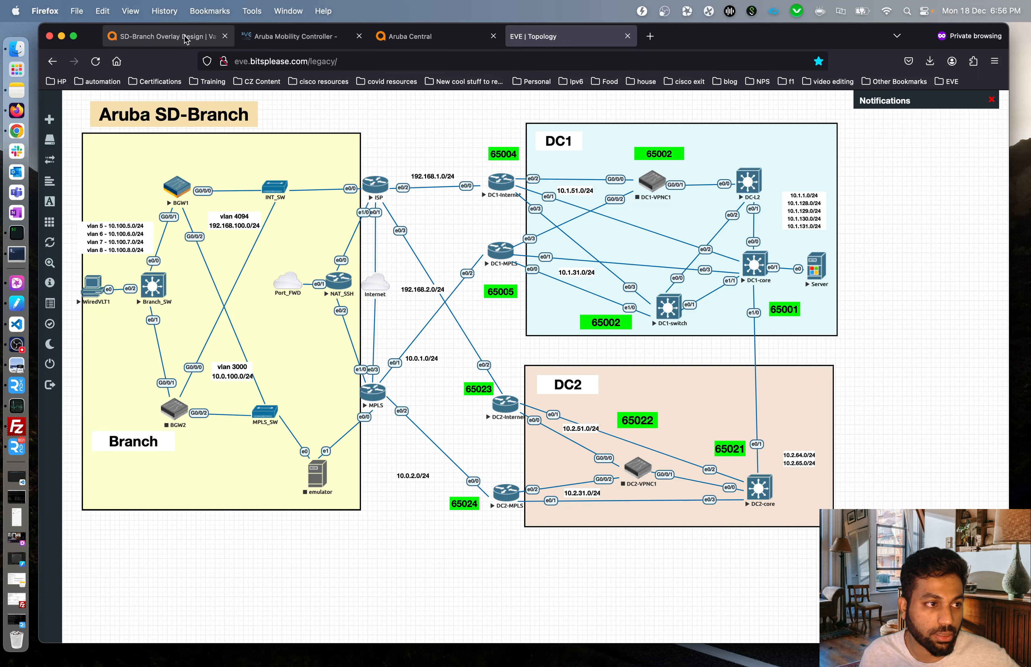
{"action": "left_click", "coordinate": [431, 42]}
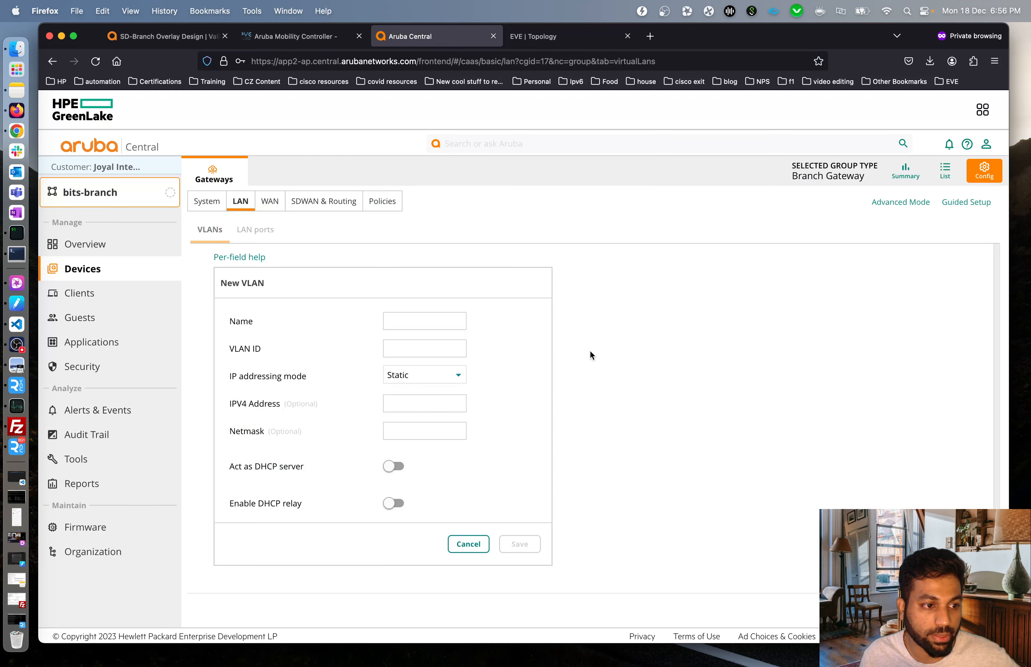
{"action": "left_click", "coordinate": [431, 318]}
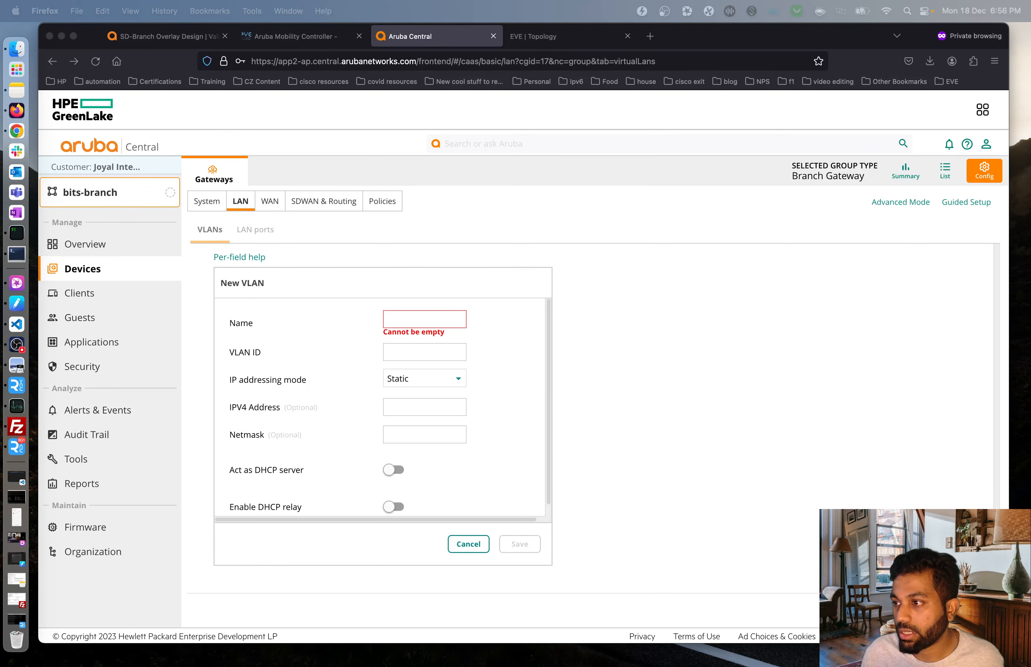
Name the new VLAN mgmt-vlan-5 with ID 5, Static addressing, acting as a DHCP server.
{"action": "left_click", "coordinate": [419, 320]}
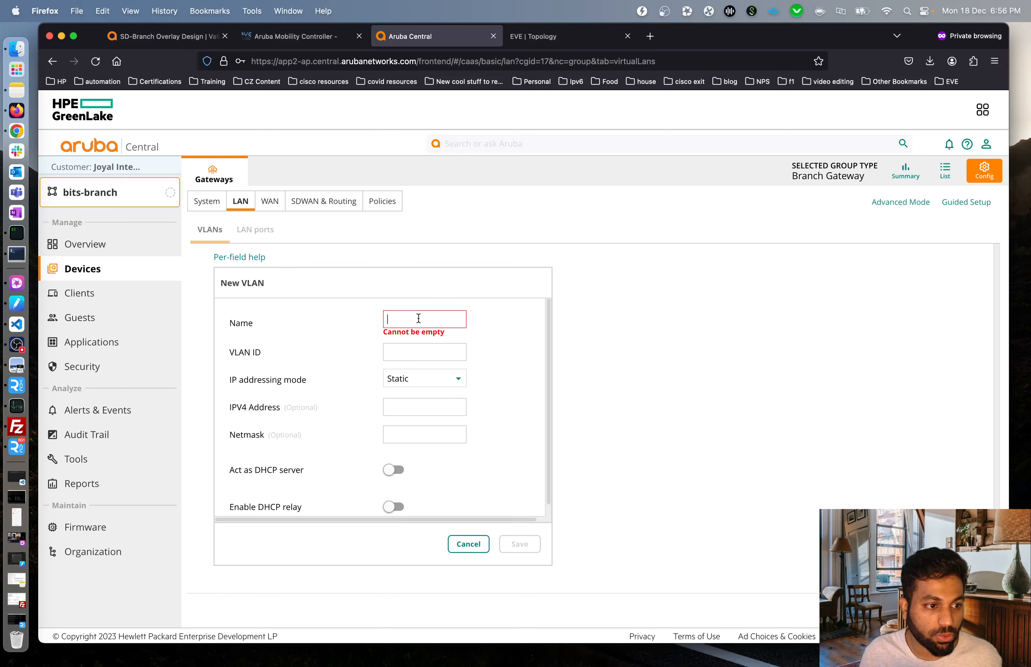
{"action": "type", "text": "mgmt-vlan-5"}
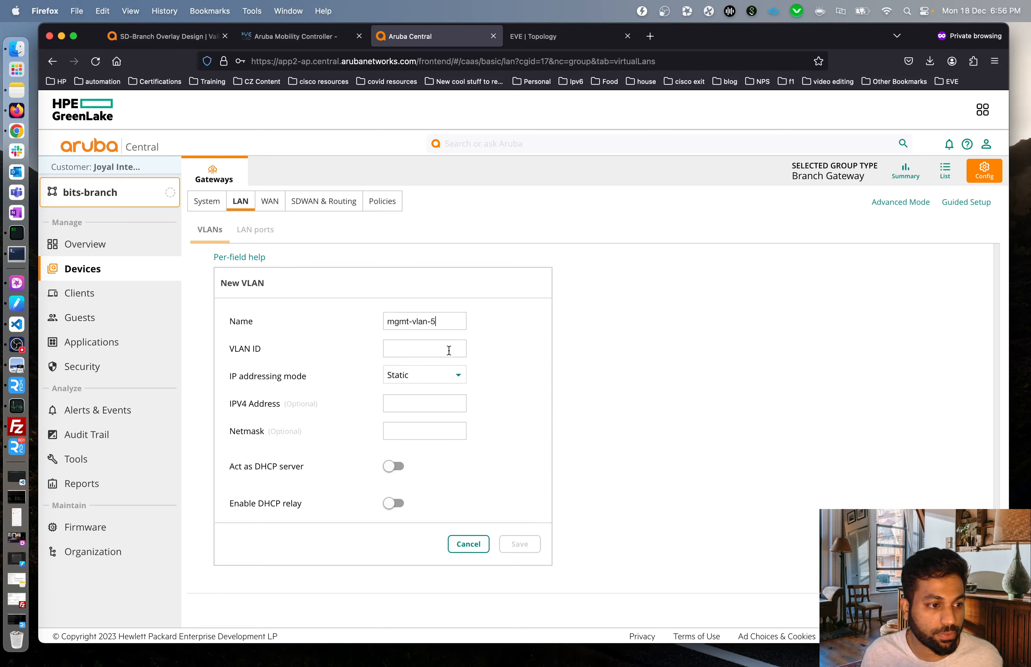
{"action": "left_click", "coordinate": [449, 350]}
{"action": "type", "text": "5"}
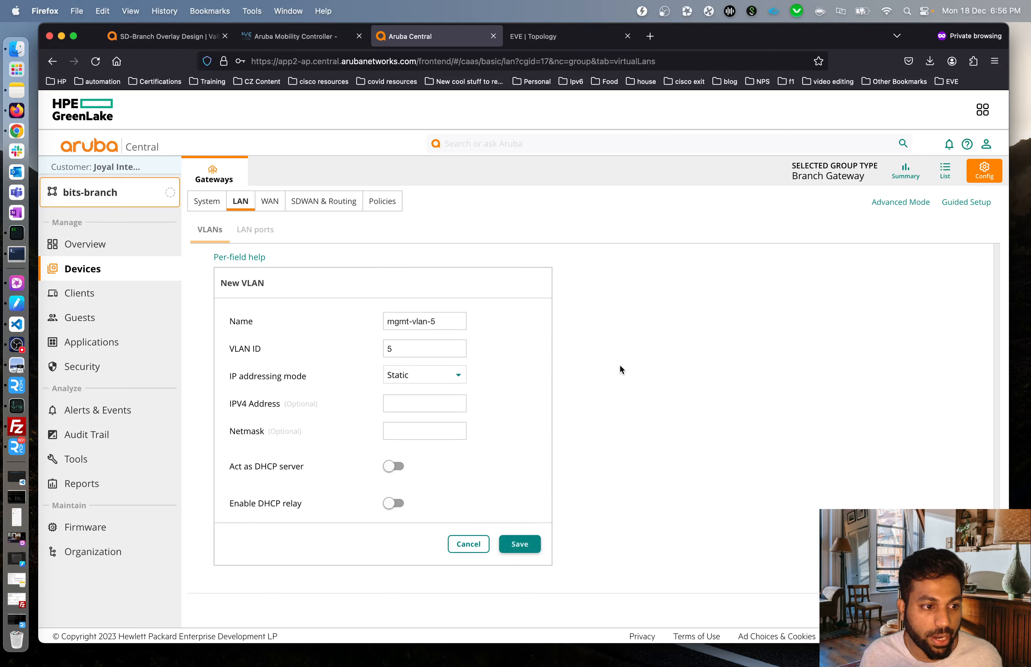
{"action": "left_click", "coordinate": [457, 376]}
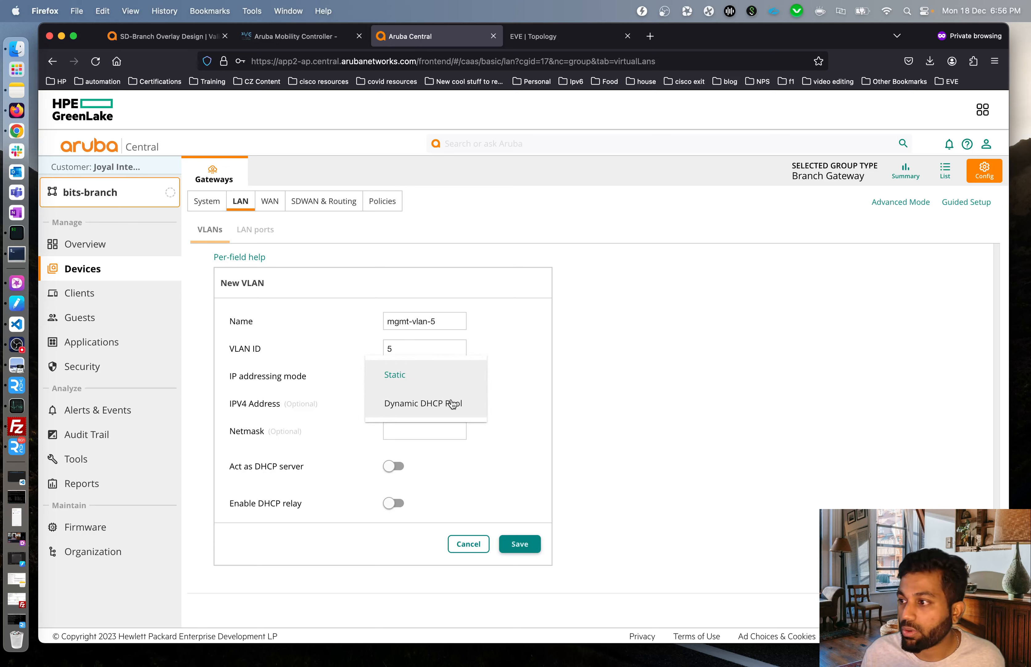
{"action": "left_click", "coordinate": [578, 349]}
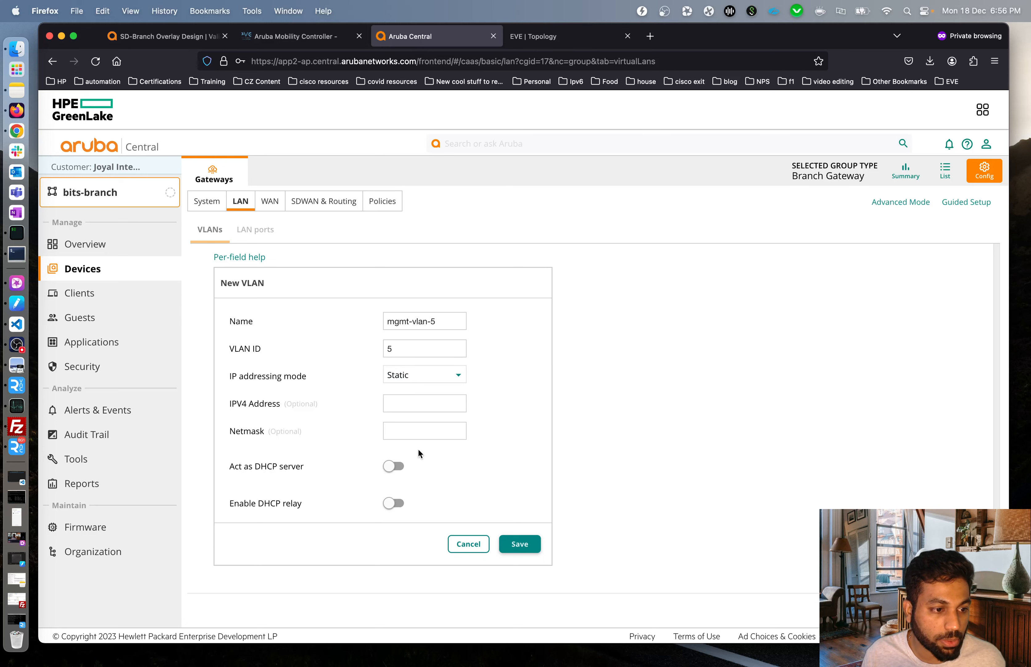
{"action": "left_click", "coordinate": [390, 468]}
{"action": "scroll", "coordinate": [490, 416], "scroll_direction": "down", "scroll_amount": 3}
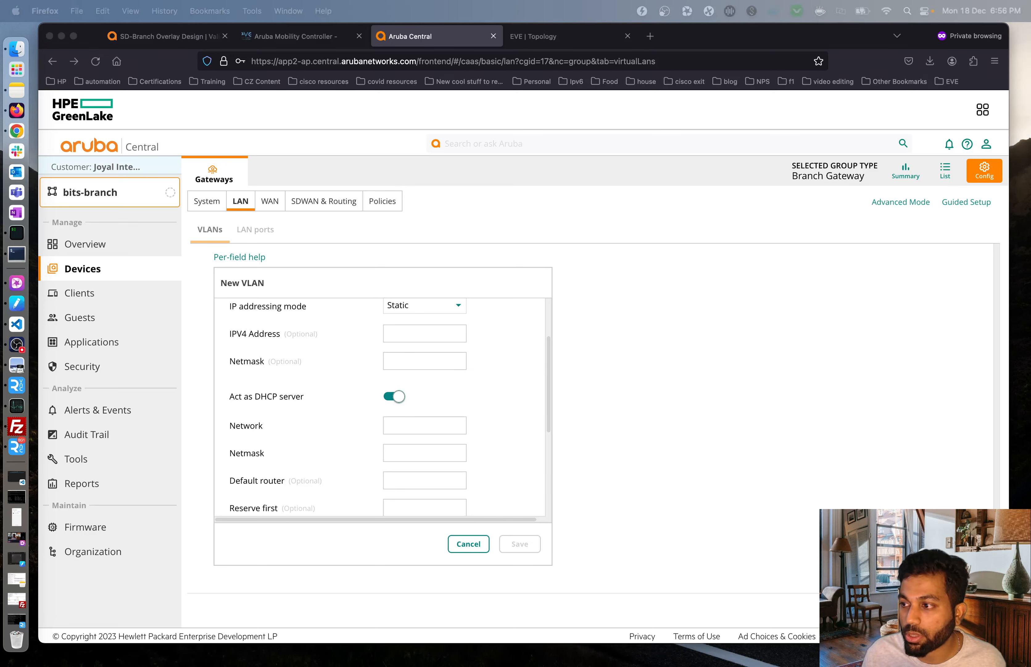
Give mgmt-vlan-5 a DHCP pool of 10.100.5.0/255.255.255.0 with default router 10.100.5.1.
{"action": "left_click", "coordinate": [419, 424]}
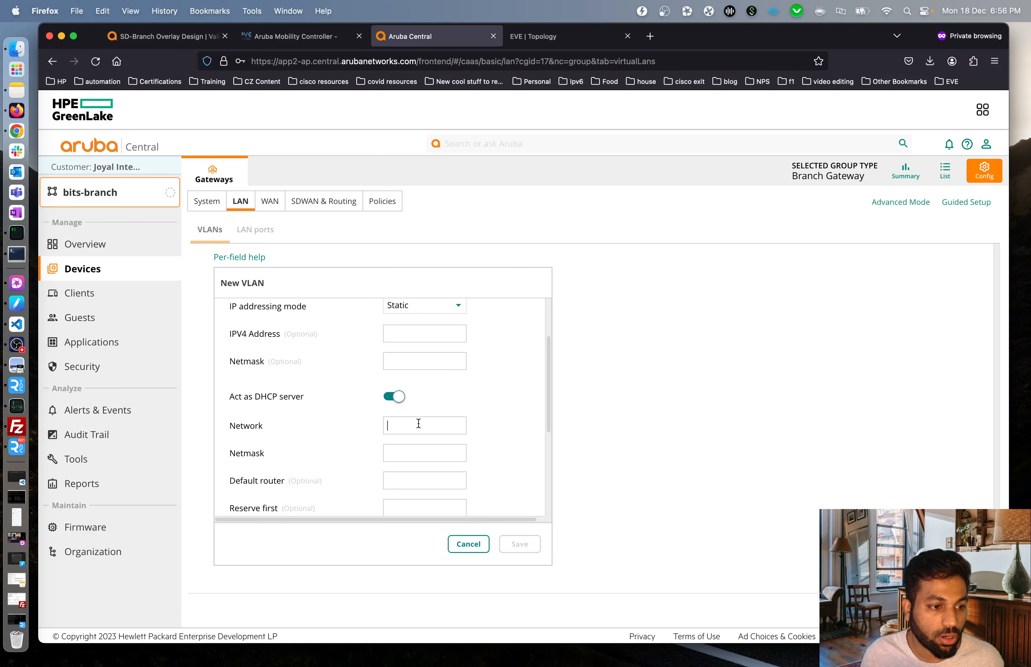
{"action": "type", "text": "10.100.5.0"}
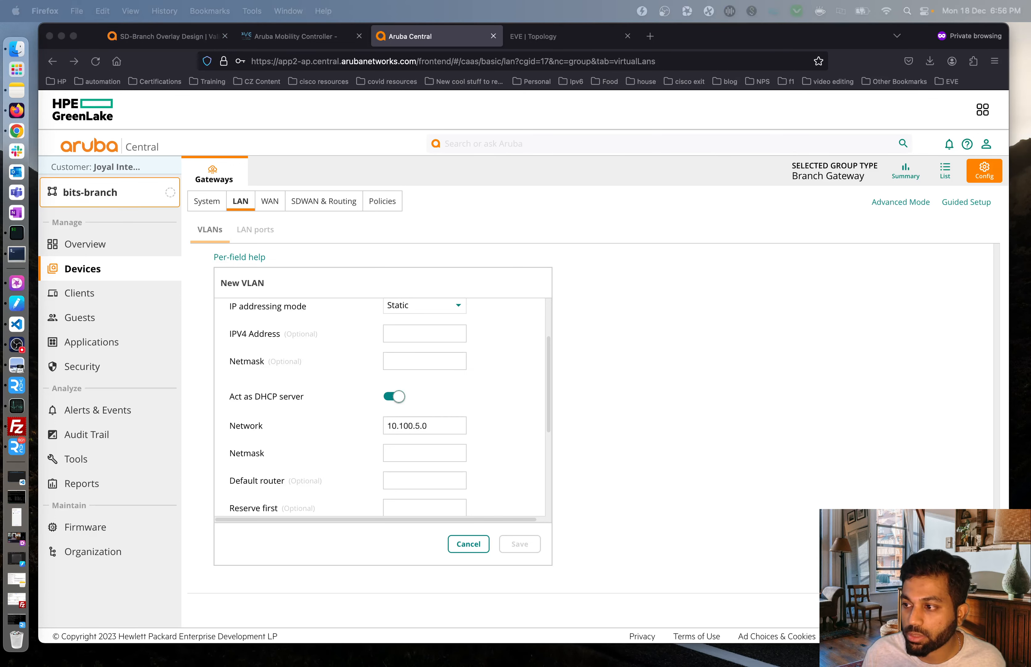
{"action": "left_click", "coordinate": [416, 449]}
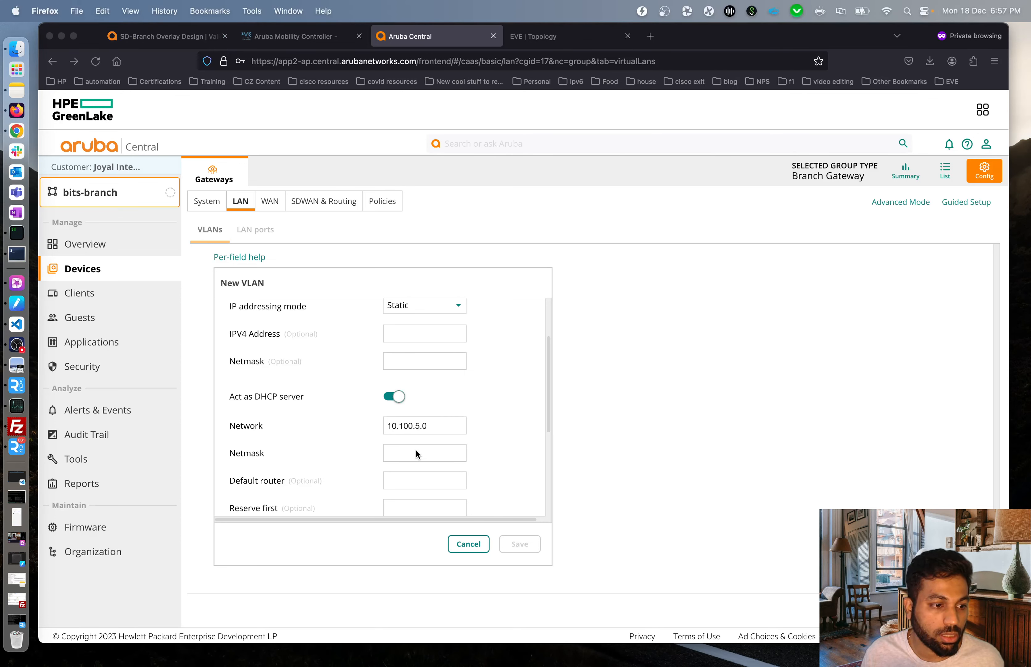
{"action": "type", "text": "255.255.255.0"}
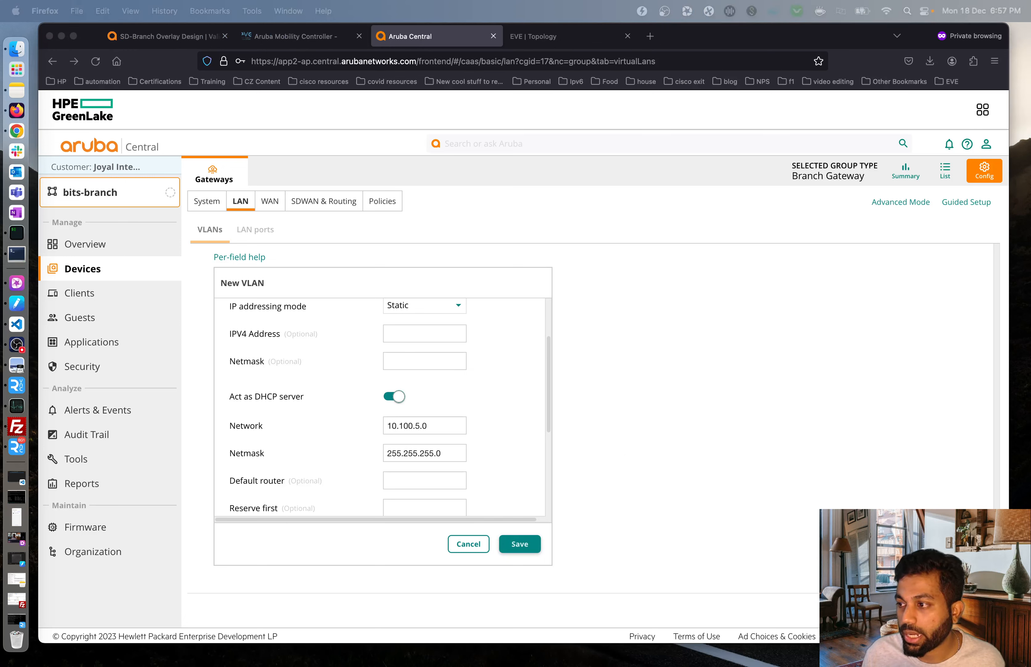
{"action": "left_click", "coordinate": [441, 474]}
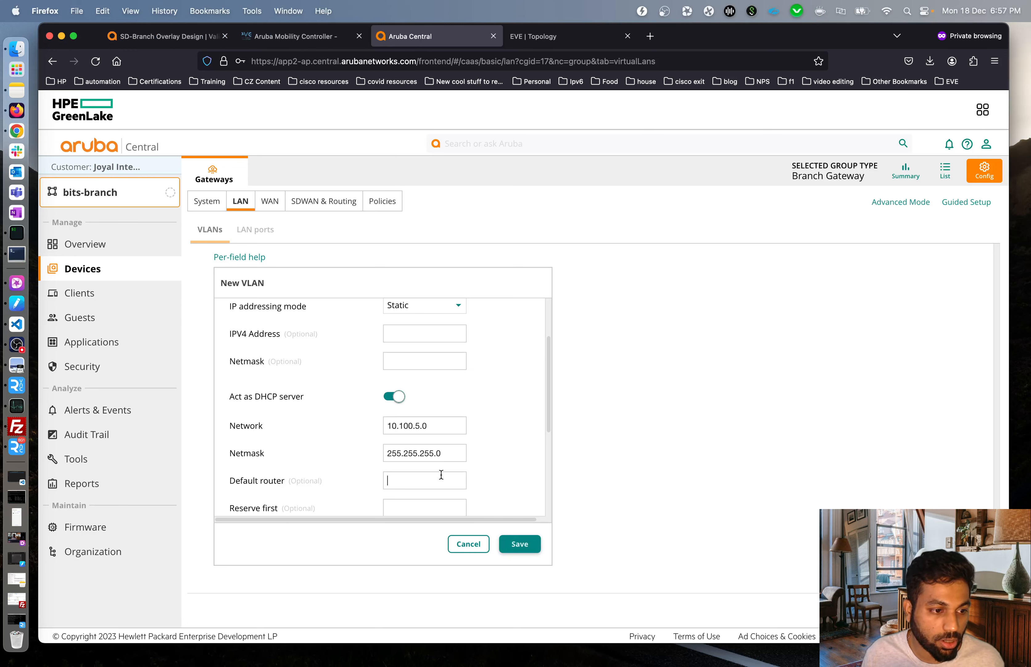
{"action": "type", "text": "10.100.5.1"}
{"action": "scroll", "coordinate": [483, 421], "scroll_direction": "down", "scroll_amount": 3}
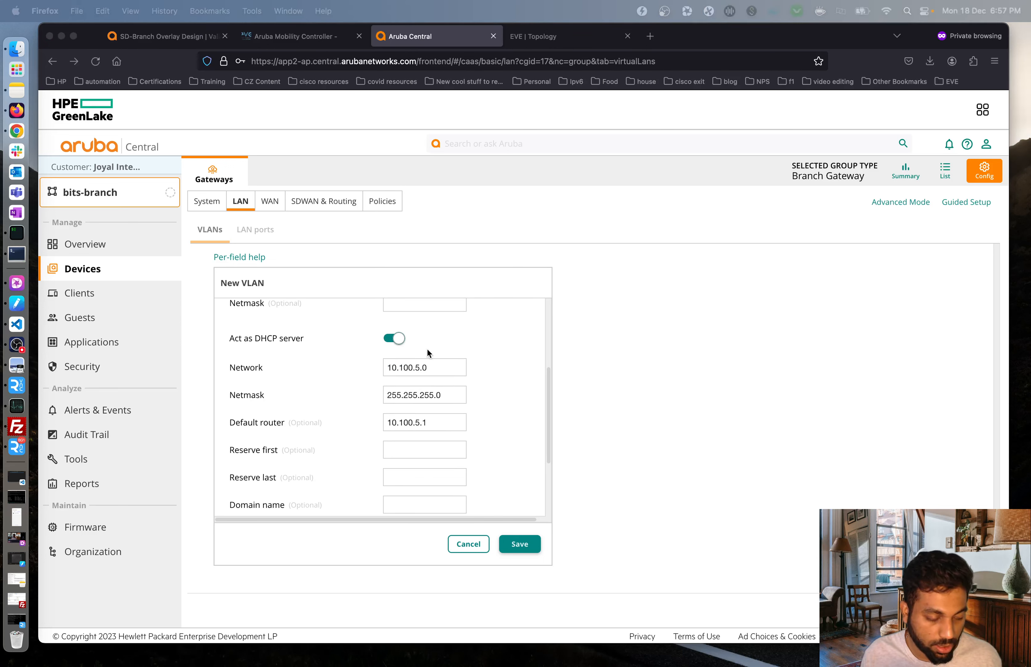
{"action": "scroll", "coordinate": [357, 453], "scroll_direction": "down", "scroll_amount": 5}
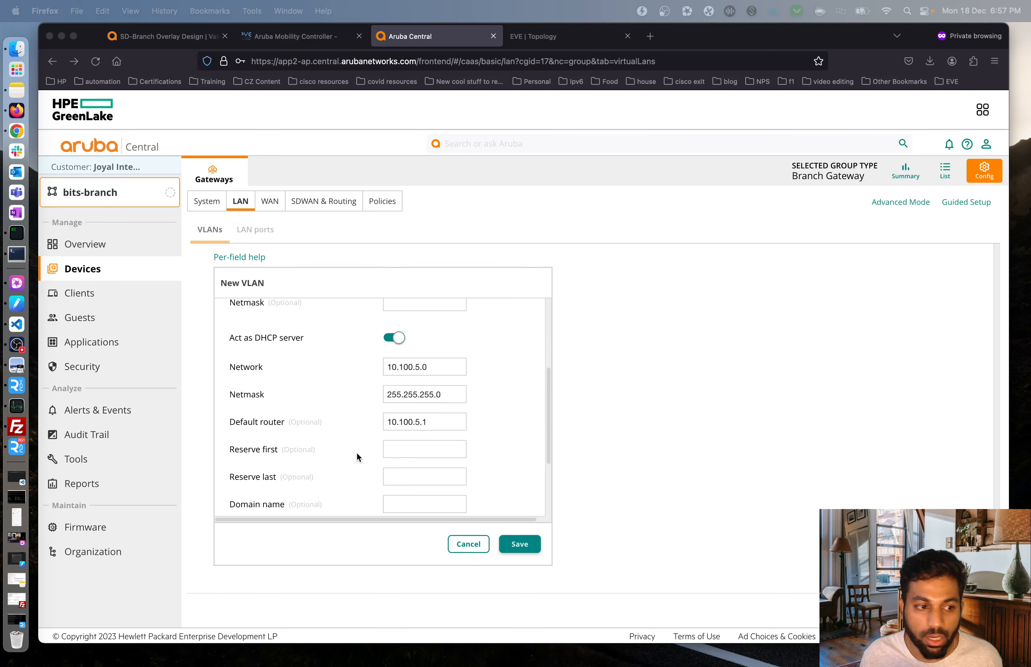
Set the DNS to the Google public DNS service and save mgmt-vlan-5.
{"action": "left_click", "coordinate": [424, 443]}
{"action": "left_click", "coordinate": [425, 447]}
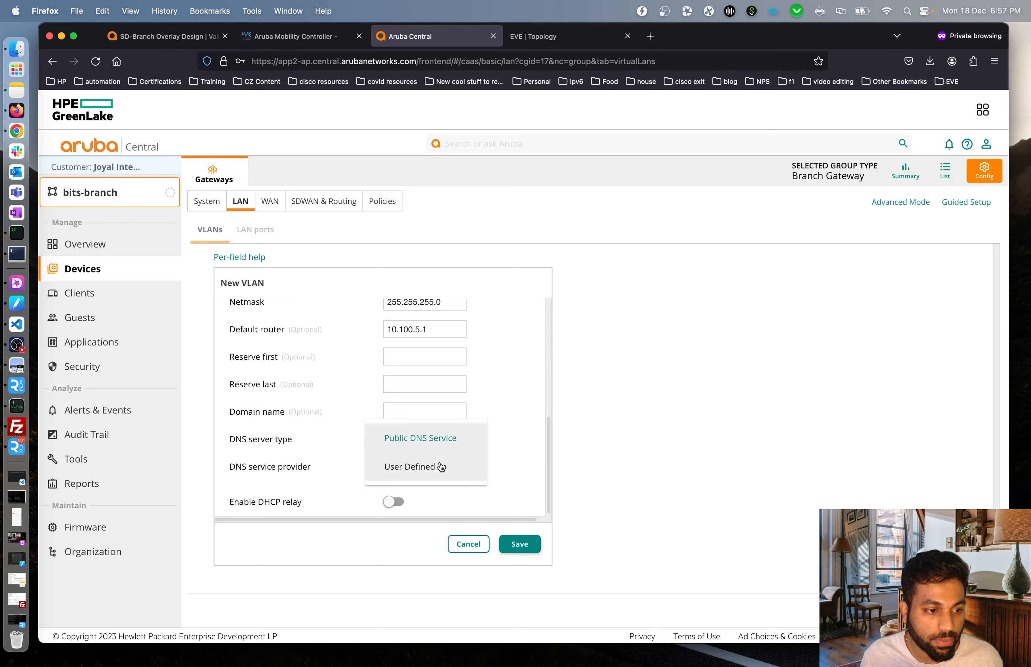
{"action": "left_click", "coordinate": [441, 466]}
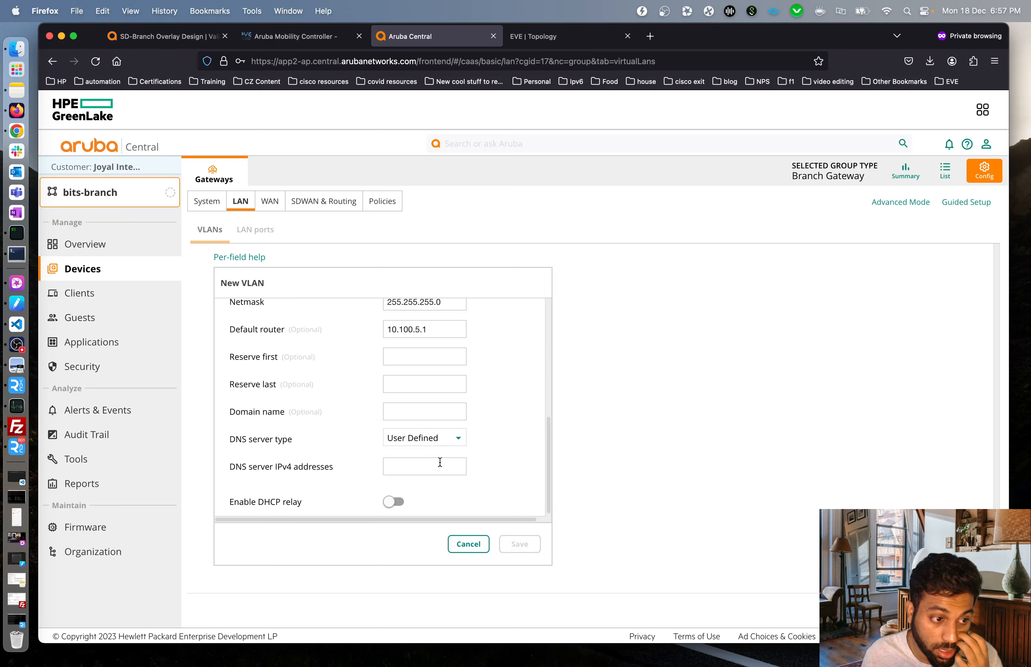
{"action": "left_click", "coordinate": [447, 441]}
{"action": "left_click", "coordinate": [415, 411]}
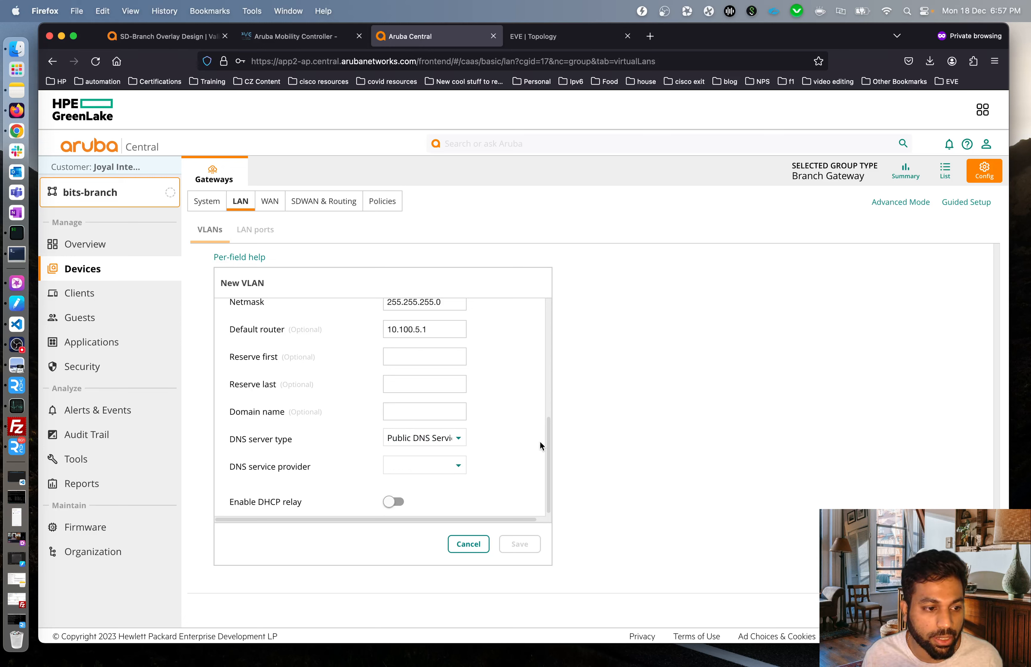
{"action": "left_click", "coordinate": [426, 457]}
{"action": "left_click", "coordinate": [414, 473]}
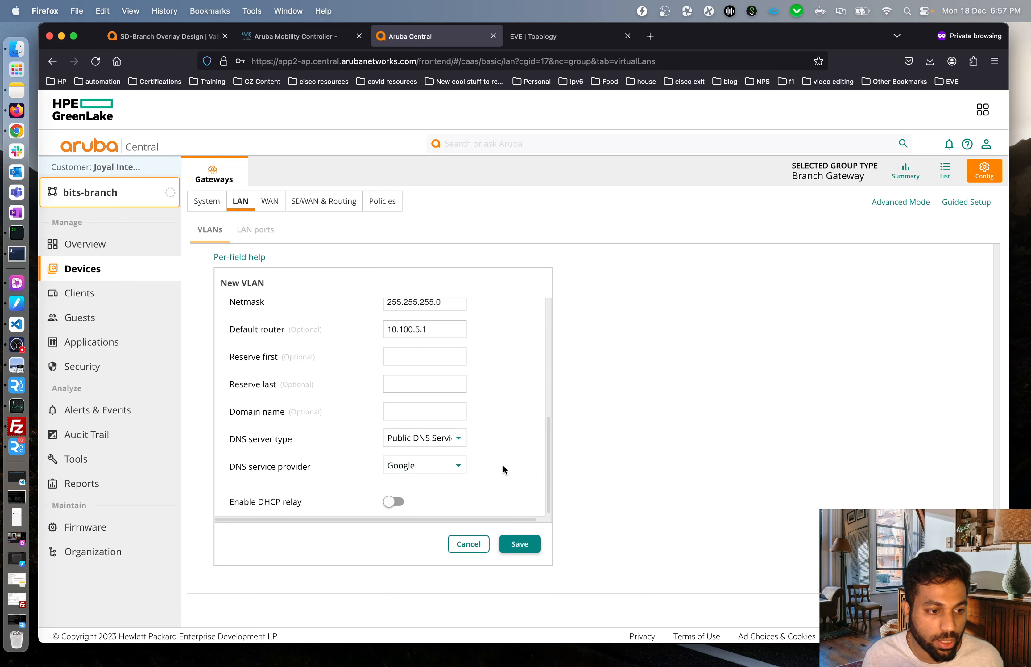
{"action": "scroll", "coordinate": [503, 466], "scroll_direction": "down", "scroll_amount": 1}
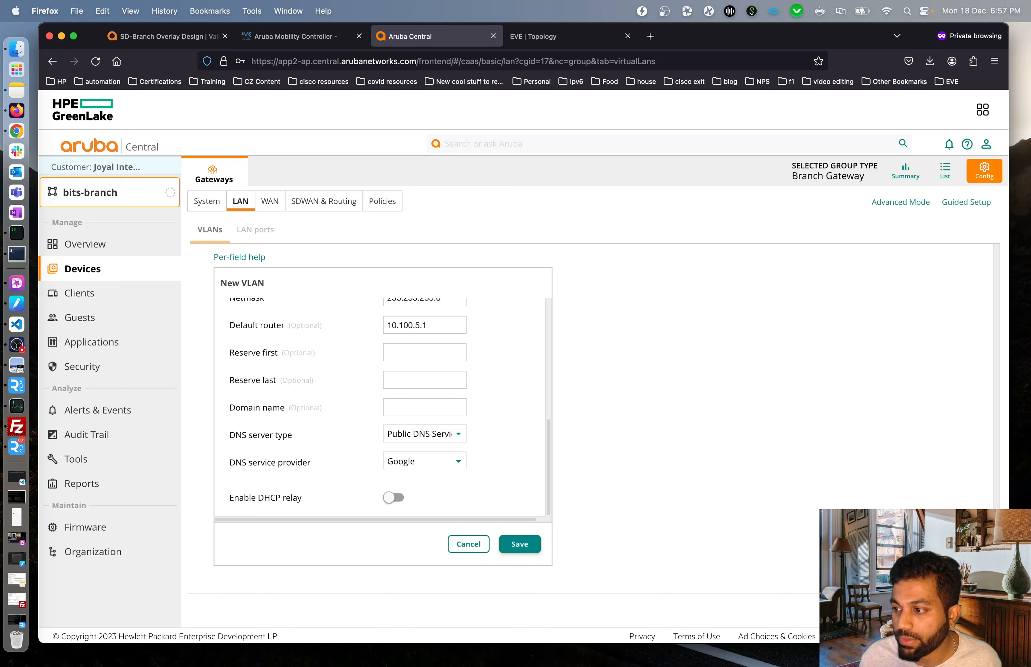
{"action": "left_click", "coordinate": [519, 543]}
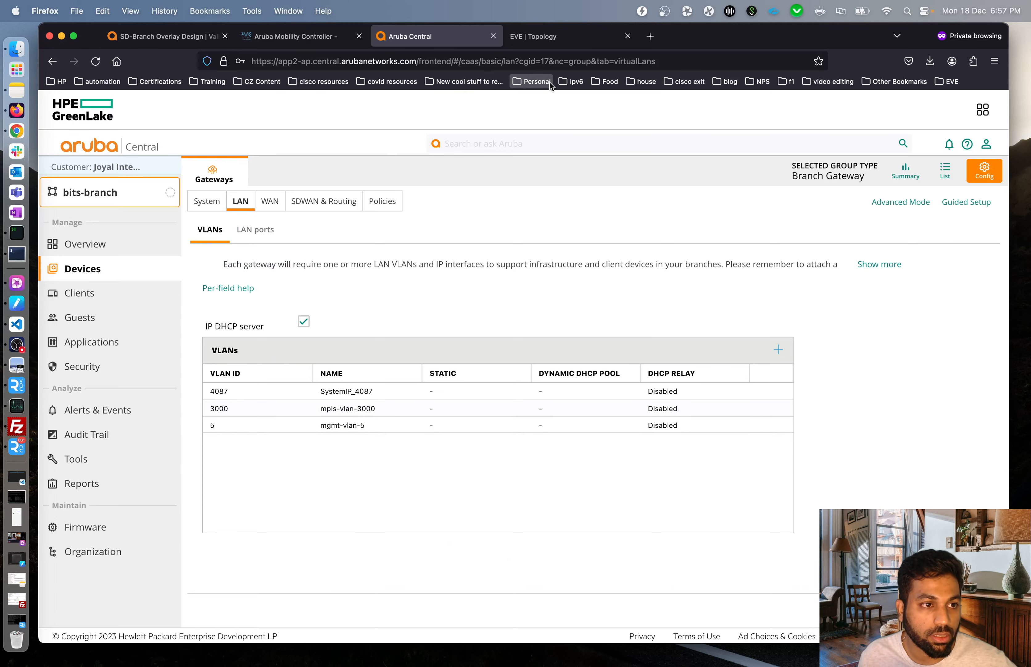
{"action": "left_click", "coordinate": [551, 40]}
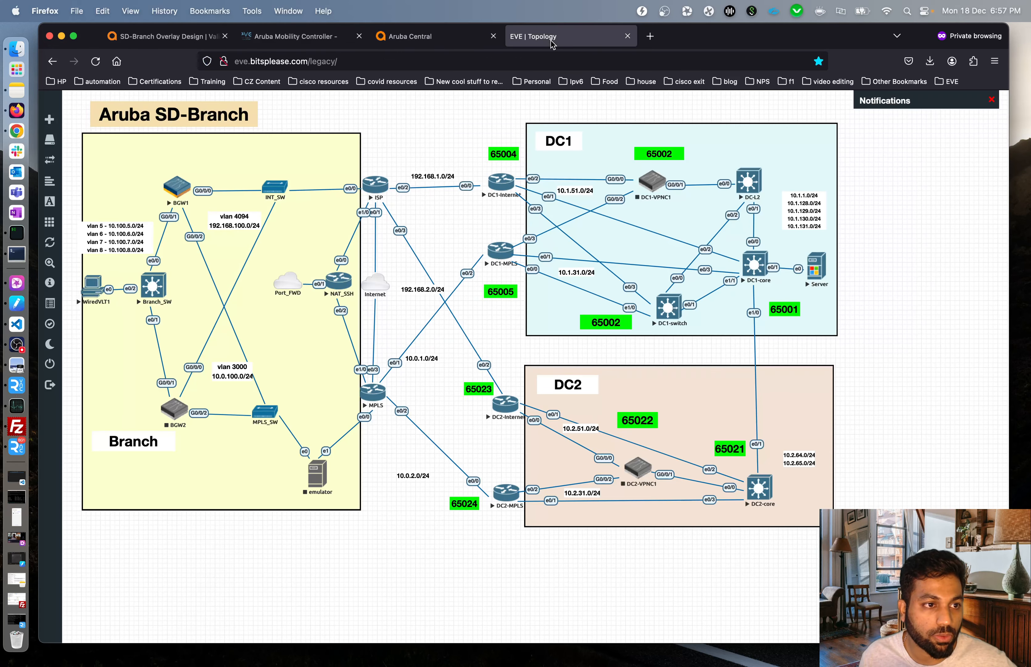
{"action": "left_click", "coordinate": [409, 39]}
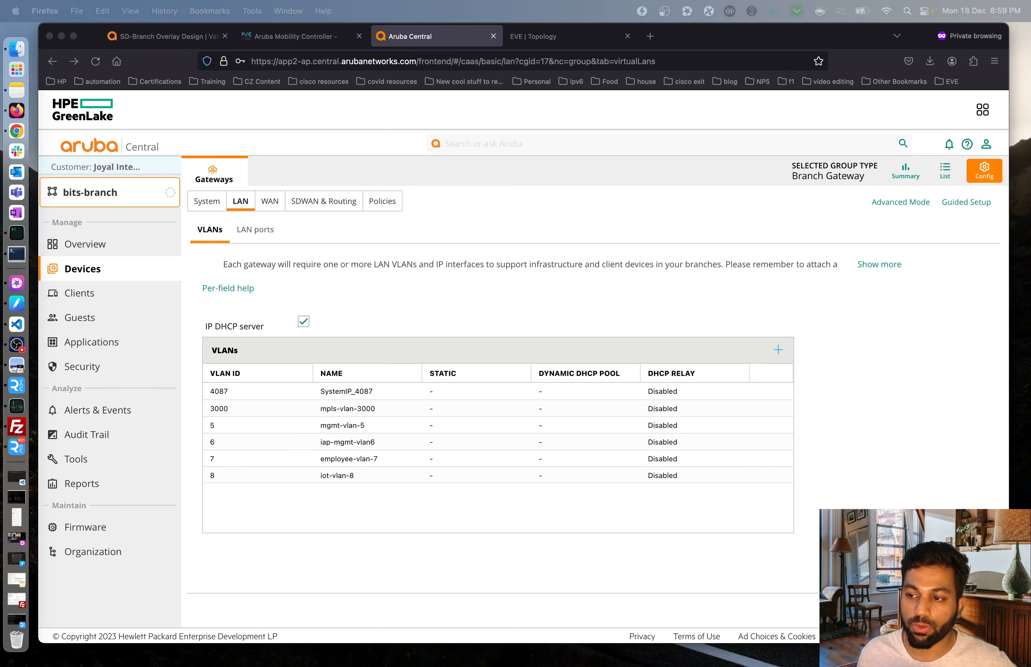
Save Settings to apply the six VLANs (5, 6, 7, 8, 3000, 4087) to bits-branch.
{"action": "left_click", "coordinate": [856, 447]}
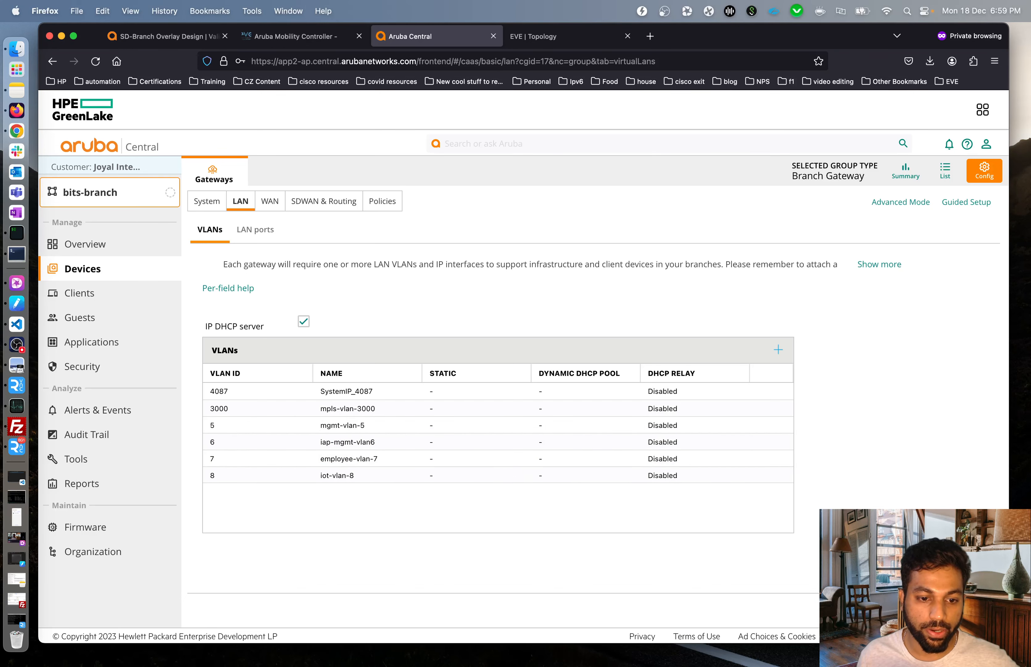
{"action": "left_click", "coordinate": [966, 610]}
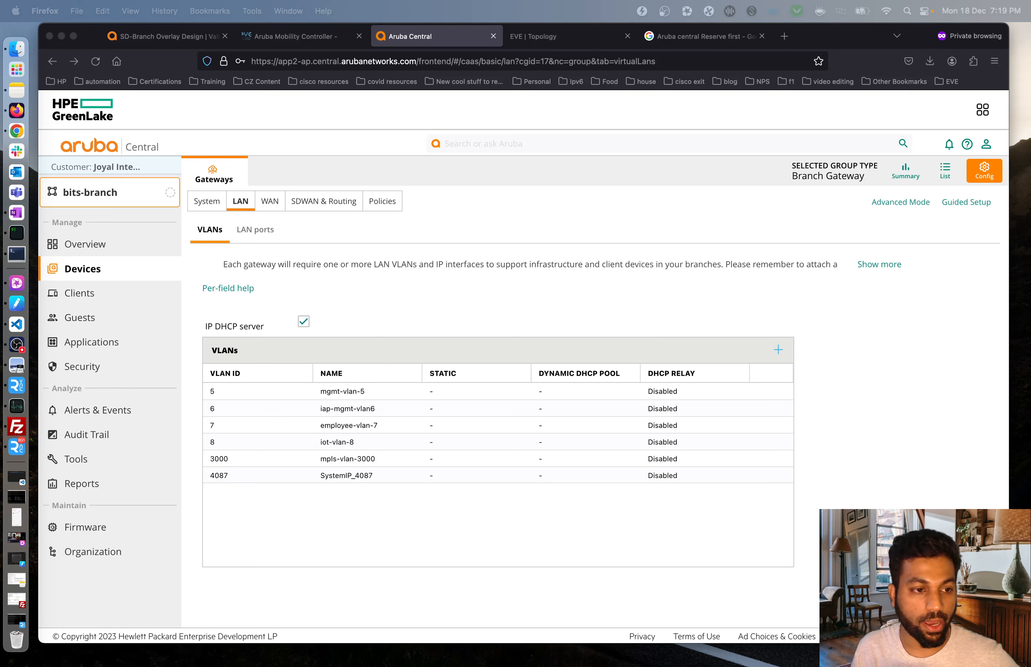
{"action": "left_click", "coordinate": [847, 464]}
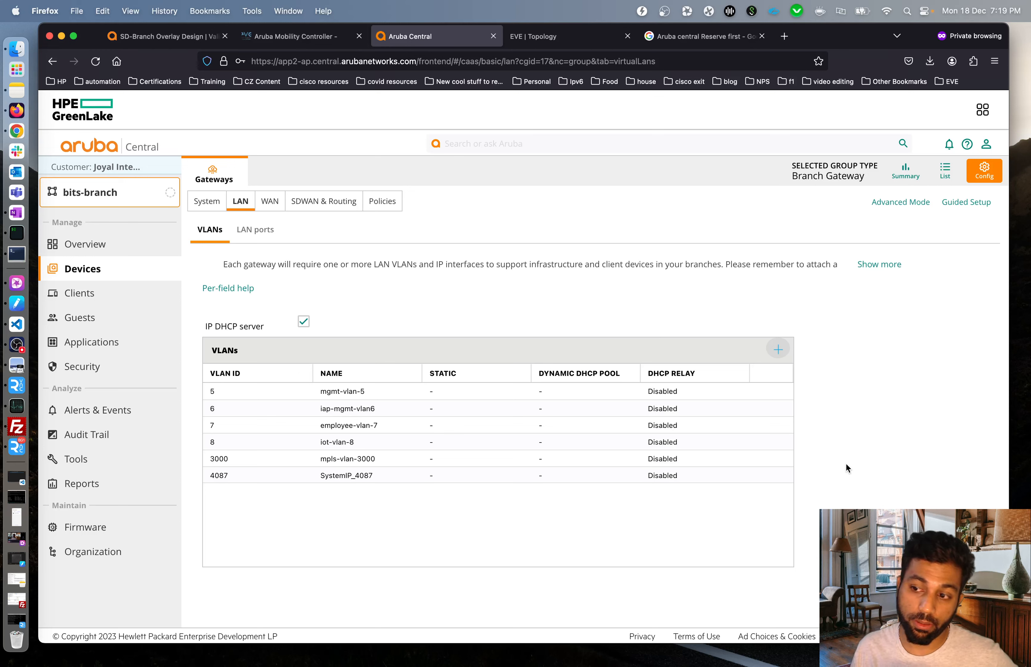
Switch the scope from Global to the bits-branch group and open its gateway System IP configuration.
{"action": "left_click", "coordinate": [110, 204]}
{"action": "left_click", "coordinate": [107, 269]}
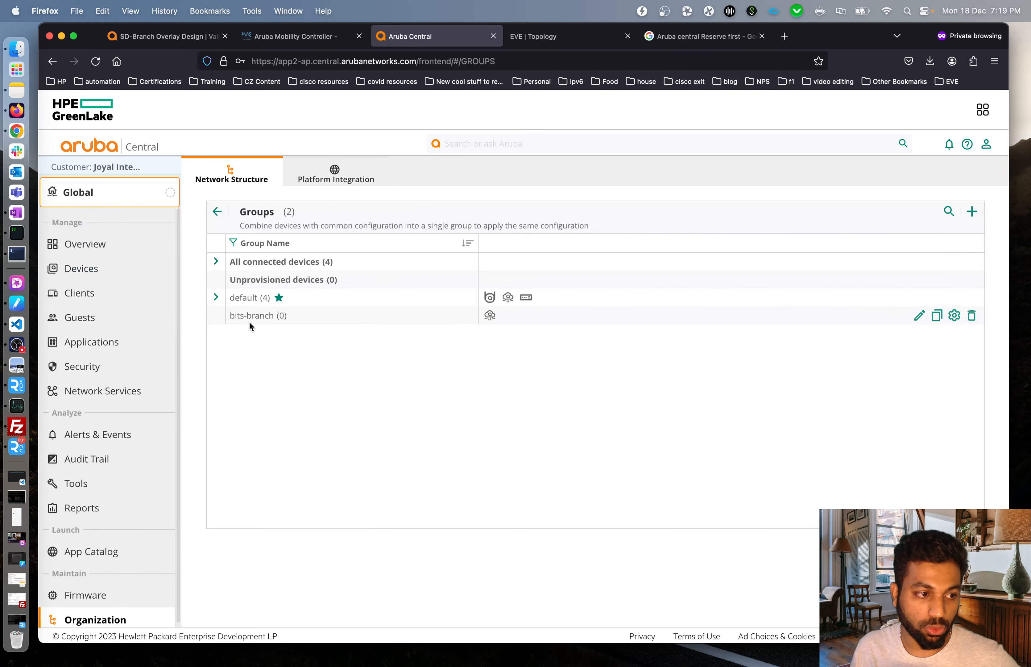
{"action": "left_click", "coordinate": [216, 297]}
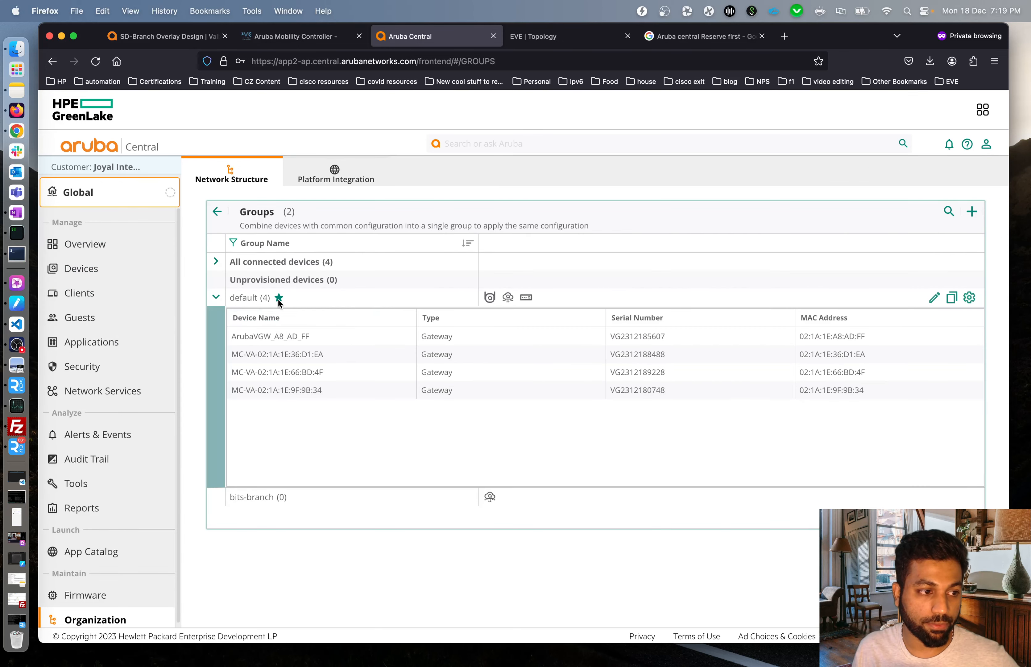
{"action": "left_click", "coordinate": [216, 296]}
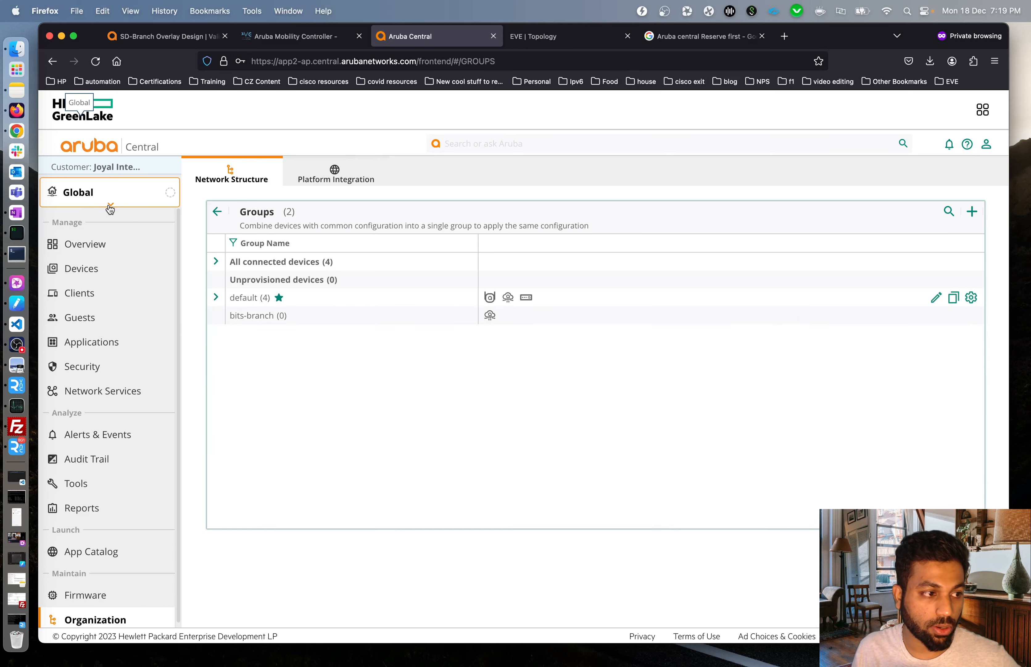
{"action": "left_click", "coordinate": [108, 202]}
{"action": "left_click", "coordinate": [65, 284]}
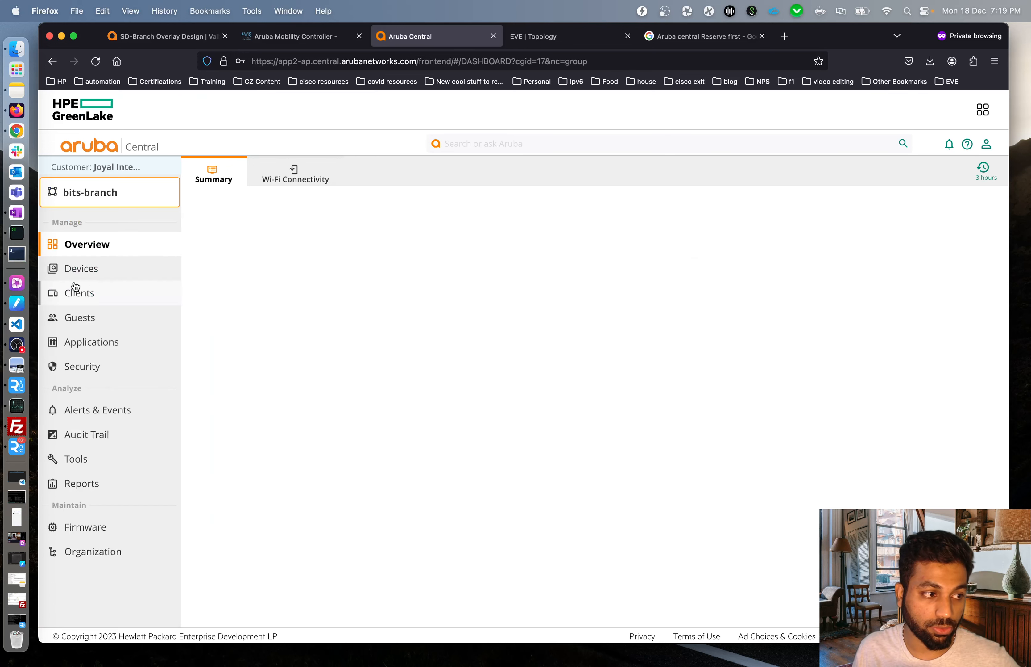
{"action": "left_click", "coordinate": [98, 269]}
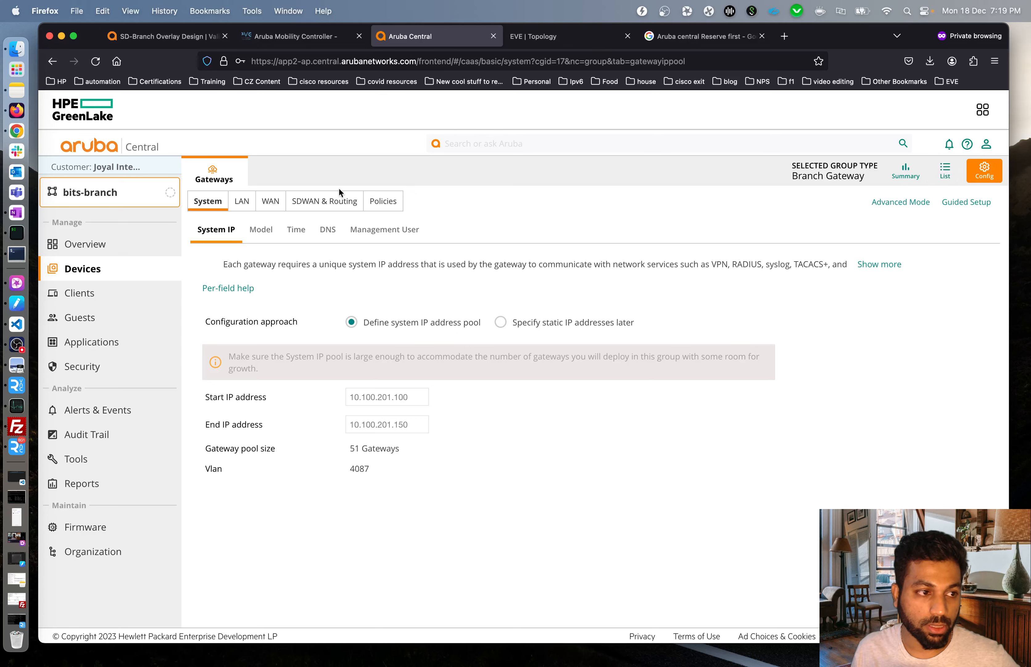
Open the LAN VLANs list and inspect iap-mgmt-vlan6 and mgmt-vlan-5, cancelling both without changes.
{"action": "left_click", "coordinate": [232, 203]}
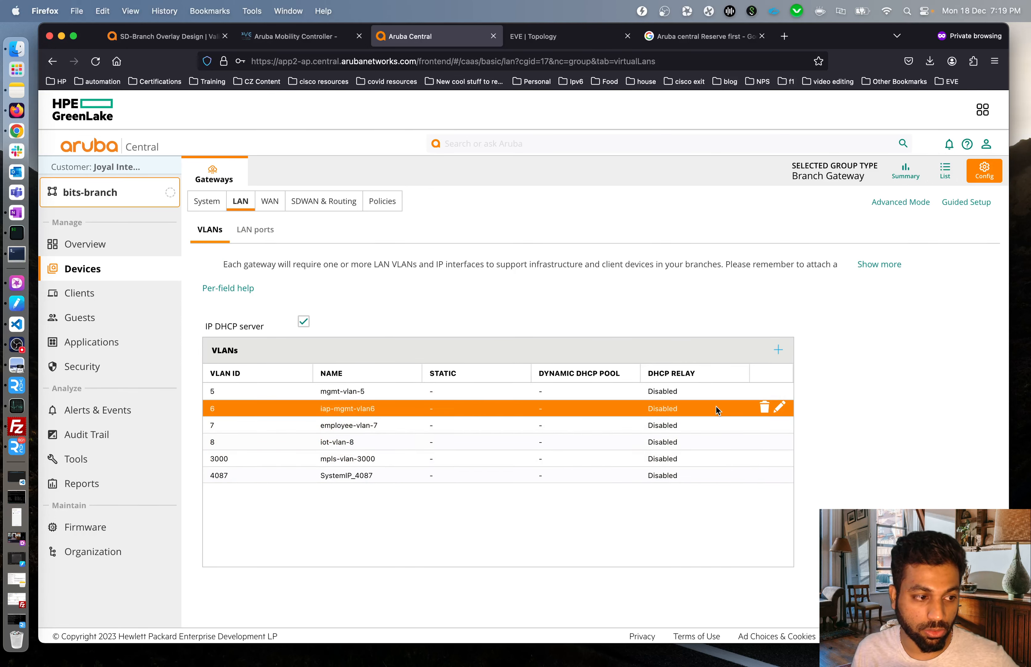
{"action": "left_click", "coordinate": [780, 406]}
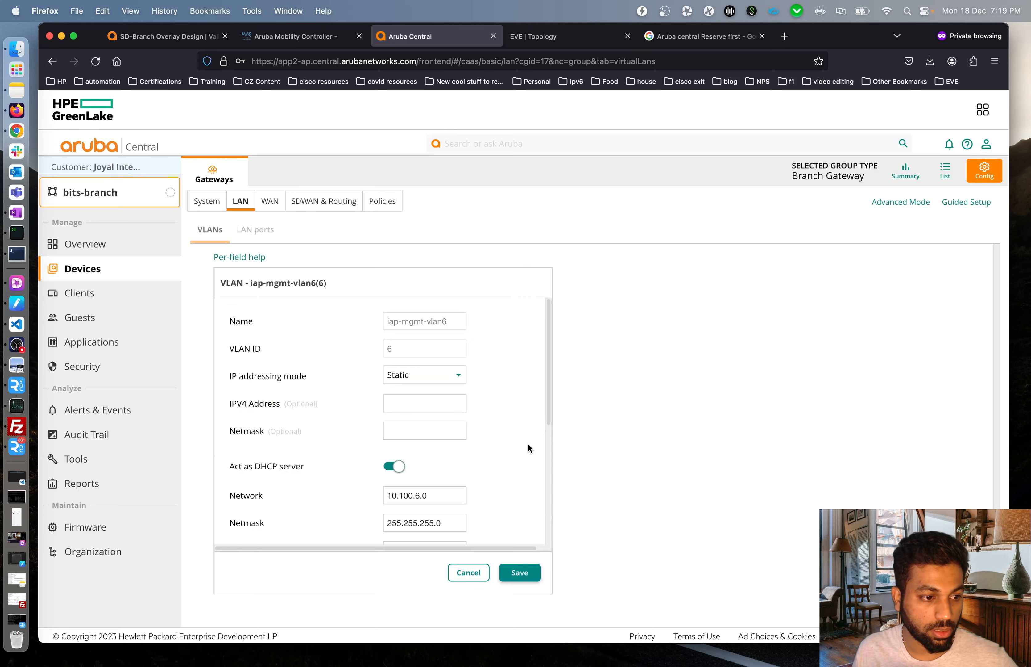
{"action": "scroll", "coordinate": [524, 433], "scroll_direction": "down", "scroll_amount": 5}
{"action": "scroll", "coordinate": [488, 376], "scroll_direction": "up", "scroll_amount": 5}
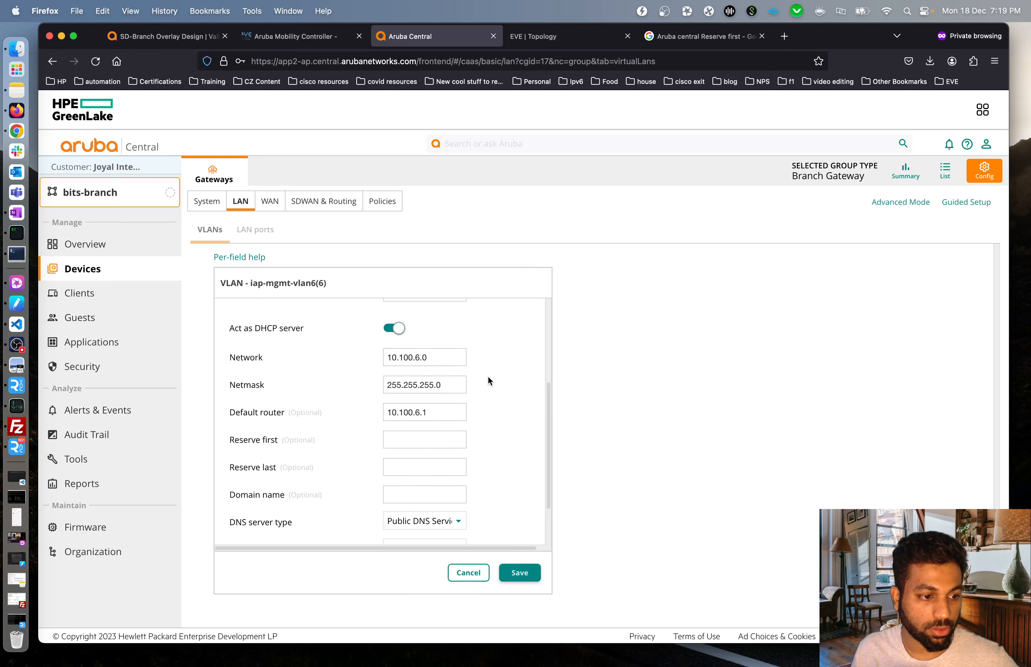
{"action": "left_click", "coordinate": [467, 573]}
{"action": "left_click", "coordinate": [780, 391]}
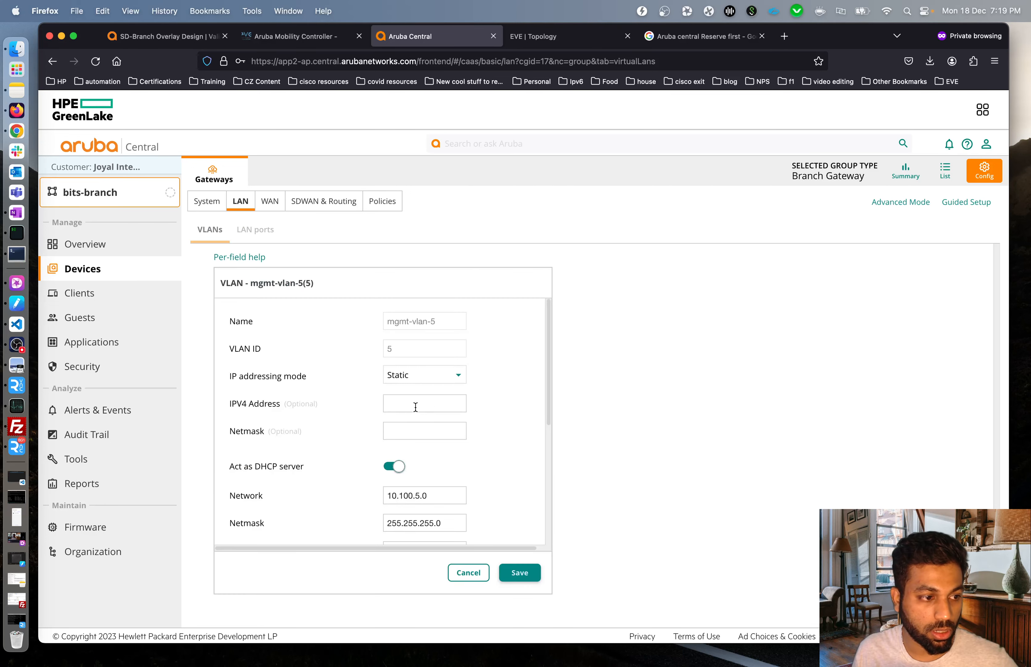
{"action": "scroll", "coordinate": [413, 410], "scroll_direction": "down", "scroll_amount": 5}
{"action": "left_click", "coordinate": [465, 573]}
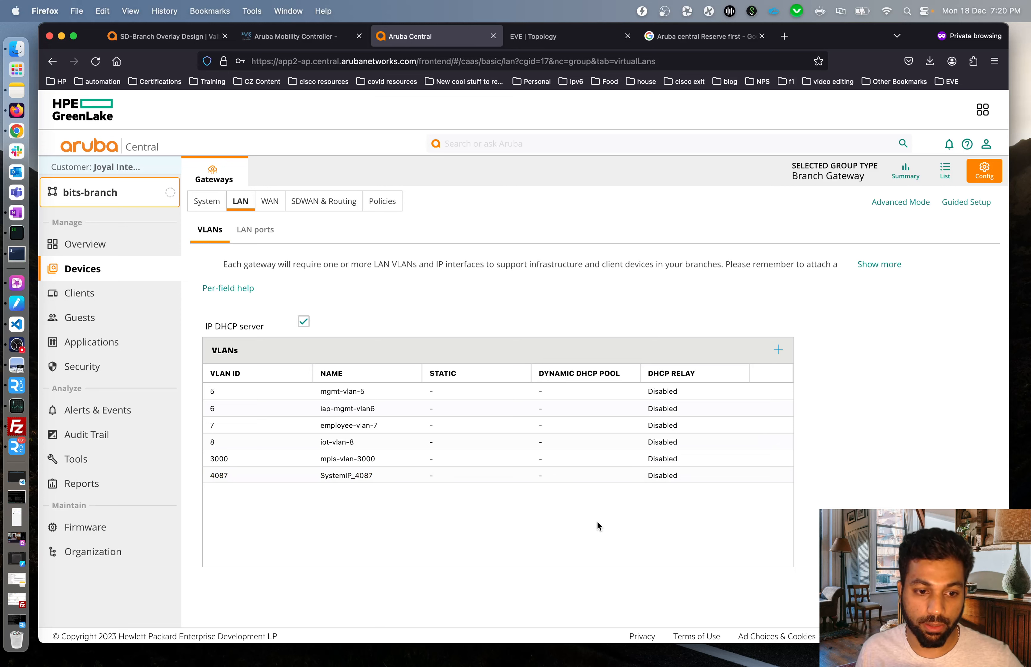
In the Global groups list, expand default and select the ArubaVGW_A8_AD_FF gateway.
{"action": "left_click", "coordinate": [112, 202]}
{"action": "left_click", "coordinate": [100, 268]}
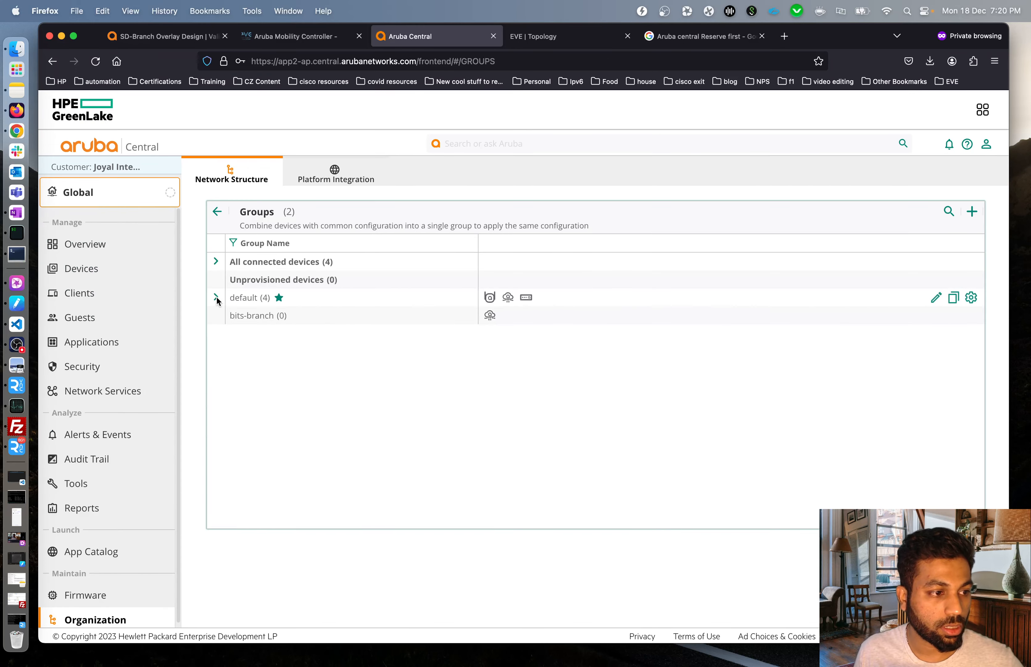
{"action": "left_click", "coordinate": [217, 297]}
{"action": "left_click", "coordinate": [332, 339]}
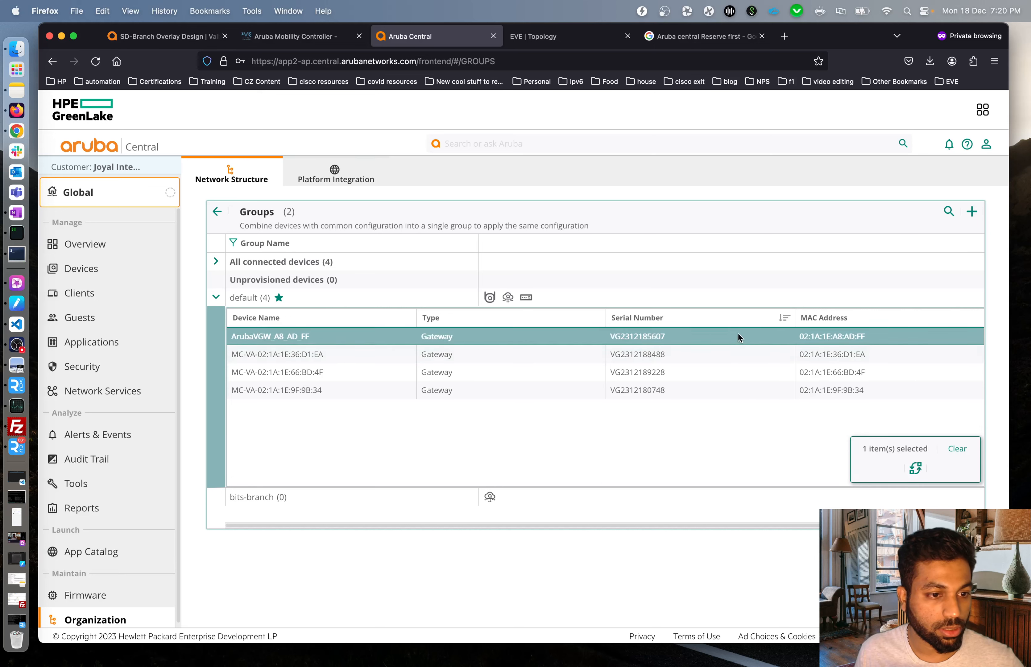
Move ArubaVGW_A8_AD_FF into the bits-branch group and acknowledge the move warning.
{"action": "left_click", "coordinate": [910, 468]}
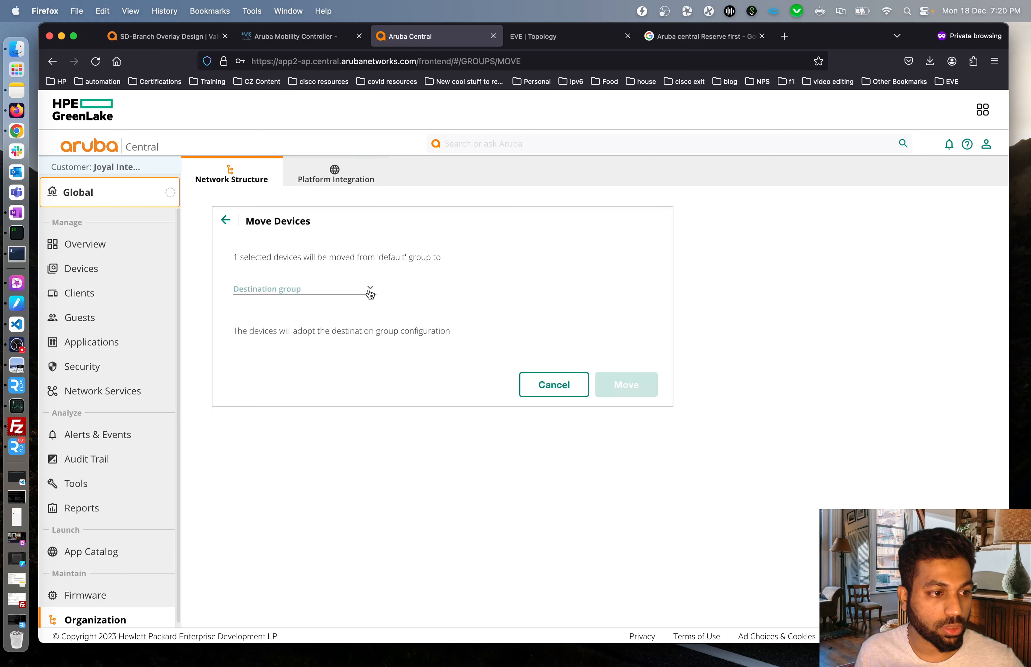
{"action": "left_click", "coordinate": [370, 289]}
{"action": "left_click", "coordinate": [282, 336]}
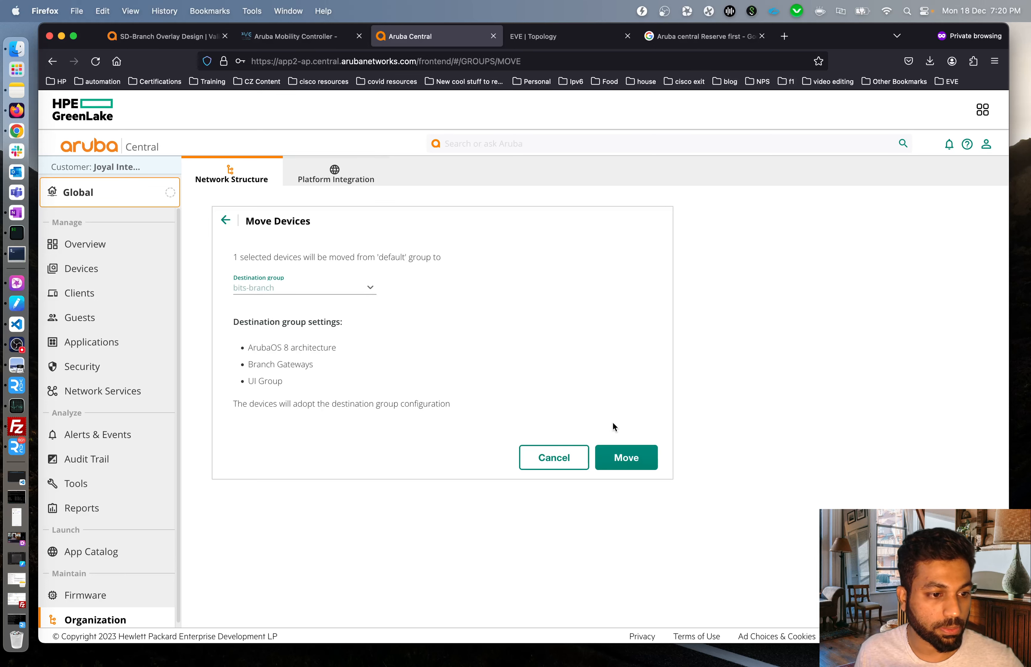
{"action": "left_click", "coordinate": [626, 458]}
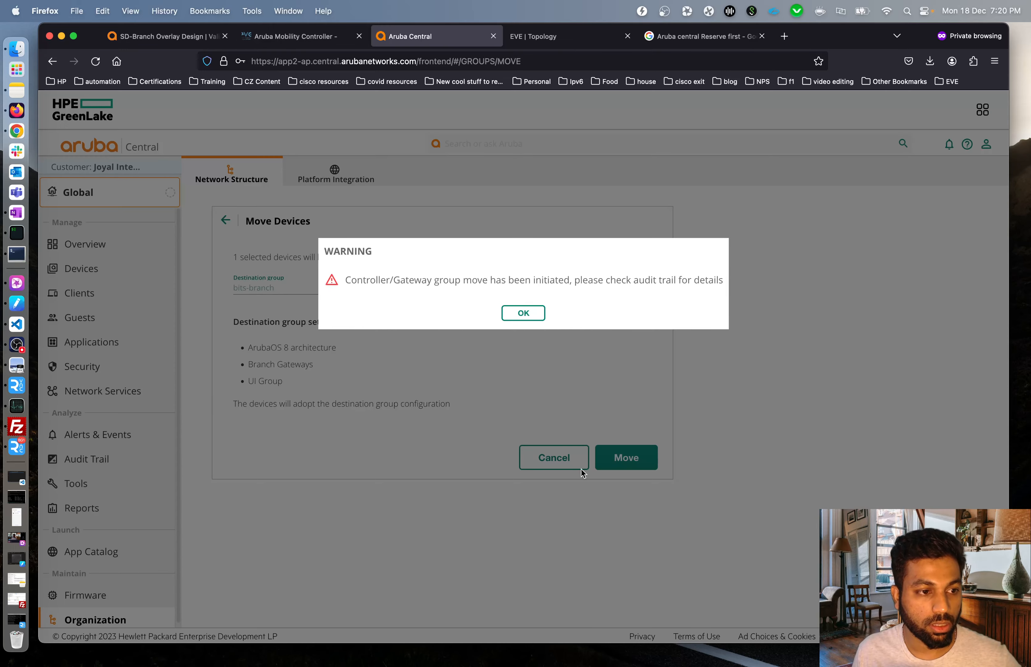
{"action": "left_click", "coordinate": [525, 313]}
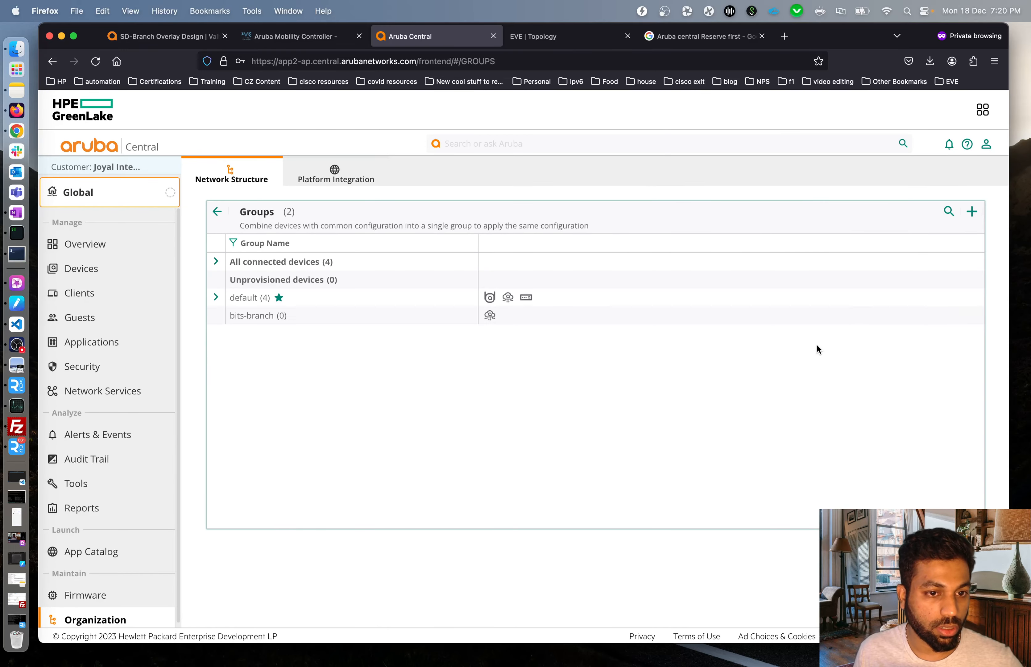
{"action": "left_click", "coordinate": [331, 178]}
{"action": "left_click", "coordinate": [263, 177]}
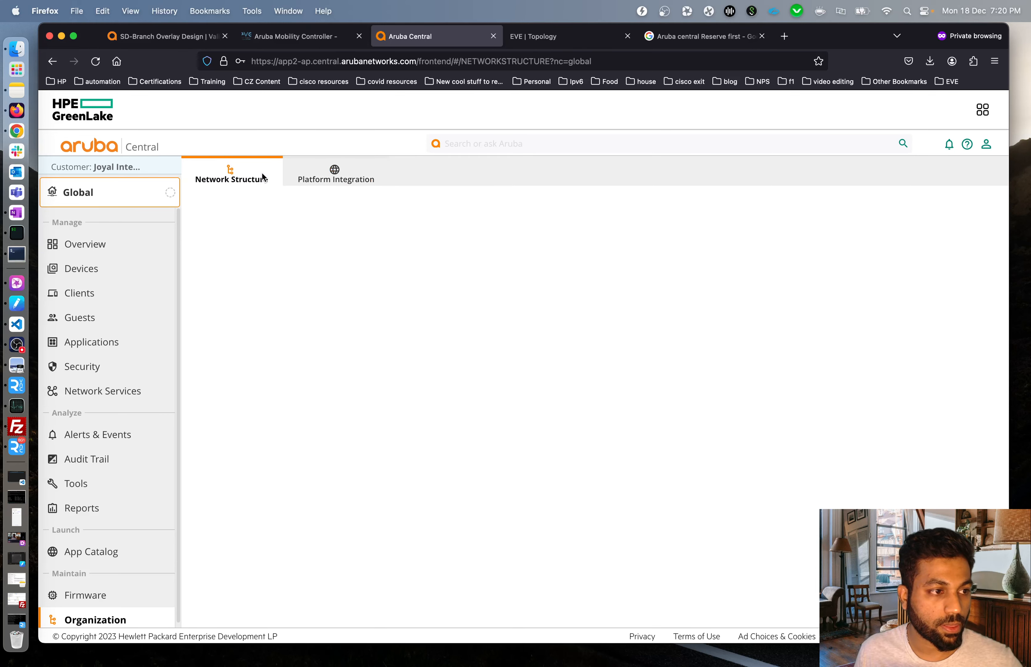
{"action": "left_click", "coordinate": [18, 447]}
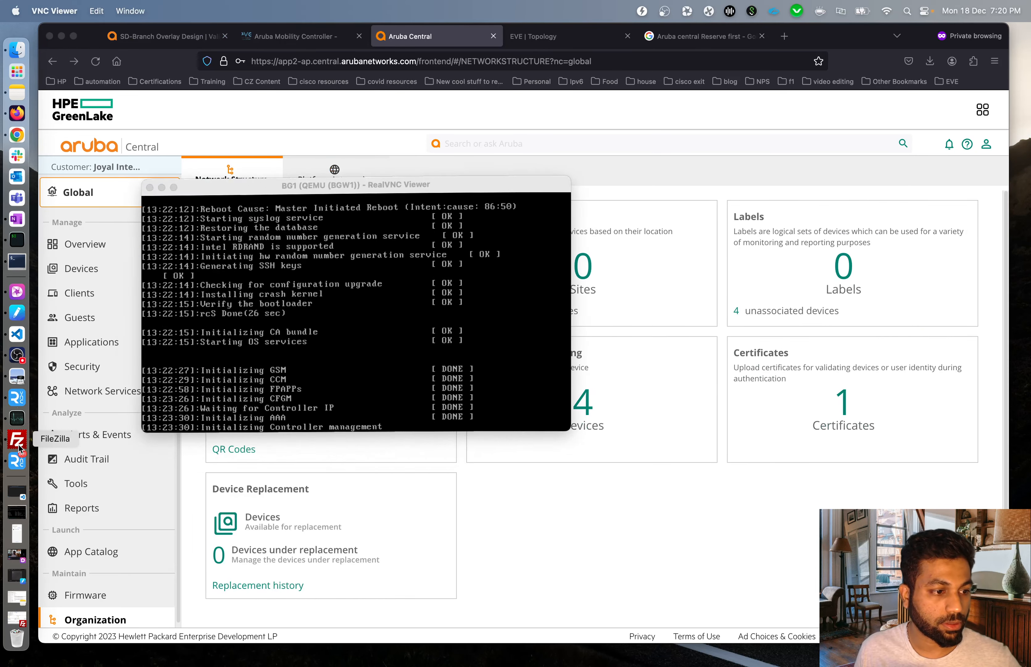
Minimize the RealVNC gateway console and bring up the Aruba Central Groups list.
{"action": "left_click", "coordinate": [162, 184]}
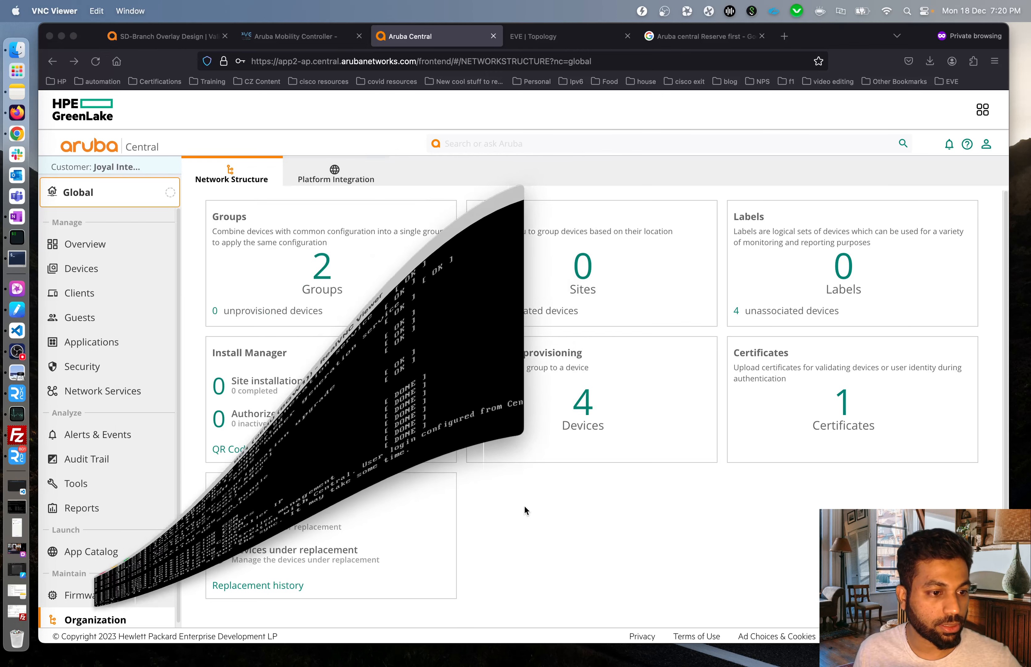
{"action": "left_click", "coordinate": [324, 275]}
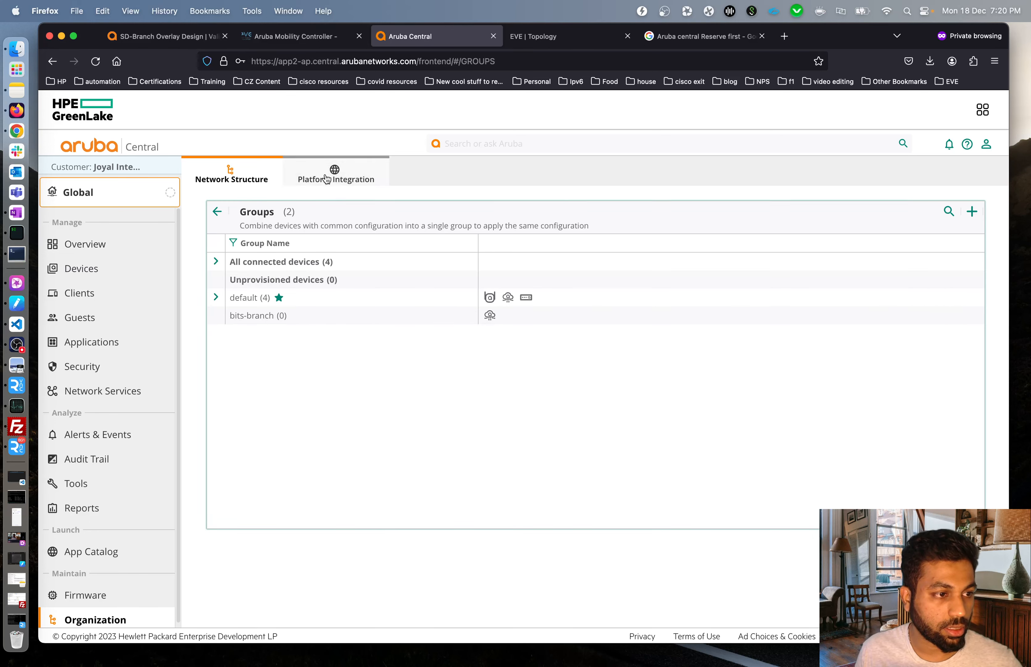
Expand bits-branch in the Groups list to confirm it holds the ArubaVGW_A8_AD_FF gateway.
{"action": "left_click", "coordinate": [326, 179]}
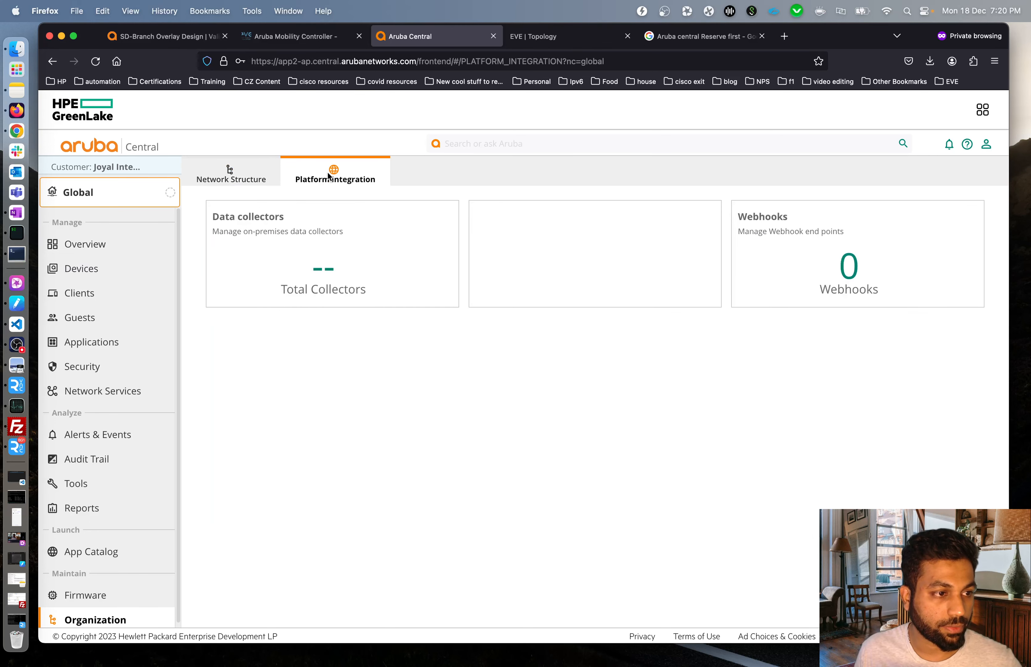
{"action": "left_click", "coordinate": [247, 180]}
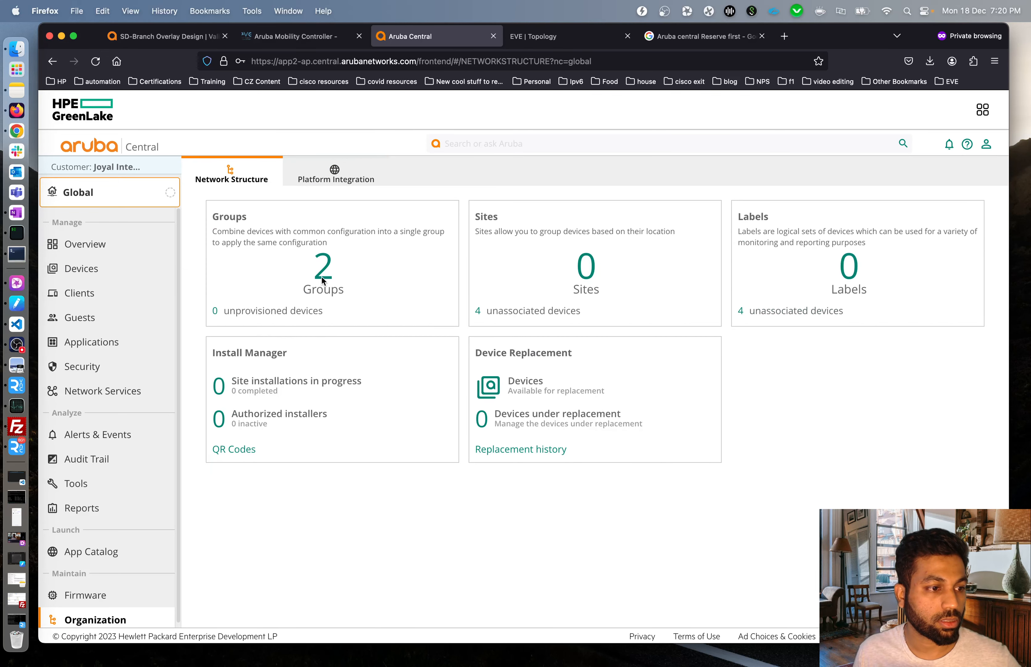
{"action": "left_click", "coordinate": [322, 280]}
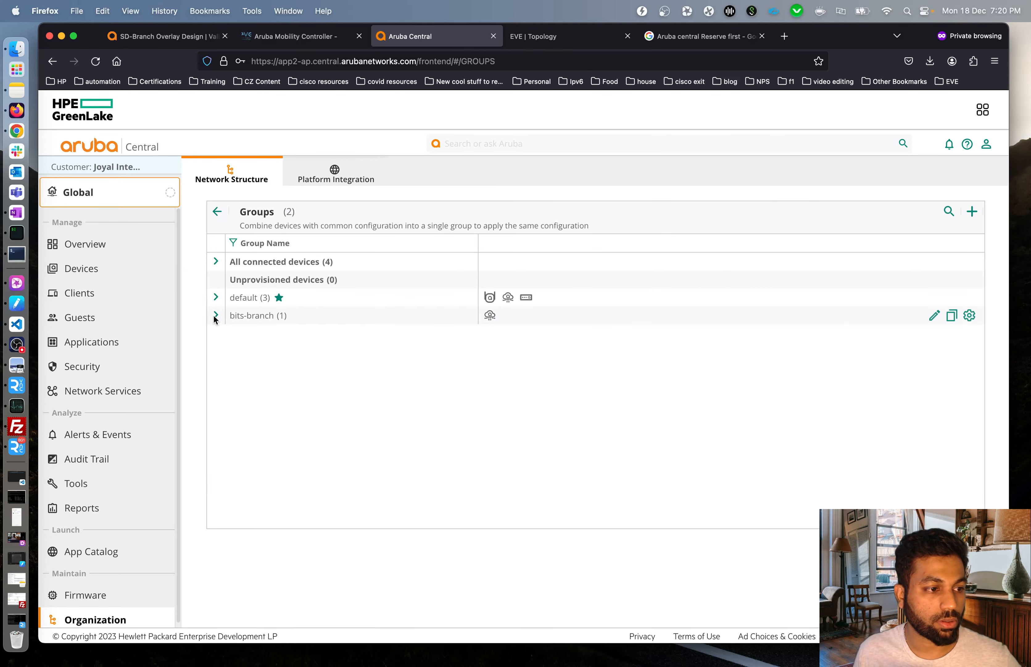
{"action": "left_click", "coordinate": [215, 315]}
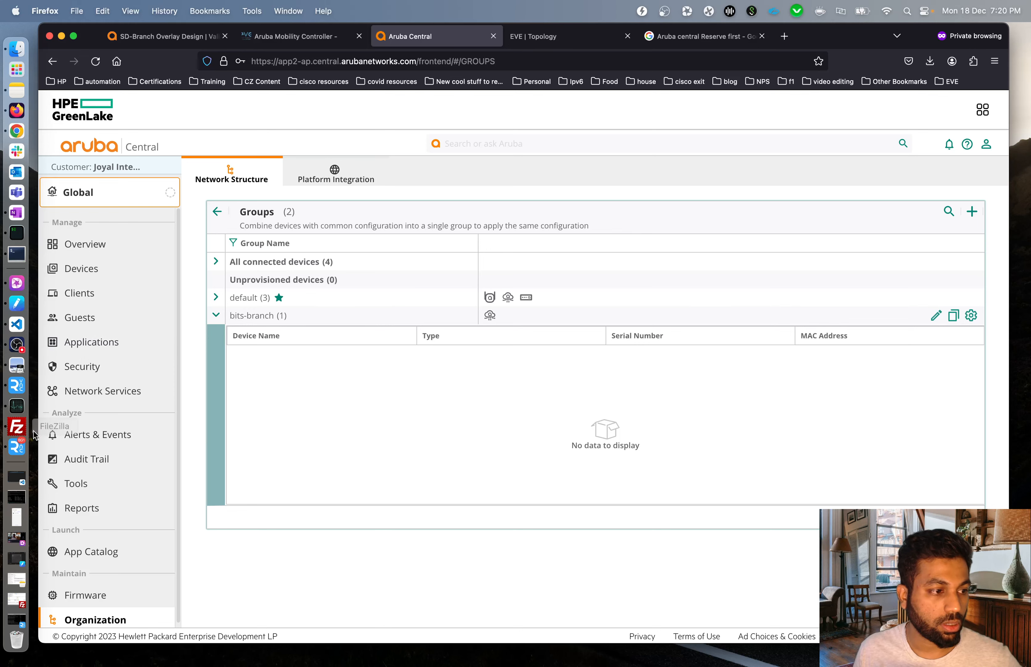
{"action": "left_click", "coordinate": [17, 447]}
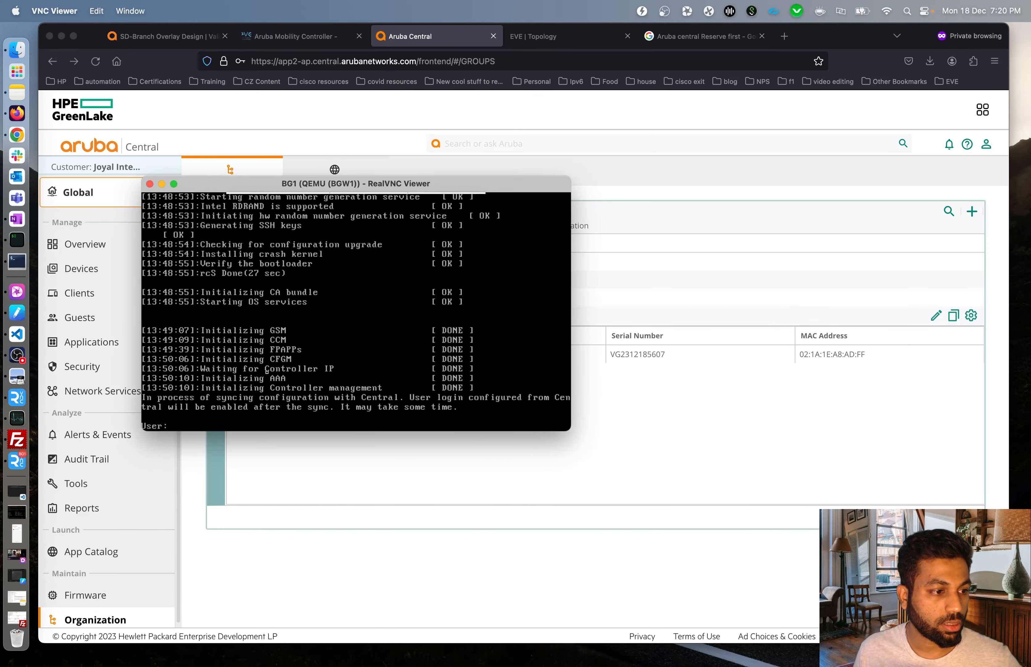
{"action": "key", "text": "super+Tab"}
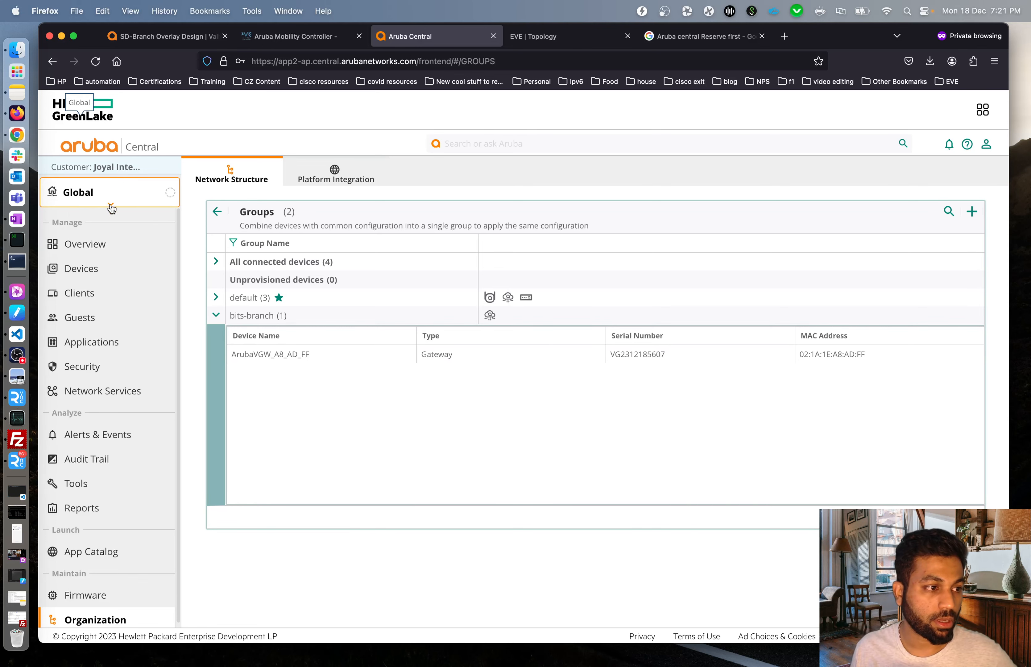
{"action": "left_click", "coordinate": [112, 209]}
Switch to the bits-branch group and show its gateway LAN VLANs.
{"action": "left_click", "coordinate": [76, 286]}
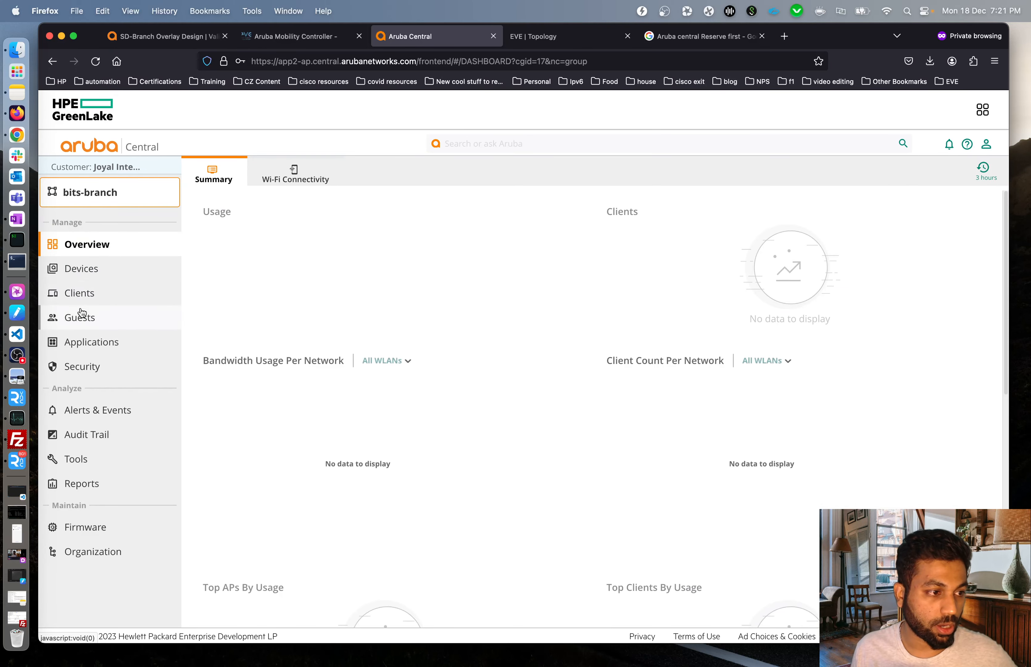
{"action": "left_click", "coordinate": [93, 268]}
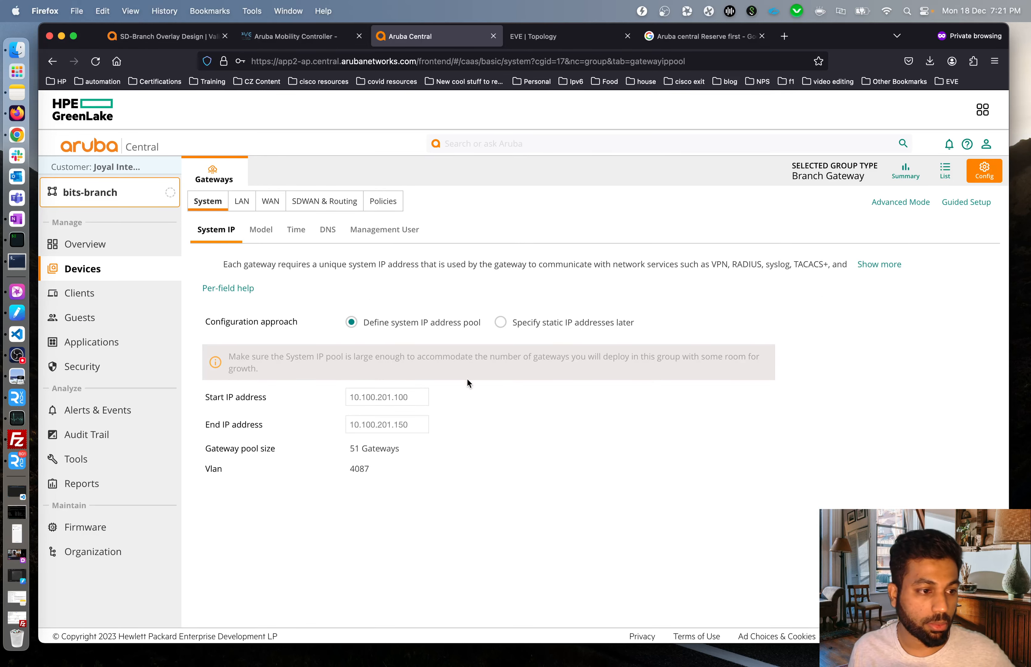
{"action": "left_click", "coordinate": [242, 203]}
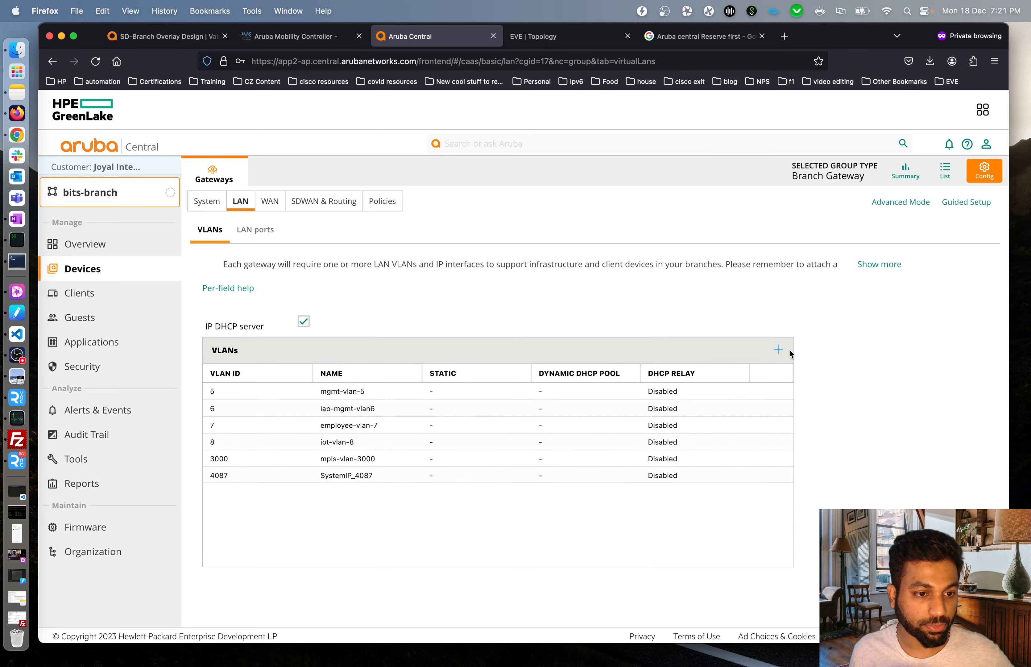
Add VLAN 200 named peering-vlan-200 and apply the VLAN settings to bits-branch.
{"action": "left_click", "coordinate": [779, 349]}
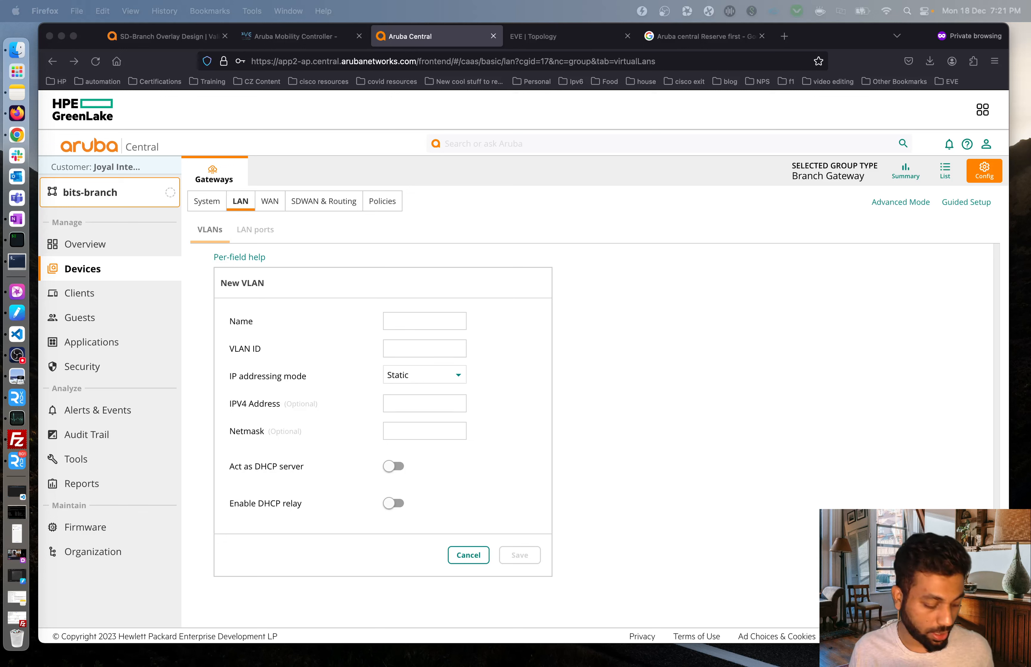
{"action": "left_click", "coordinate": [409, 319]}
{"action": "type", "text": "peering-vlan-200"}
{"action": "left_click", "coordinate": [415, 345]}
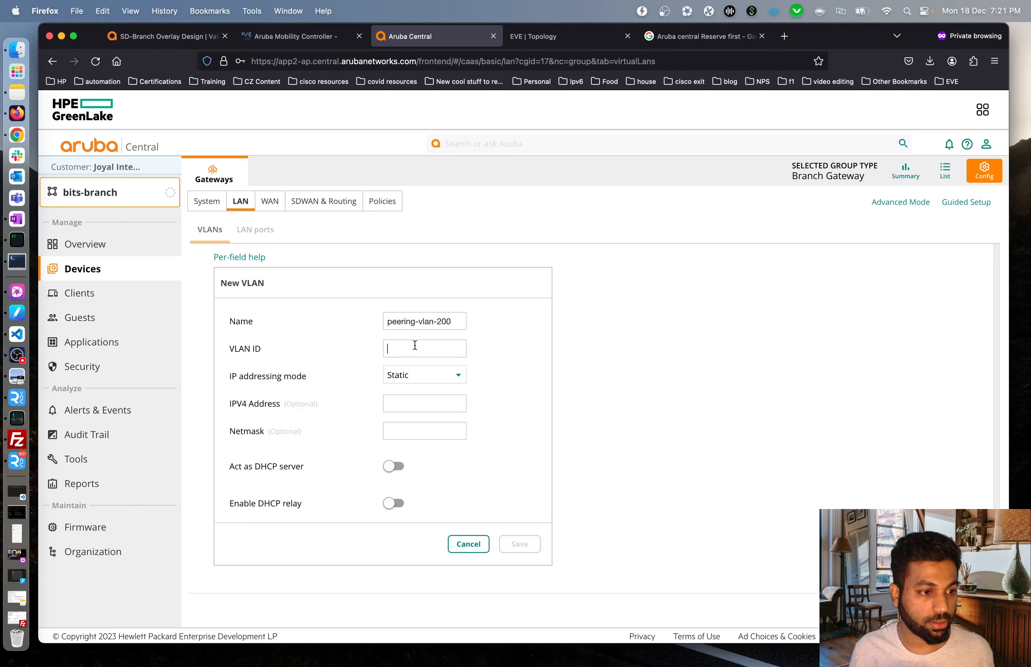
{"action": "type", "text": "200"}
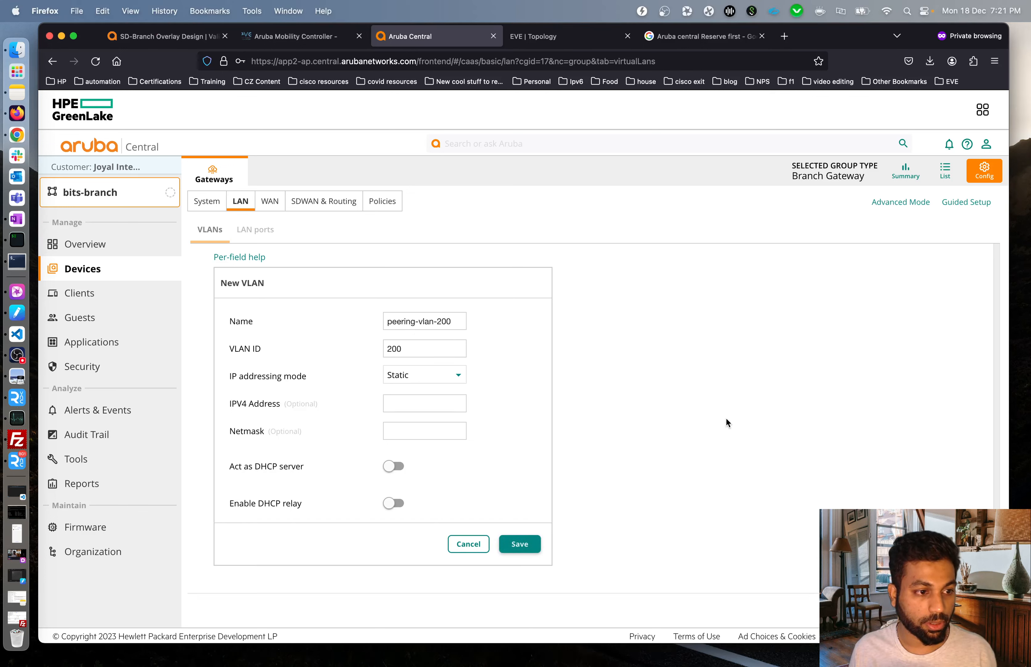
{"action": "left_click", "coordinate": [520, 544]}
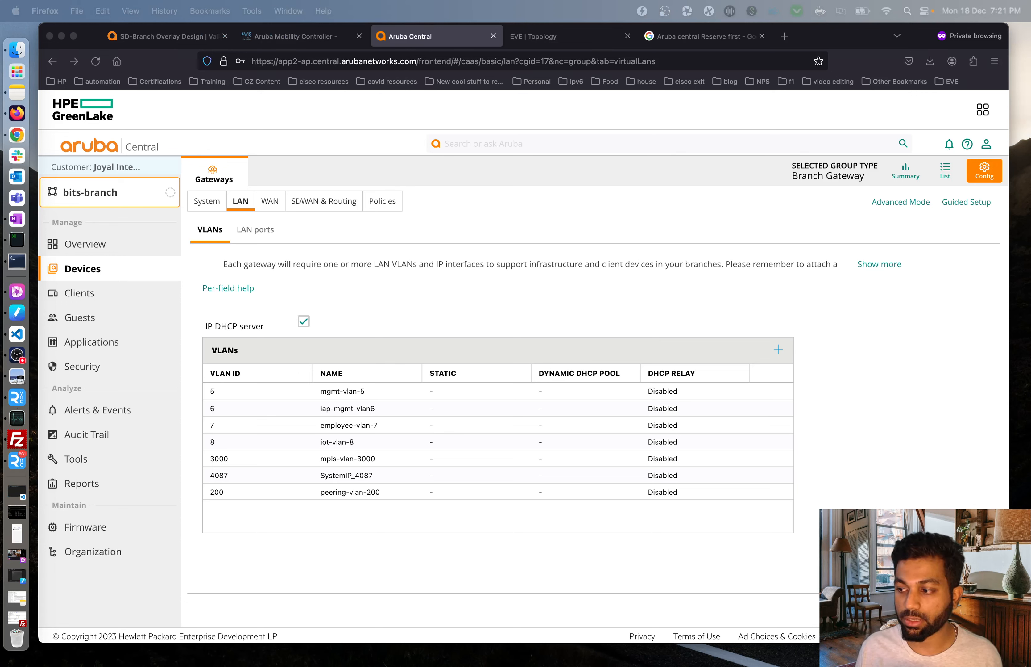
{"action": "left_click", "coordinate": [589, 560]}
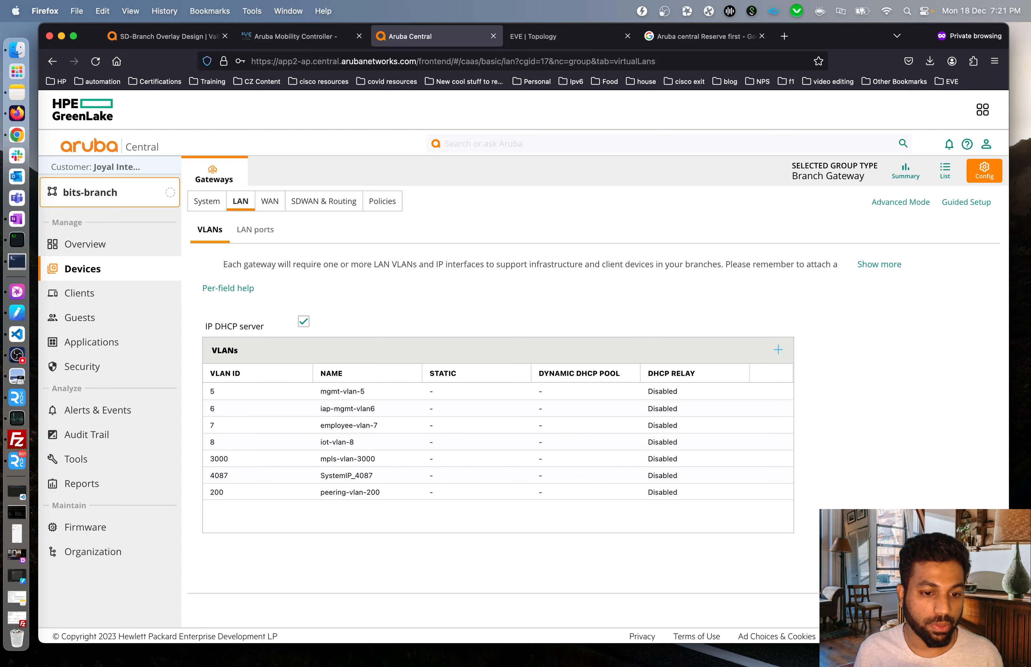
{"action": "left_click", "coordinate": [968, 611]}
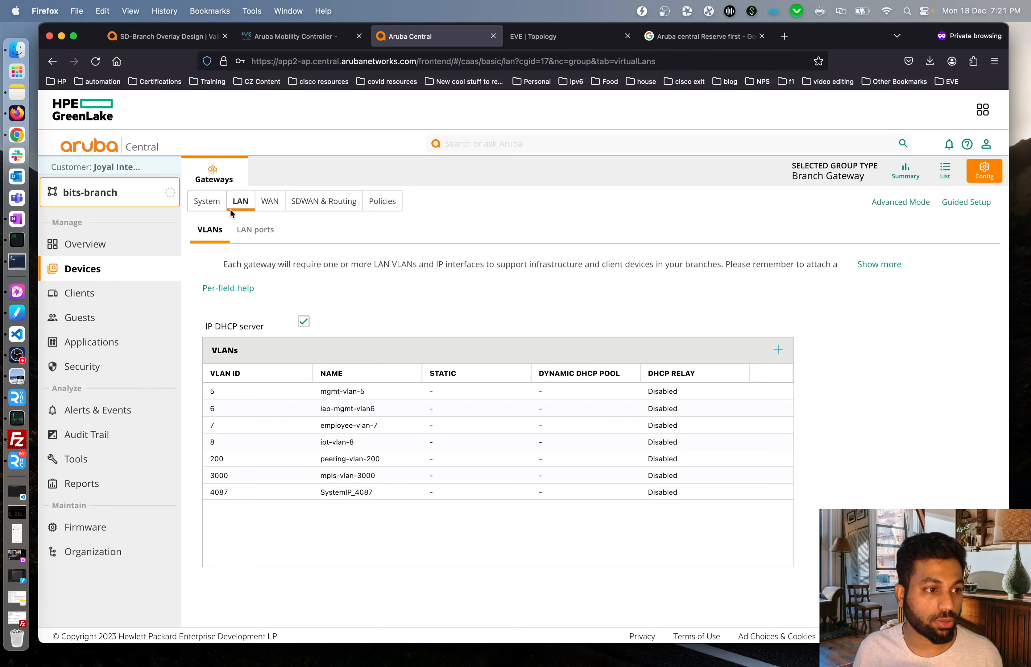
Show bits-branch's LAN ports, glance at the EVE topology, and begin a new LAN port.
{"action": "left_click", "coordinate": [271, 233]}
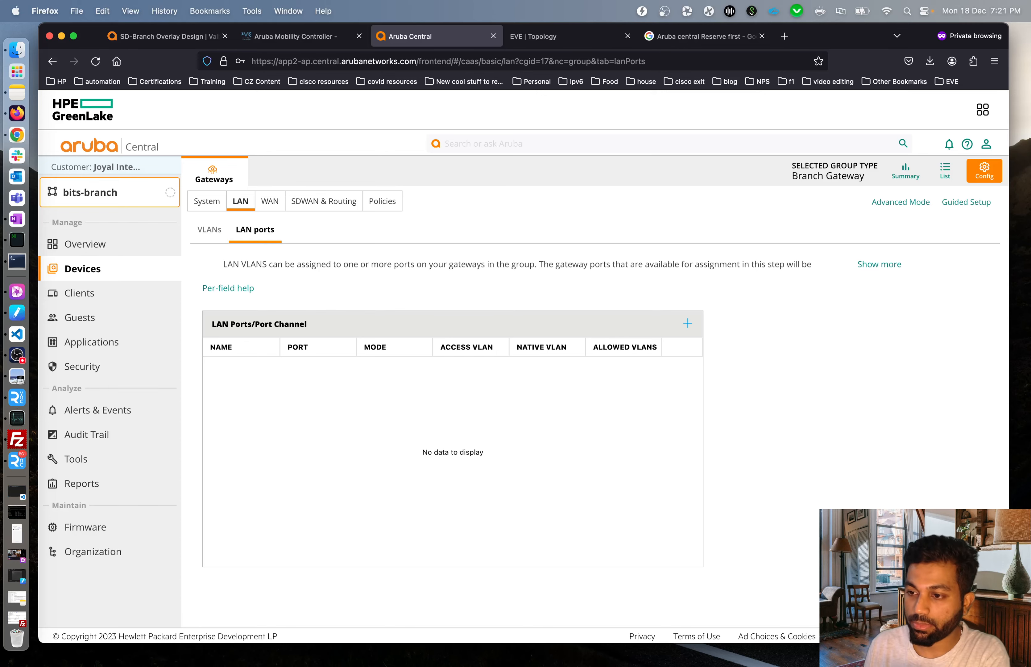
{"action": "left_click", "coordinate": [540, 38]}
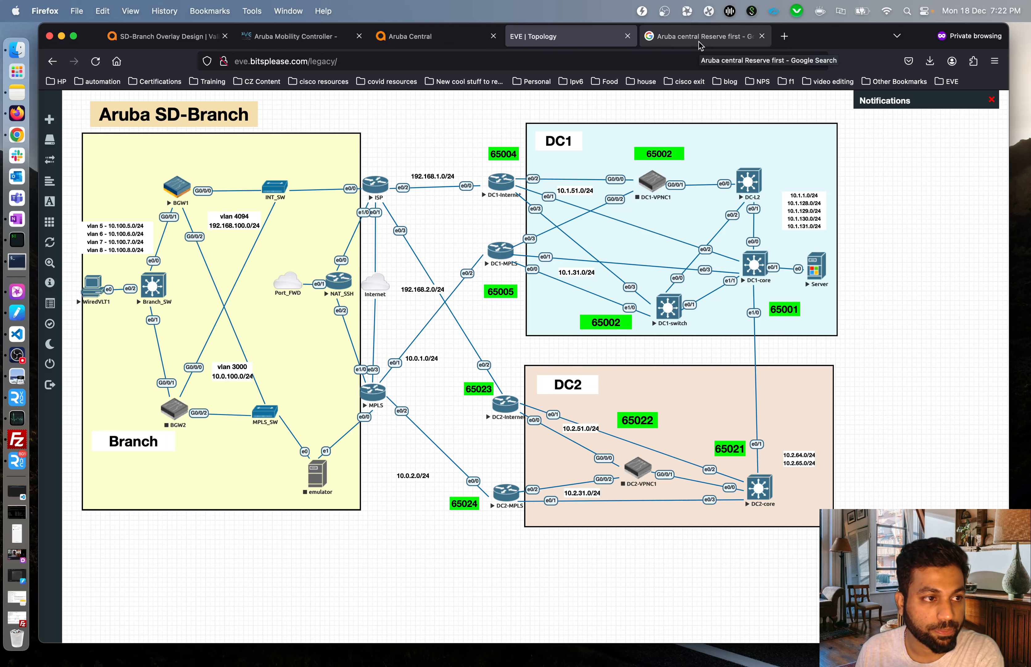
{"action": "left_click", "coordinate": [422, 38]}
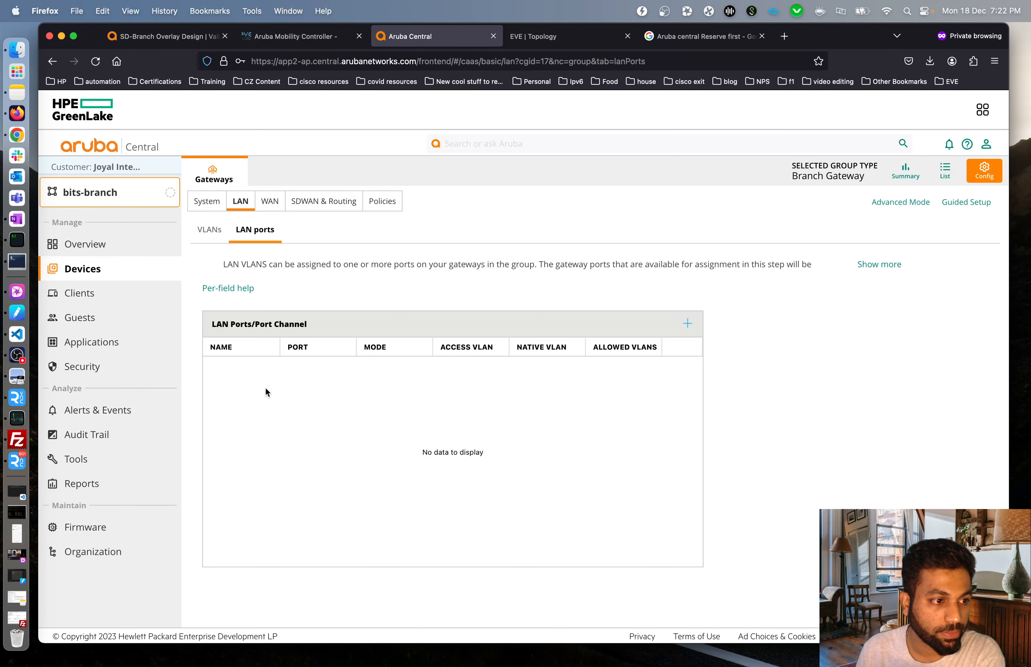
{"action": "left_click", "coordinate": [688, 324]}
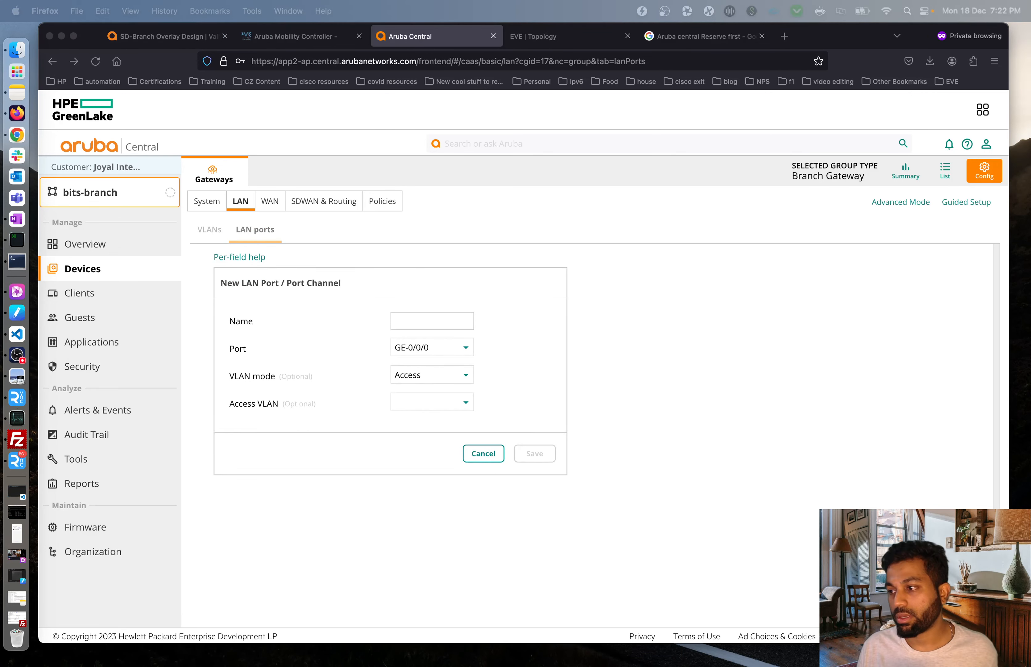
Create trunk port BranchNet on GE-0/0/1, native VLAN mgmt-vlan-5, allowed VLANs 5-8,200.
{"action": "left_click", "coordinate": [414, 320]}
{"action": "type", "text": "BranchNet"}
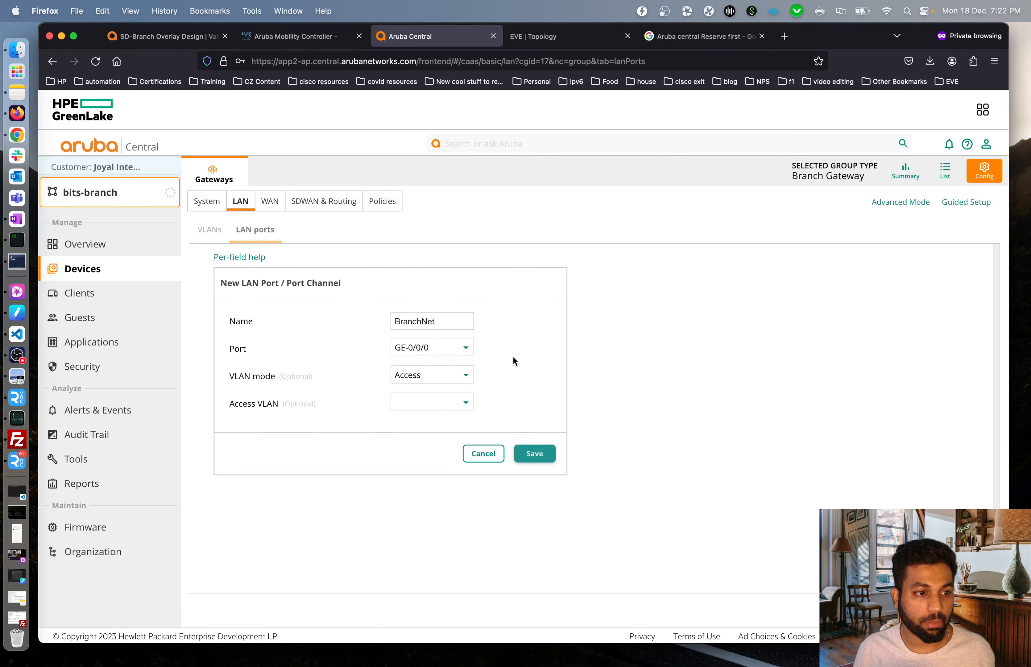
{"action": "left_click", "coordinate": [464, 353]}
{"action": "left_click", "coordinate": [456, 384]}
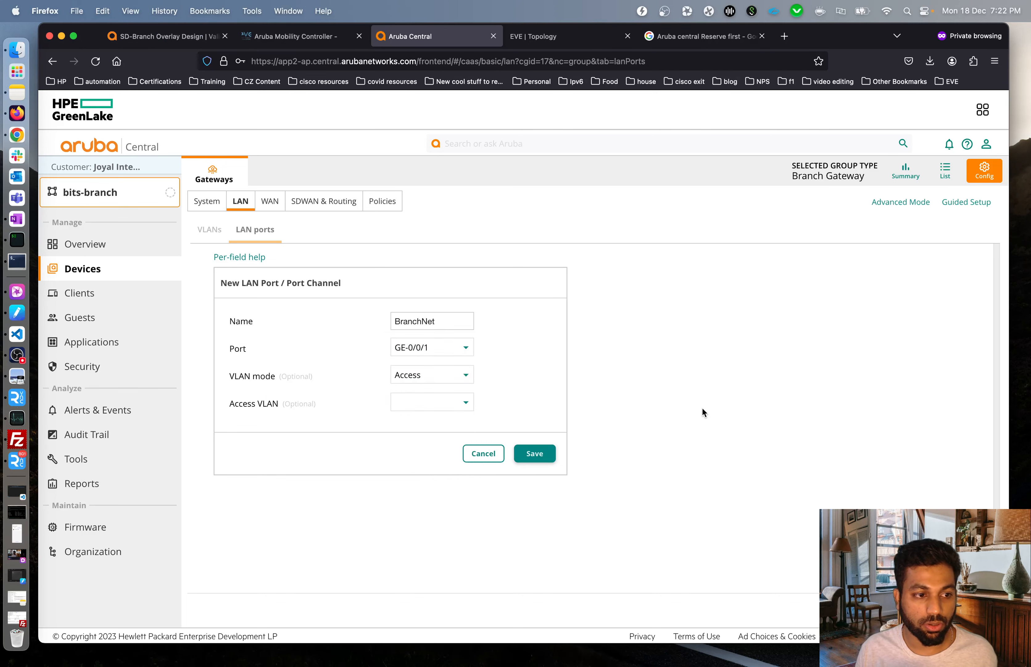
{"action": "left_click", "coordinate": [437, 379]}
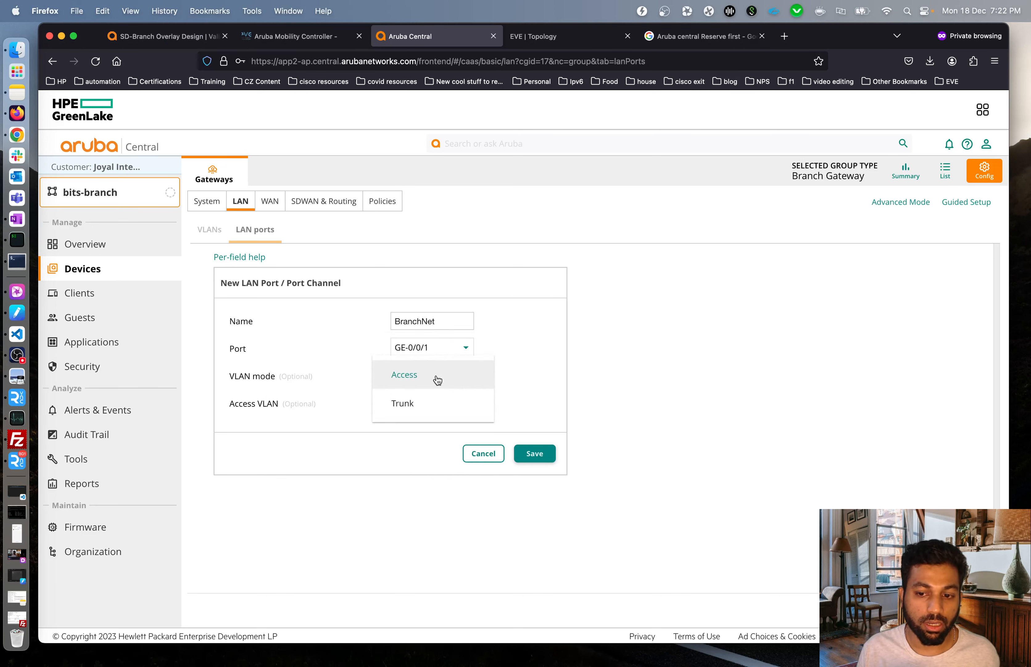
{"action": "left_click", "coordinate": [418, 403]}
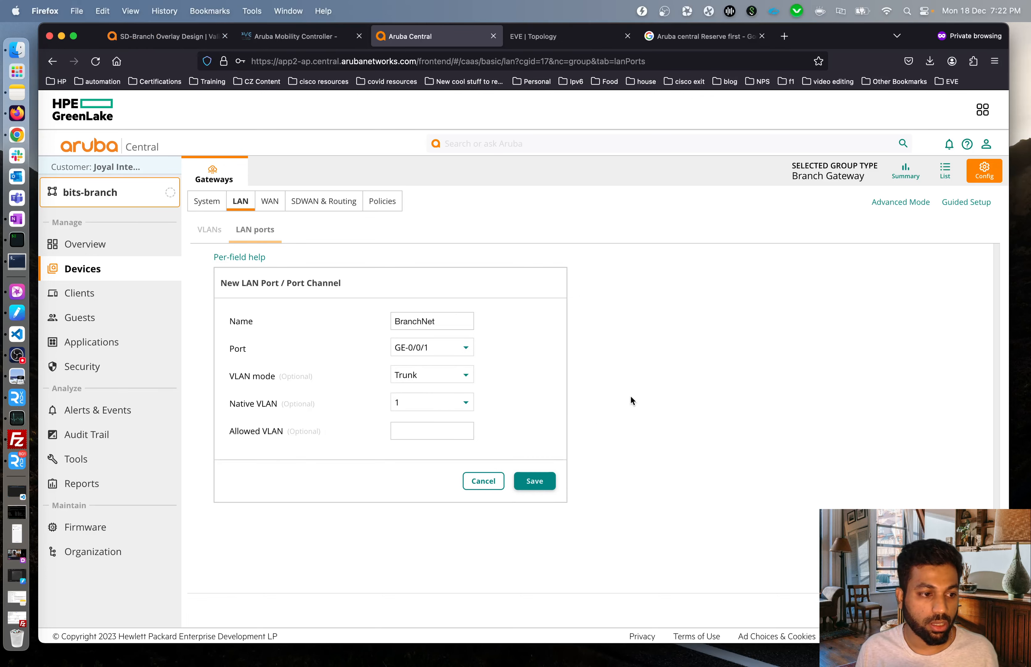
{"action": "left_click", "coordinate": [435, 401]}
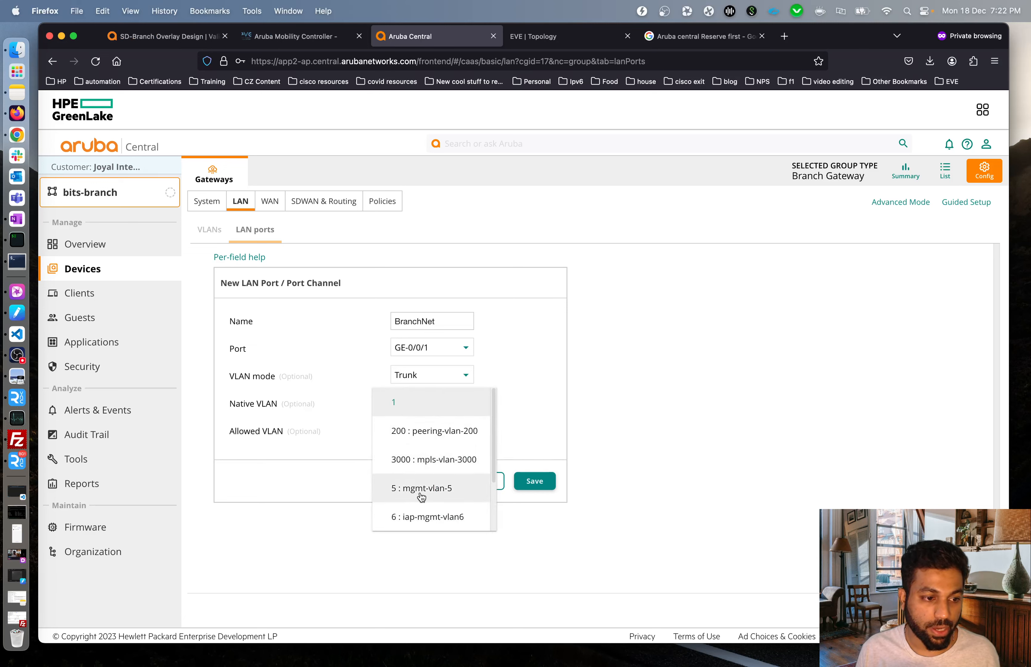
{"action": "left_click", "coordinate": [403, 498]}
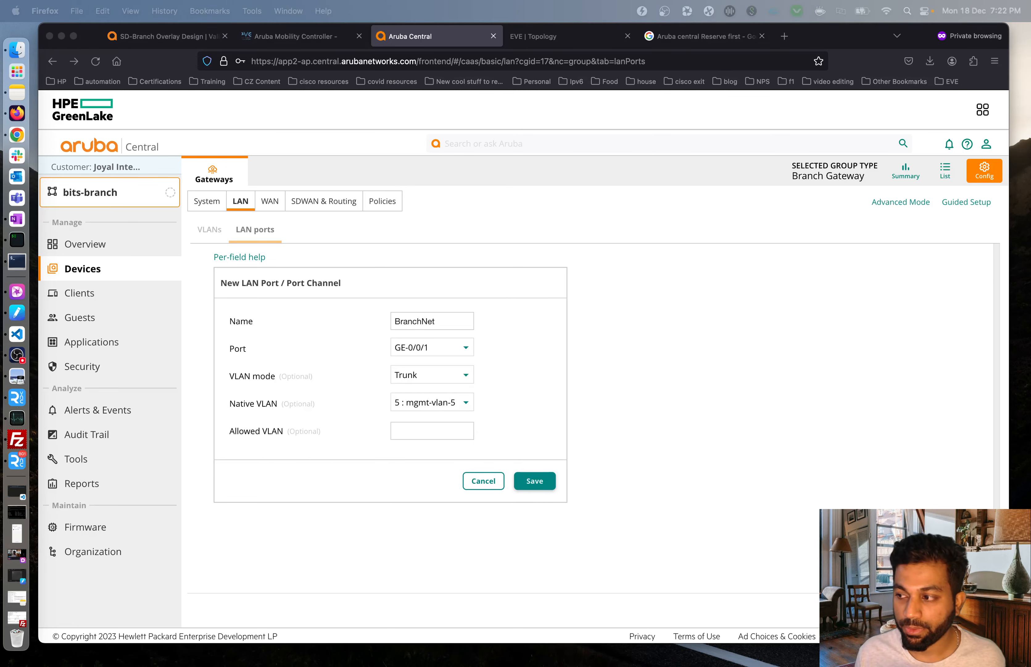
{"action": "left_click", "coordinate": [652, 397]}
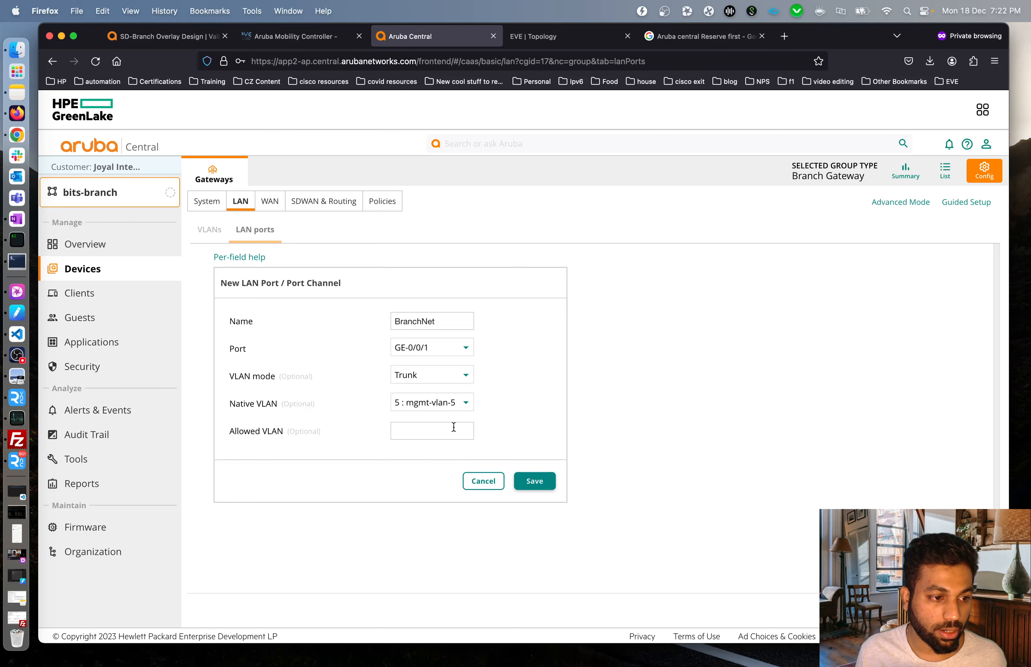
{"action": "type", "text": "5"}
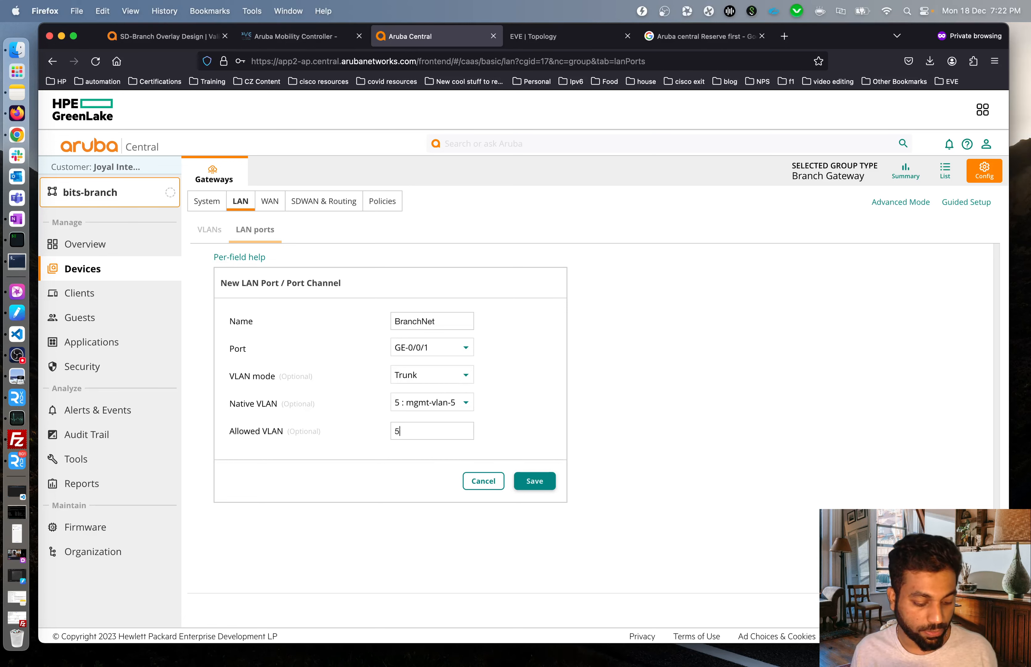
{"action": "type", "text": "-8"}
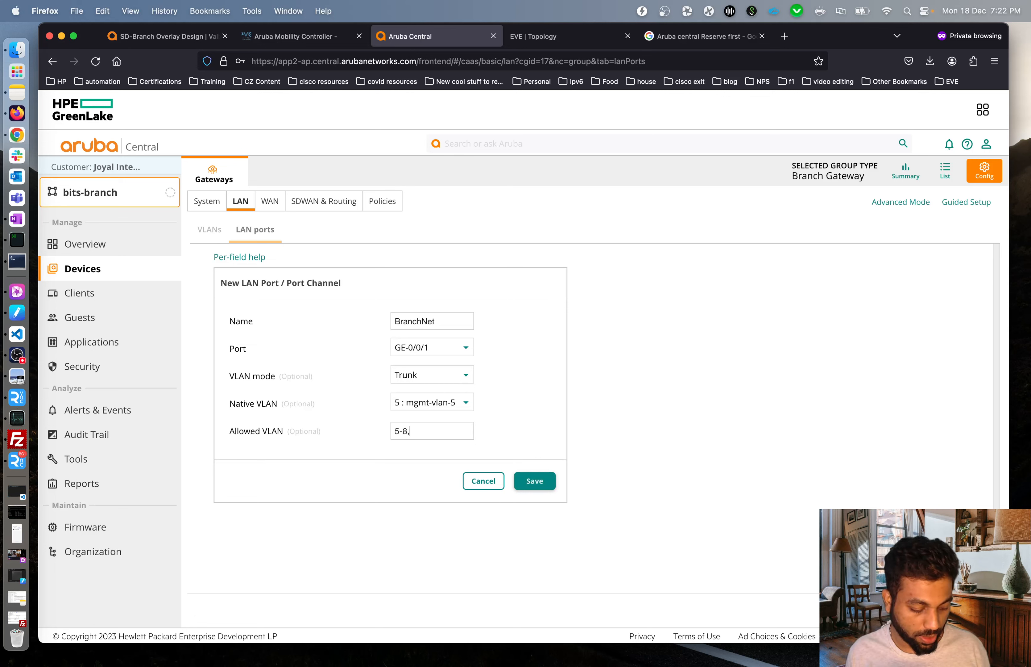
{"action": "type", "text": ",200"}
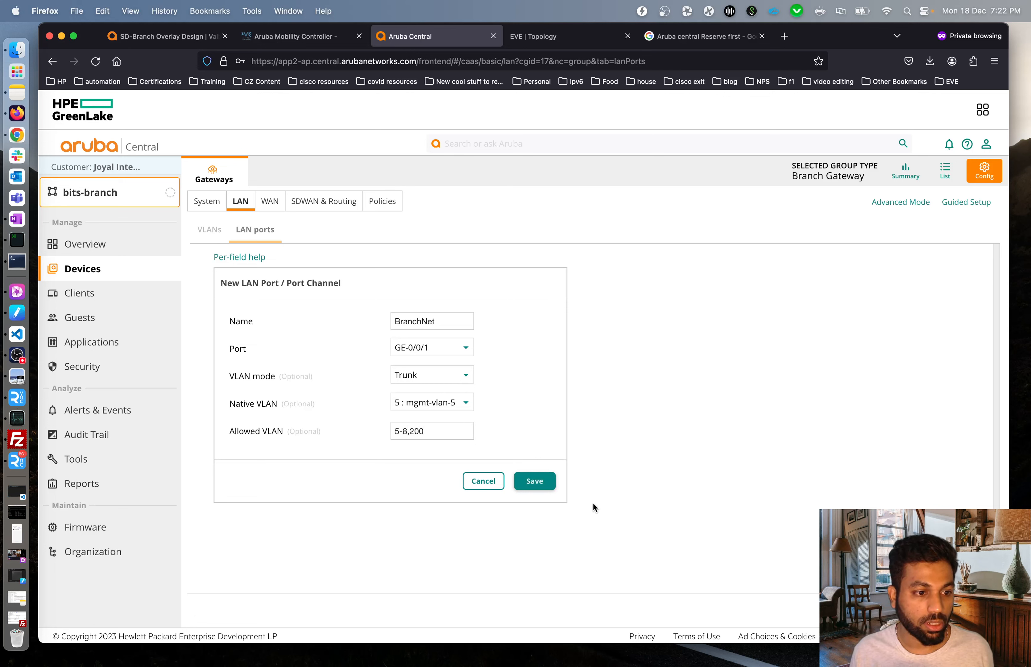
{"action": "left_click", "coordinate": [536, 481]}
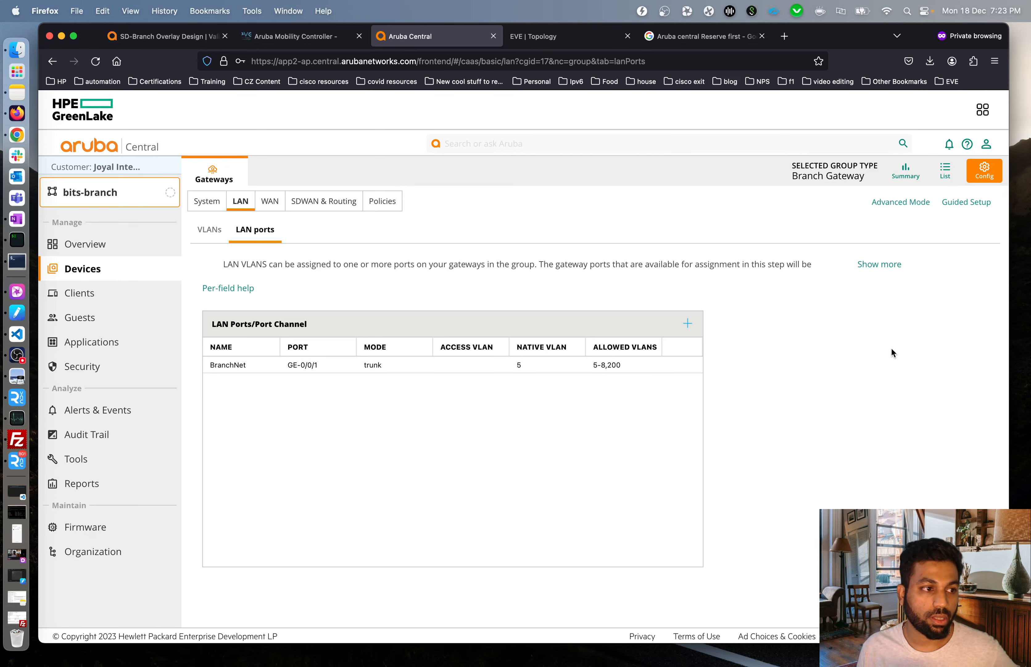
{"action": "left_click", "coordinate": [906, 202]}
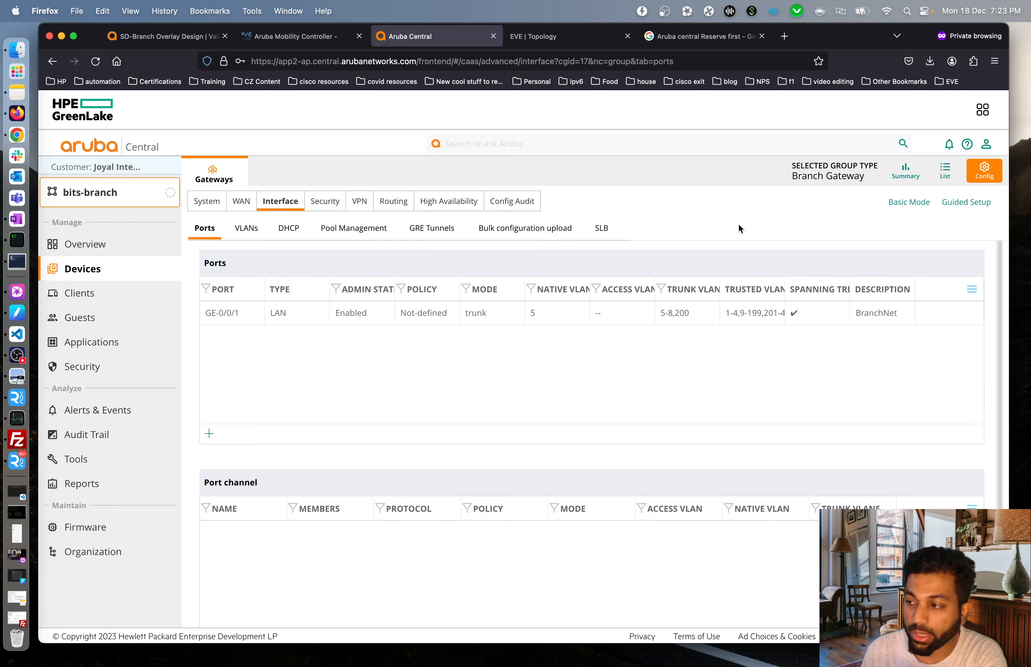
Show the System > Switching settings with the Spanning Tree section (RSTP, priority 32768) expanded.
{"action": "left_click", "coordinate": [207, 201]}
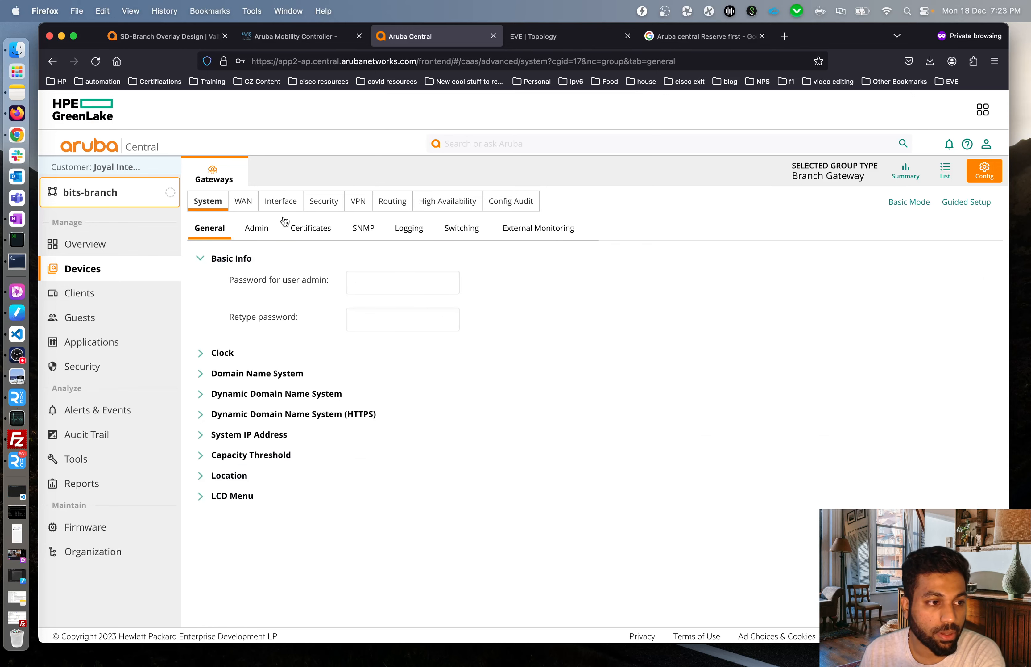
{"action": "left_click", "coordinate": [464, 234]}
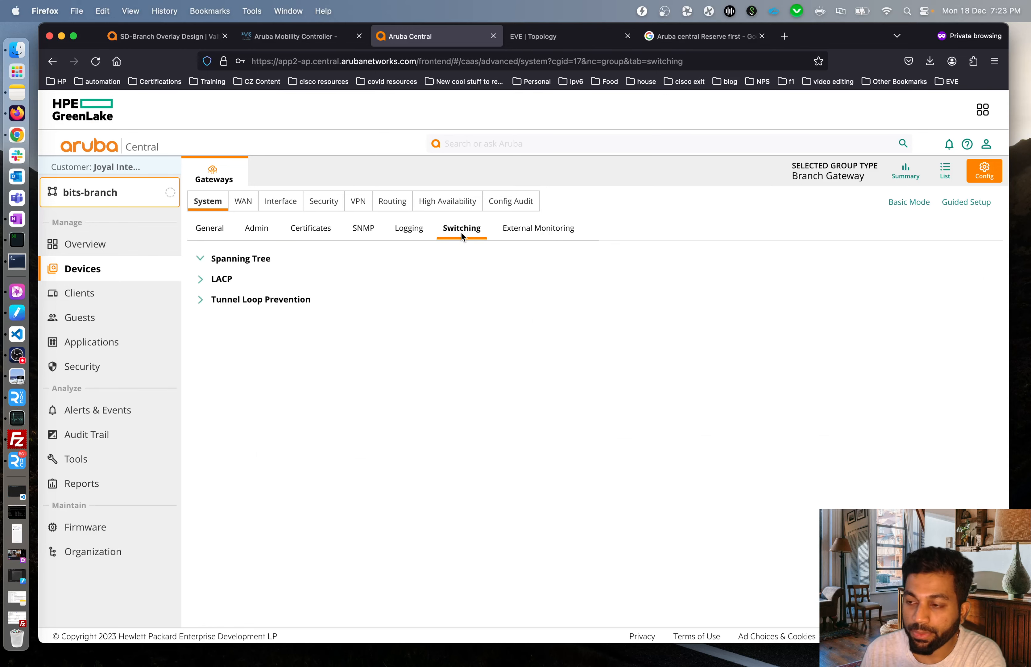
{"action": "left_click", "coordinate": [217, 259]}
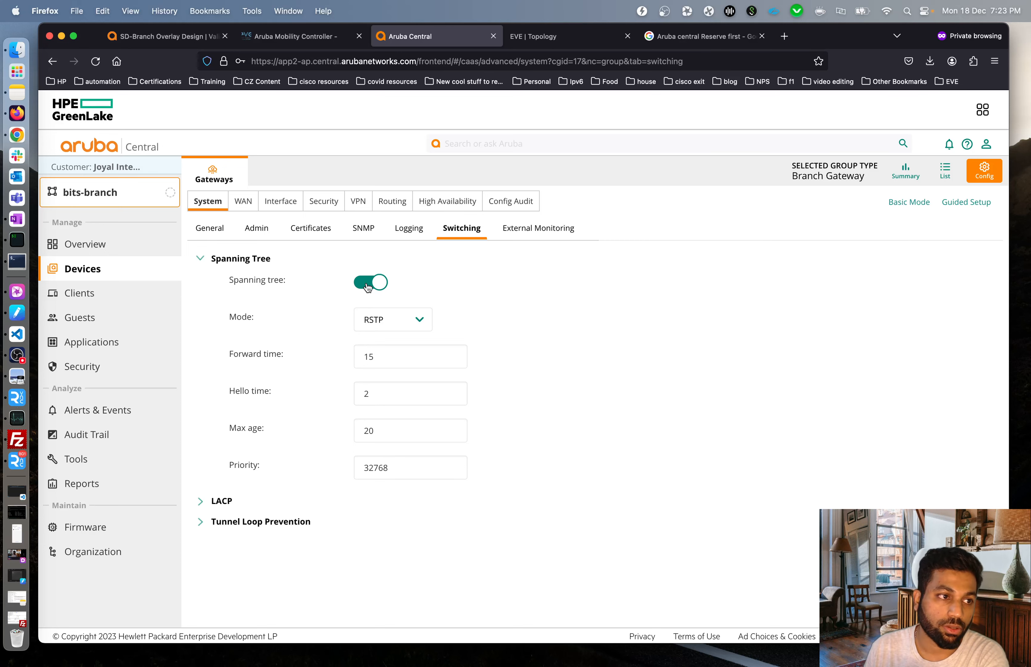
Turn off spanning tree for bits-branch, then leave the EVE topology diagram showing.
{"action": "left_click", "coordinate": [567, 37]}
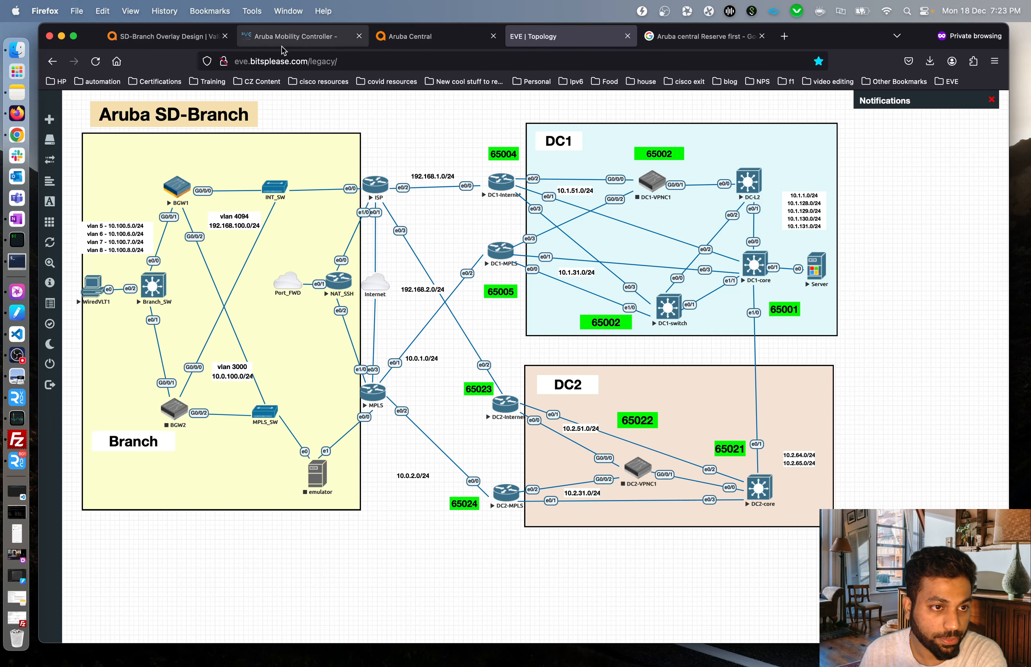
{"action": "left_click", "coordinate": [441, 39]}
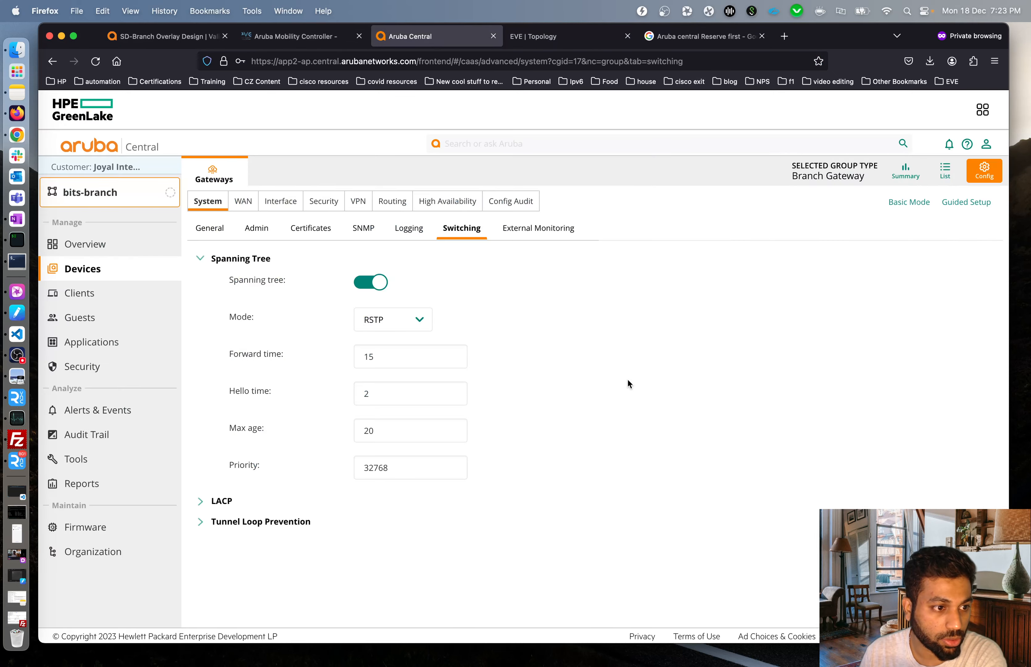
{"action": "left_click", "coordinate": [370, 282]}
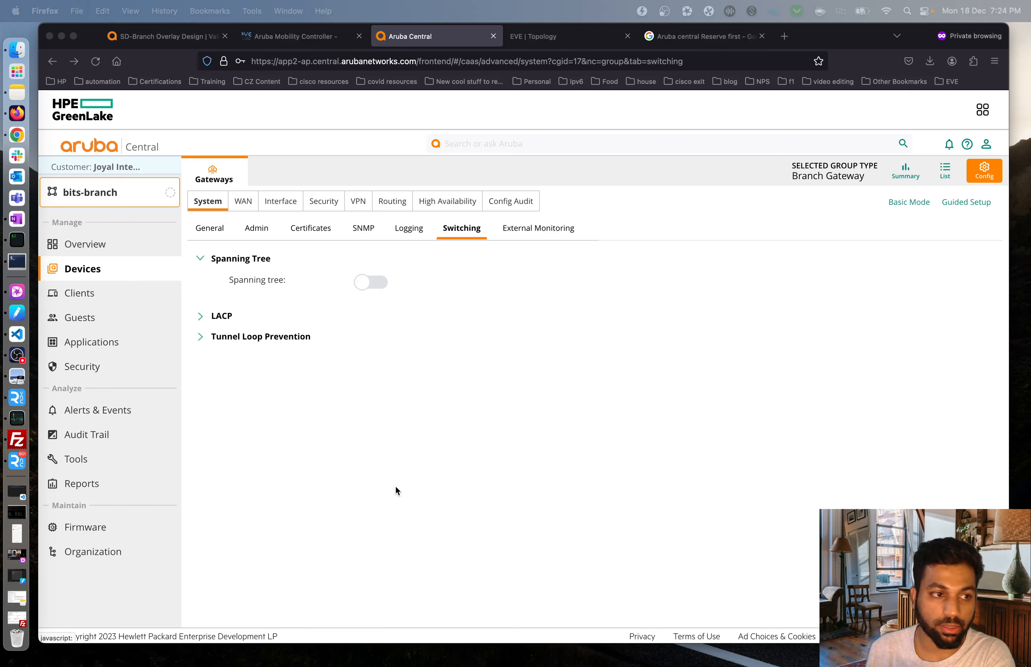
{"action": "left_click", "coordinate": [574, 39]}
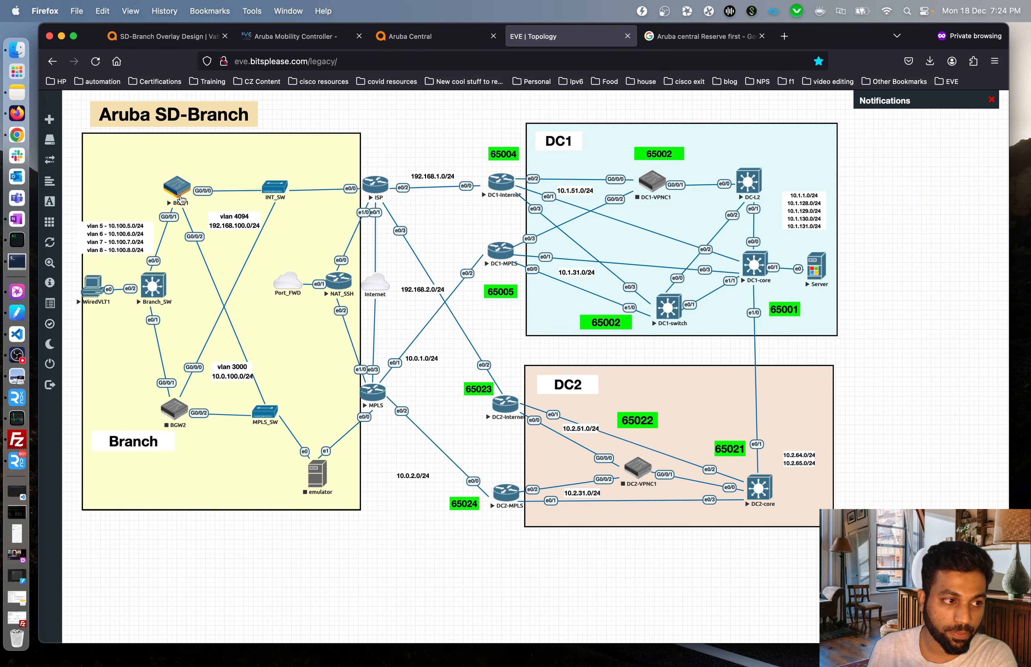
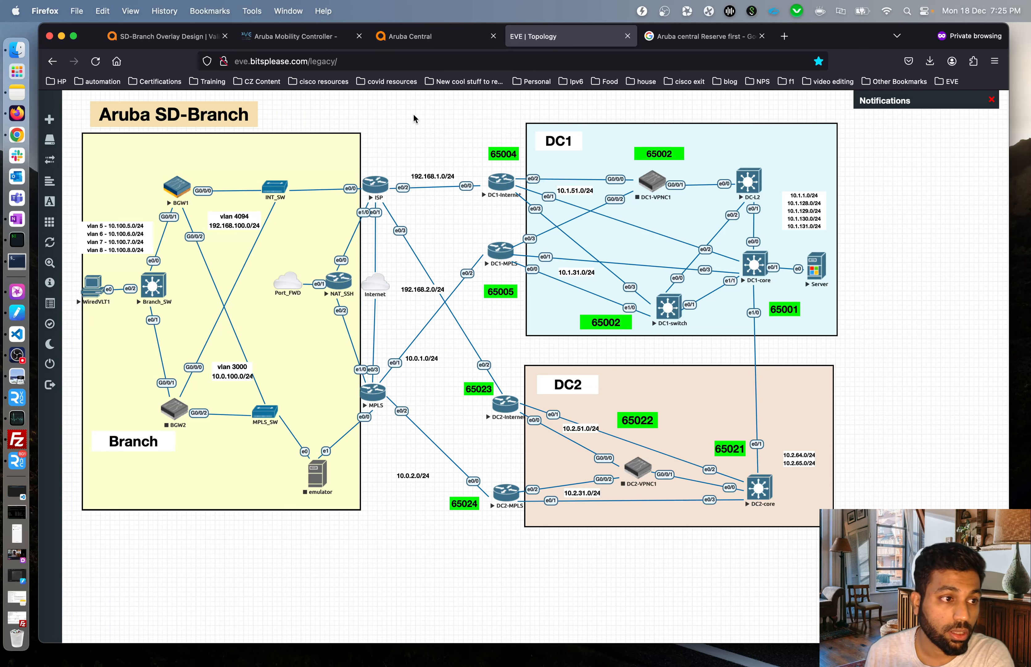
Switch to Aruba Central and show the bits-branch Security Roles (ap-role, authenticated, guest).
{"action": "left_click", "coordinate": [437, 39]}
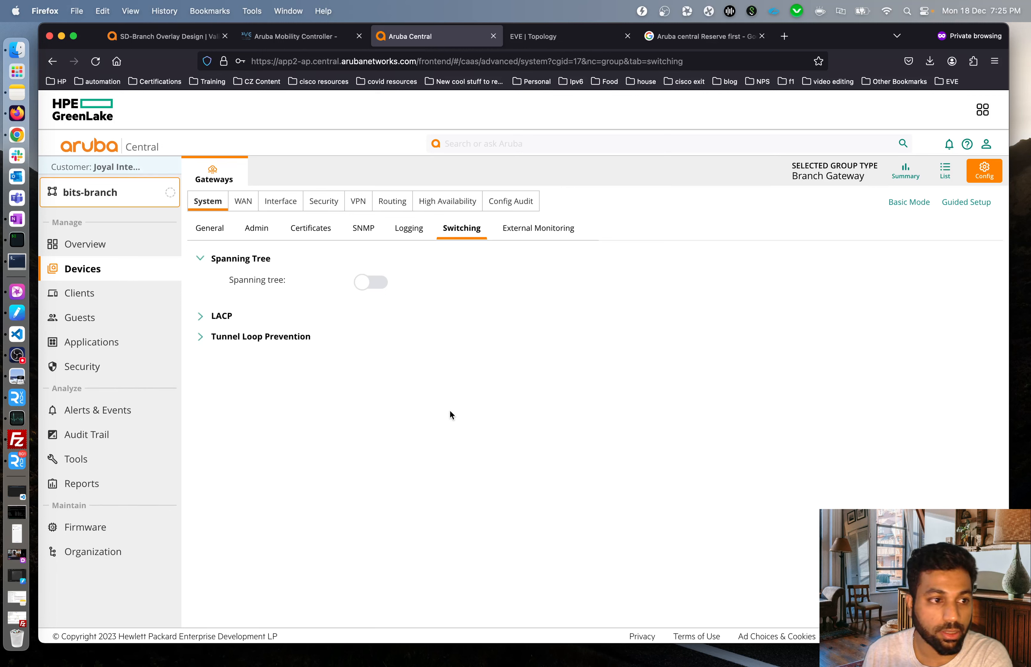
{"action": "left_click", "coordinate": [323, 203]}
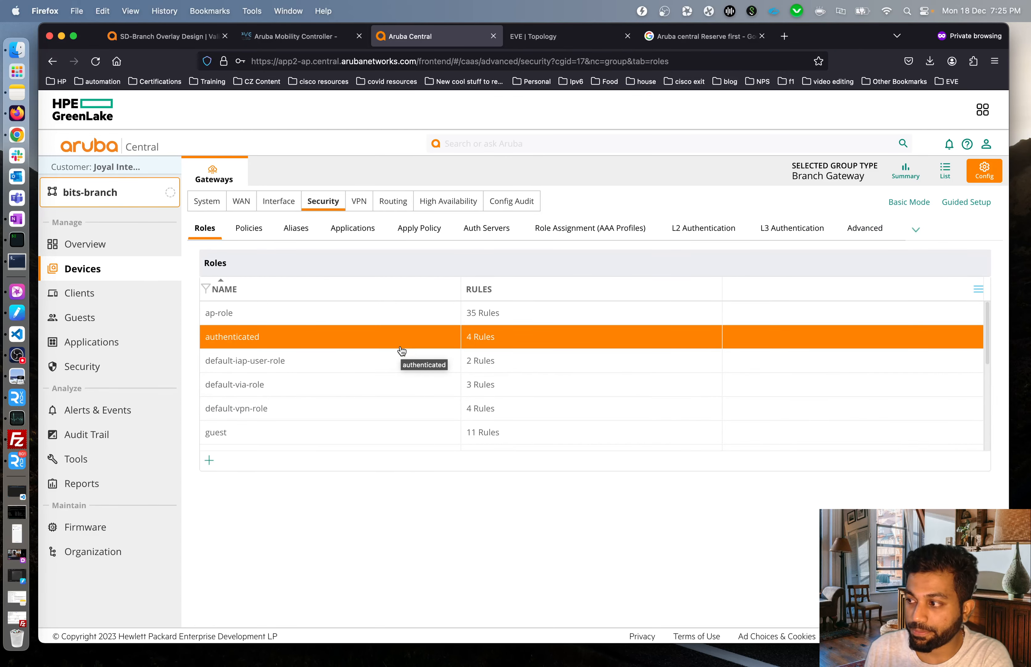
Mark VLANs 5-8,200 on GE-0/0/1 as trusted in Apply Policy, then list the group's gateways.
{"action": "left_click", "coordinate": [405, 229]}
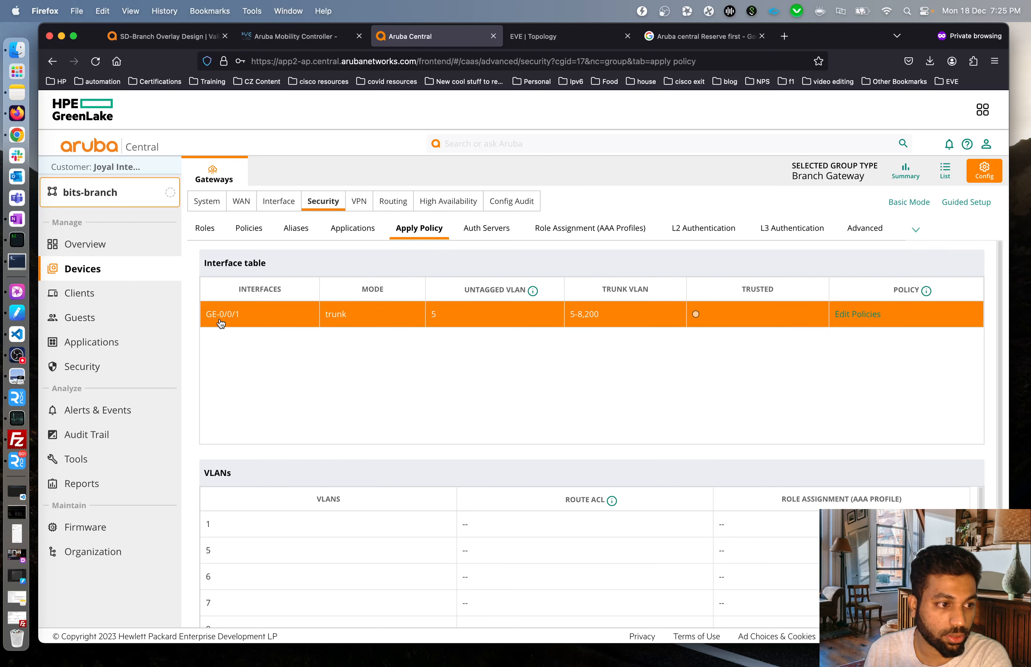
{"action": "left_click", "coordinate": [338, 321]}
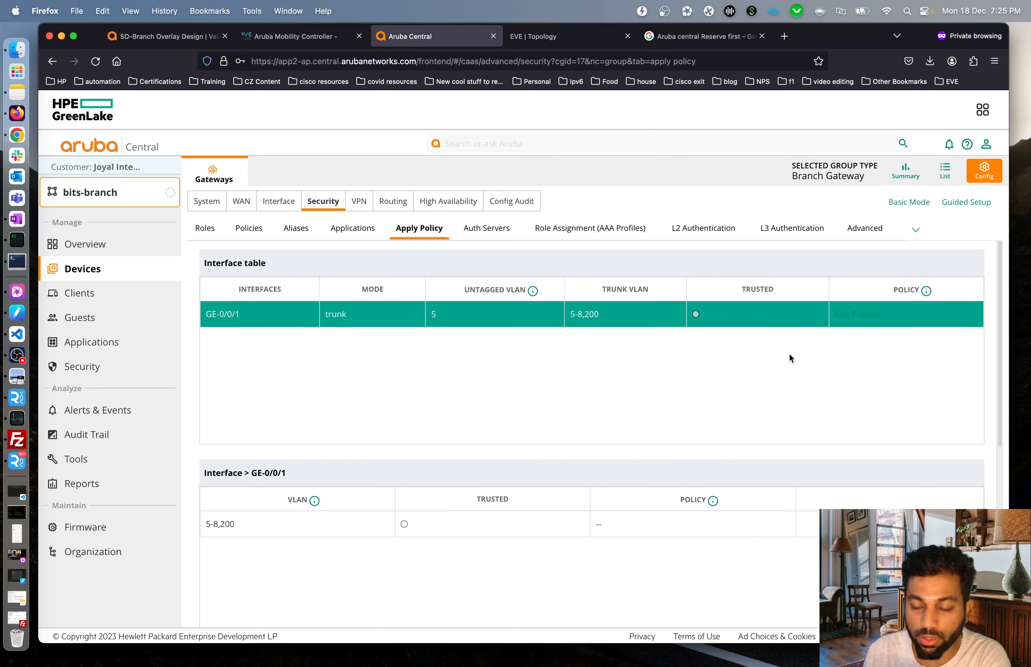
{"action": "scroll", "coordinate": [556, 370], "scroll_direction": "down", "scroll_amount": 5}
{"action": "scroll", "coordinate": [557, 368], "scroll_direction": "up", "scroll_amount": 4}
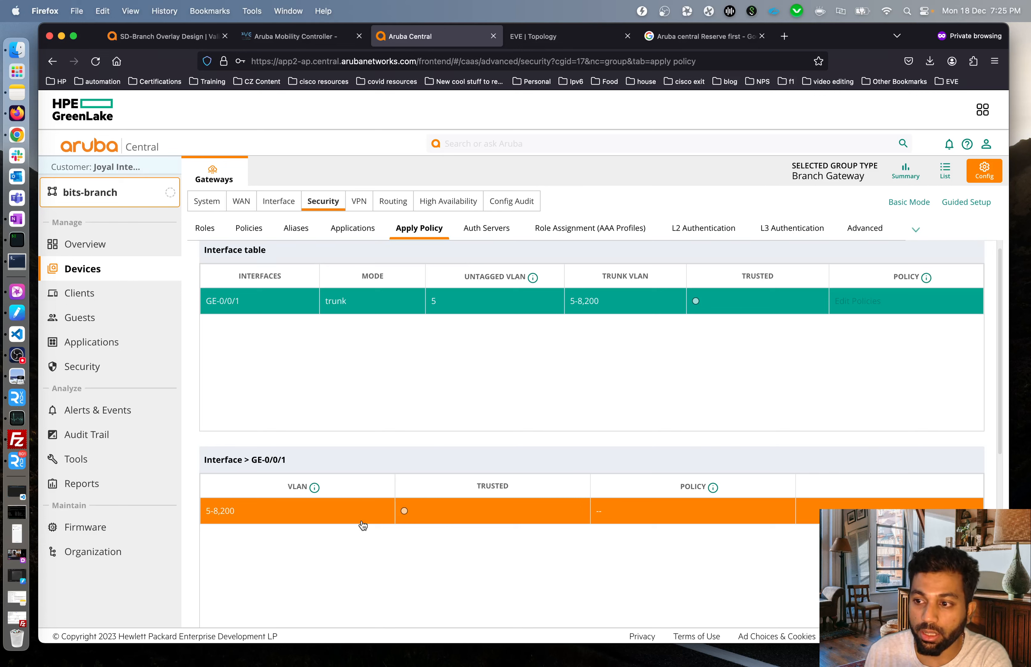
{"action": "left_click", "coordinate": [402, 520]}
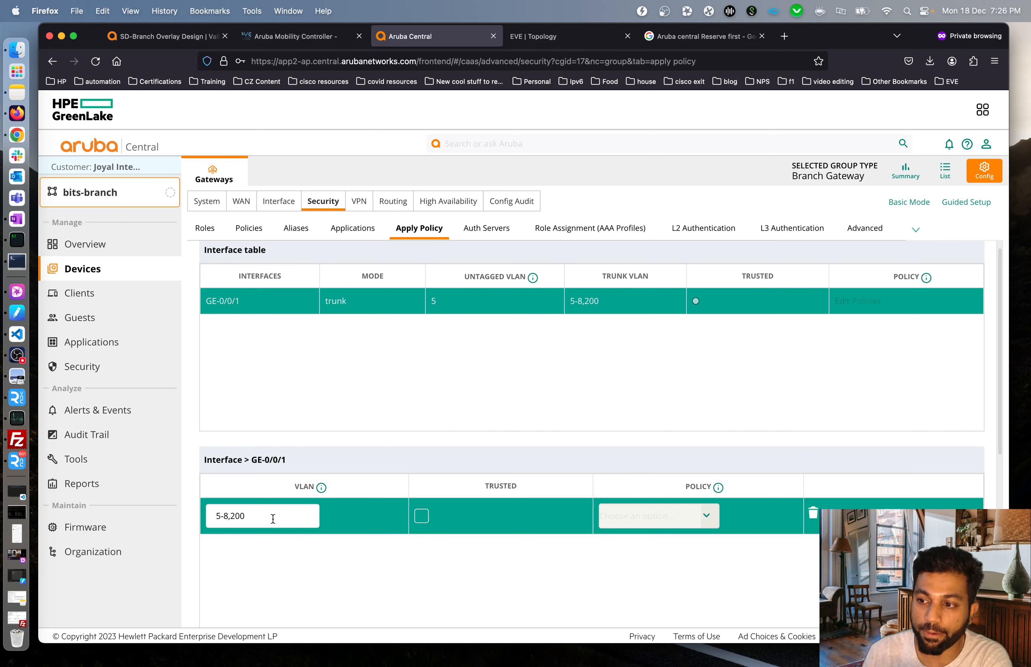
{"action": "left_click", "coordinate": [421, 515]}
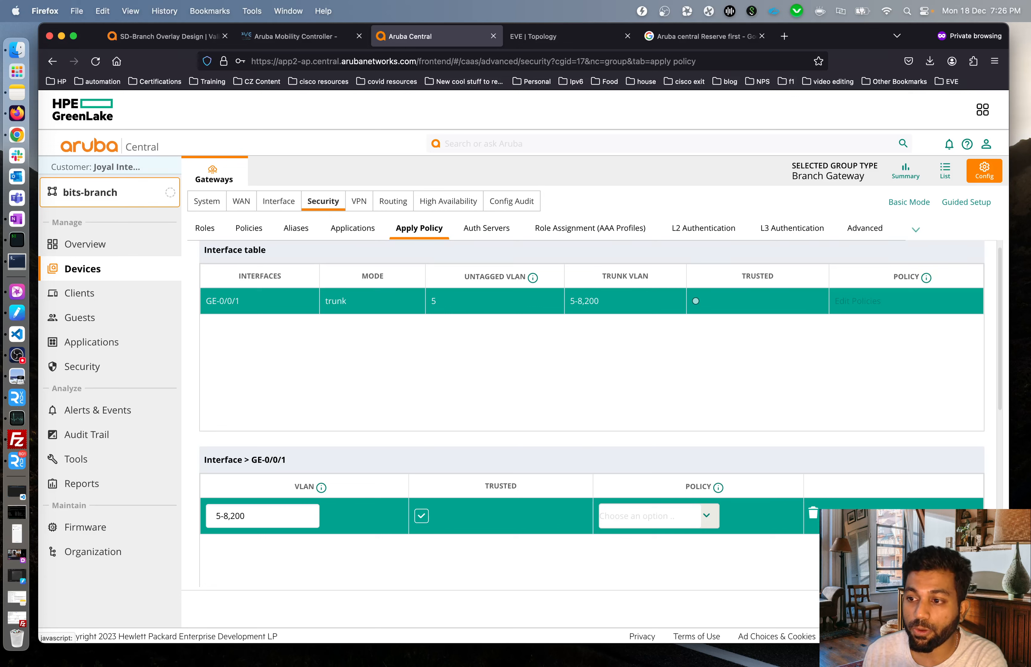
{"action": "left_click", "coordinate": [951, 608]}
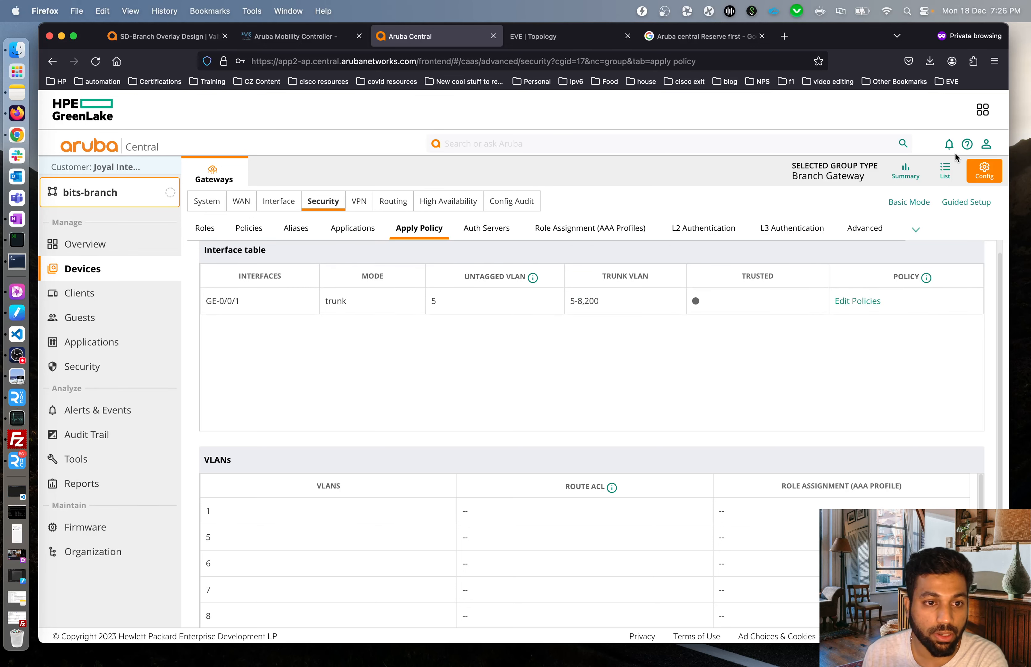
{"action": "left_click", "coordinate": [945, 171]}
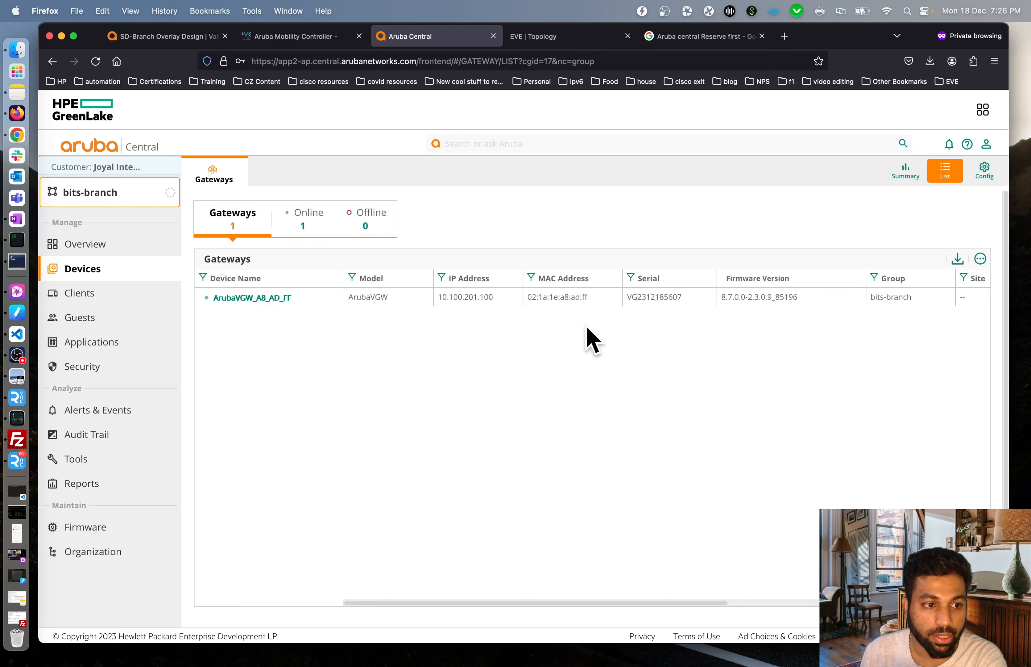
Open ArubaVGW_A8_AD_FF's device-level System settings, exiting the Guided Setup wizard.
{"action": "left_click", "coordinate": [234, 298]}
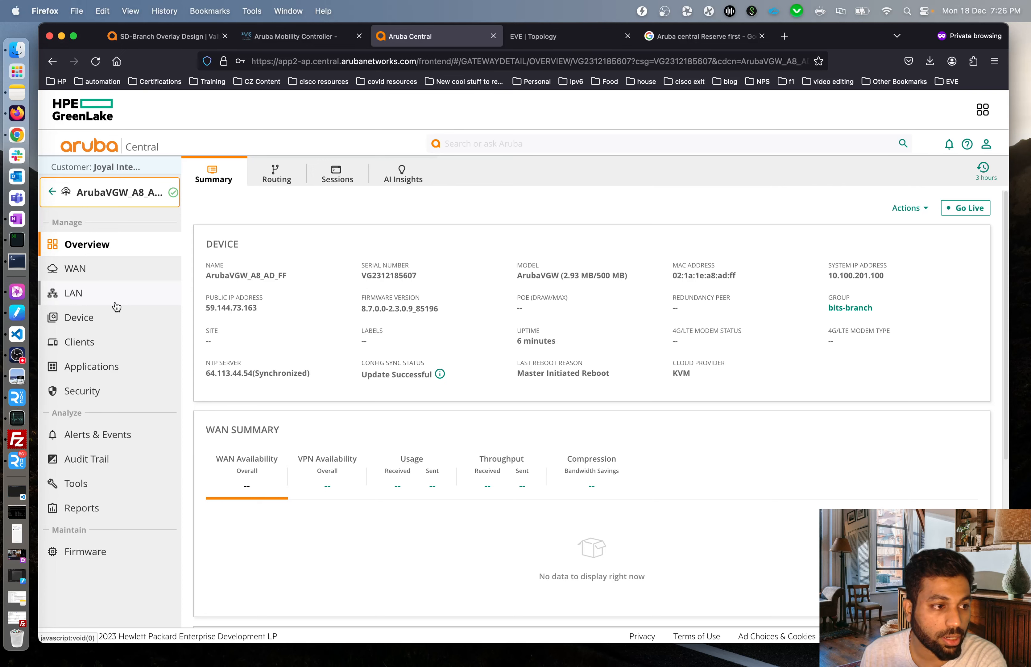
{"action": "left_click", "coordinate": [97, 325]}
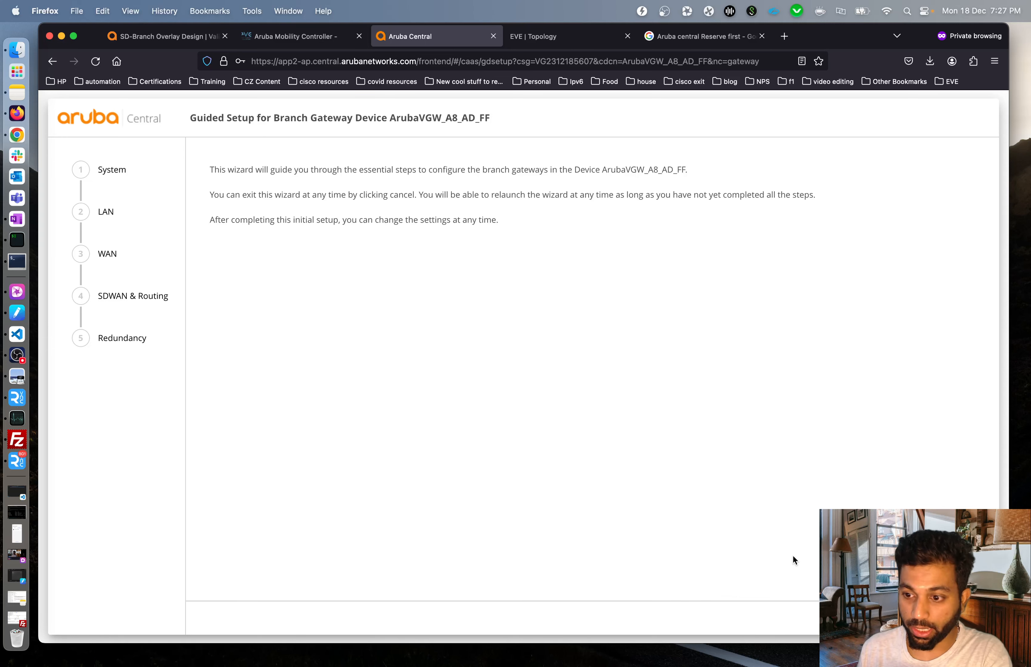
{"action": "left_click", "coordinate": [914, 617]}
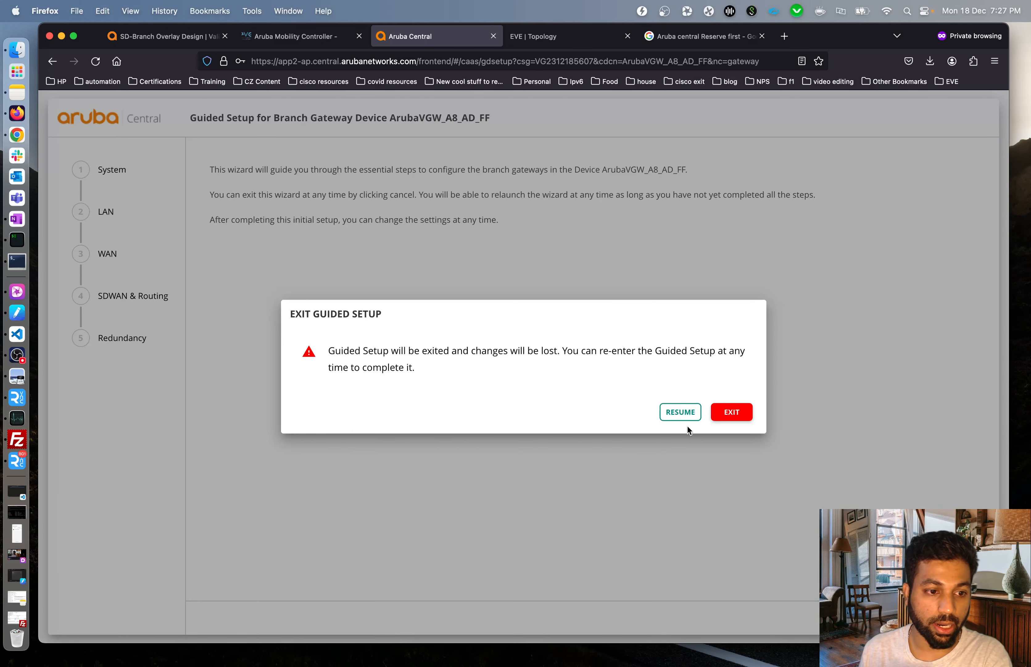
{"action": "left_click", "coordinate": [724, 416]}
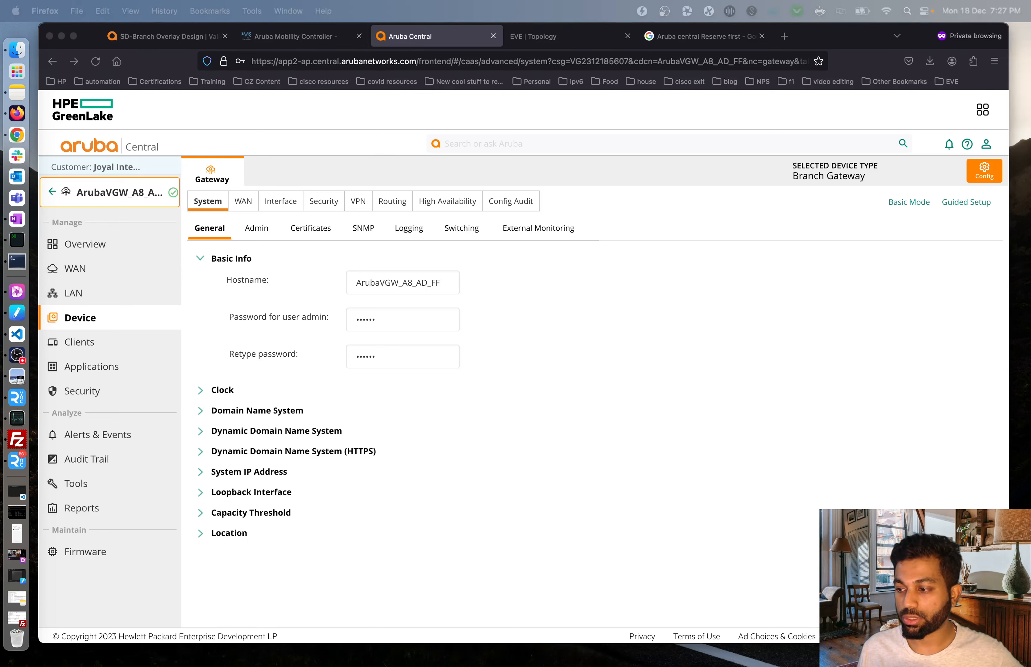
Change the gateway hostname to BGW1, save it, and return to the bits-branch gateway list.
{"action": "left_click", "coordinate": [383, 280]}
{"action": "double_click", "coordinate": [383, 280]}
{"action": "type", "text": "BGW1"}
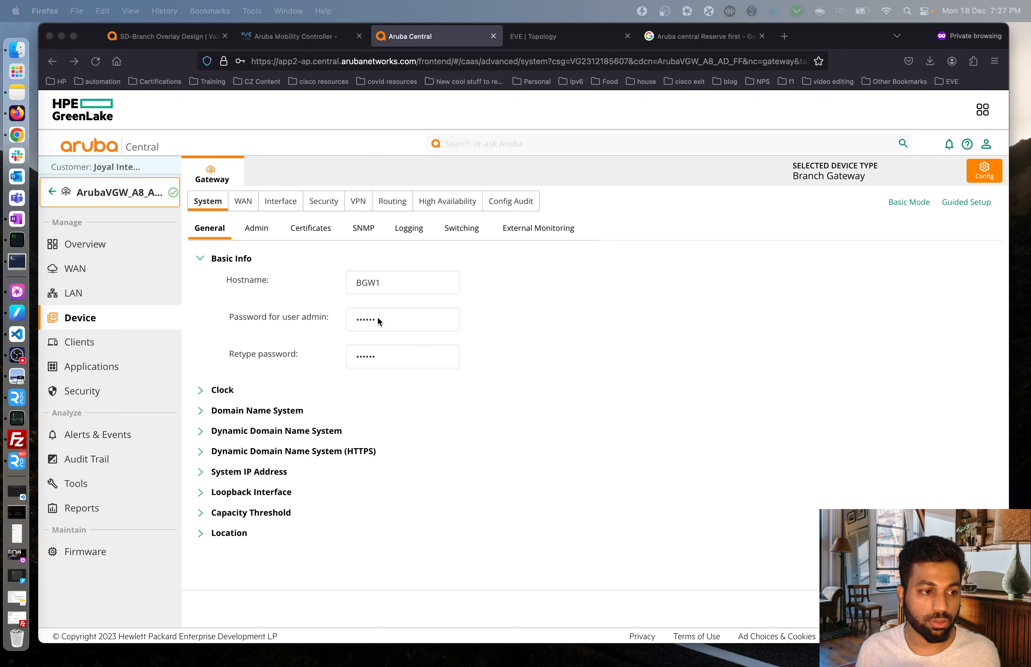
{"action": "left_click", "coordinate": [533, 352]}
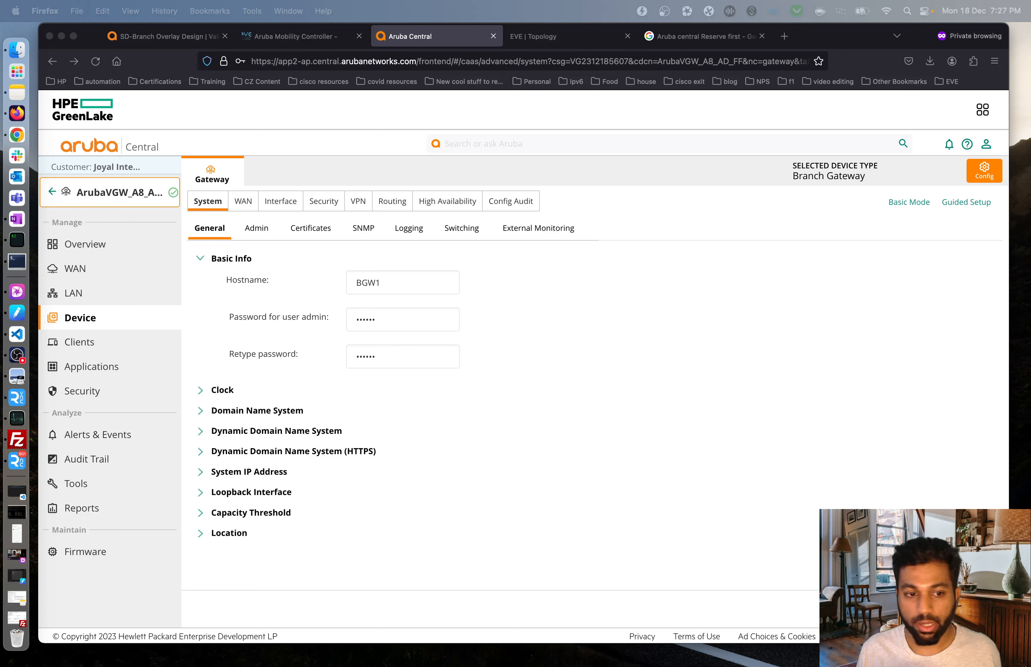
{"action": "left_click", "coordinate": [599, 434]}
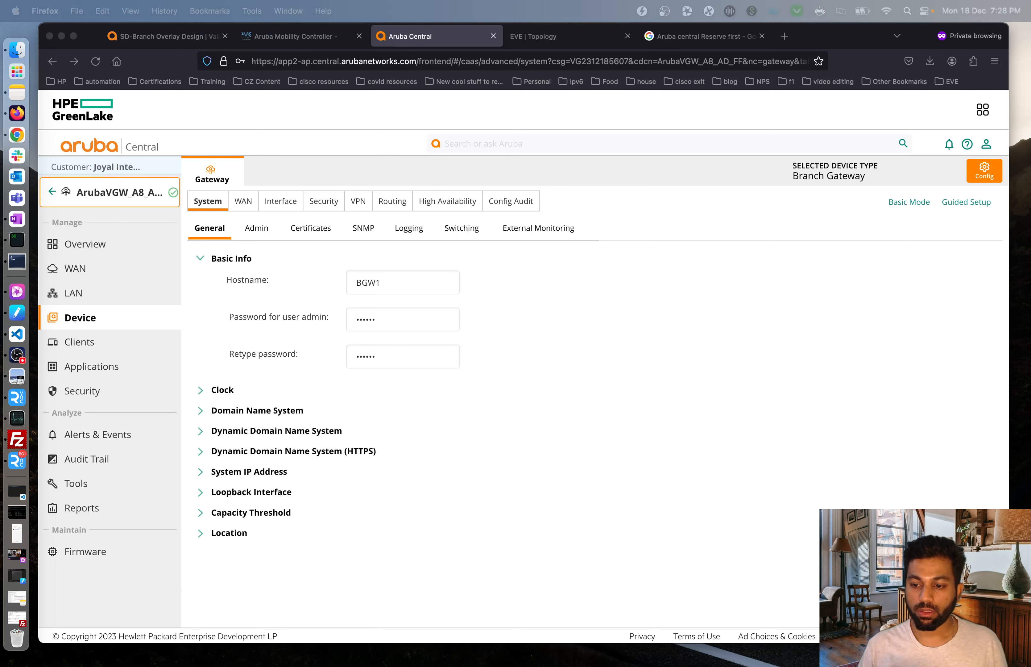
{"action": "left_click", "coordinate": [646, 524]}
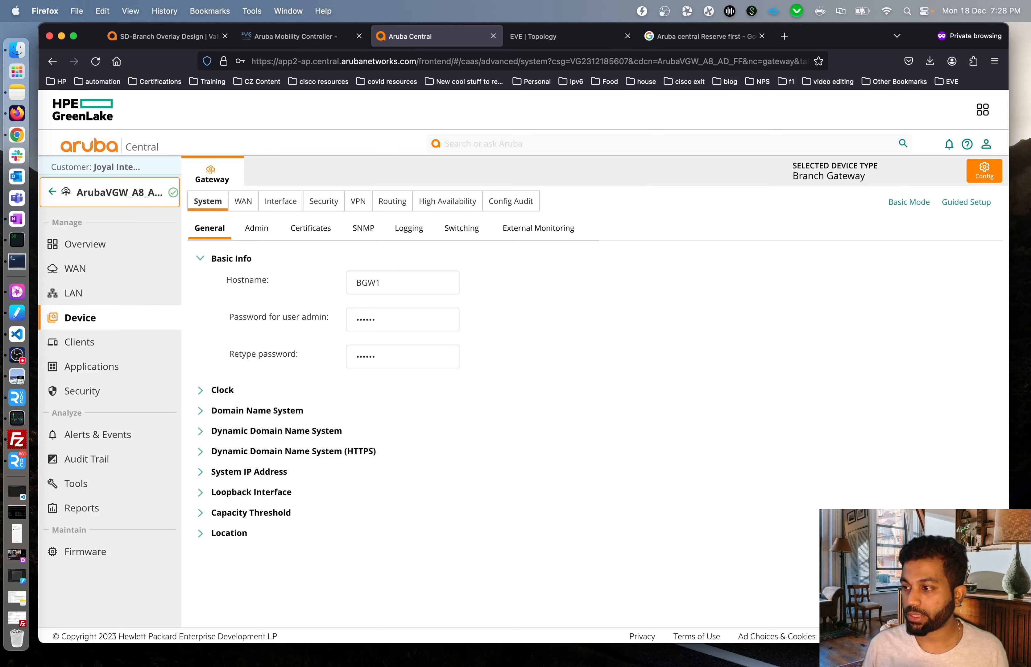
{"action": "left_click", "coordinate": [701, 392]}
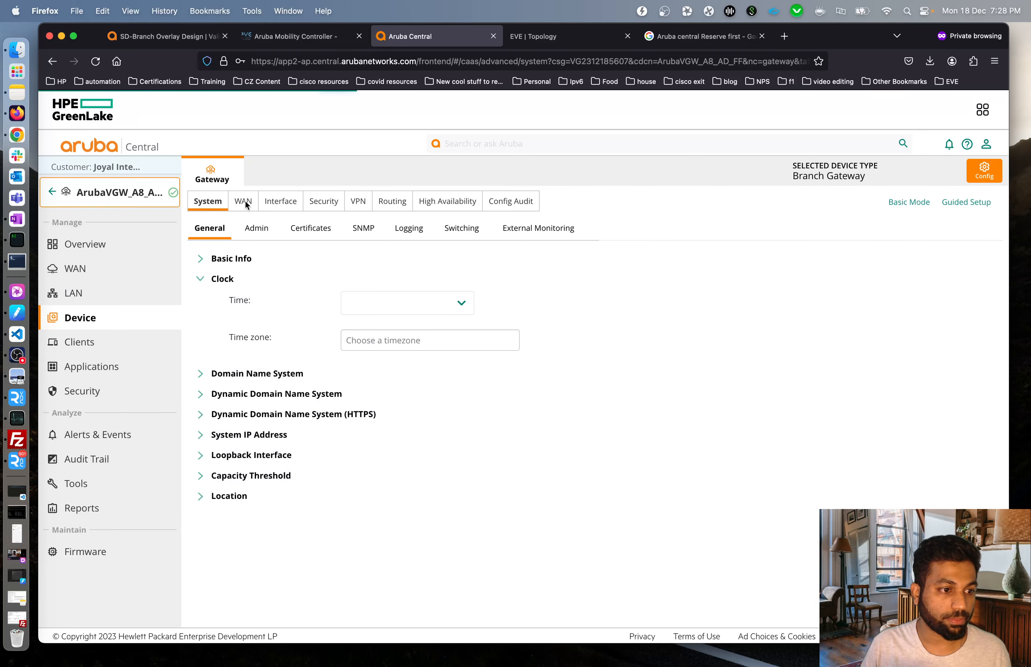
{"action": "left_click", "coordinate": [54, 192]}
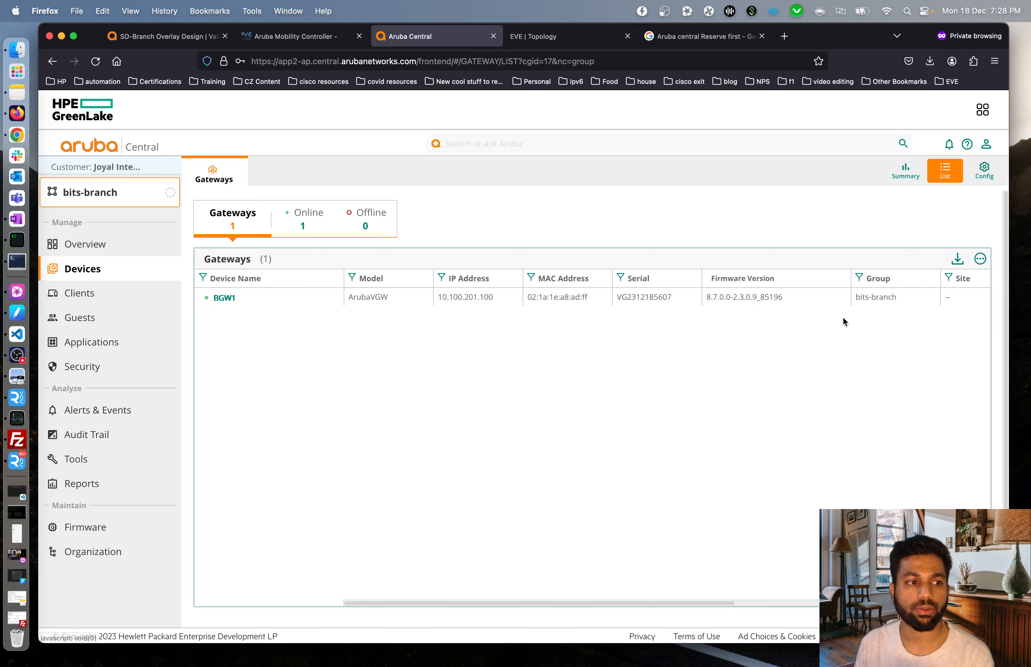
Open BGW1's device Interface Ports, showing GE-0/0/1 as a LAN trunk with VLANs 5-8,200.
{"action": "left_click", "coordinate": [221, 298]}
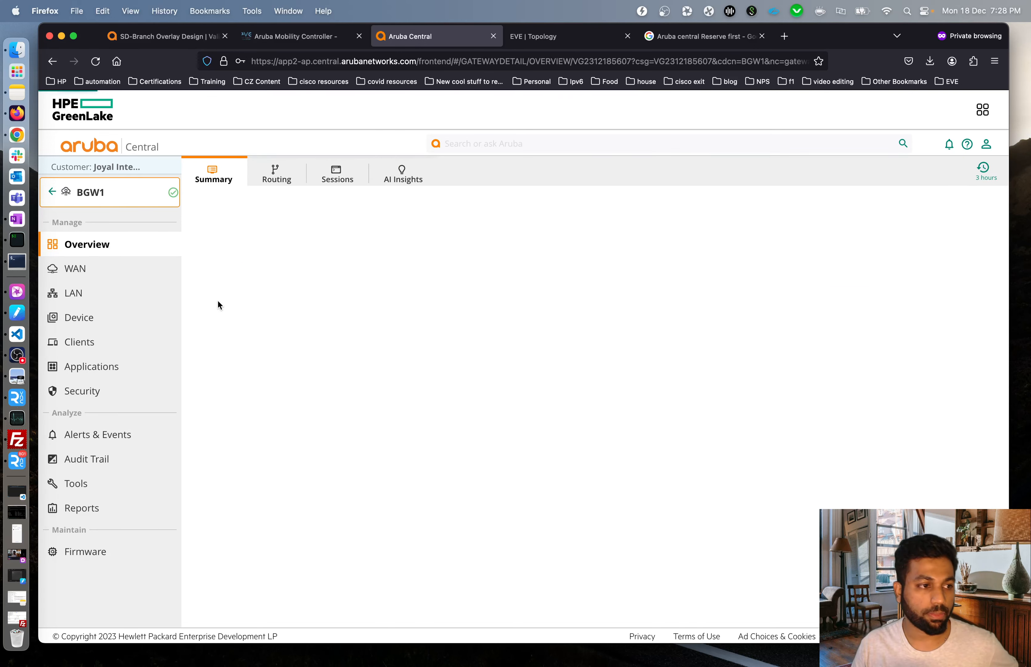
{"action": "left_click", "coordinate": [114, 328]}
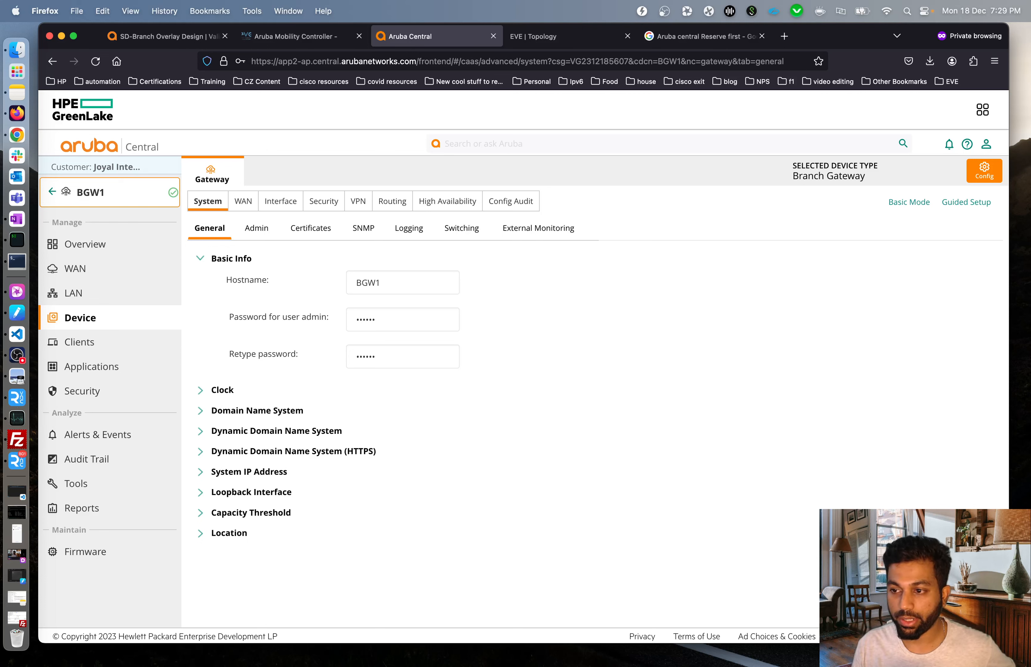
{"action": "left_click", "coordinate": [776, 431]}
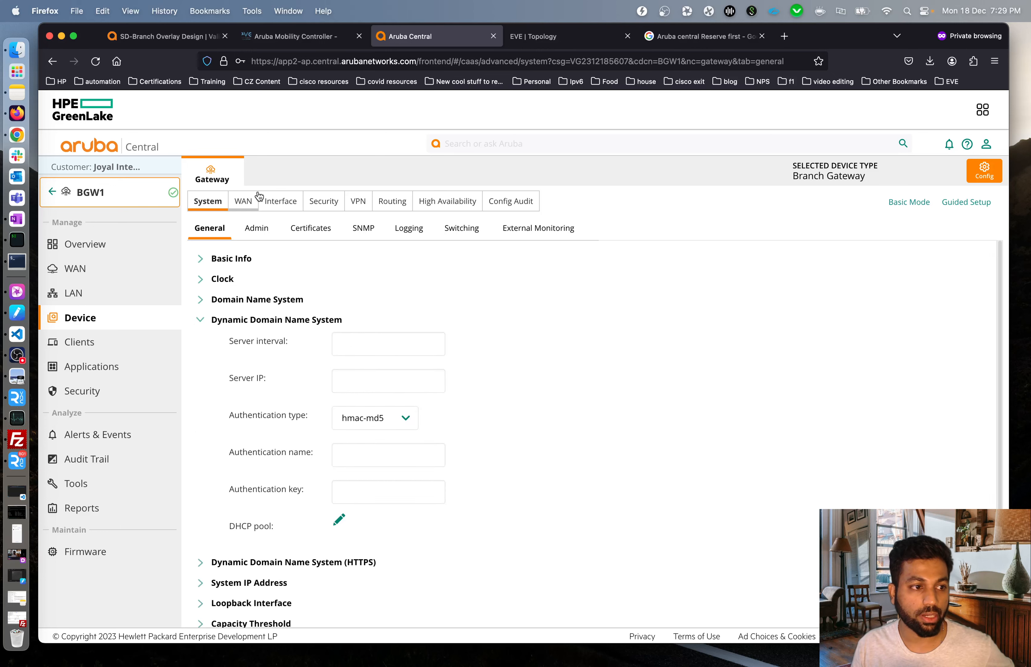
{"action": "left_click", "coordinate": [274, 203]}
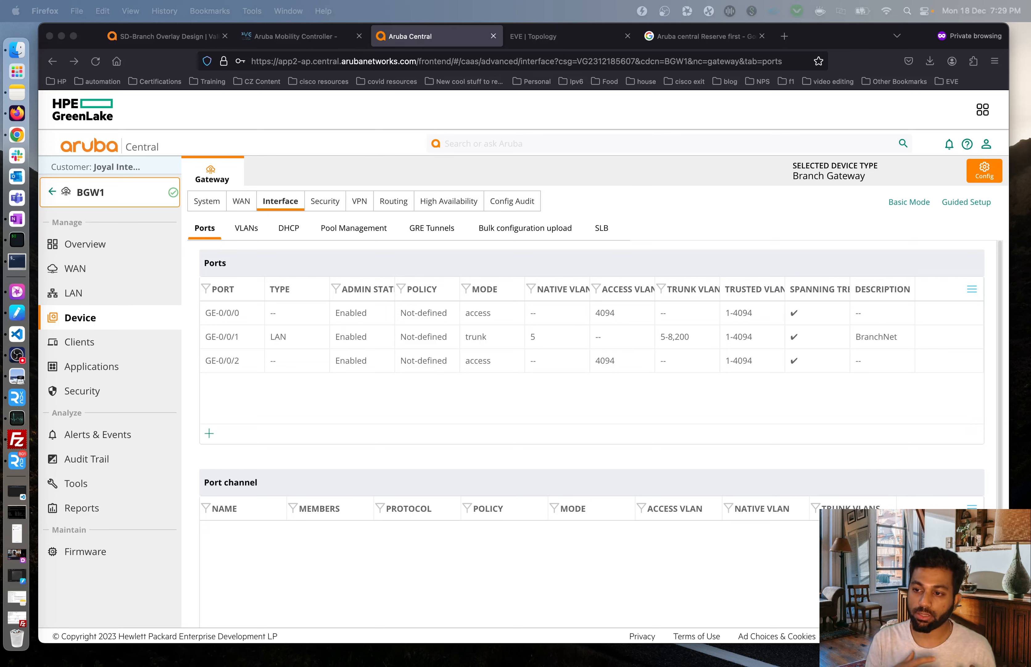
Enable NAT outside on VLAN 4094, BGW1's DHCP-addressed VLAN, then view the EVE topology.
{"action": "left_click", "coordinate": [484, 473]}
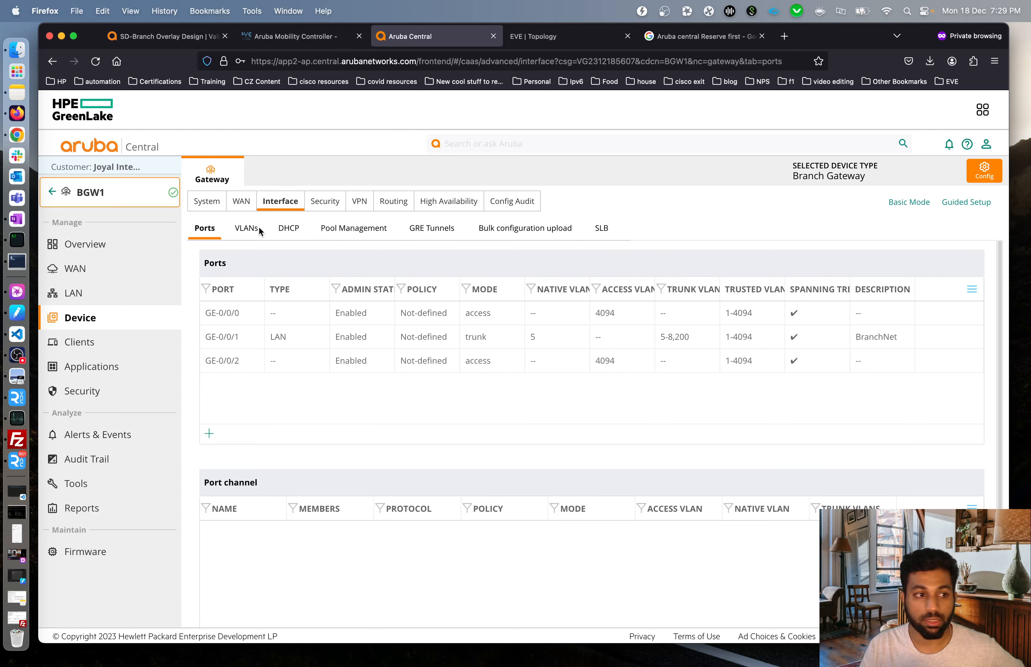
{"action": "left_click", "coordinate": [242, 229]}
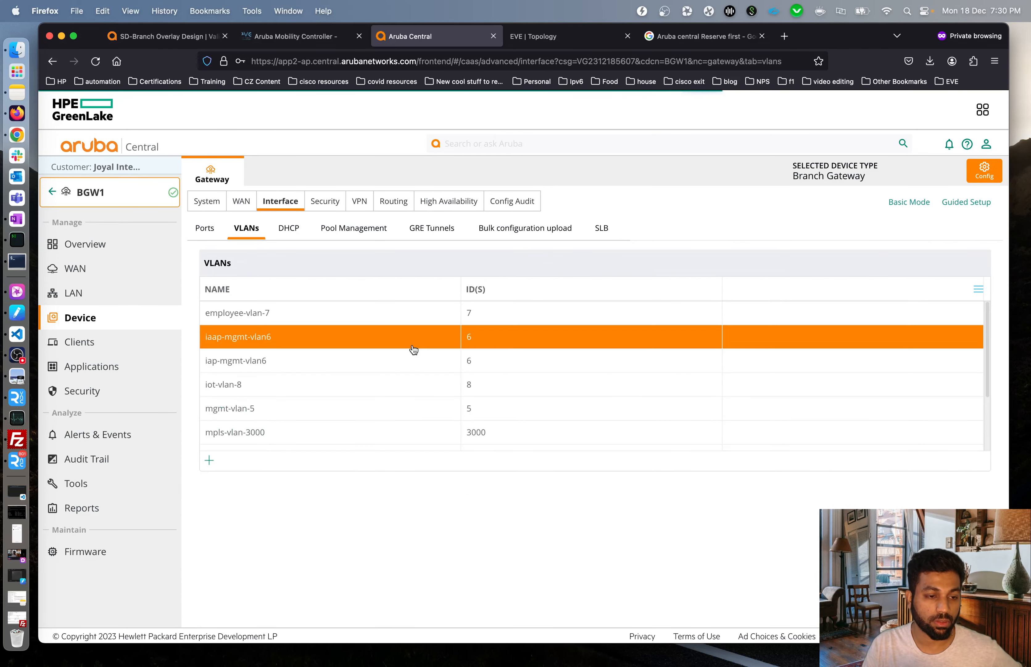
{"action": "scroll", "coordinate": [642, 342], "scroll_direction": "down", "scroll_amount": 3}
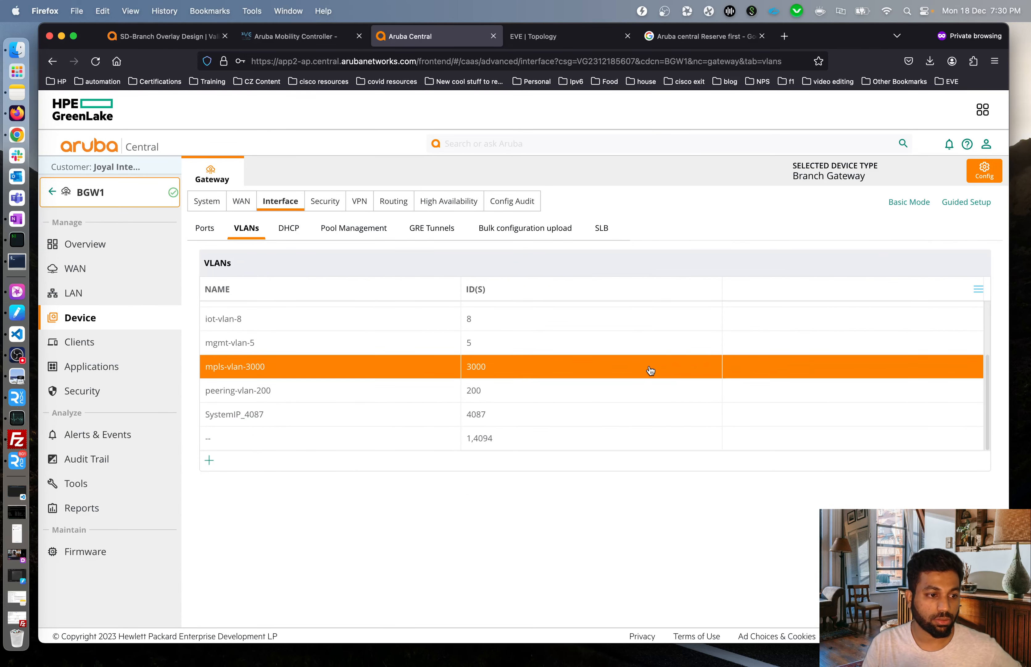
{"action": "left_click", "coordinate": [478, 446]}
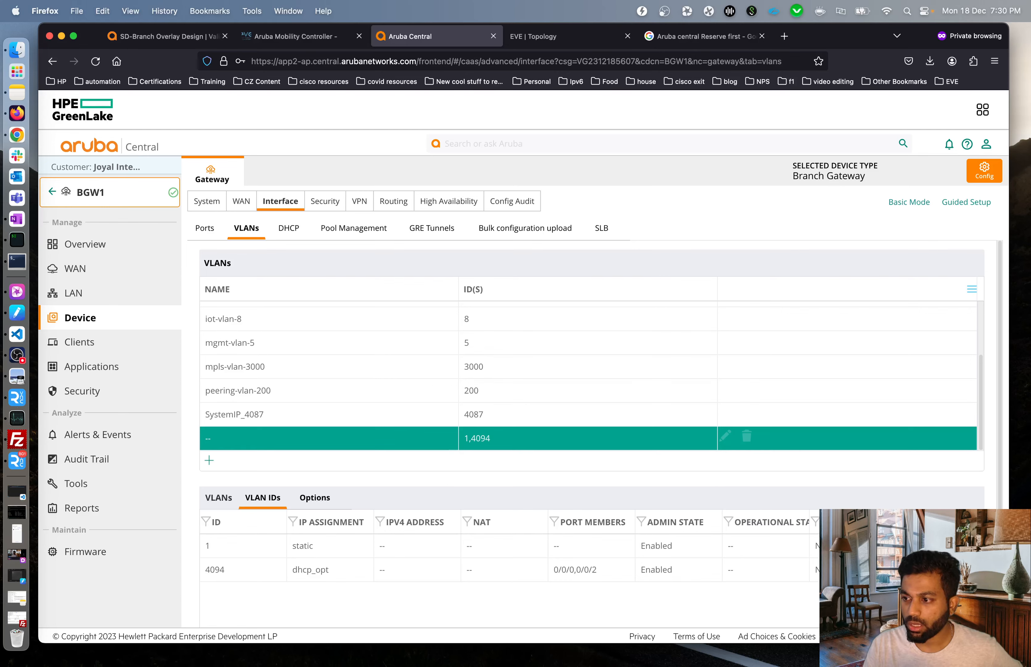
{"action": "left_click", "coordinate": [380, 571]}
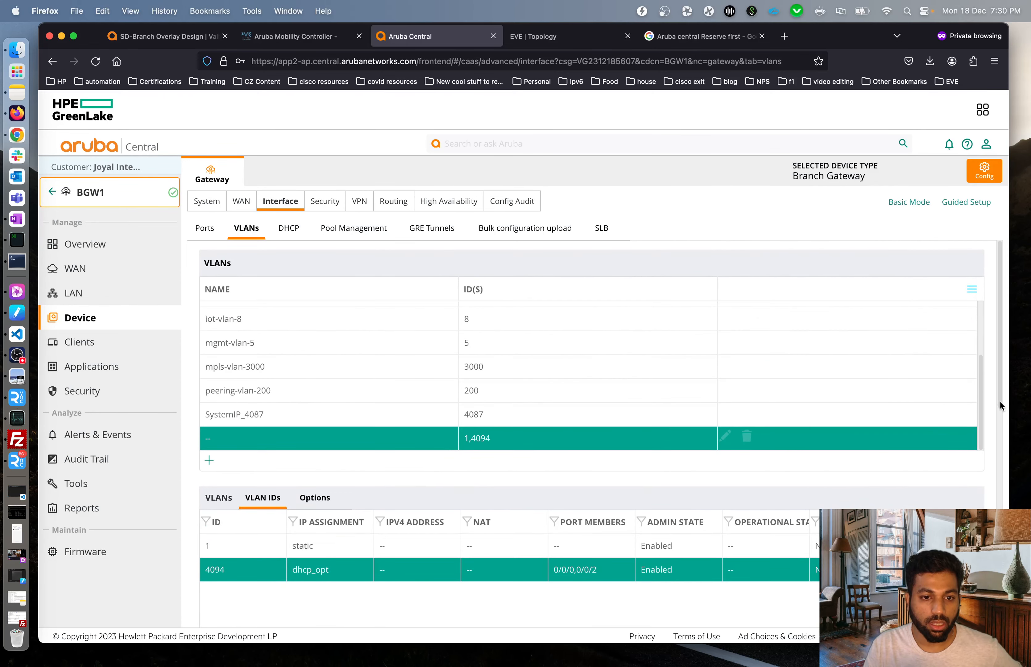
{"action": "left_click_drag", "start_coordinate": [1000, 400], "coordinate": [996, 622]}
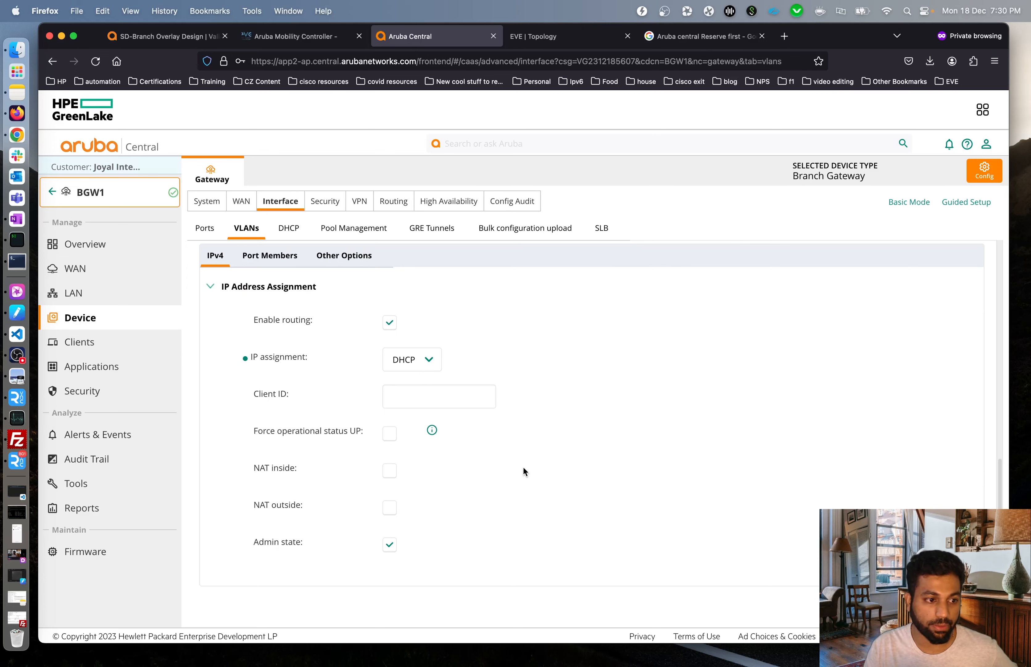
{"action": "left_click", "coordinate": [390, 510]}
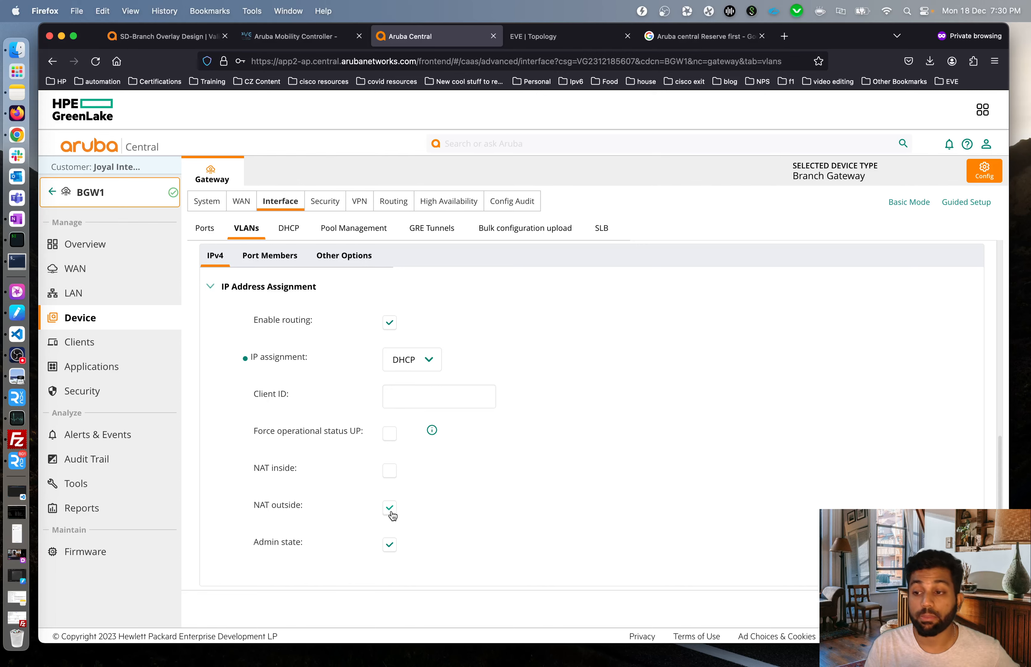
{"action": "left_click", "coordinate": [535, 41]}
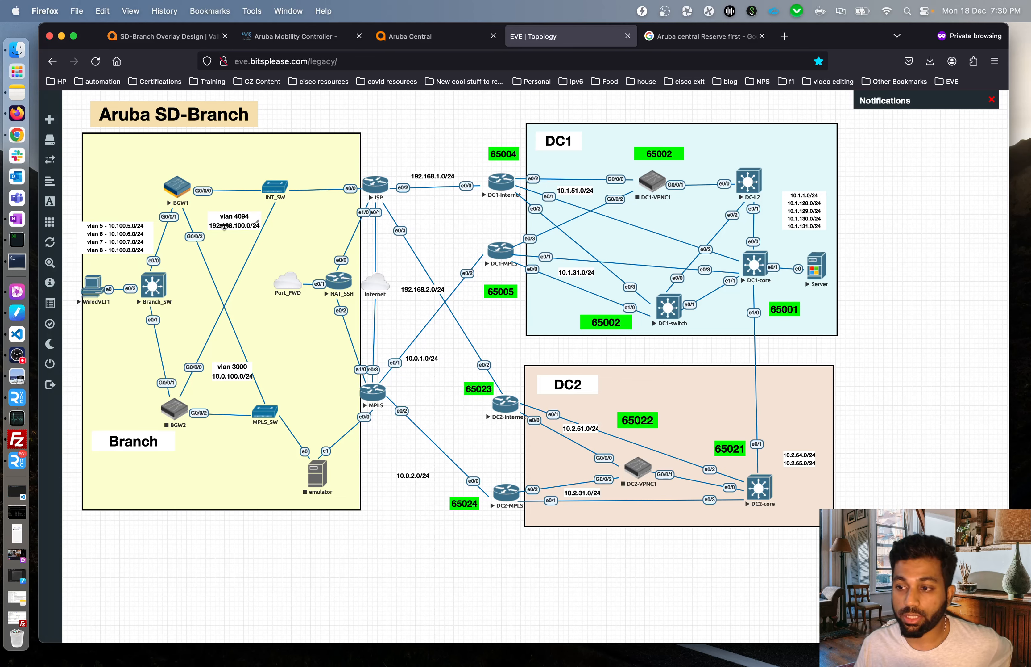
On the ISP router console, run show ip dhcp binding to confirm 192.168.100.2 is leased.
{"action": "left_click", "coordinate": [17, 261]}
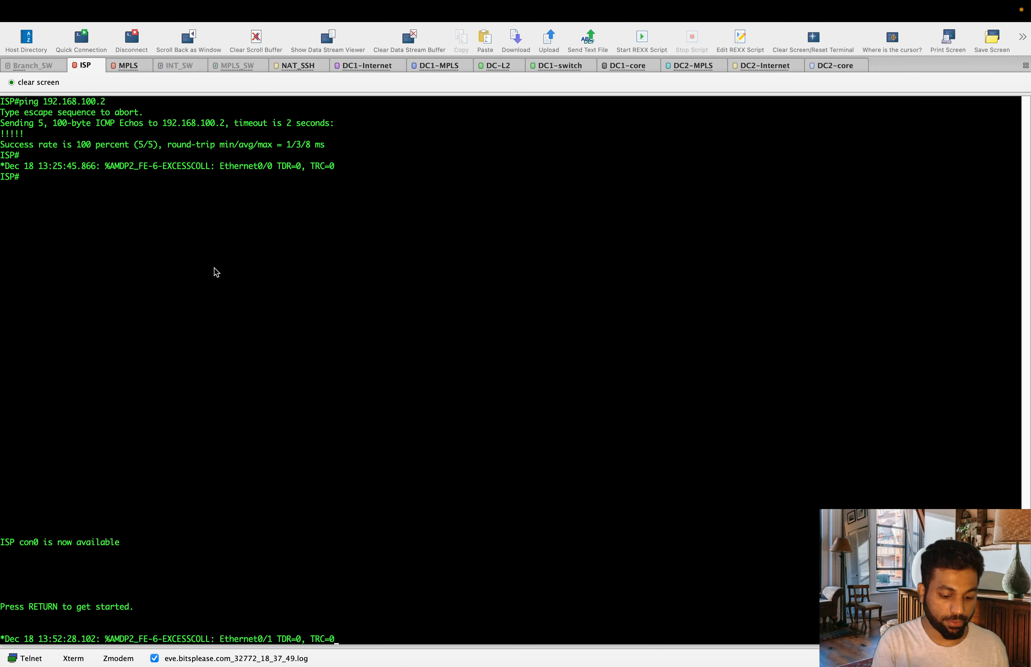
{"action": "key", "text": "Return"}
{"action": "key", "text": "Return"}
{"action": "key", "text": "Return"}
{"action": "key", "text": "Return"}
{"action": "key", "text": "Return"}
{"action": "type", "text": "en"}
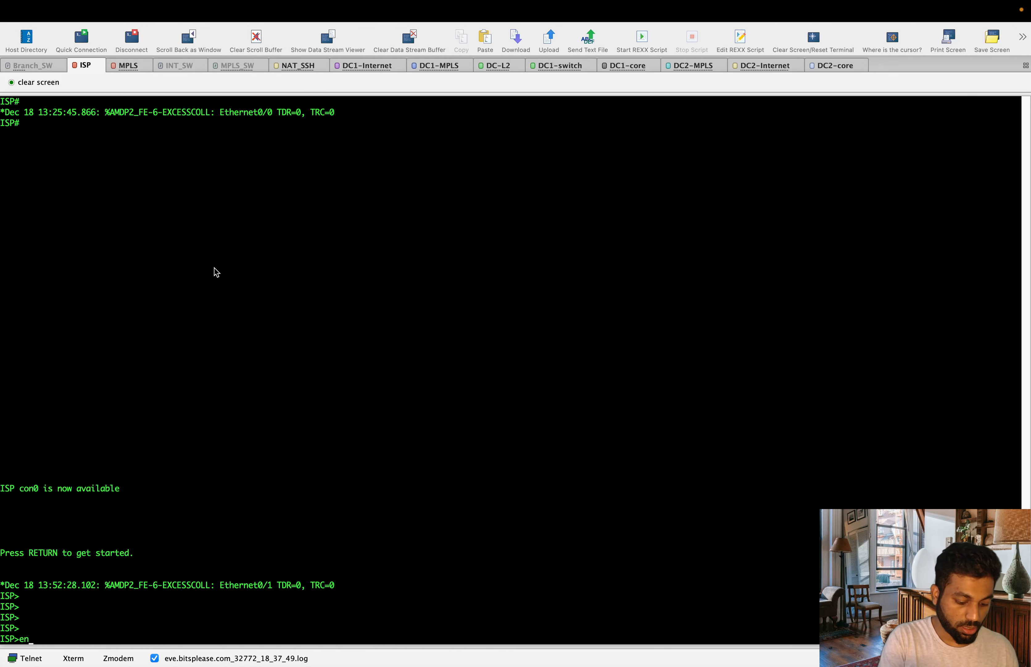
{"action": "key", "text": "Return"}
{"action": "type", "text": "show ip dh"}
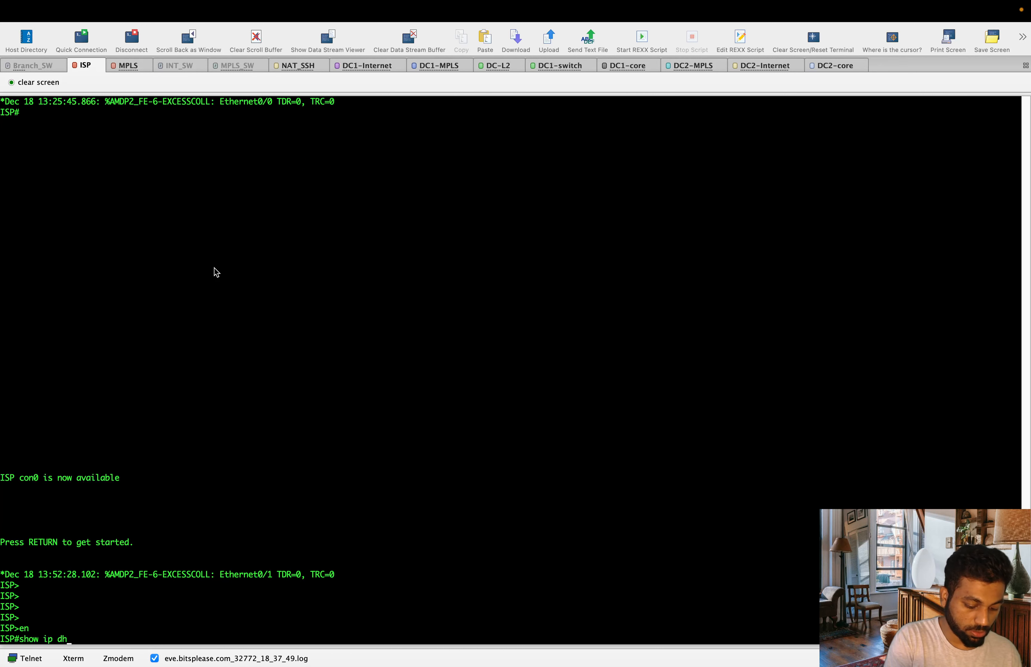
{"action": "type", "text": "cp bi"}
{"action": "key", "text": "Tab"}
{"action": "key", "text": "Return"}
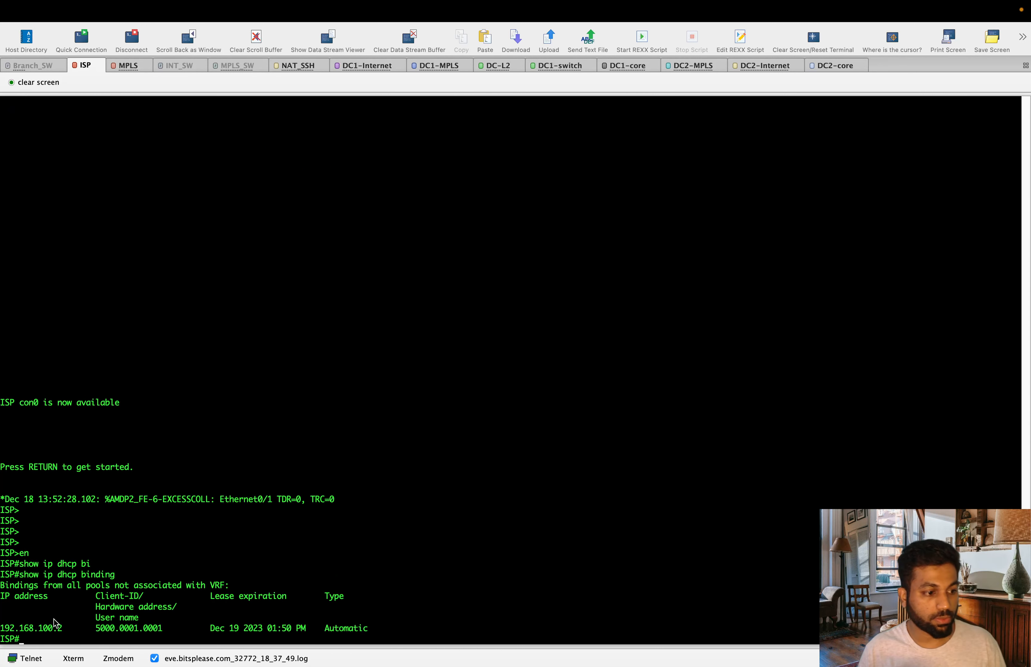
{"action": "key", "text": "ctrl+Left"}
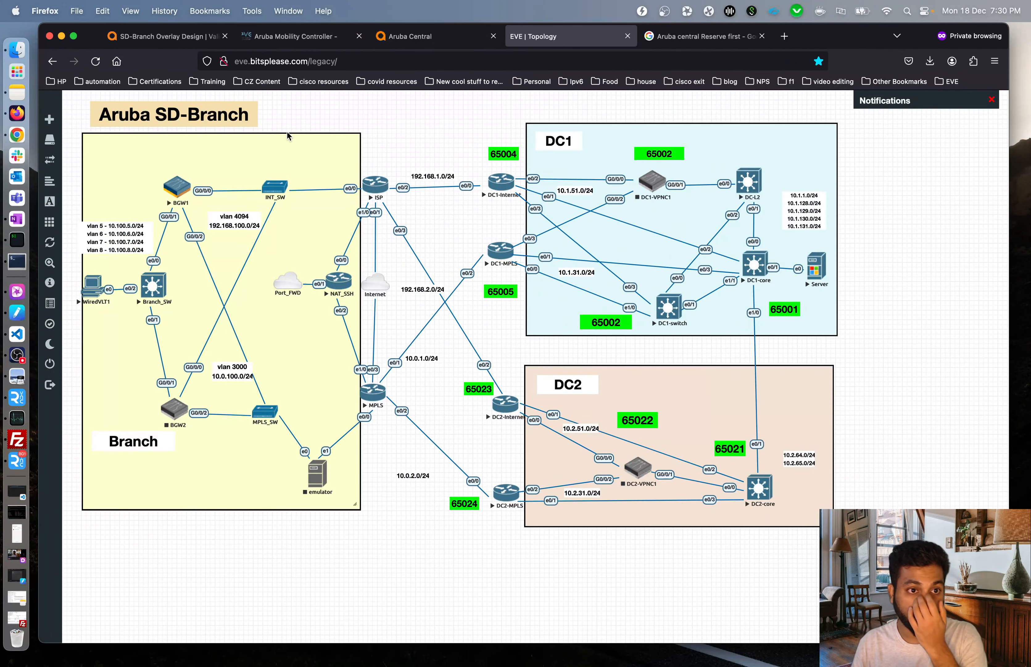
Dismiss the VLAN 4094 configuration failure, verify NAT outside stays enabled, and return to bits-branch.
{"action": "left_click", "coordinate": [409, 36]}
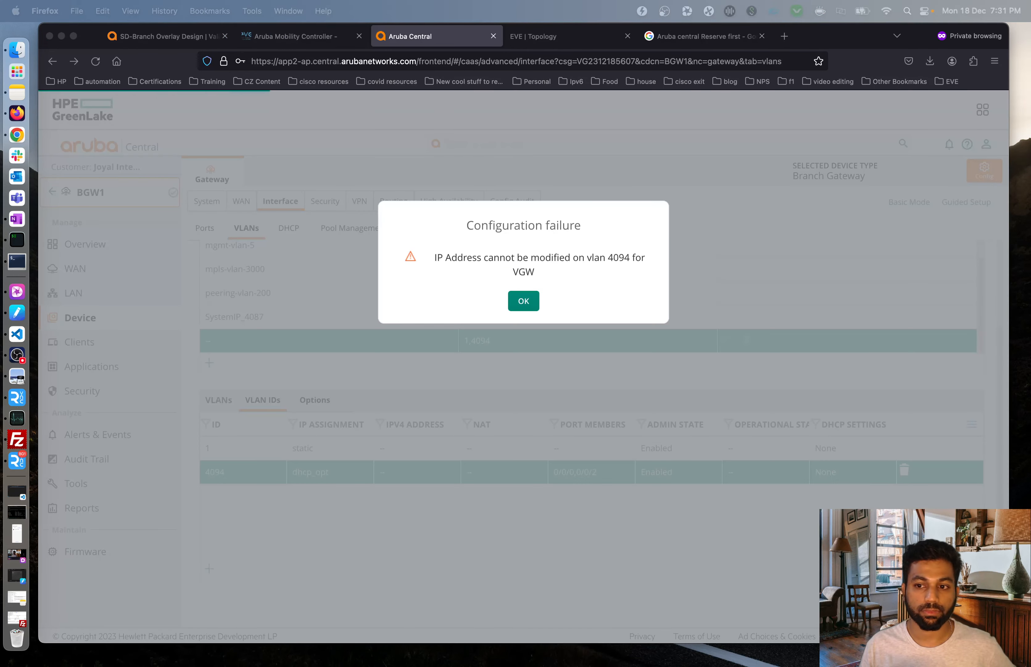
{"action": "left_click", "coordinate": [586, 307]}
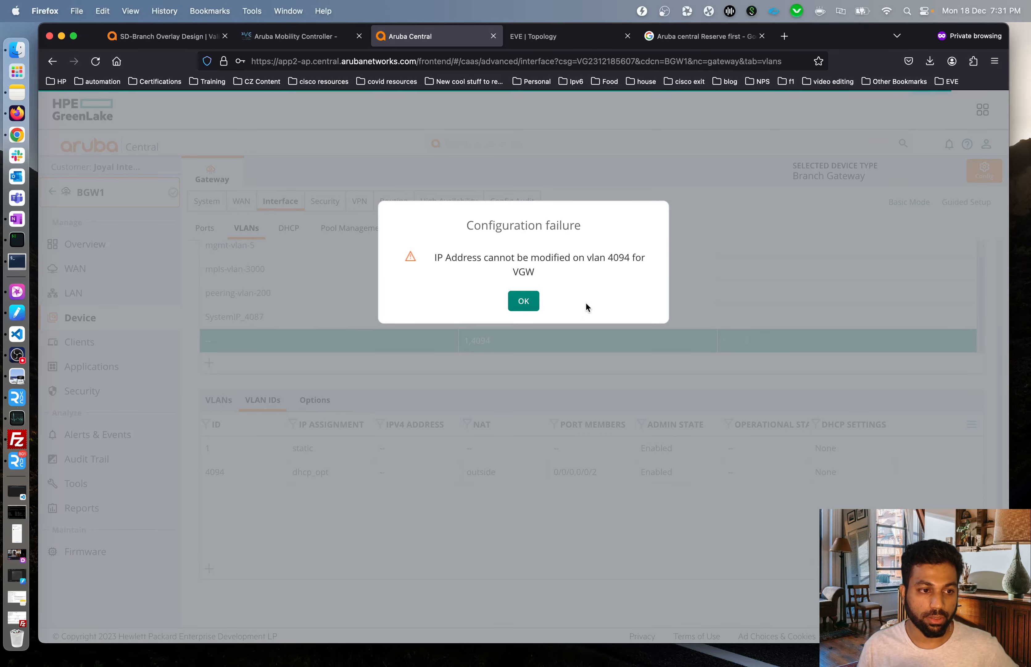
{"action": "left_click", "coordinate": [524, 301]}
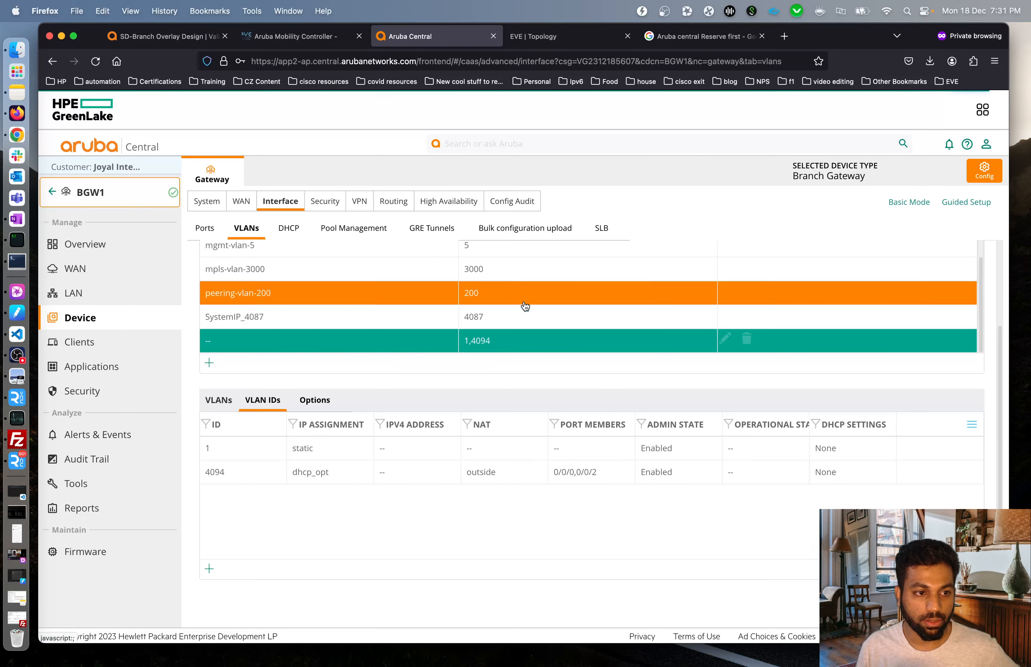
{"action": "left_click", "coordinate": [594, 476]}
{"action": "scroll", "coordinate": [602, 494], "scroll_direction": "up", "scroll_amount": 4}
{"action": "scroll", "coordinate": [636, 507], "scroll_direction": "down", "scroll_amount": 7}
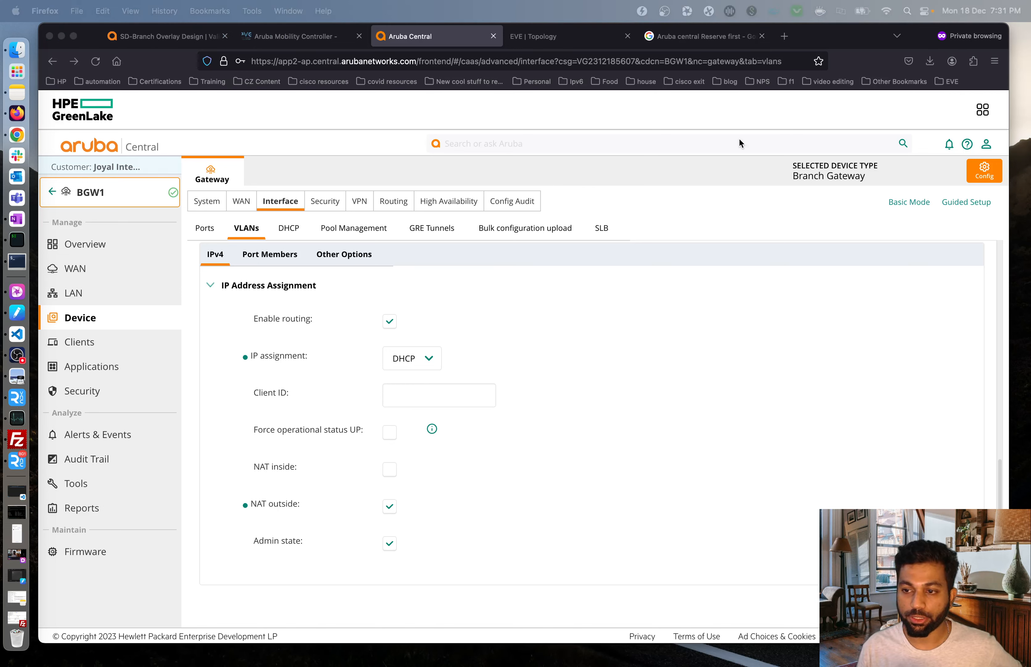
{"action": "left_click", "coordinate": [85, 159]}
{"action": "left_click", "coordinate": [50, 192]}
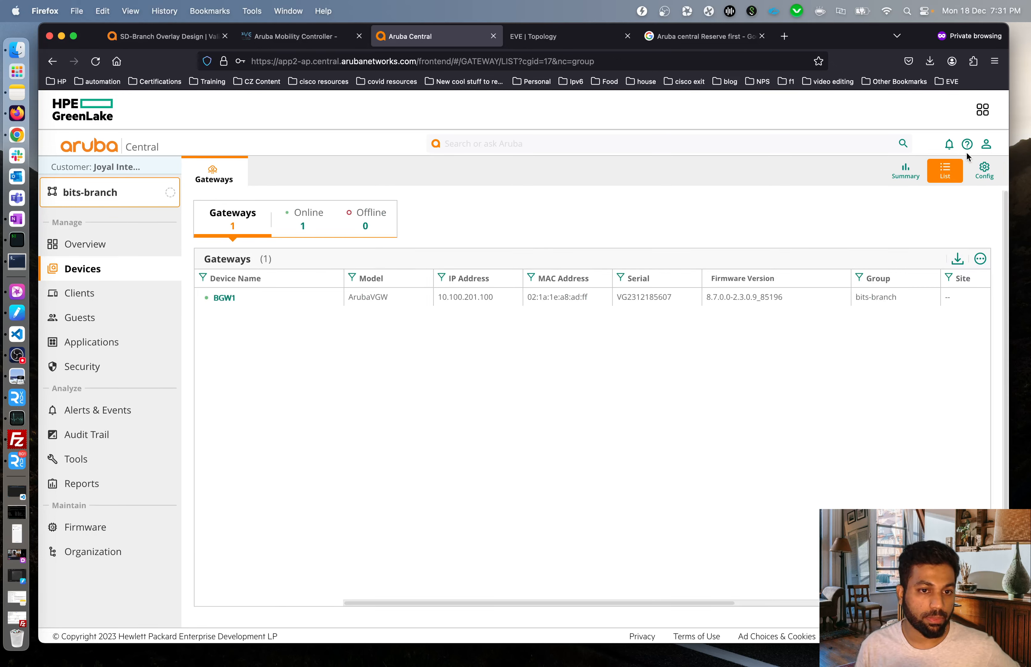
Review the bits-branch group's Interface Ports and topology wiring, then begin a New port entry.
{"action": "left_click", "coordinate": [985, 170]}
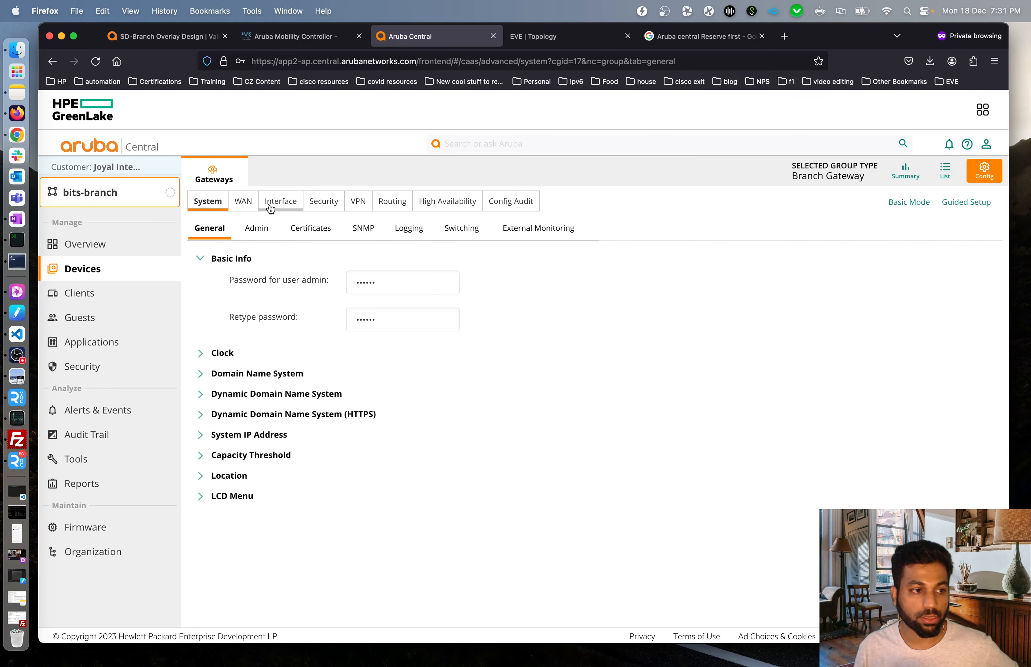
{"action": "left_click", "coordinate": [280, 210]}
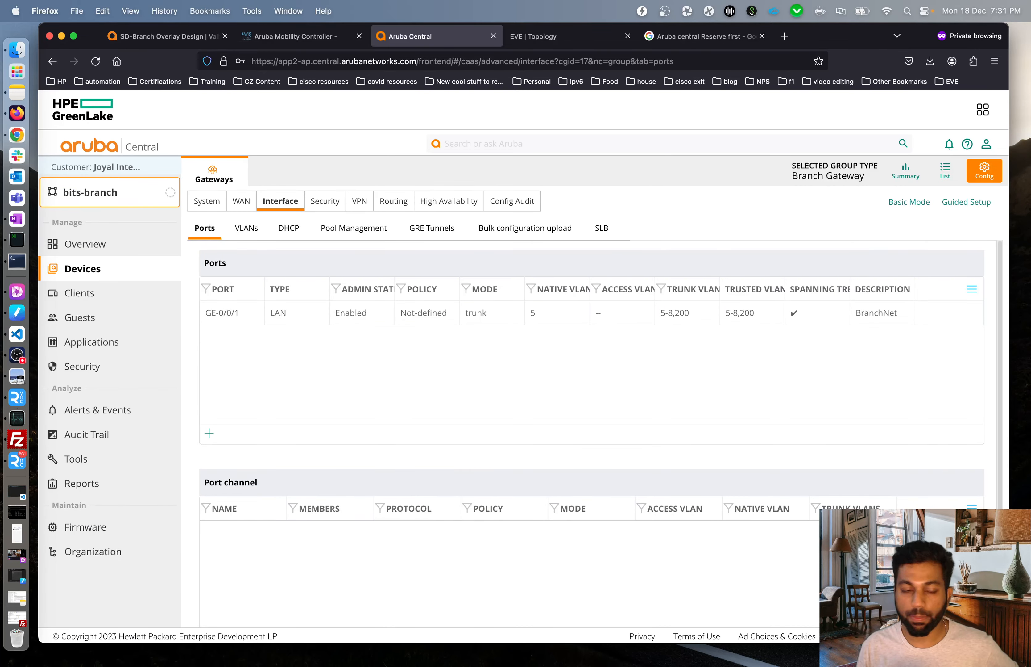
{"action": "left_click", "coordinate": [239, 318]}
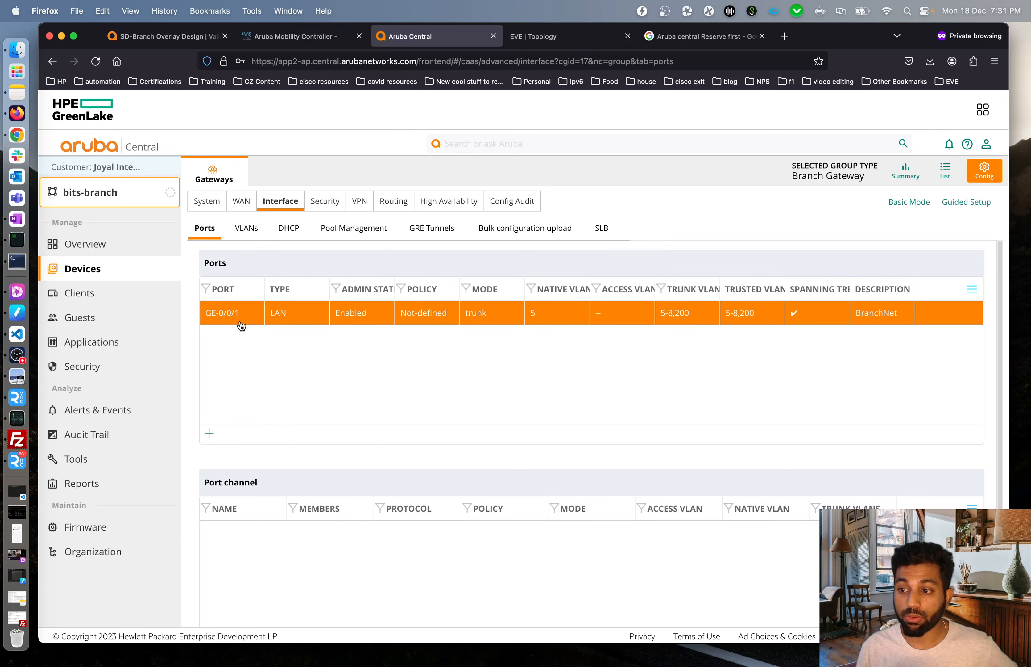
{"action": "left_click", "coordinate": [555, 37]}
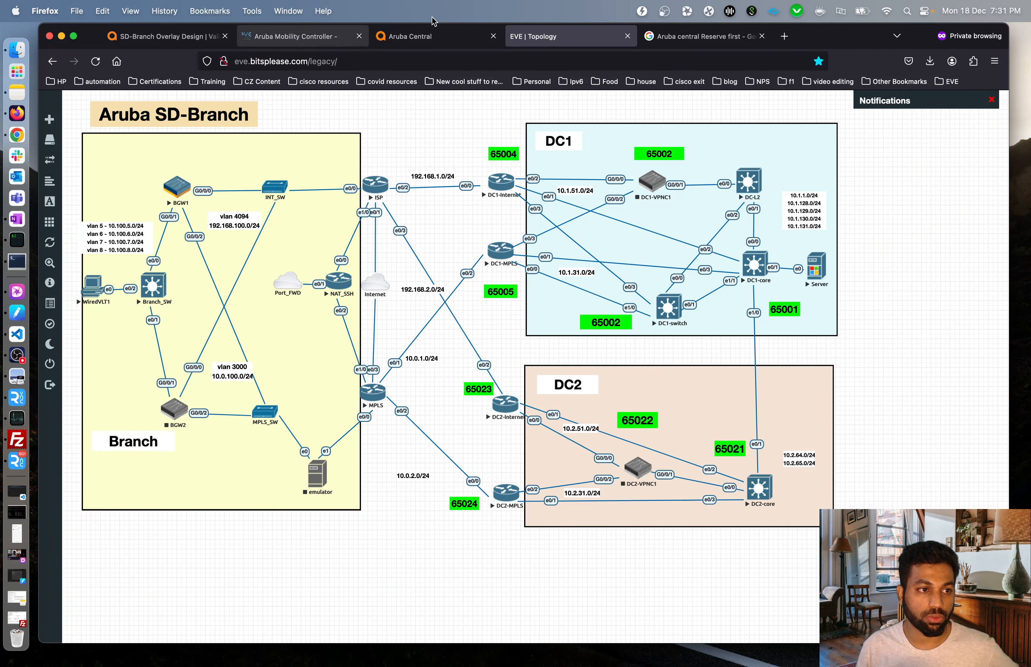
{"action": "left_click", "coordinate": [461, 38]}
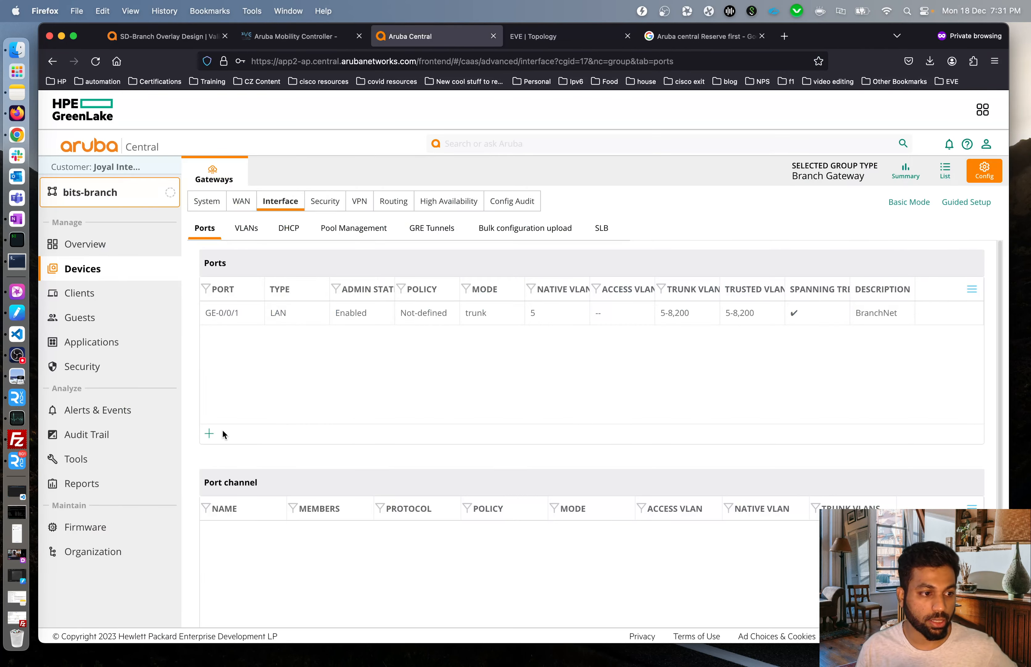
{"action": "left_click", "coordinate": [209, 433]}
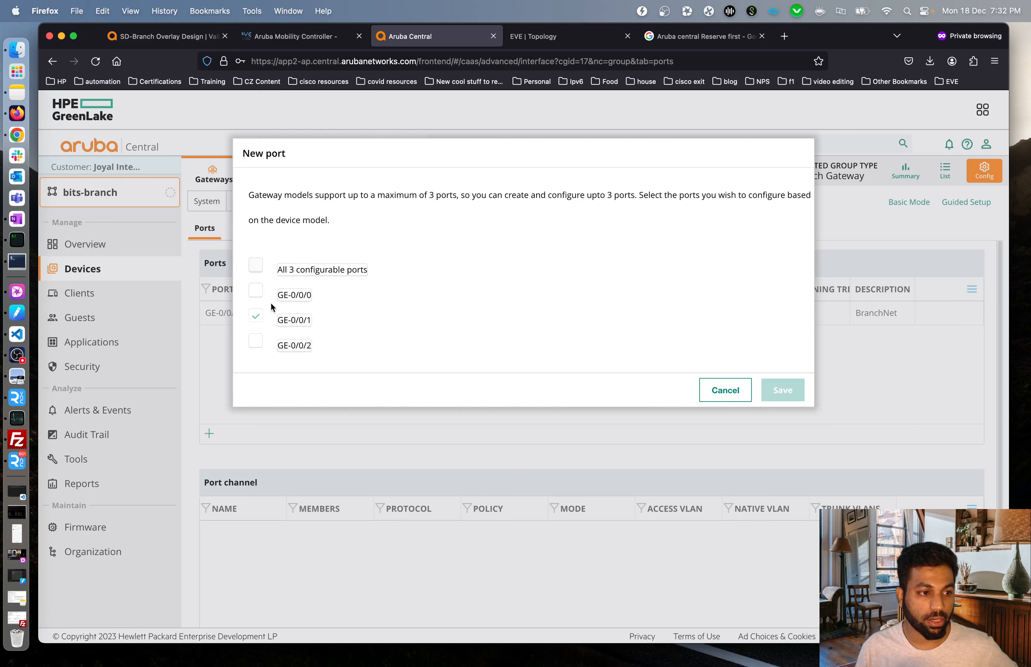
Add GE-0/0/0 and GE-0/0/2 as new group ports, save, and go back to the gateway list.
{"action": "left_click", "coordinate": [255, 291]}
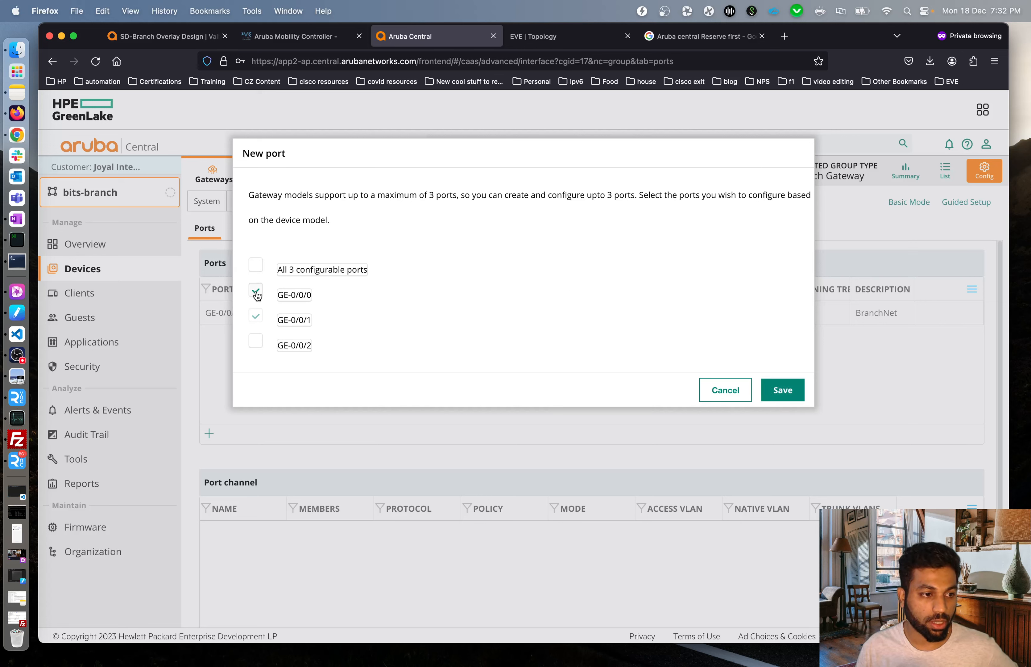
{"action": "left_click", "coordinate": [256, 343]}
{"action": "left_click", "coordinate": [783, 389]}
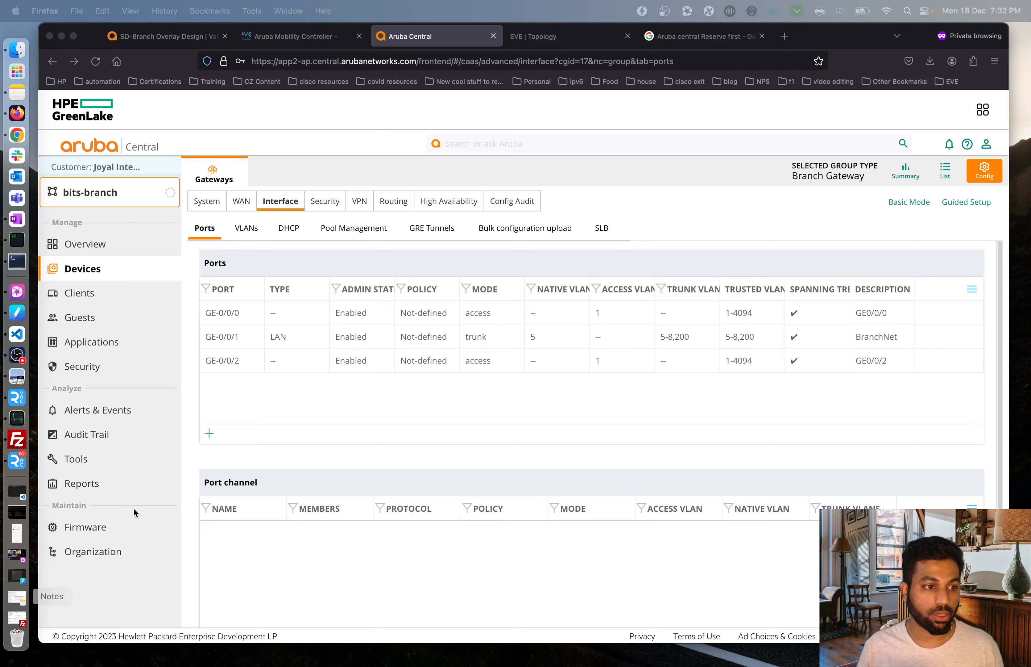
{"action": "left_click", "coordinate": [286, 446]}
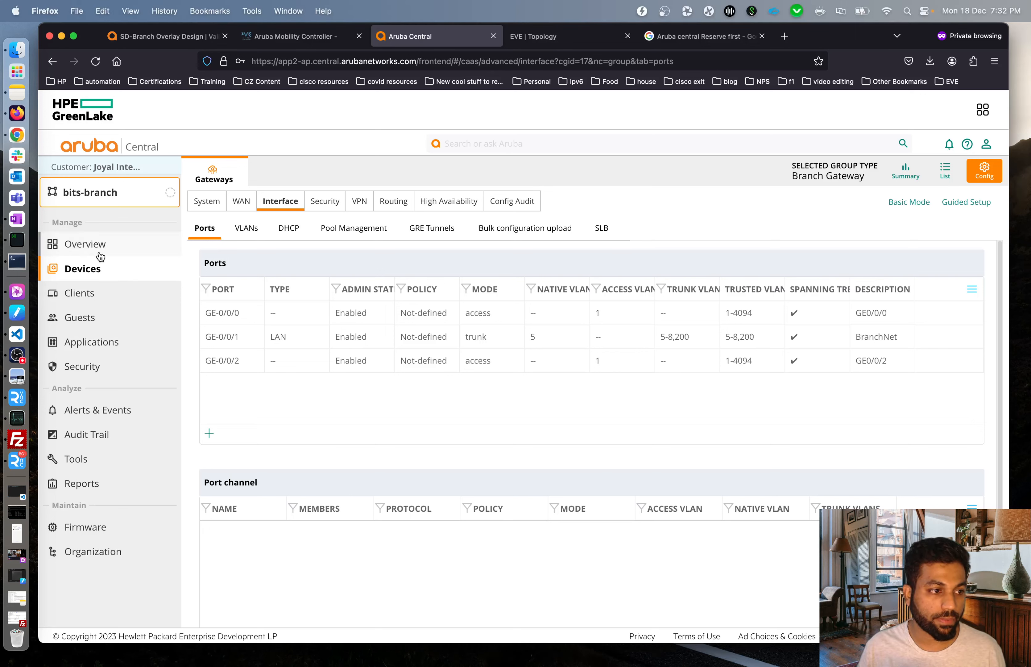
{"action": "left_click", "coordinate": [945, 173]}
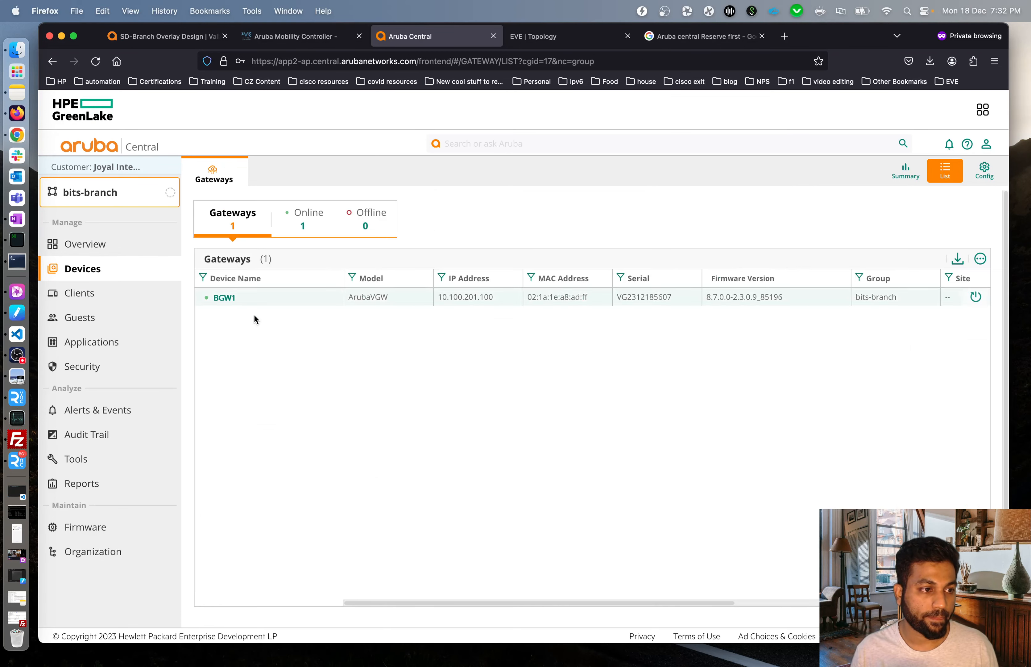
Open BGW1's device interface ports and bring up port GE-0/0/2's settings.
{"action": "left_click", "coordinate": [224, 298]}
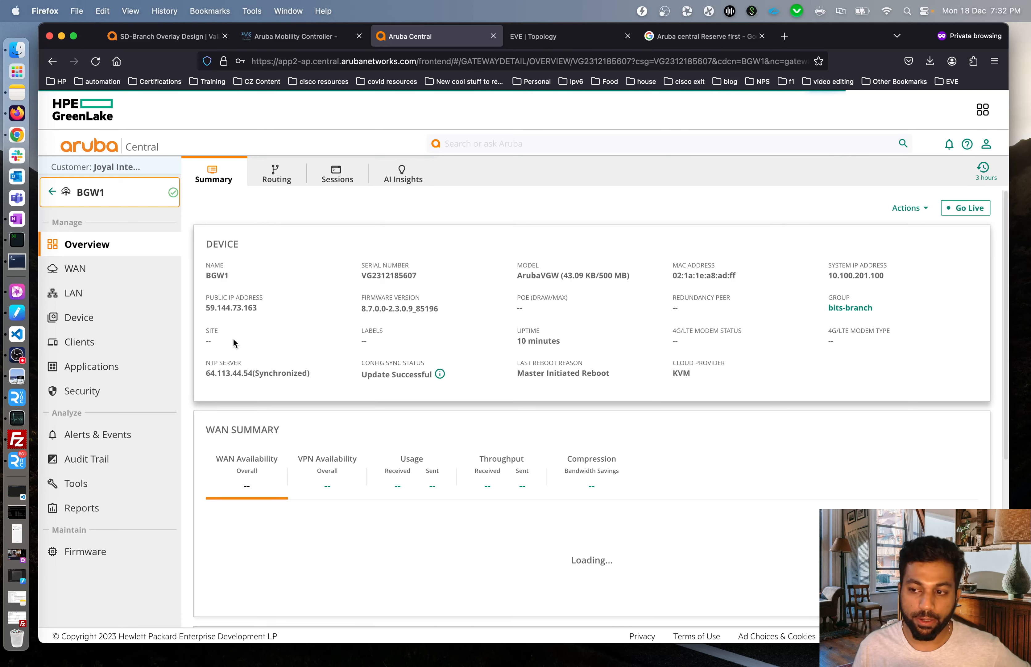
{"action": "left_click", "coordinate": [79, 317]}
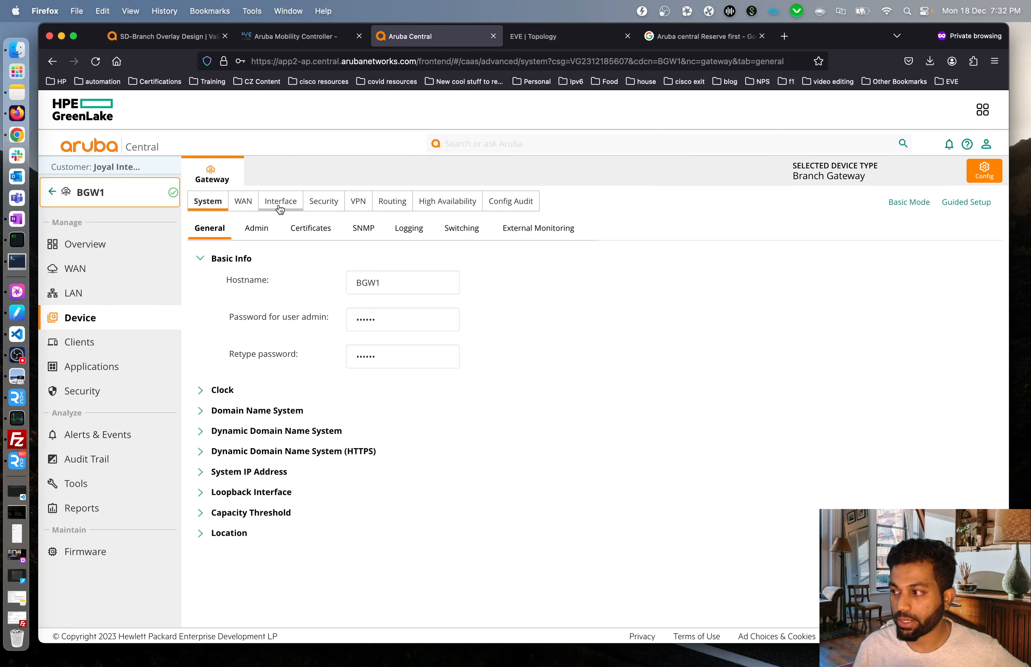
{"action": "left_click", "coordinate": [280, 208]}
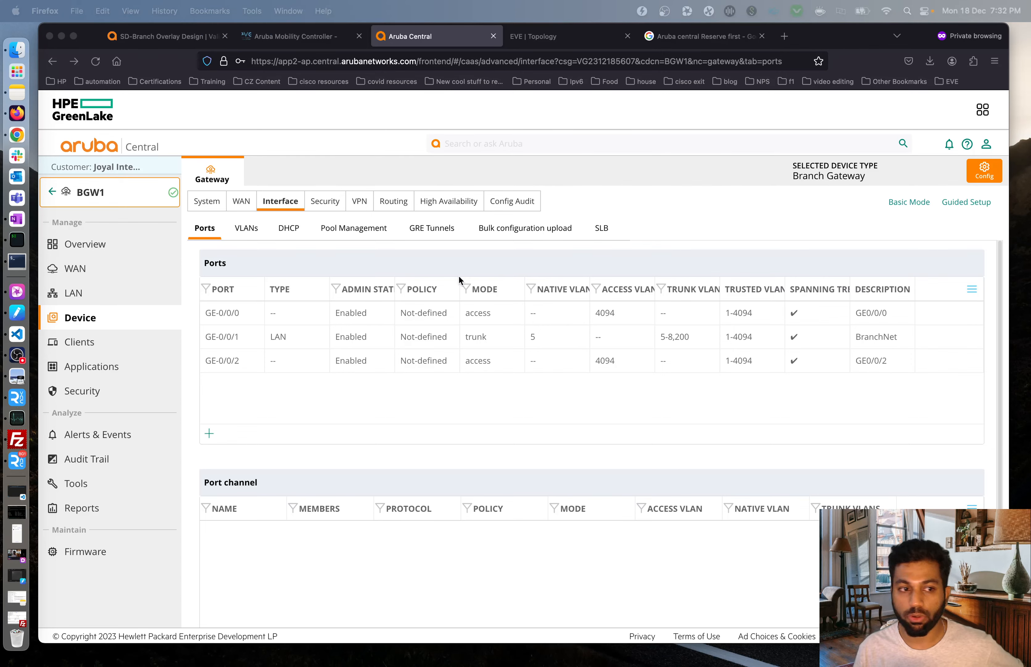
{"action": "left_click", "coordinate": [301, 405]}
{"action": "left_click", "coordinate": [229, 366]}
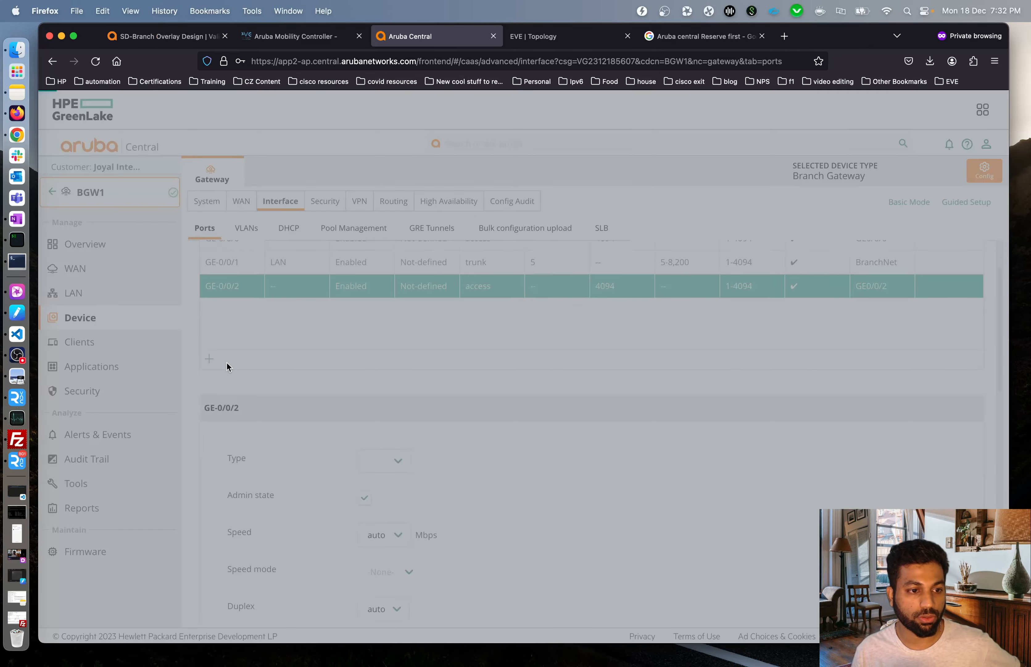
{"action": "scroll", "coordinate": [734, 456], "scroll_direction": "down", "scroll_amount": 5}
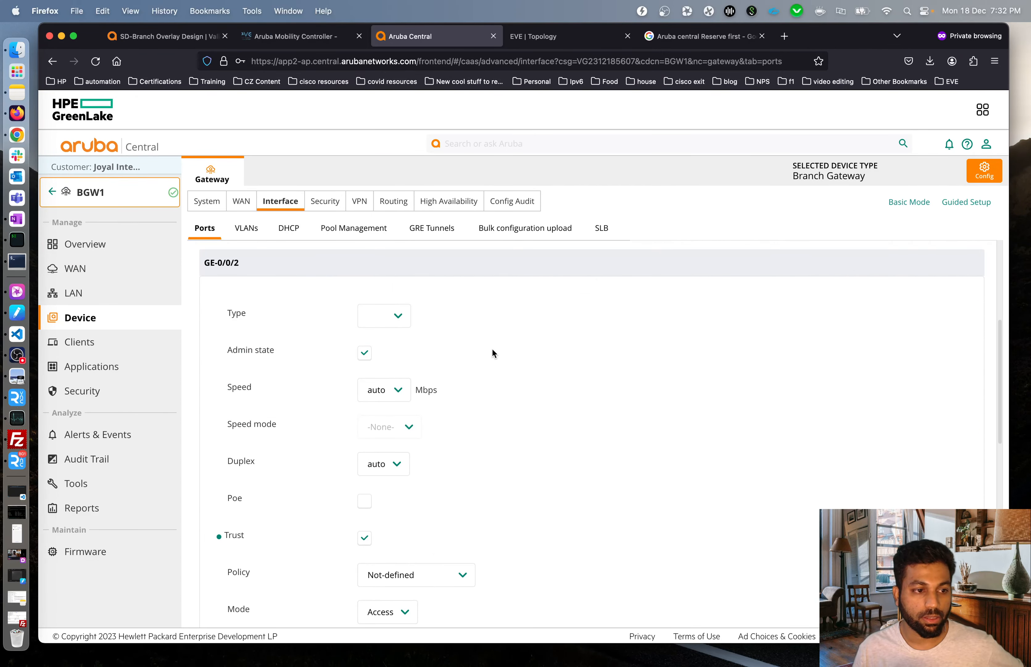
{"action": "left_click", "coordinate": [390, 315]}
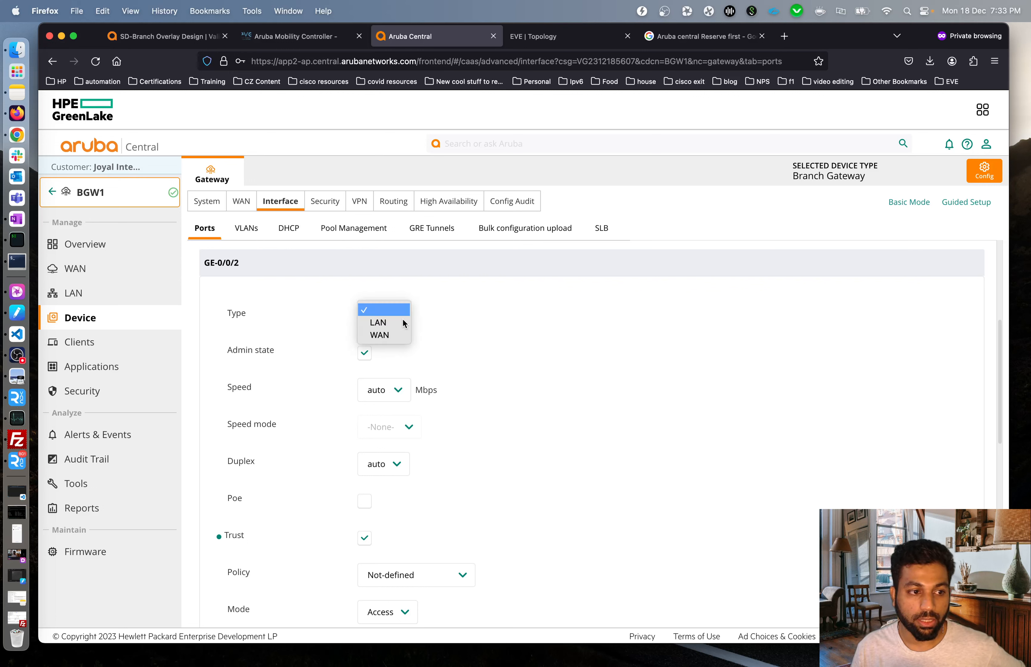
{"action": "left_click", "coordinate": [399, 336]}
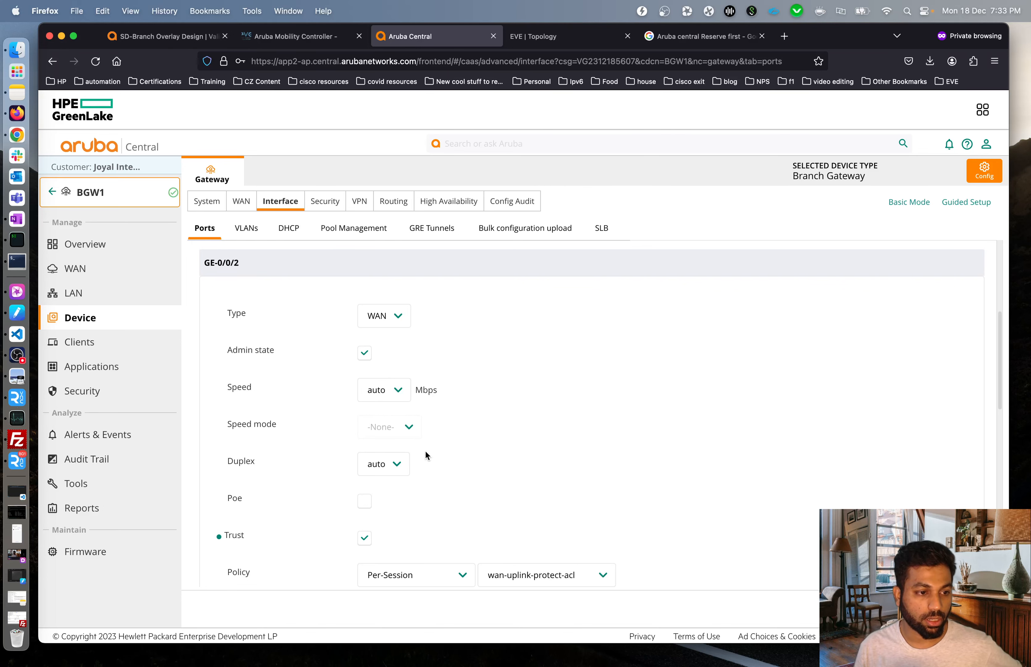
{"action": "left_click_drag", "start_coordinate": [1001, 374], "coordinate": [1005, 451]}
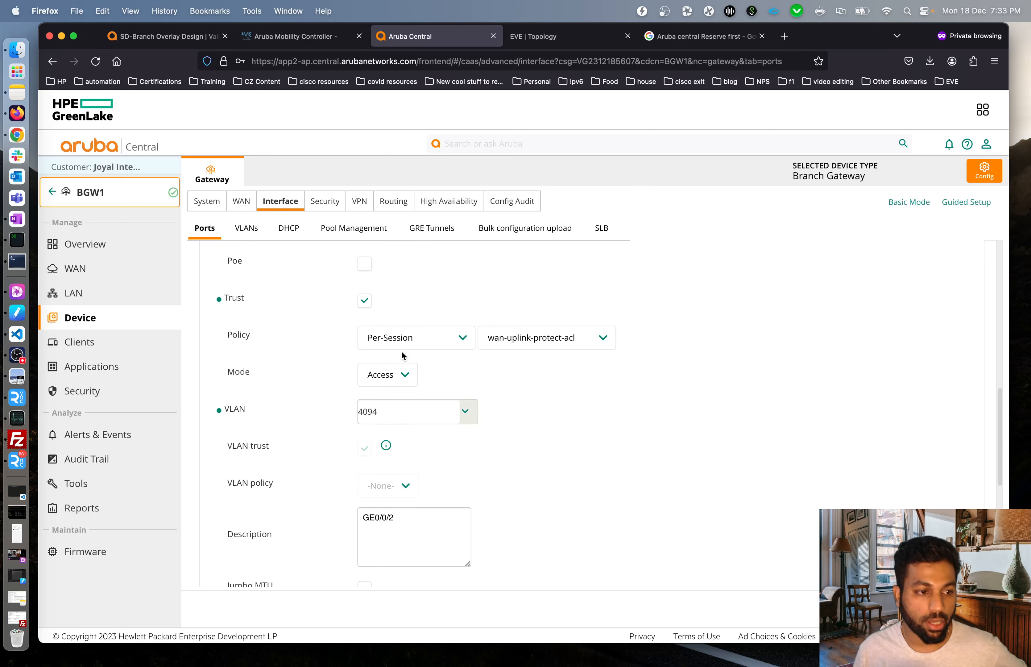
Set GE-0/0/2's policy ACL to allowall, access VLAN to 3000, and description to MPLS-Uplink.
{"action": "left_click", "coordinate": [584, 343]}
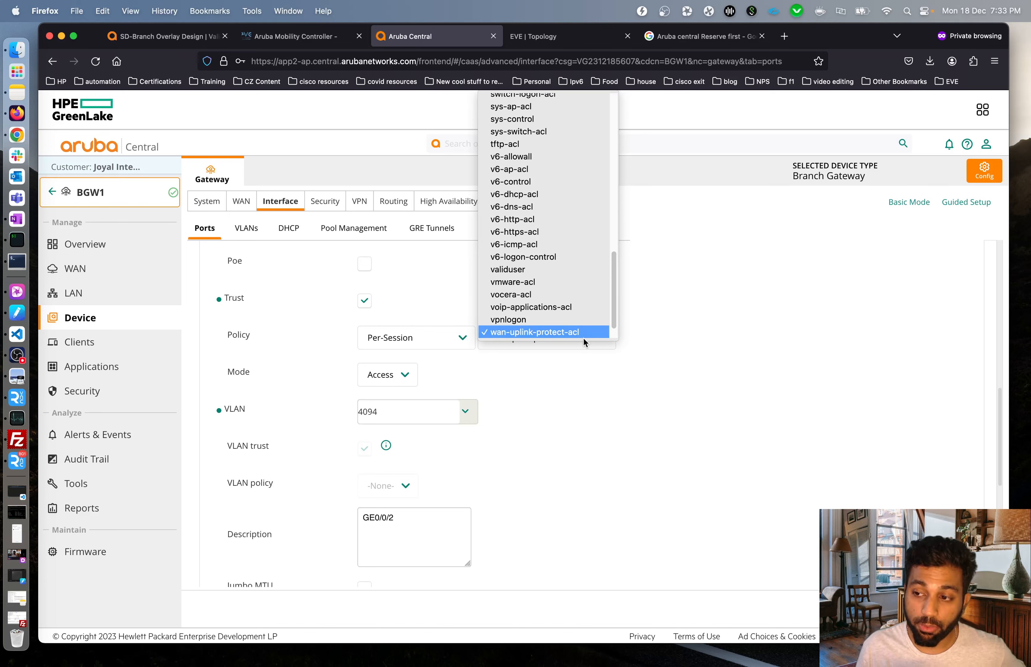
{"action": "scroll", "coordinate": [584, 329], "scroll_direction": "up", "scroll_amount": 15}
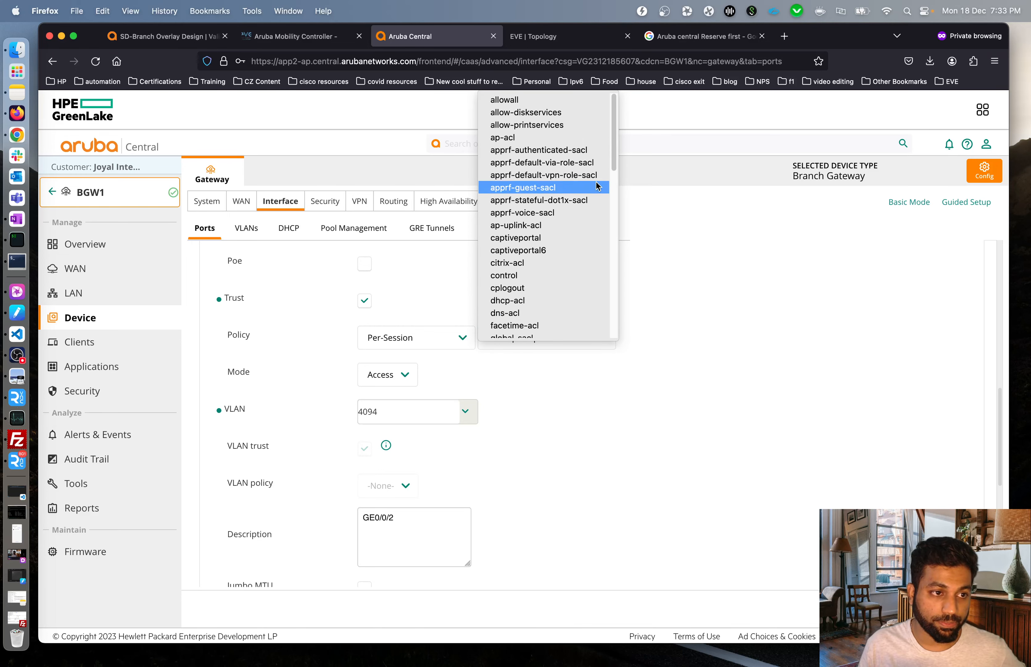
{"action": "left_click", "coordinate": [547, 100]}
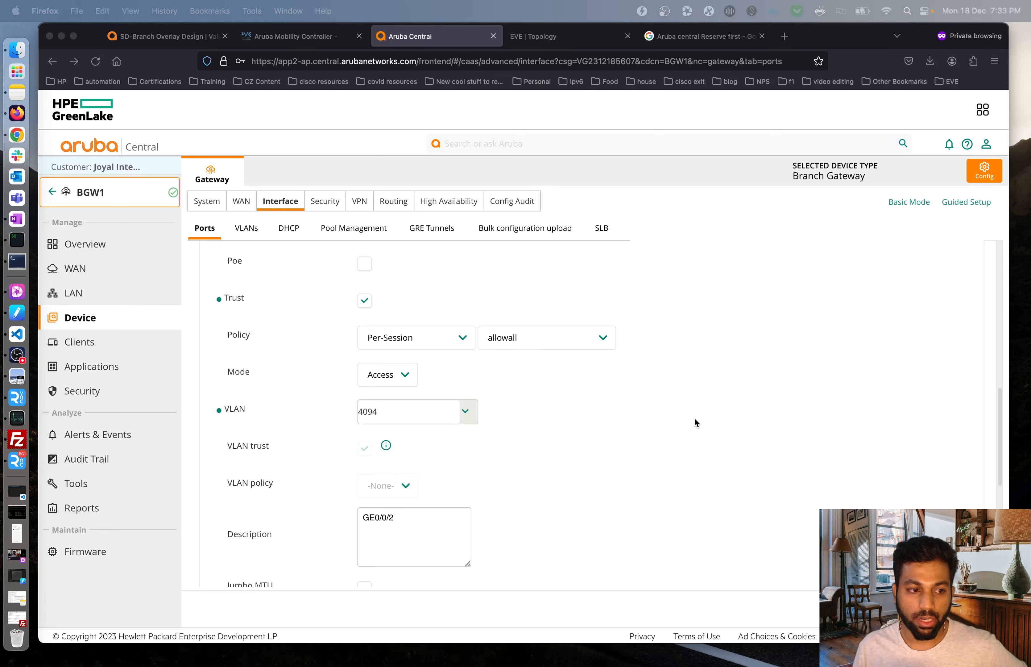
{"action": "left_click", "coordinate": [668, 409]}
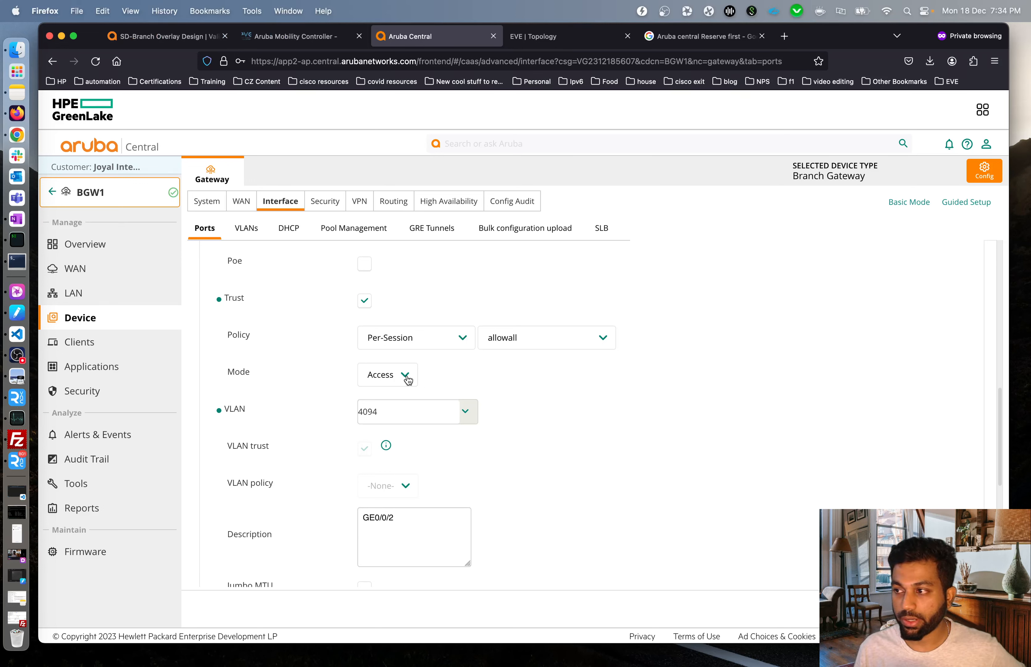
{"action": "left_click", "coordinate": [464, 414]}
{"action": "scroll", "coordinate": [455, 460], "scroll_direction": "down", "scroll_amount": 3}
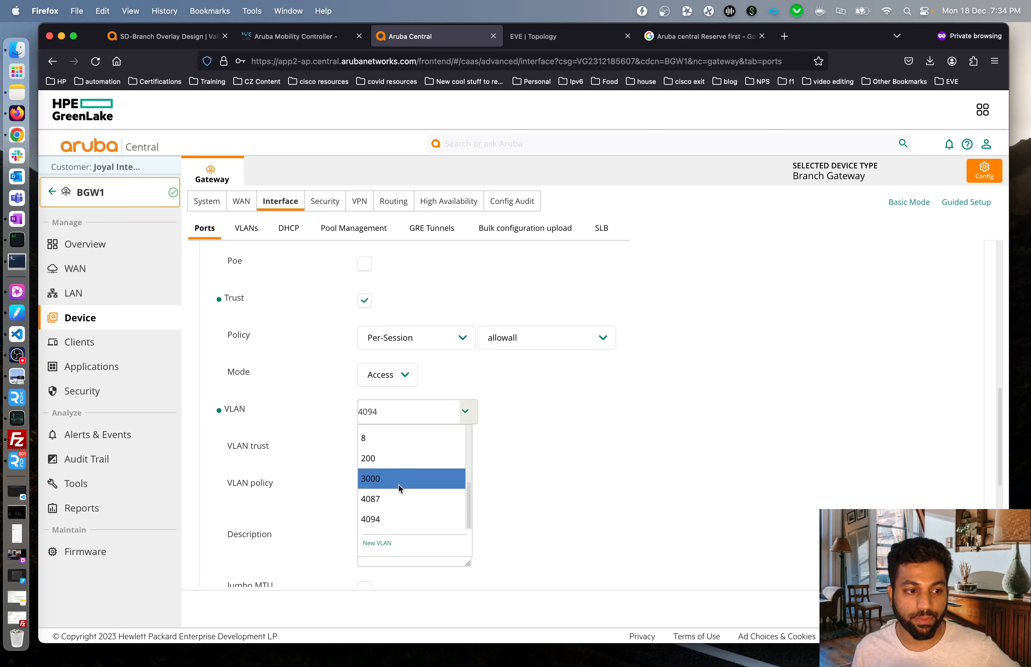
{"action": "left_click", "coordinate": [385, 479]}
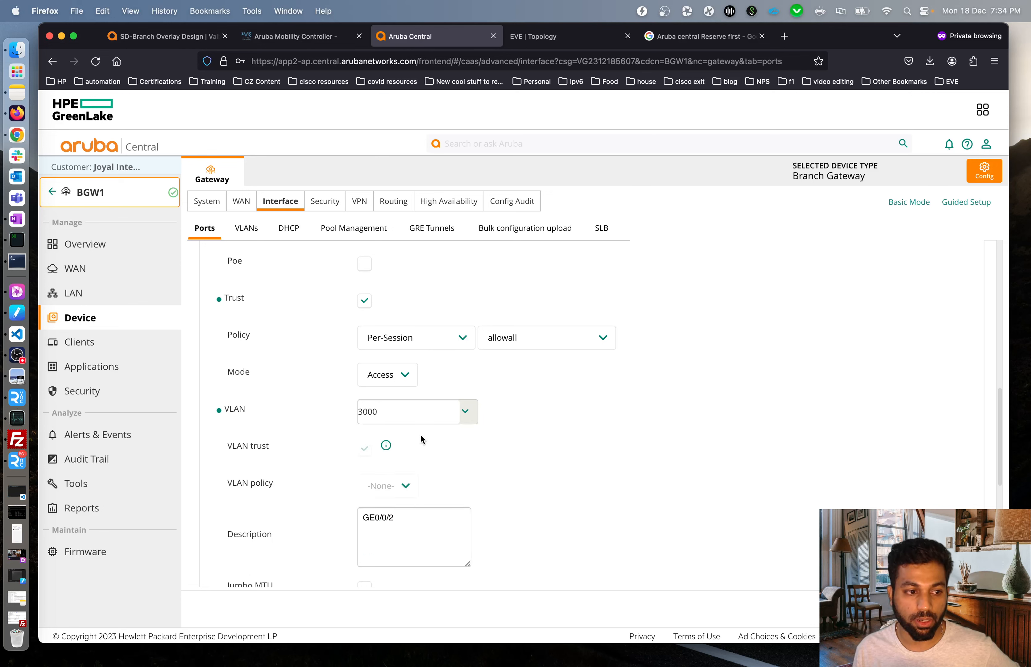
{"action": "scroll", "coordinate": [632, 436], "scroll_direction": "down", "scroll_amount": 3}
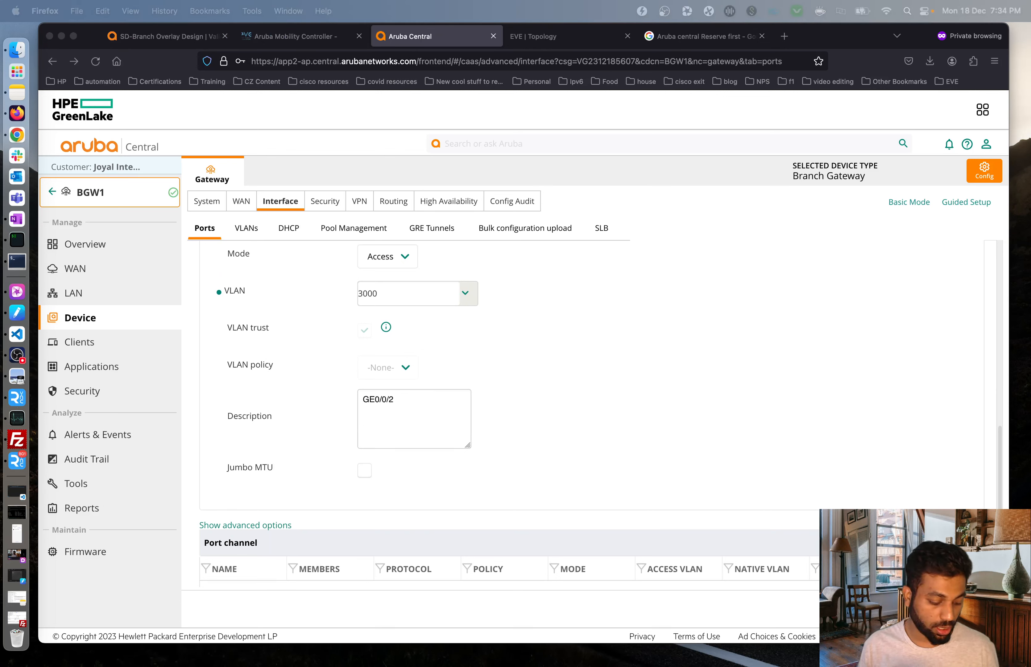
{"action": "left_click_drag", "start_coordinate": [417, 398], "coordinate": [328, 396]}
{"action": "type", "text": "MPLS-Uplink"}
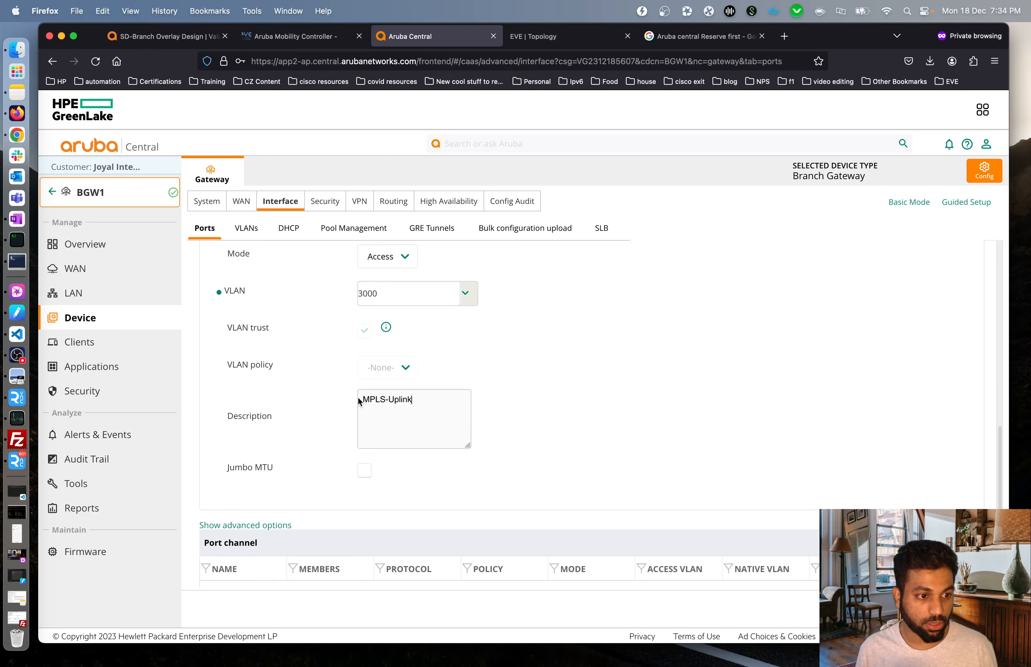
{"action": "left_click", "coordinate": [535, 409]}
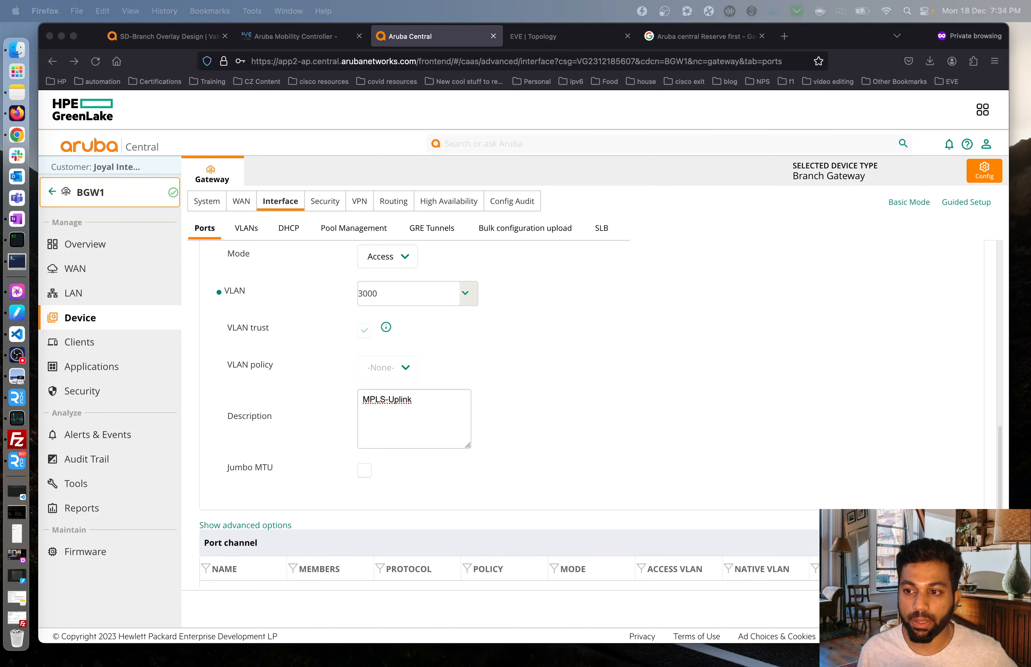
{"action": "left_click", "coordinate": [566, 427]}
Save the GE-0/0/2 port settings, confirm the warning, and open port GE-0/0/0.
{"action": "left_click", "coordinate": [966, 608]}
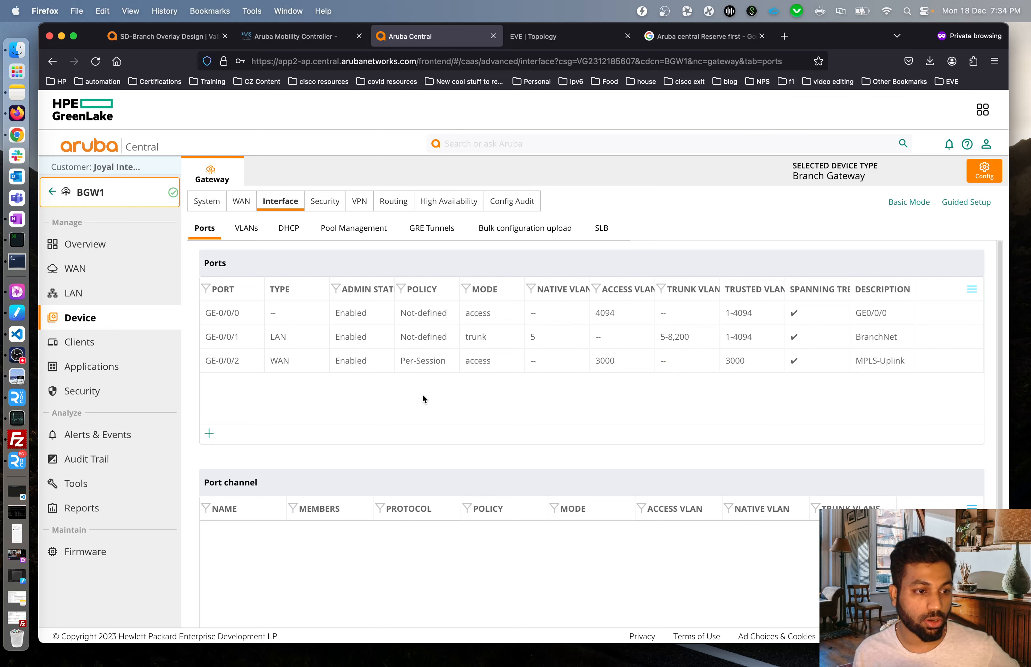
{"action": "left_click", "coordinate": [581, 320]}
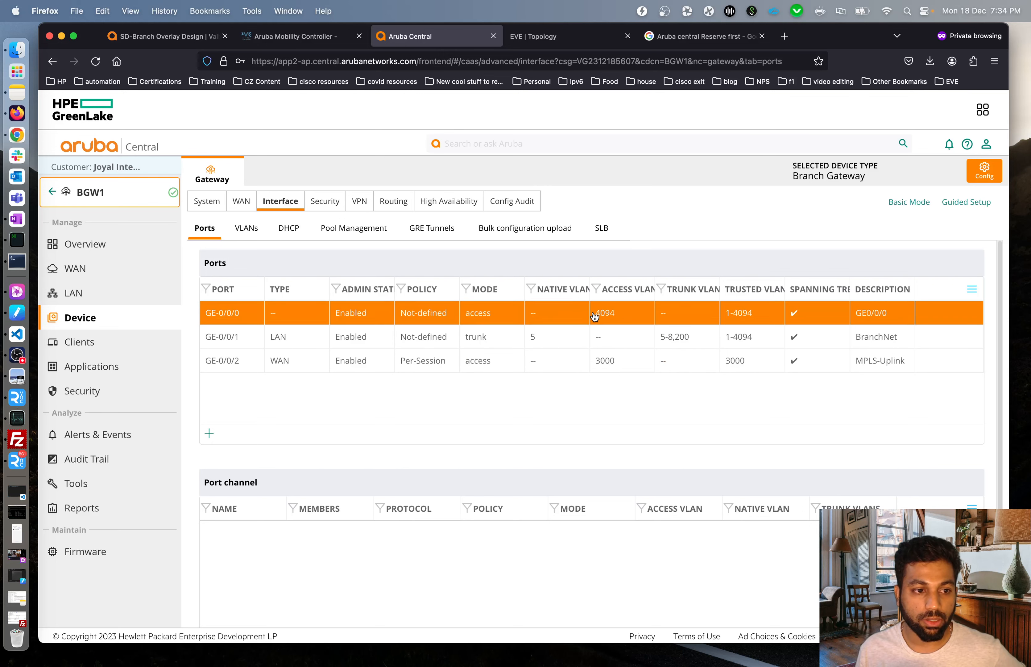
{"action": "left_click", "coordinate": [350, 366]}
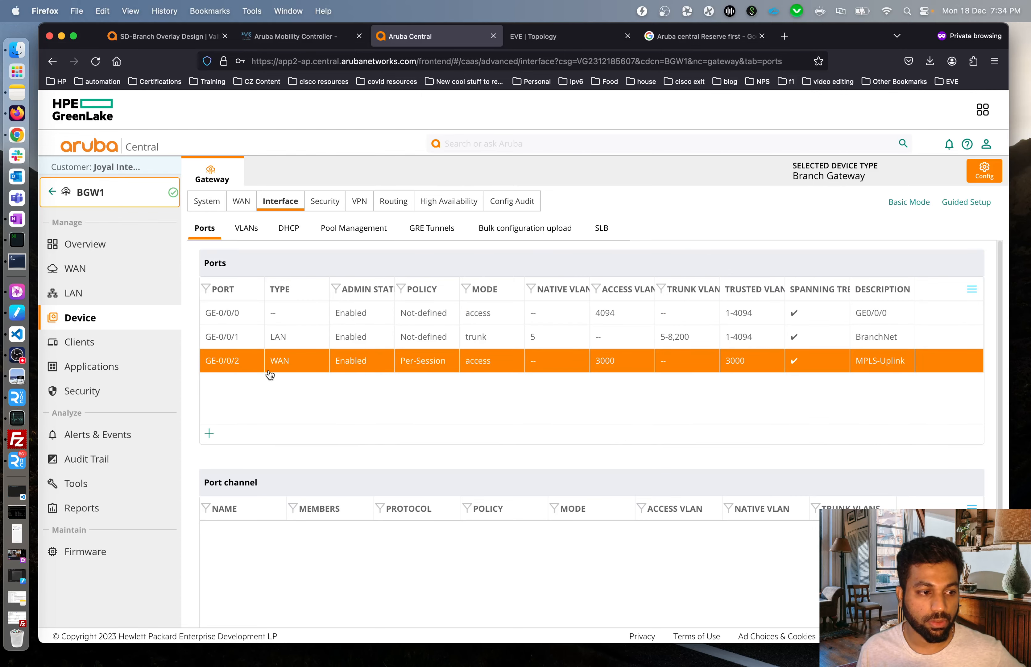
{"action": "left_click", "coordinate": [285, 313]}
Set port GE-0/0/0's type to WAN.
{"action": "scroll", "coordinate": [285, 314], "scroll_direction": "up", "scroll_amount": 5}
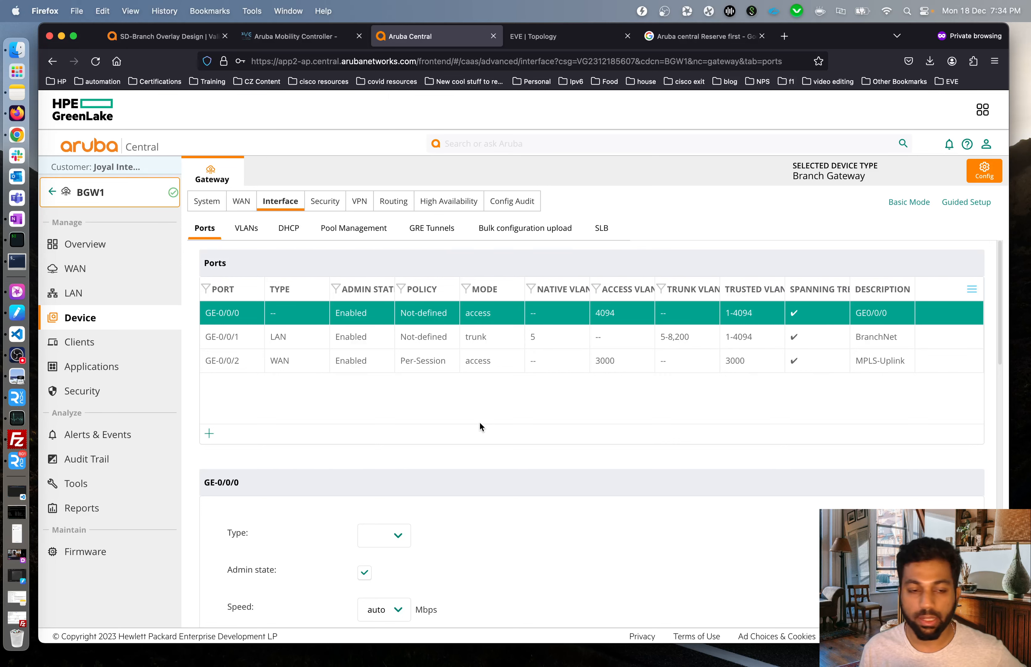
{"action": "scroll", "coordinate": [400, 416], "scroll_direction": "down", "scroll_amount": 6}
{"action": "left_click", "coordinate": [398, 285]}
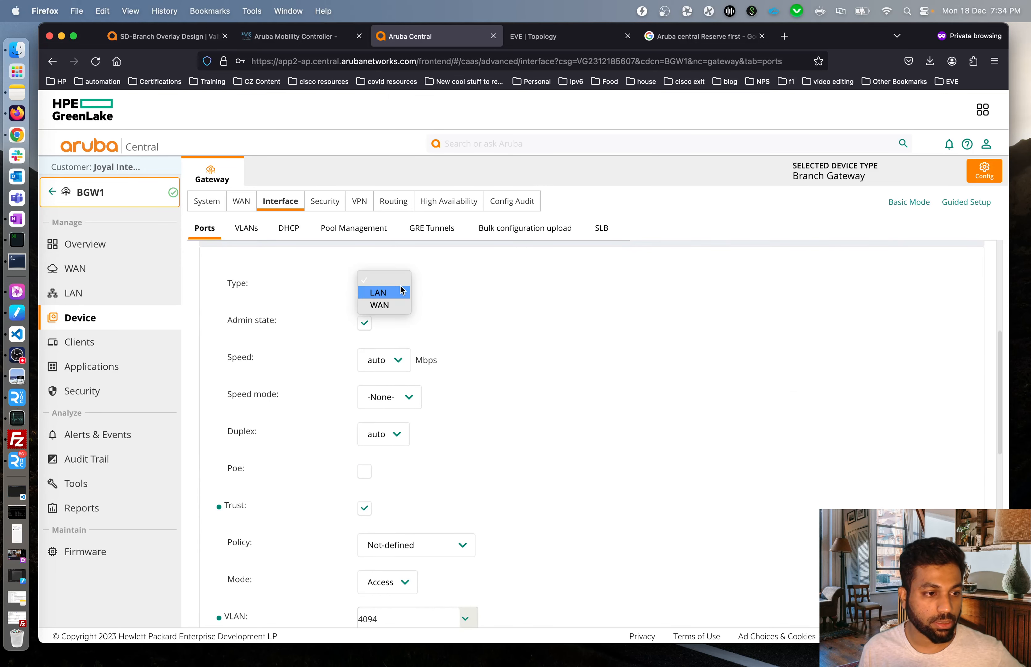
{"action": "left_click", "coordinate": [399, 305]}
{"action": "scroll", "coordinate": [499, 326], "scroll_direction": "down", "scroll_amount": 3}
{"action": "scroll", "coordinate": [498, 327], "scroll_direction": "up", "scroll_amount": 2}
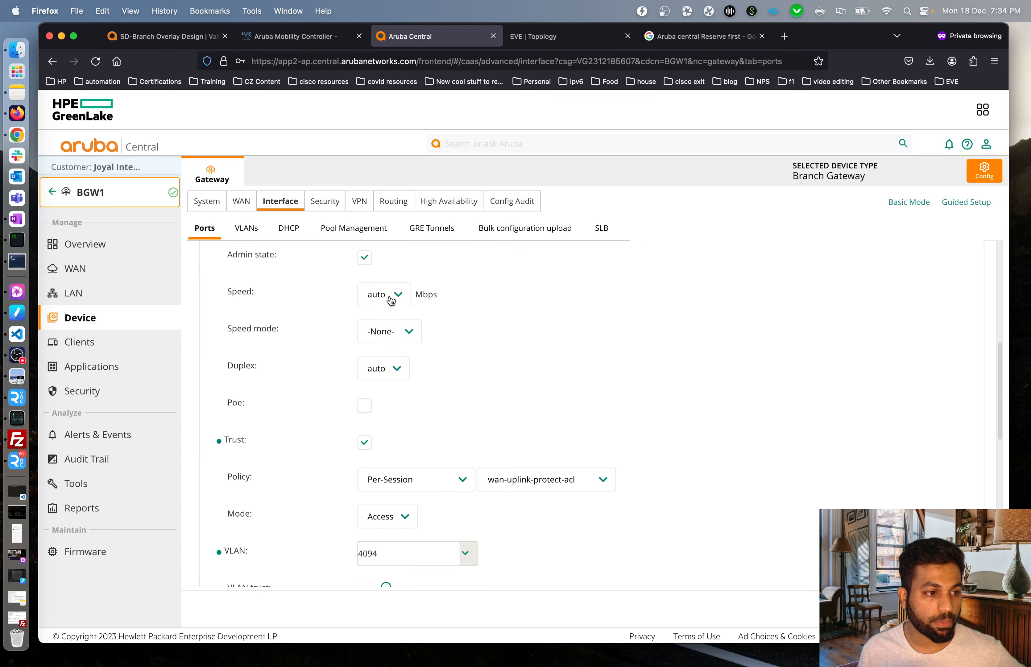
{"action": "scroll", "coordinate": [638, 342], "scroll_direction": "down", "scroll_amount": 2}
Give GE-0/0/0 the allowall policy and description INET-Uplink, then save the port settings.
{"action": "left_click", "coordinate": [480, 407]}
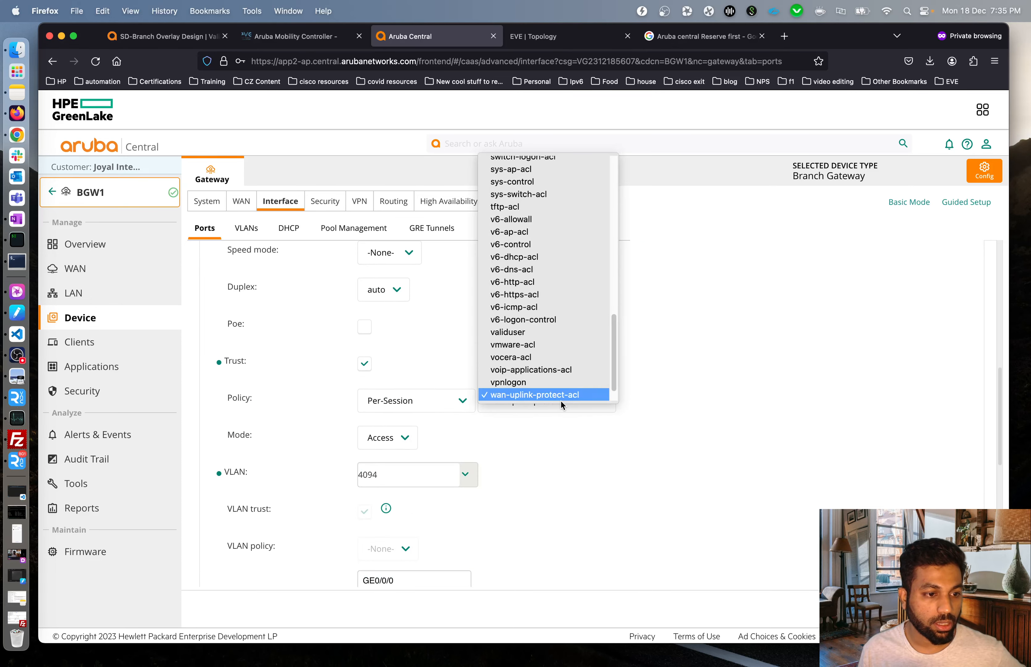
{"action": "scroll", "coordinate": [533, 191], "scroll_direction": "up", "scroll_amount": 10}
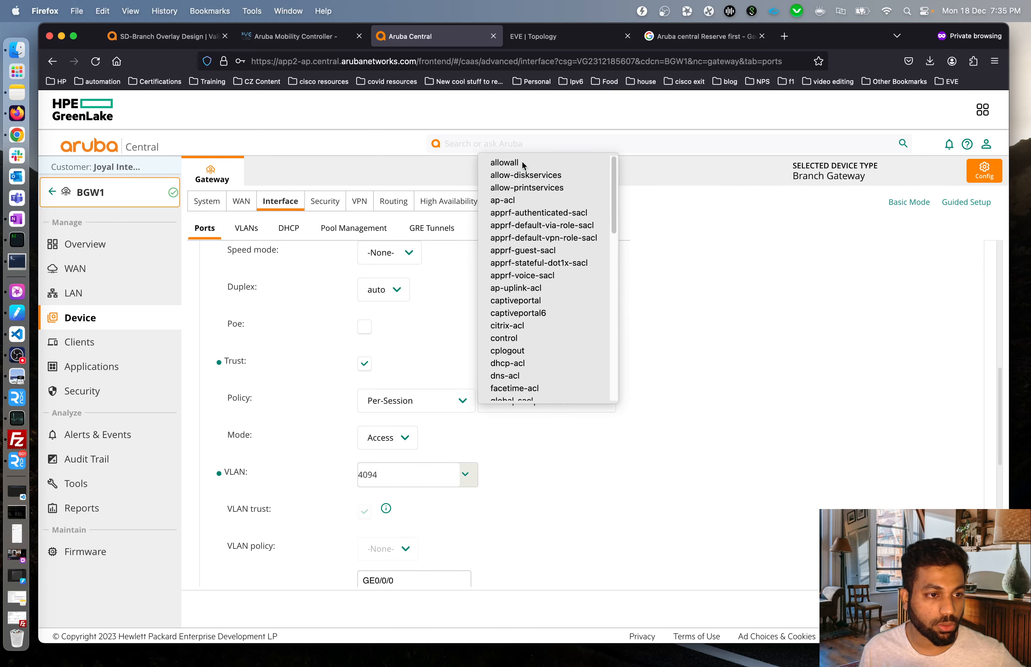
{"action": "left_click", "coordinate": [525, 164]}
{"action": "scroll", "coordinate": [738, 364], "scroll_direction": "down", "scroll_amount": 2}
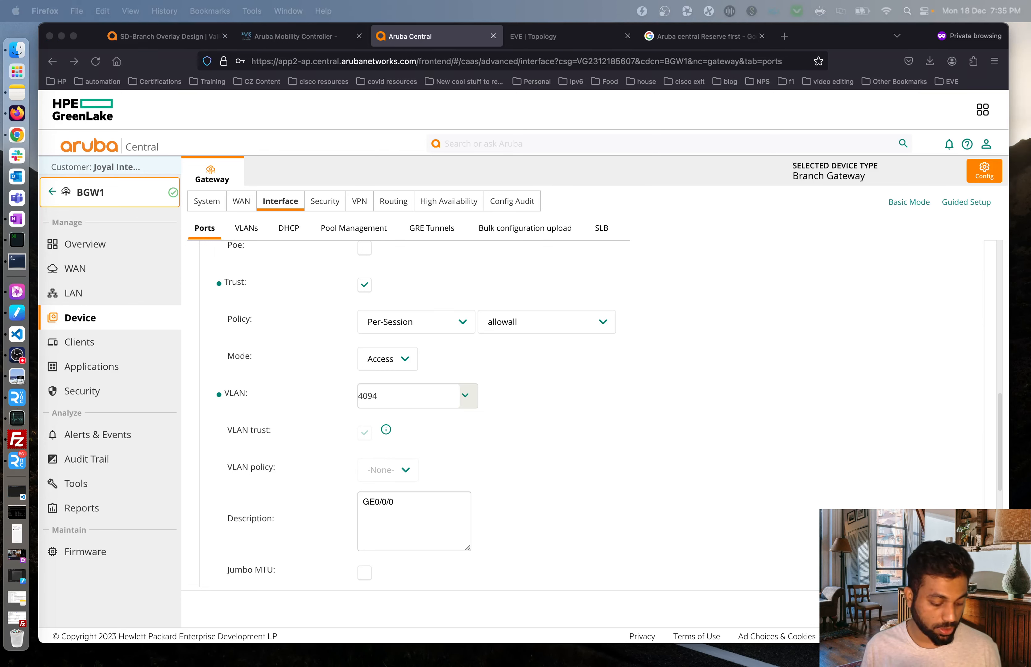
{"action": "left_click_drag", "start_coordinate": [448, 502], "coordinate": [329, 498]}
{"action": "type", "text": "INET-Uplink"}
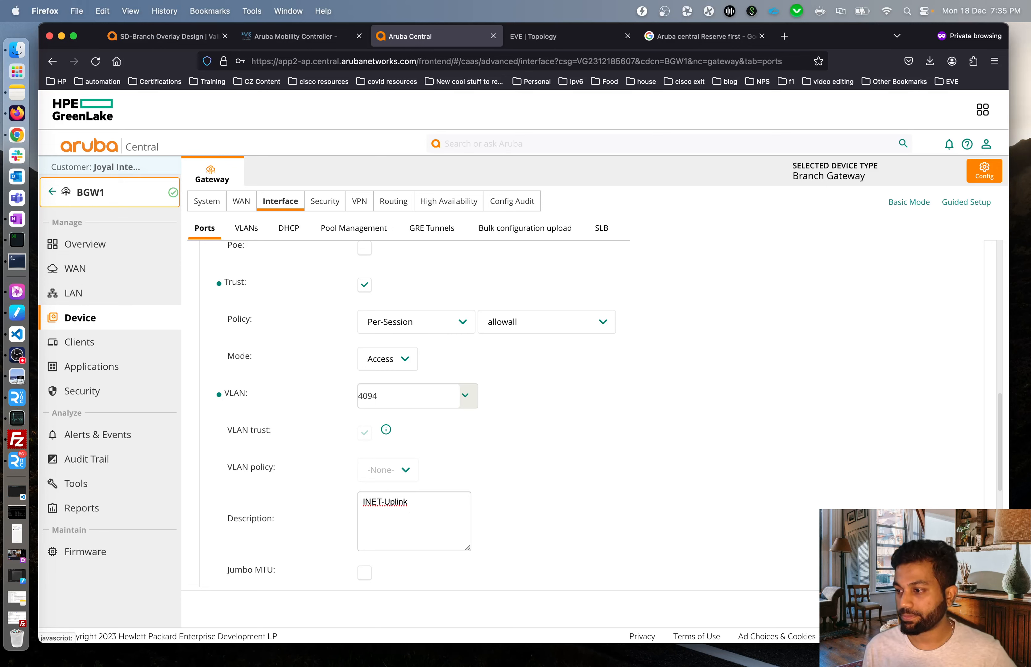
{"action": "left_click", "coordinate": [957, 608]}
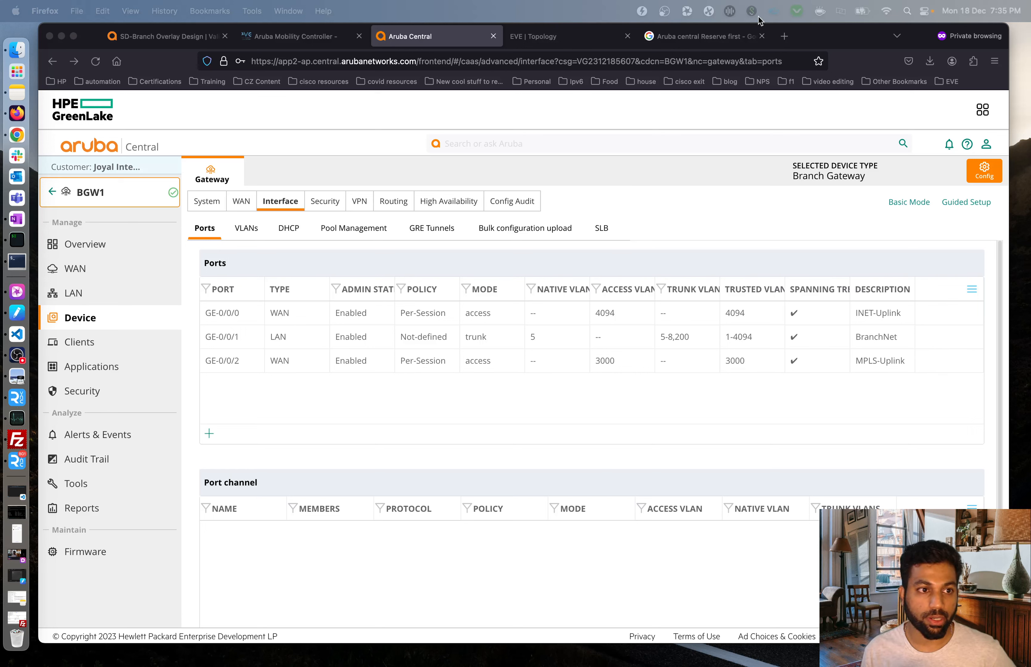
Check the EVE-NG lab topology, then switch BGW1's configuration to Basic Mode.
{"action": "left_click", "coordinate": [571, 38]}
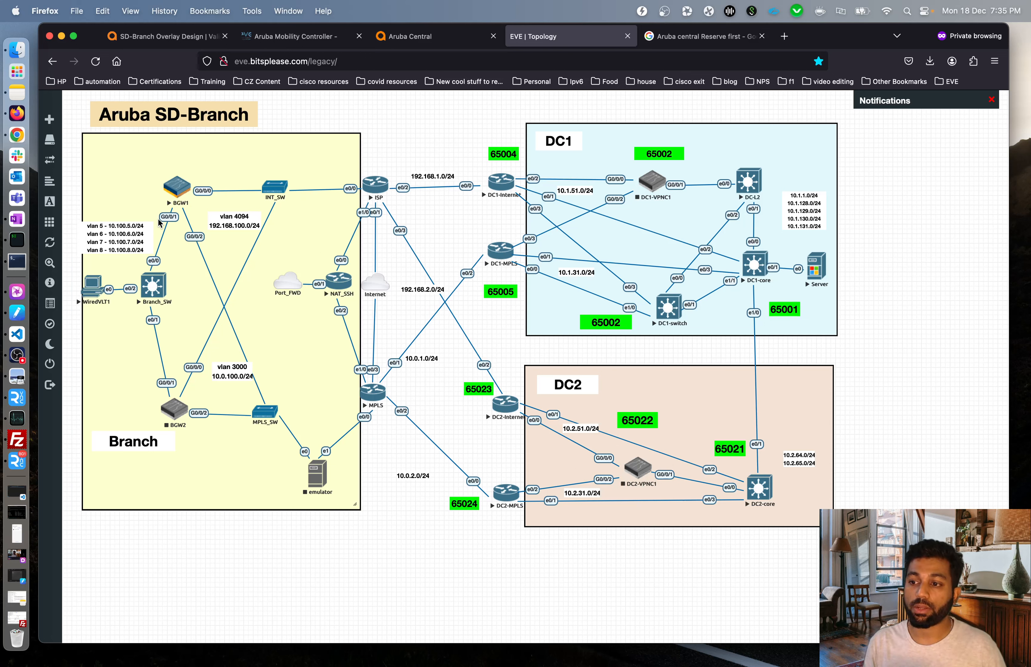
{"action": "left_click", "coordinate": [444, 39]}
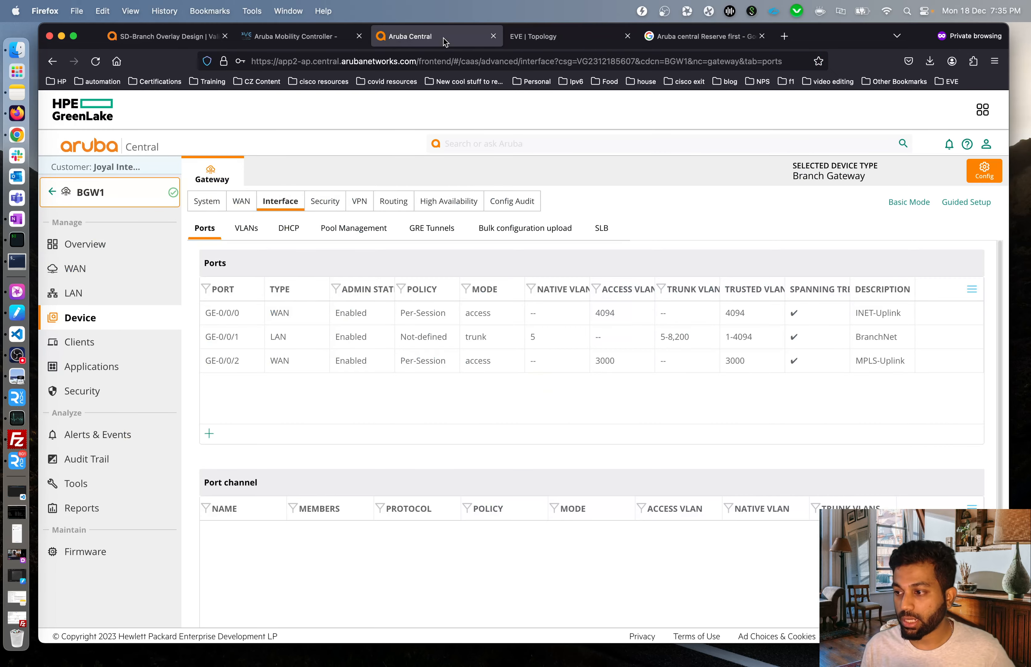
{"action": "left_click", "coordinate": [910, 201]}
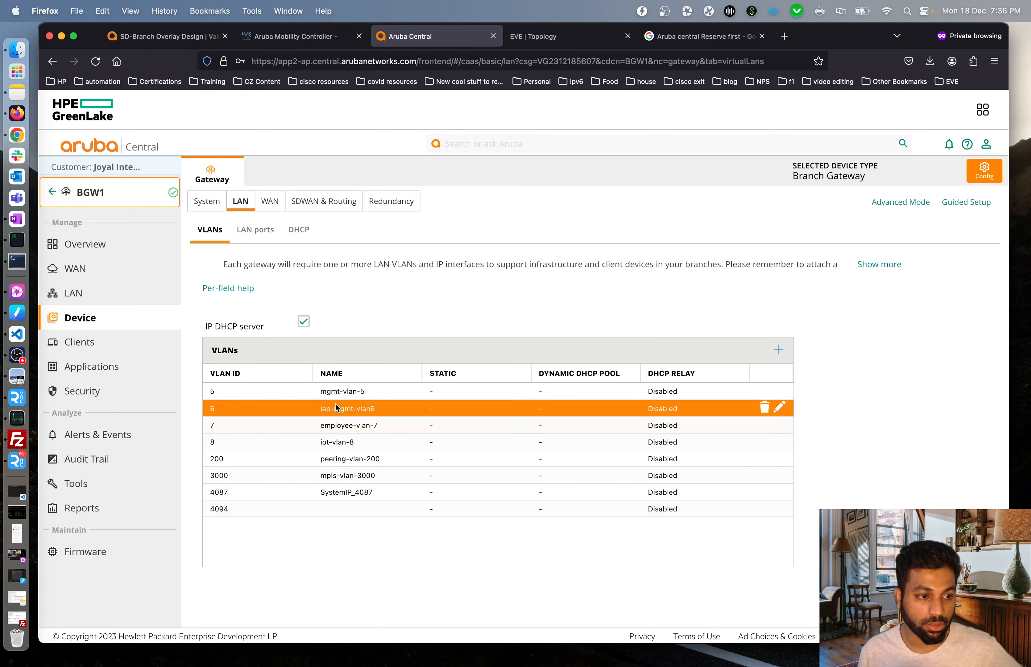
Give mgmt-vlan-5 the static address 10.100.5.2 with netmask 255.255.255.0.
{"action": "left_click", "coordinate": [779, 390]}
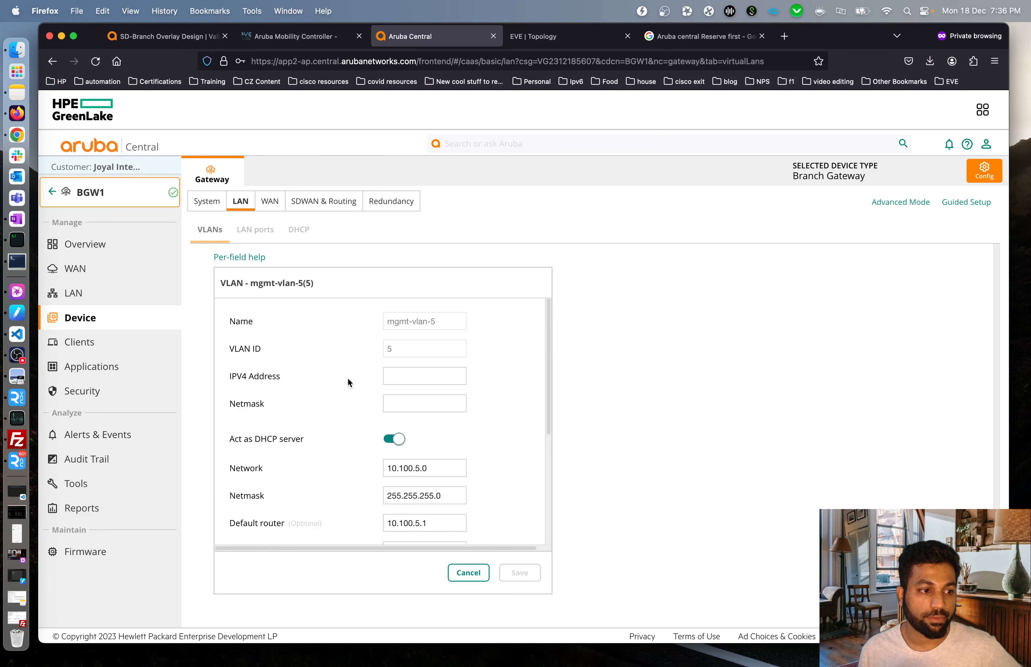
{"action": "left_click_drag", "start_coordinate": [436, 468], "coordinate": [364, 462]}
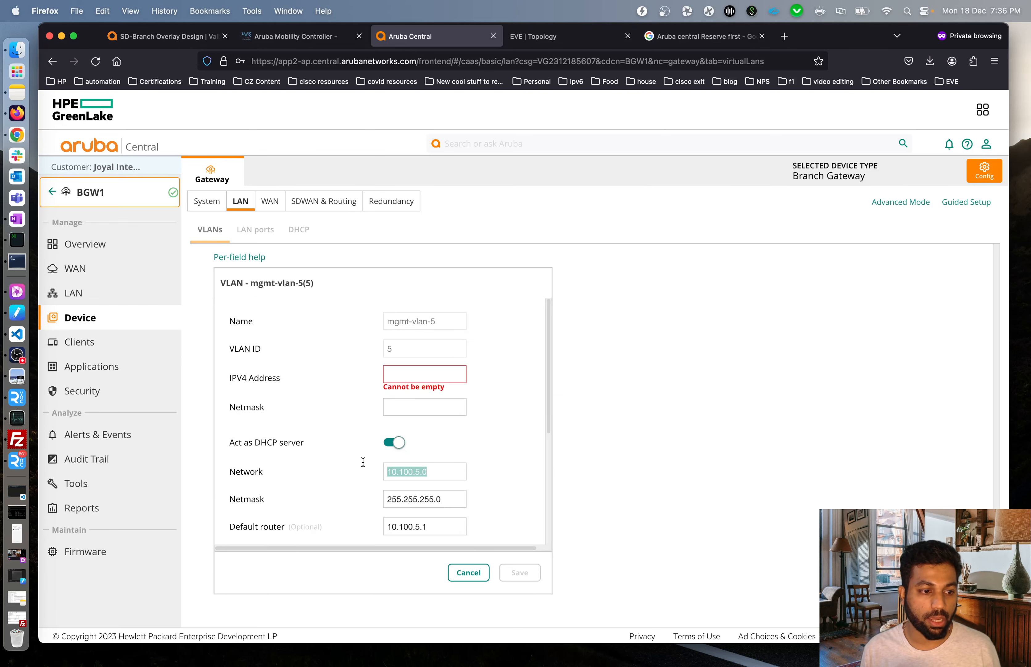
{"action": "left_click_drag", "start_coordinate": [438, 526], "coordinate": [366, 522]}
{"action": "key", "text": "super+c"}
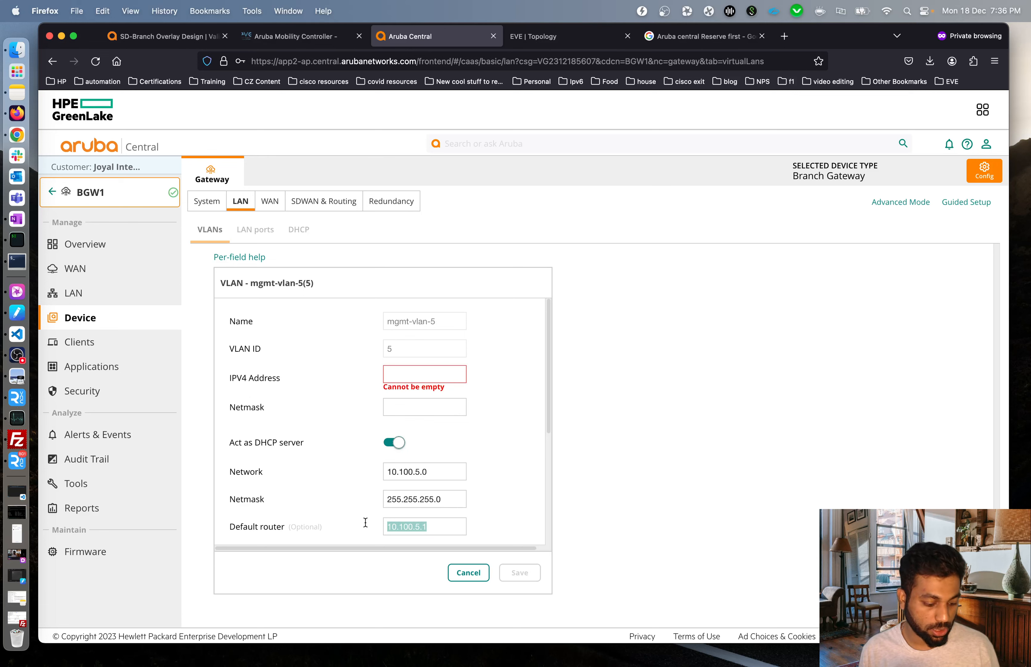
{"action": "left_click", "coordinate": [429, 369]}
{"action": "key", "text": "super+v"}
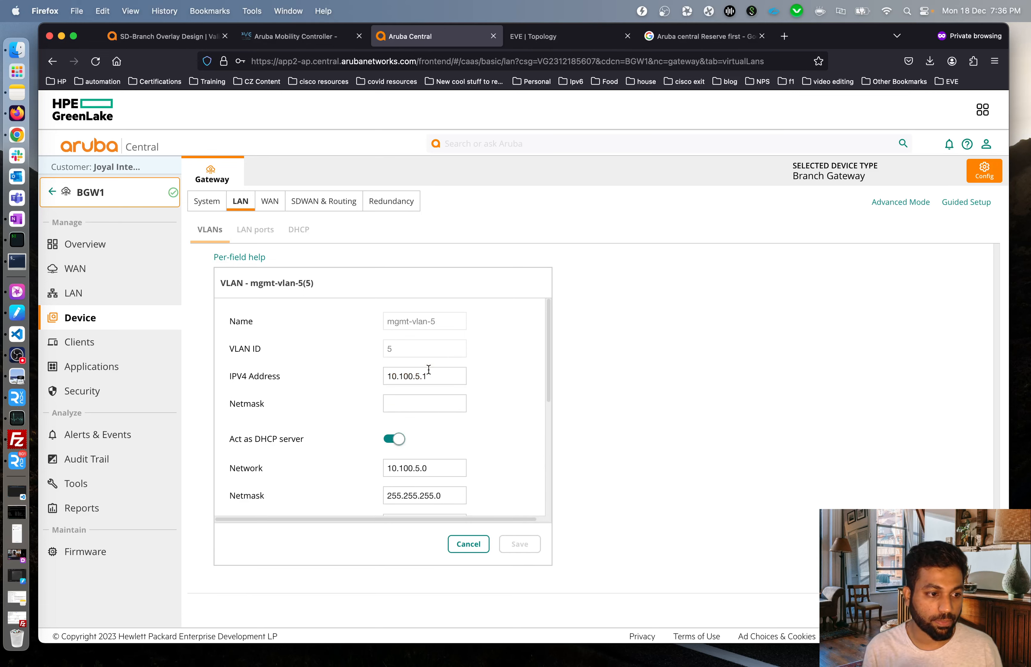
{"action": "key", "text": "BackSpace"}
{"action": "type", "text": "2"}
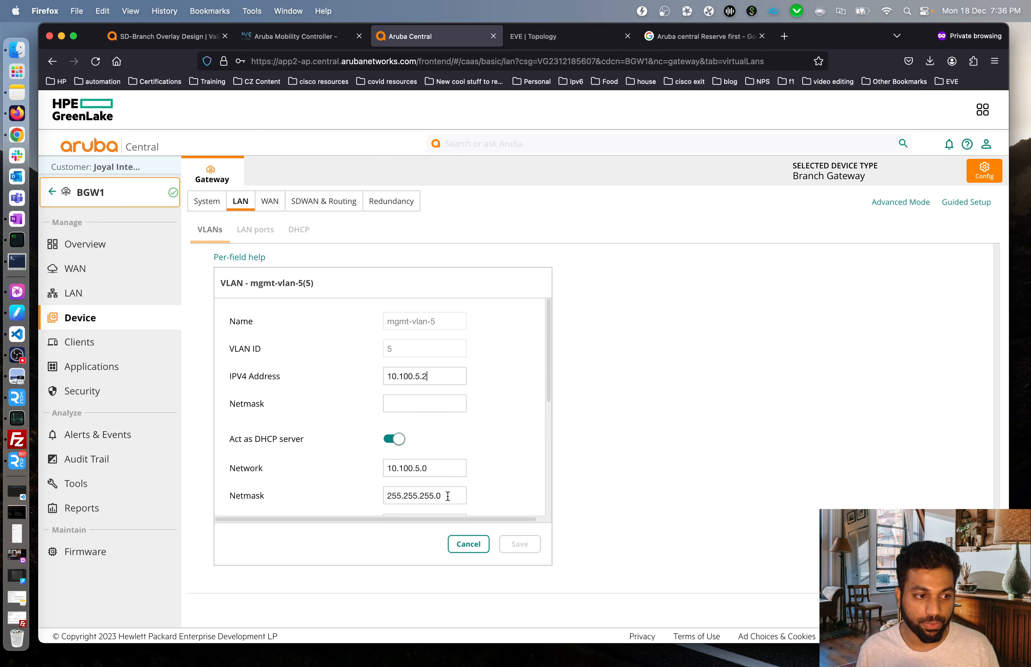
{"action": "left_click_drag", "start_coordinate": [446, 495], "coordinate": [354, 489]}
{"action": "key", "text": "super+c"}
{"action": "left_click", "coordinate": [415, 404]}
{"action": "key", "text": "super+v"}
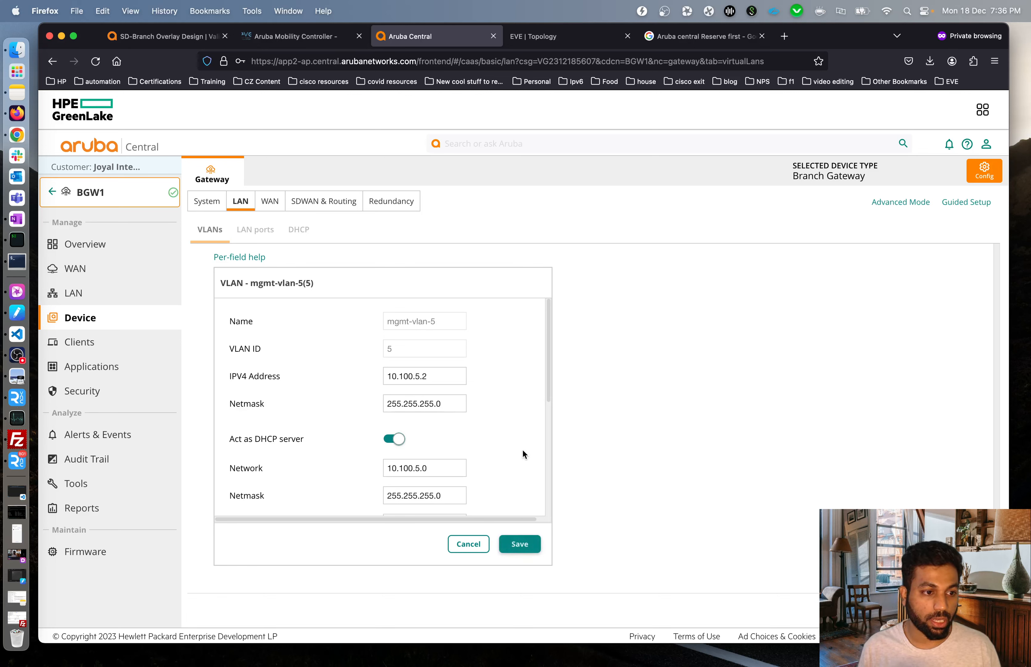
{"action": "left_click", "coordinate": [520, 543]}
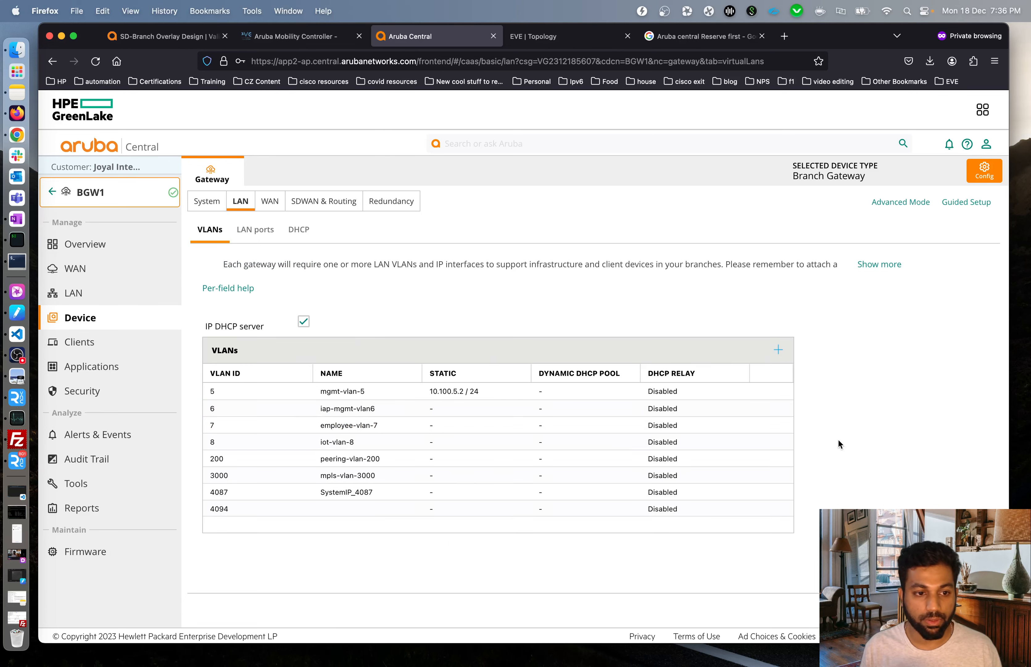
Give VLAN 6 iap-mgmt-vlan6 the address 10.100.6.2 with netmask 255.255.255.0.
{"action": "left_click", "coordinate": [779, 409]}
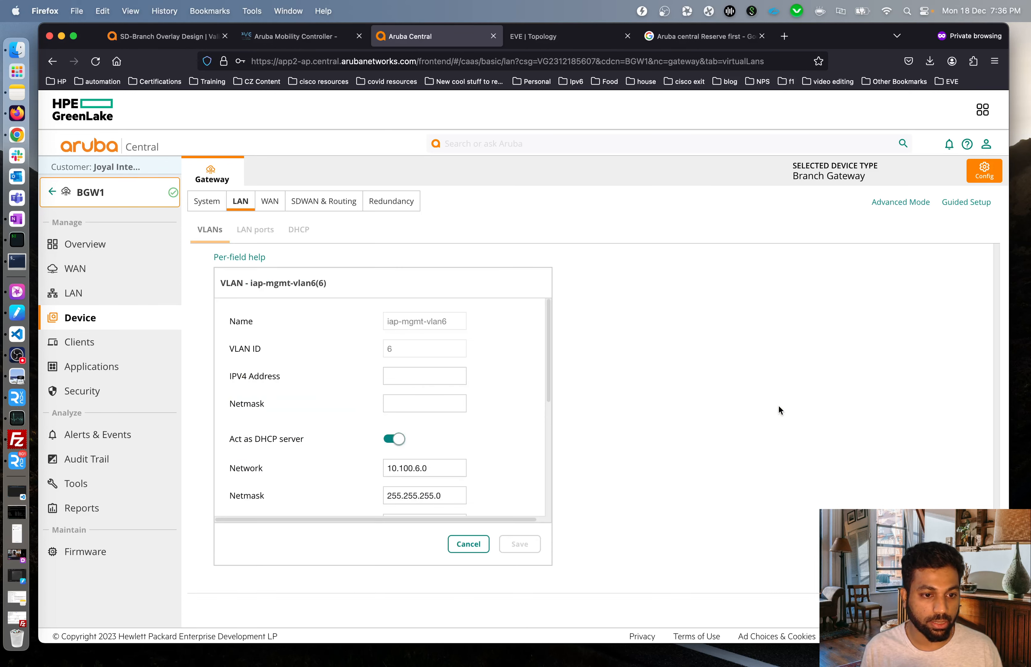
{"action": "left_click_drag", "start_coordinate": [430, 469], "coordinate": [350, 455]}
{"action": "key", "text": "super+c"}
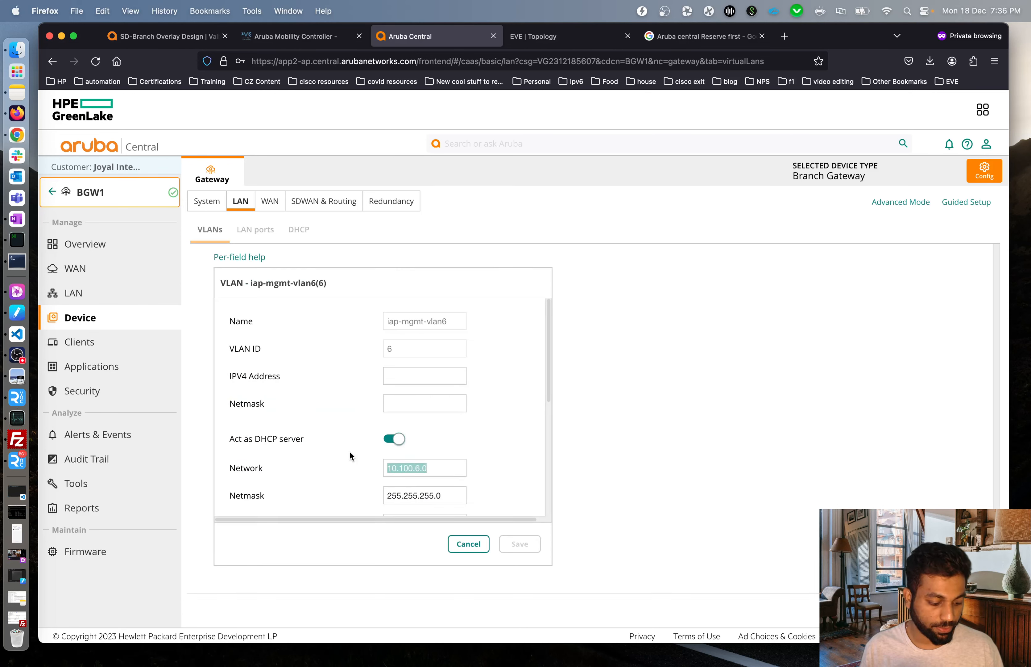
{"action": "left_click", "coordinate": [411, 380]}
{"action": "key", "text": "super+v"}
{"action": "key", "text": "BackSpace"}
{"action": "type", "text": "2"}
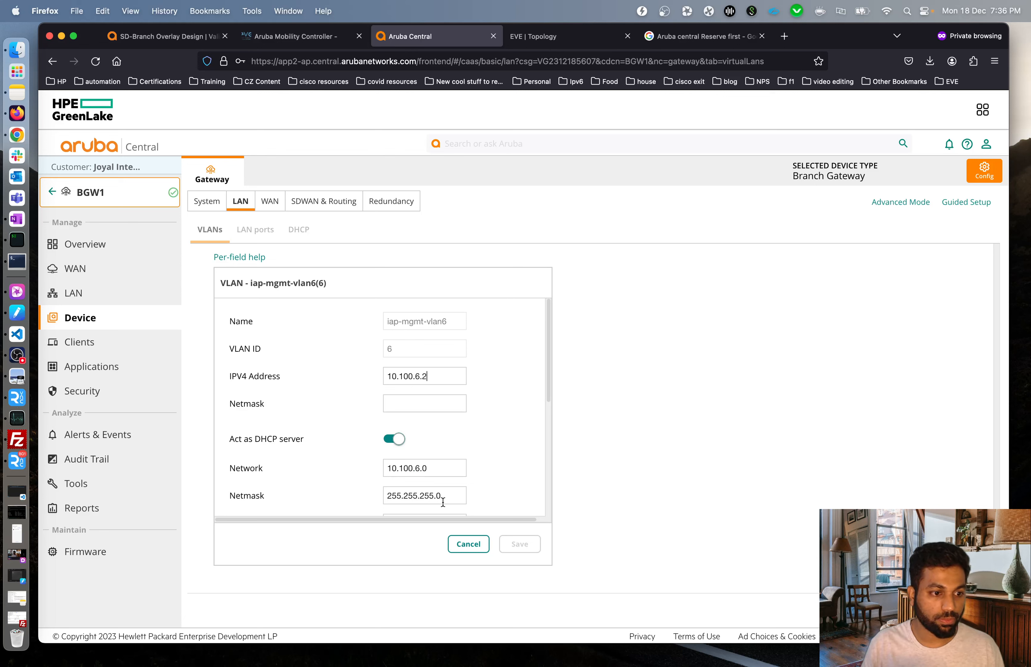
{"action": "left_click_drag", "start_coordinate": [452, 497], "coordinate": [363, 488]}
{"action": "key", "text": "super+c"}
{"action": "left_click", "coordinate": [399, 402]}
{"action": "key", "text": "super+v"}
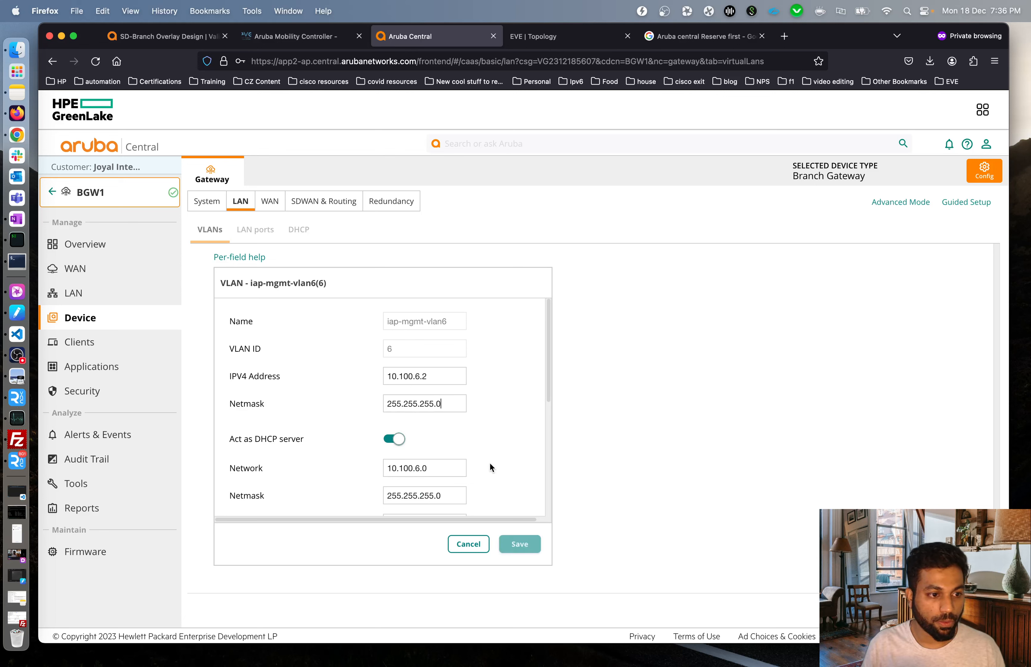
{"action": "left_click", "coordinate": [520, 544]}
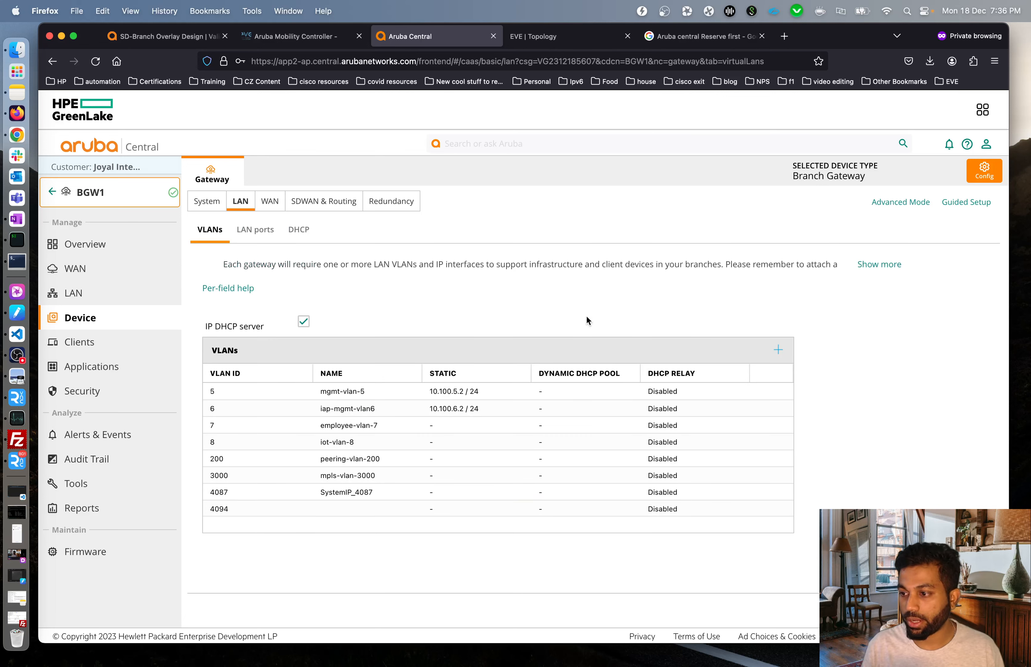
Give VLAN 7 employee-vlan-7 the address 10.100.7.2 with netmask 255.255.255.0.
{"action": "left_click", "coordinate": [710, 425]}
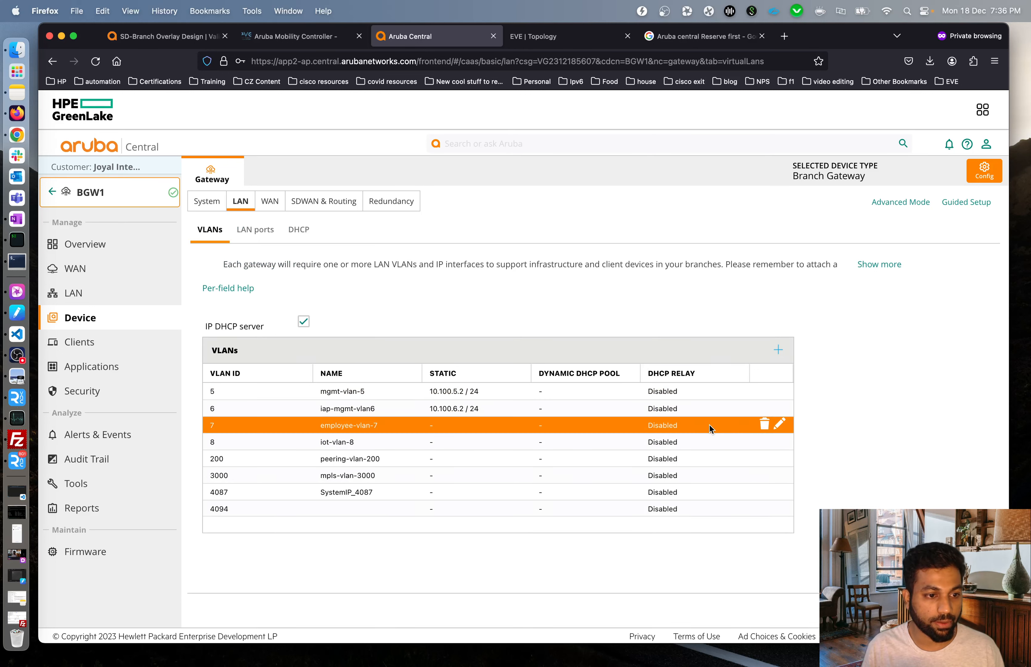
{"action": "left_click", "coordinate": [780, 424]}
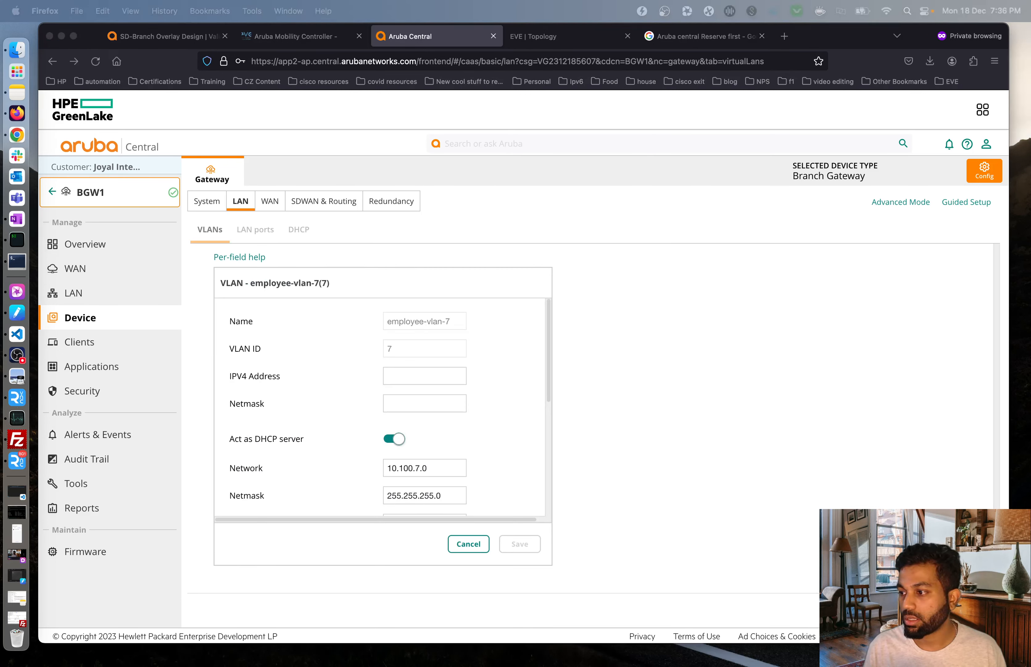
{"action": "left_click", "coordinate": [440, 375]}
{"action": "type", "text": "10.100.7.2"}
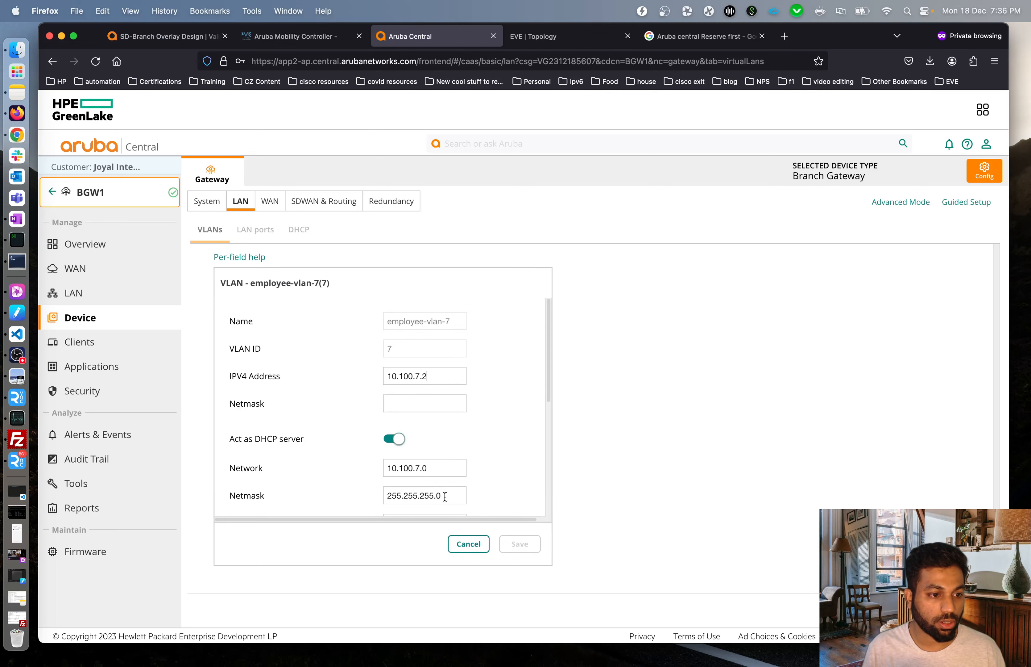
{"action": "left_click_drag", "start_coordinate": [443, 496], "coordinate": [343, 493]}
{"action": "key", "text": "super+c"}
{"action": "left_click", "coordinate": [415, 402]}
{"action": "key", "text": "super+v"}
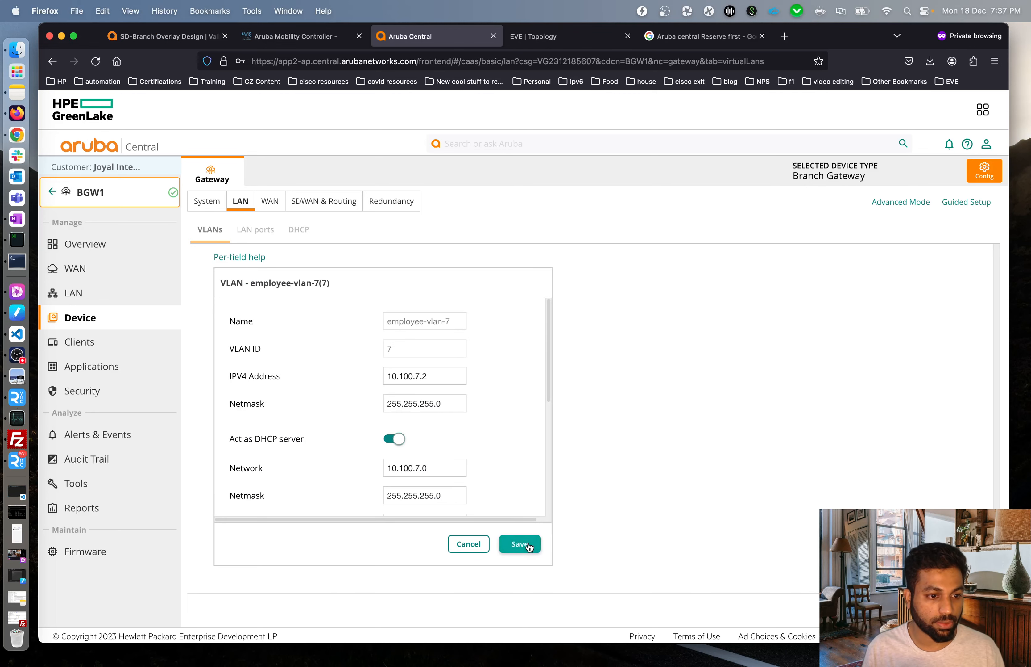
{"action": "left_click", "coordinate": [520, 544]}
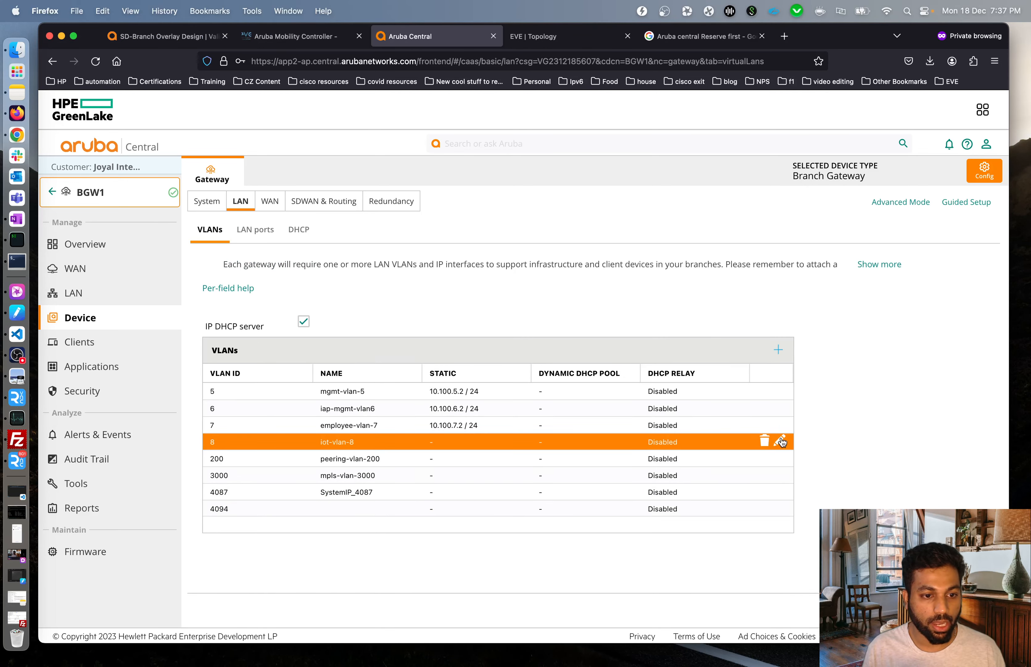
Give VLAN 8 iot-vlan-8 the address 10.100.8.2 with netmask 255.255.255.0.
{"action": "left_click", "coordinate": [784, 442]}
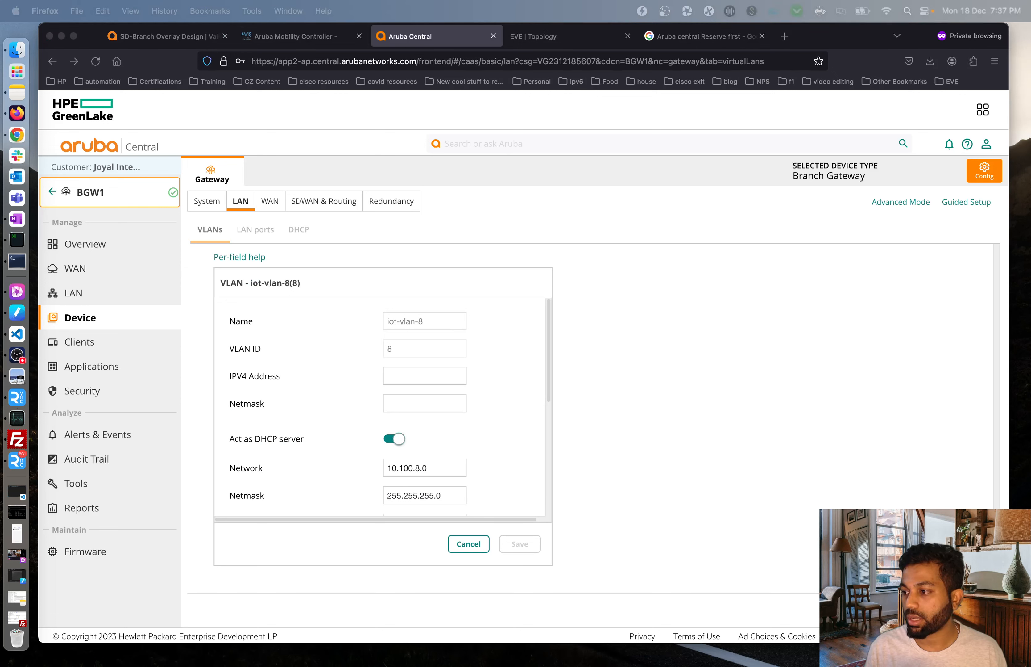
{"action": "left_click", "coordinate": [680, 373]}
{"action": "left_click", "coordinate": [442, 375]}
{"action": "key", "text": "super+v"}
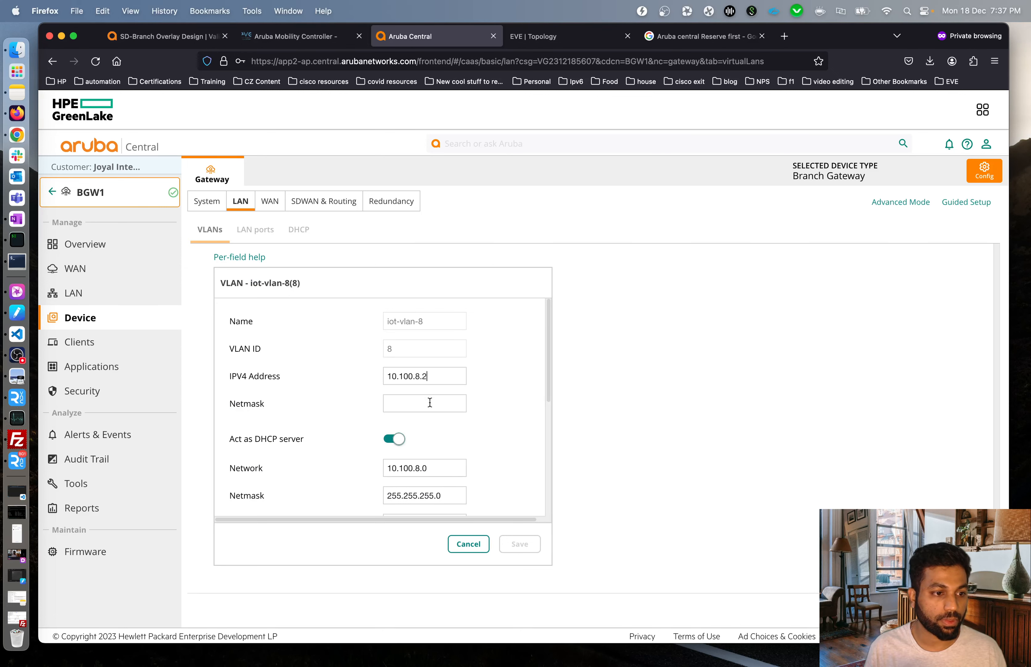
{"action": "left_click_drag", "start_coordinate": [453, 497], "coordinate": [325, 494]}
{"action": "key", "text": "super+c"}
{"action": "left_click", "coordinate": [390, 405]}
{"action": "key", "text": "super+v"}
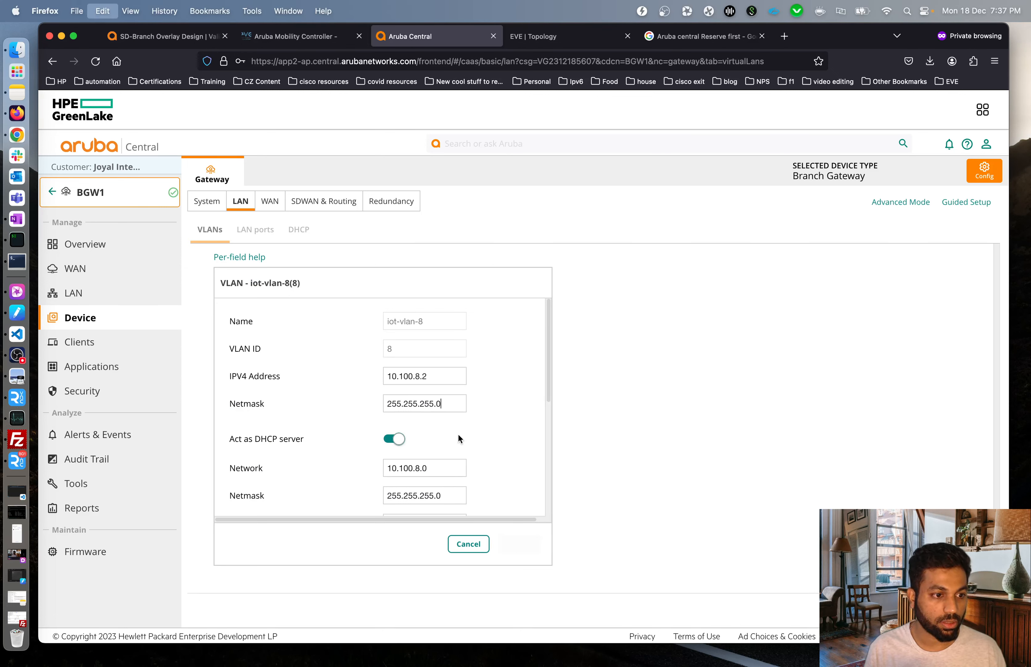
{"action": "left_click", "coordinate": [520, 544]}
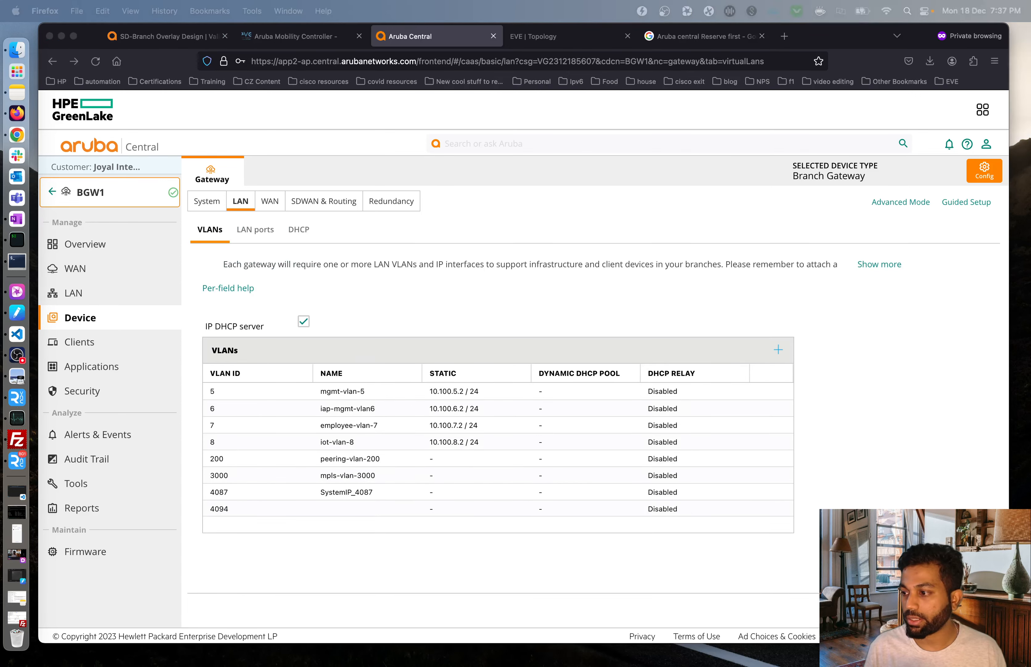
{"action": "left_click", "coordinate": [838, 409]}
Give peering-vlan-200 the address 10.200.200.1 with netmask 255.255.255.0.
{"action": "left_click", "coordinate": [785, 457]}
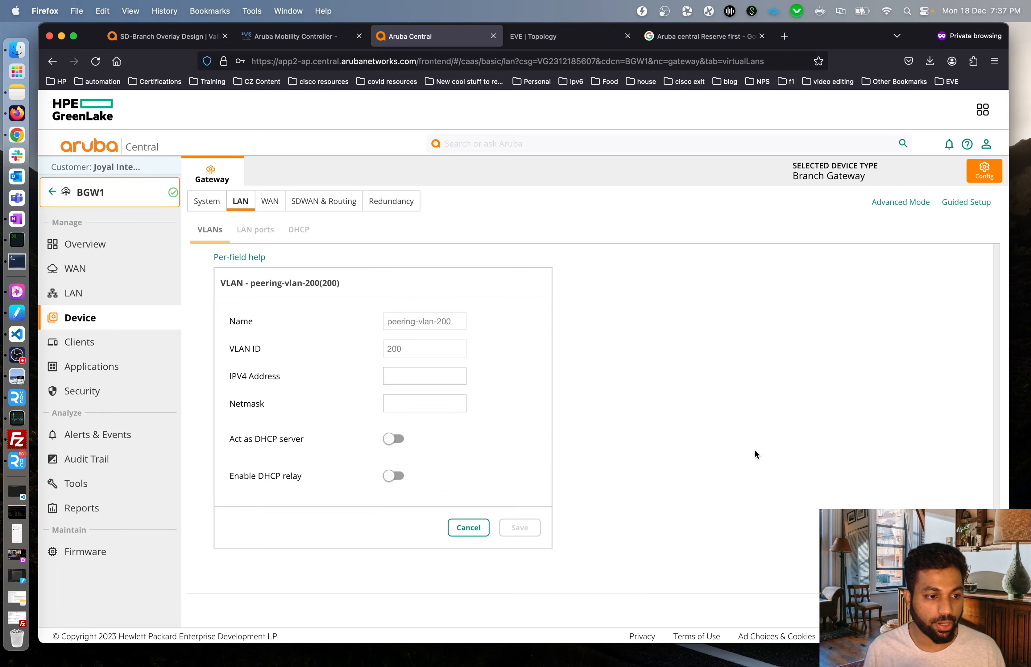
{"action": "left_click", "coordinate": [426, 375]}
{"action": "key", "text": "super+v"}
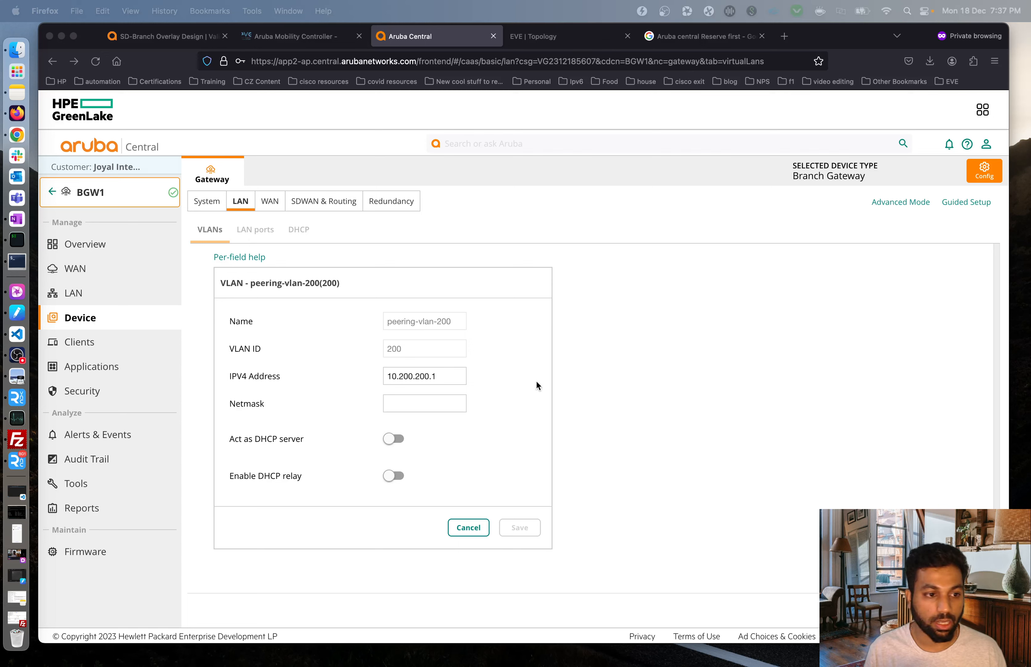
{"action": "left_click", "coordinate": [447, 403]}
{"action": "key", "text": "super+v"}
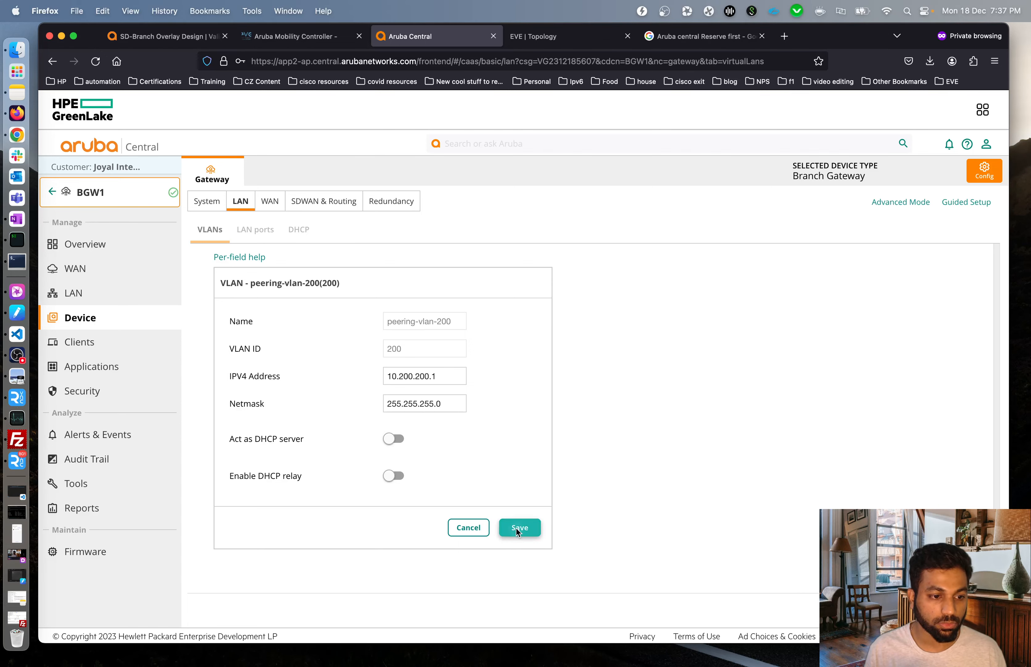
{"action": "left_click", "coordinate": [517, 527]}
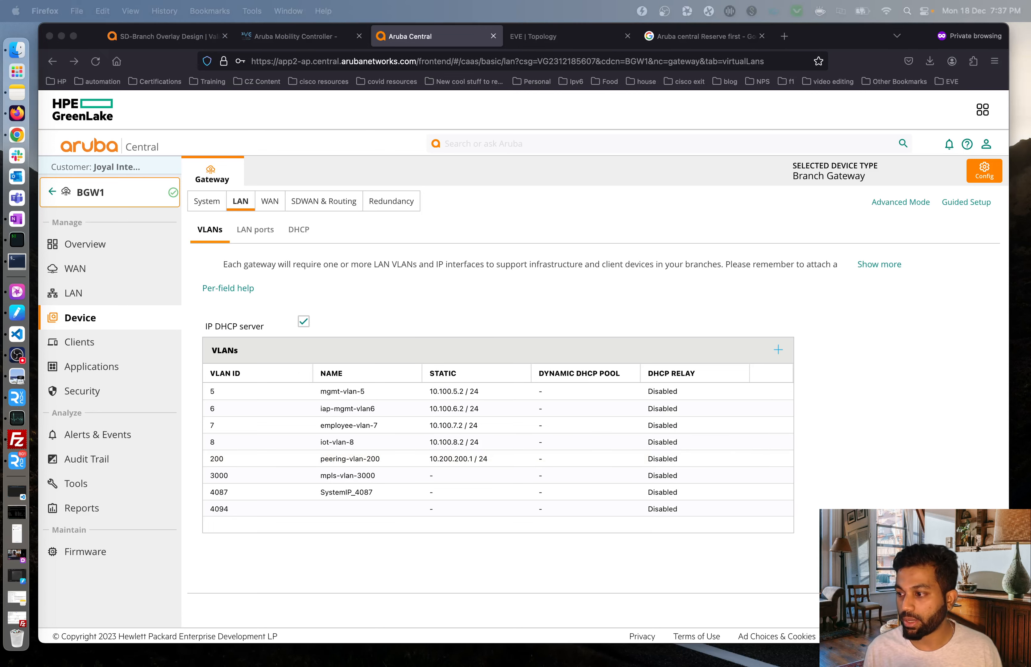
{"action": "left_click", "coordinate": [937, 375]}
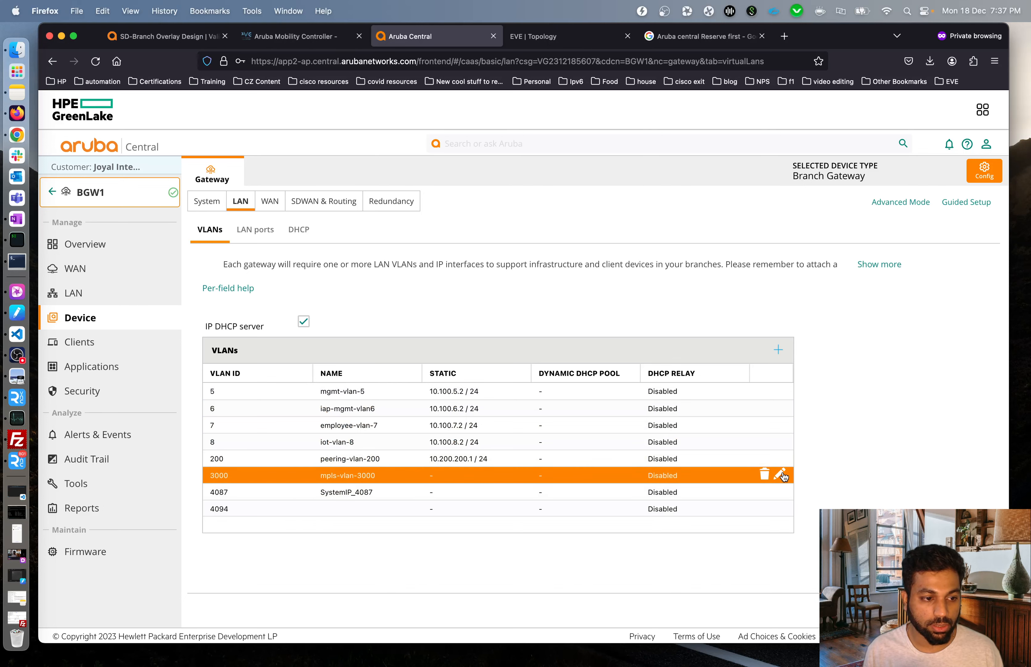
Give mpls-vlan-3000 the address 10.0.100.100/24, then save the gateway settings.
{"action": "left_click", "coordinate": [785, 478]}
{"action": "left_click", "coordinate": [403, 376]}
{"action": "type", "text": "10.0.100.100"}
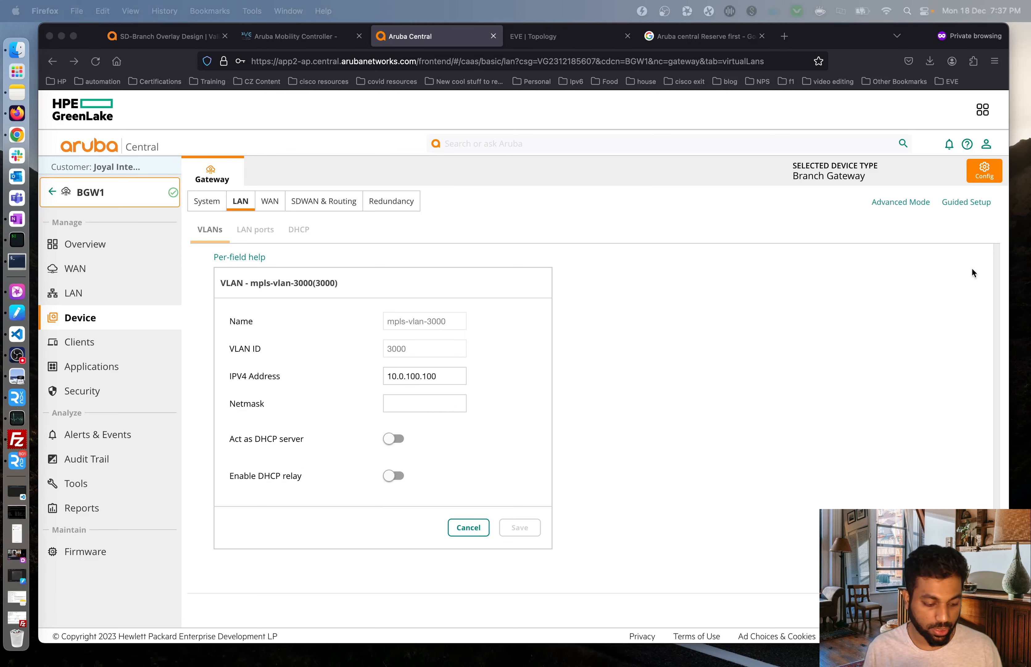
{"action": "left_click", "coordinate": [443, 404]}
{"action": "key", "text": "super+v"}
{"action": "left_click", "coordinate": [531, 539]}
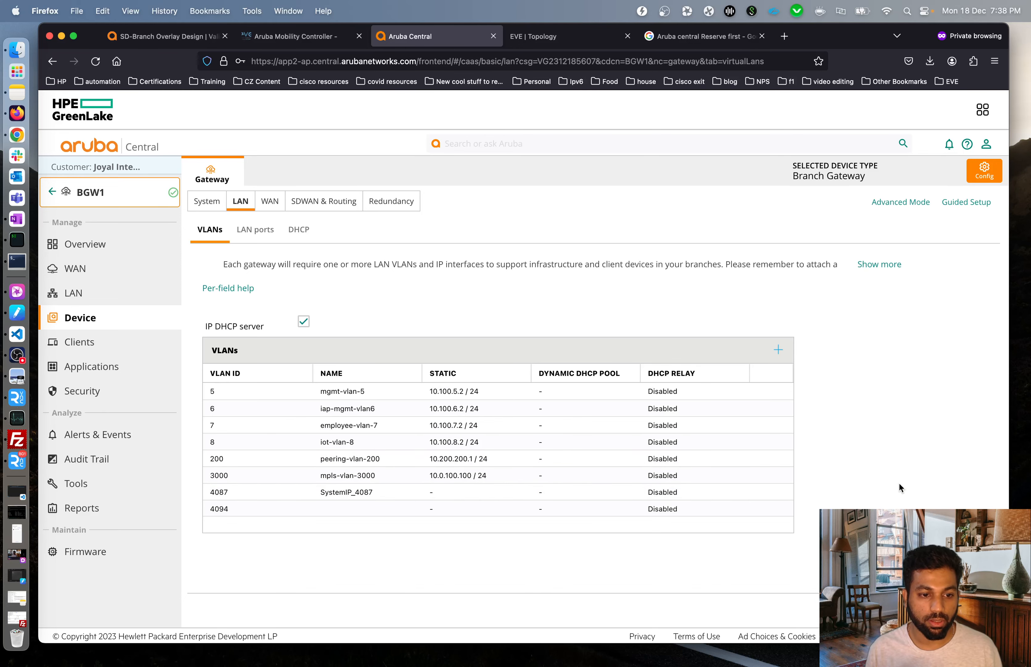
{"action": "left_click", "coordinate": [964, 609]}
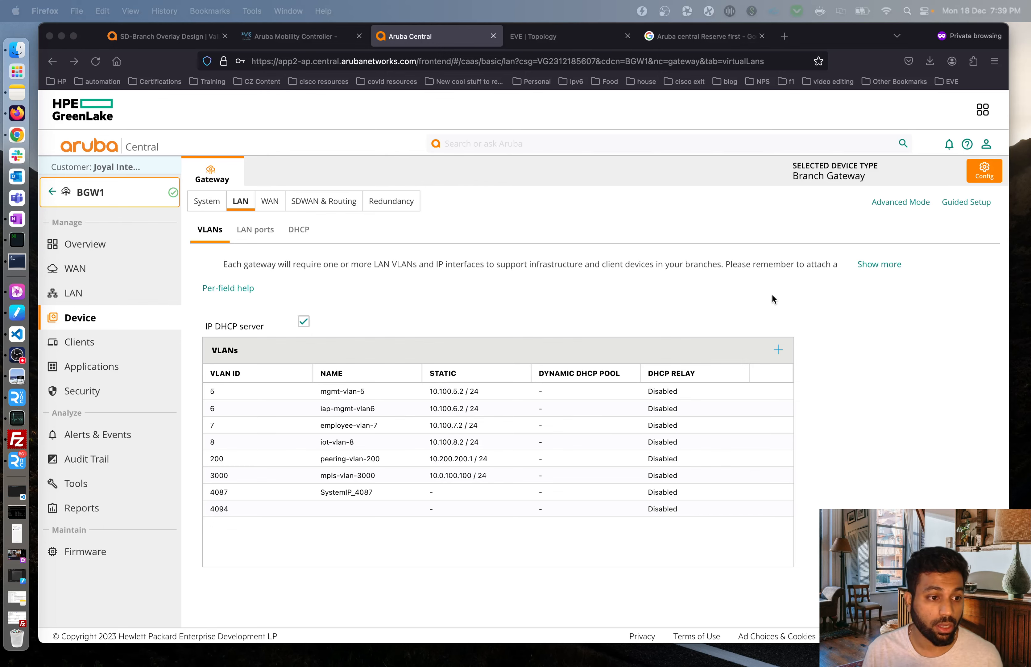
Go to the EVE-NG lab topology and bring up BGW1's VNC console.
{"action": "left_click", "coordinate": [539, 41]}
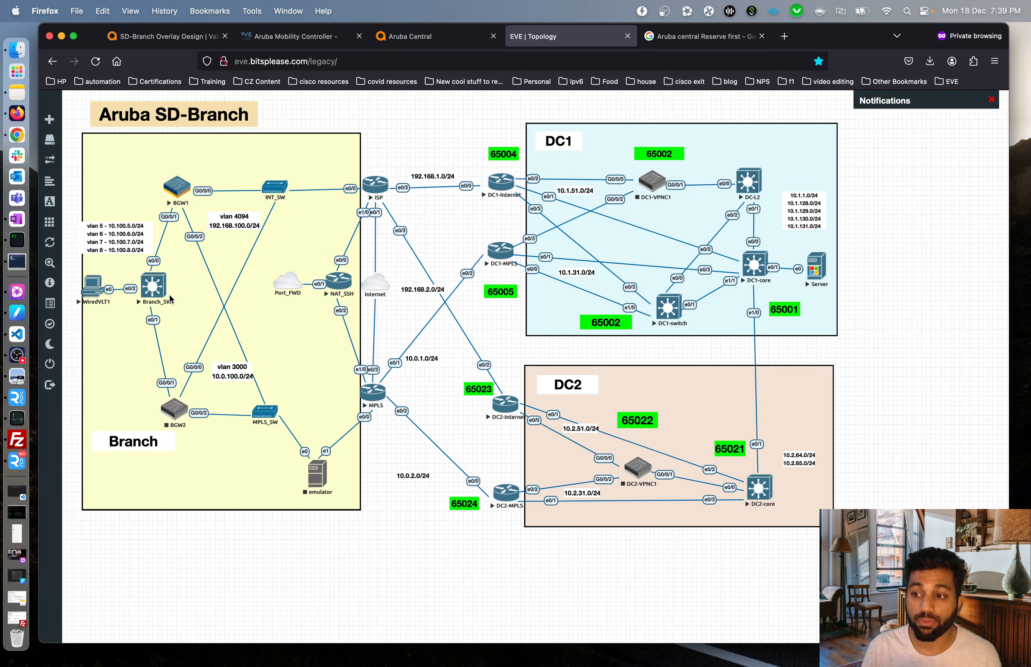
{"action": "left_click", "coordinate": [17, 460]}
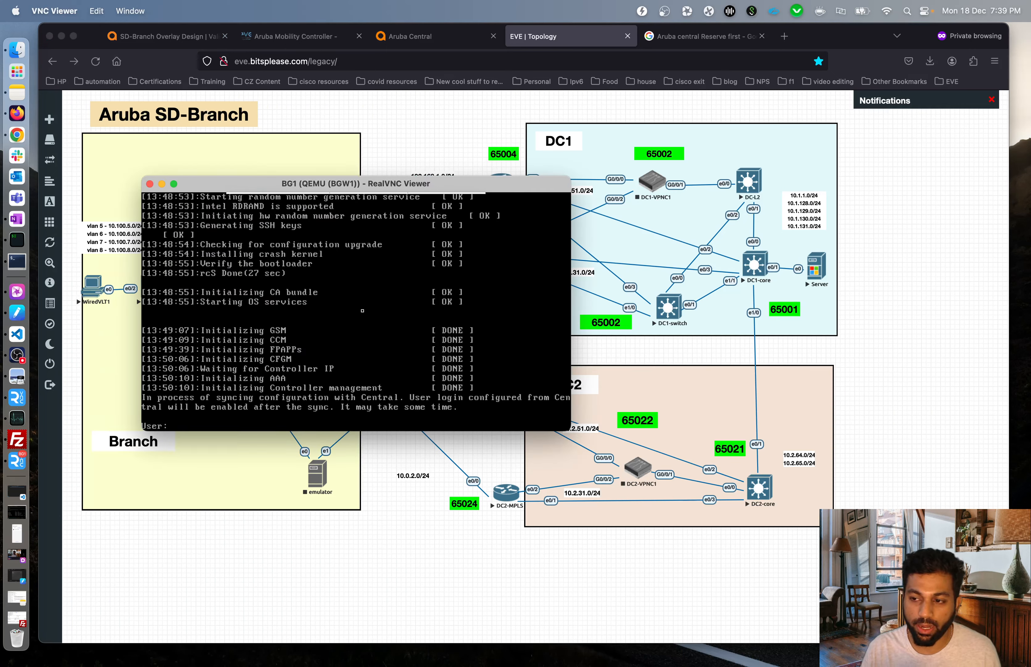
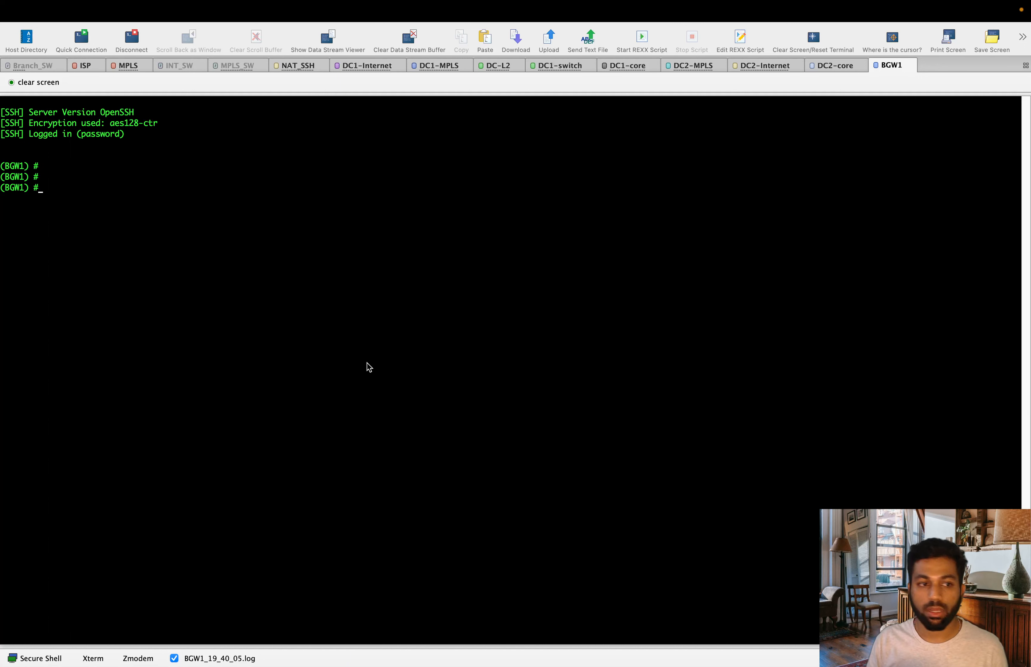
Run 'show ip interface br' and check that VLANs 5–8 hold 10.100.5.2–10.100.8.2 with no VRRP IP.
{"action": "type", "text": "show ip interface br"}
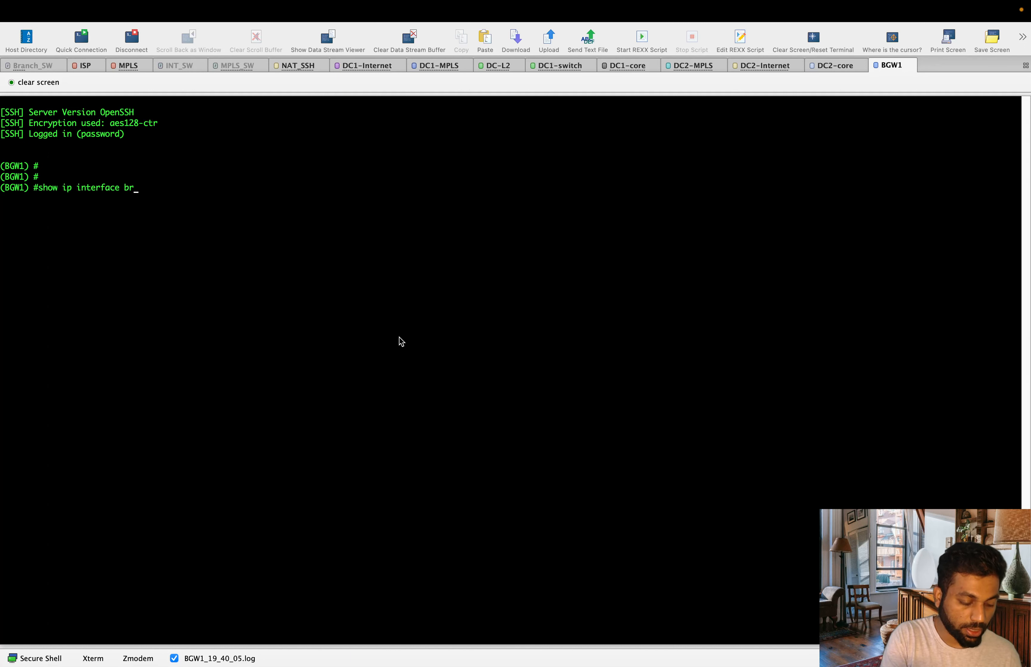
{"action": "key", "text": "Return"}
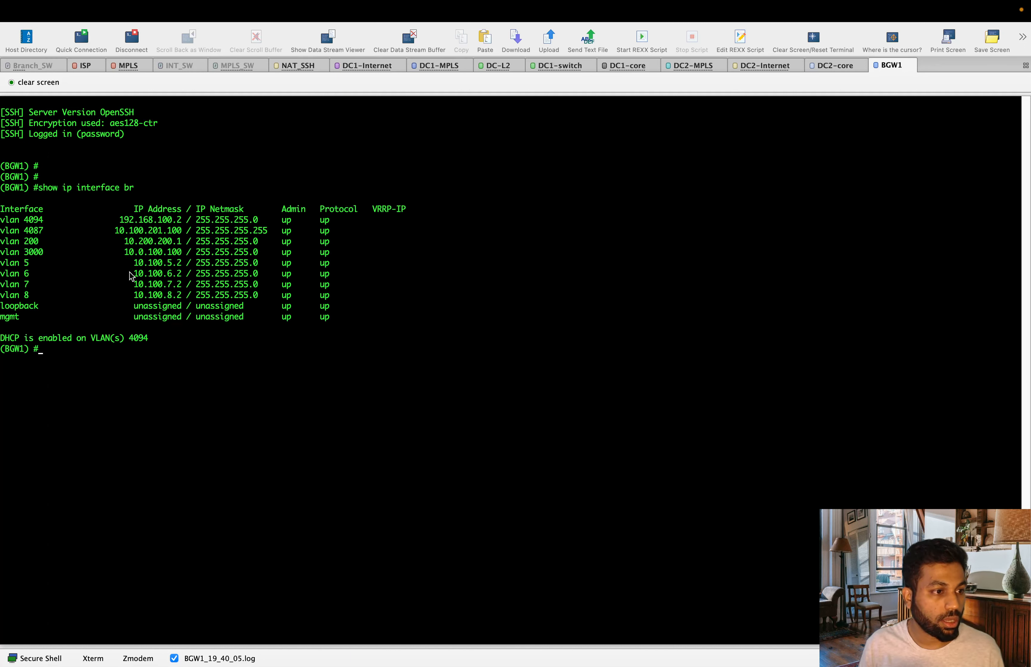
{"action": "left_click_drag", "start_coordinate": [136, 266], "coordinate": [219, 303]}
{"action": "left_click", "coordinate": [218, 306]}
{"action": "left_click_drag", "start_coordinate": [350, 300], "coordinate": [220, 241]}
{"action": "left_click", "coordinate": [115, 225]}
Review the VLAN 3000 and VLAN 4094 addresses, then start entering 'show aruba-central'.
{"action": "left_click_drag", "start_coordinate": [20, 251], "coordinate": [201, 256]}
{"action": "left_click", "coordinate": [203, 259]}
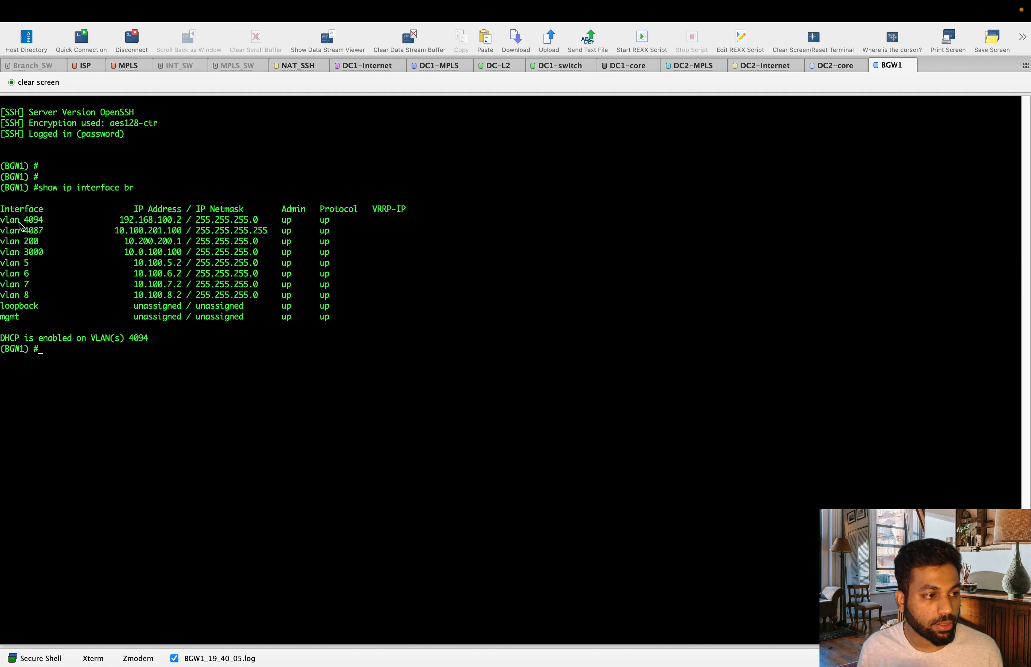
{"action": "left_click_drag", "start_coordinate": [19, 220], "coordinate": [196, 224]}
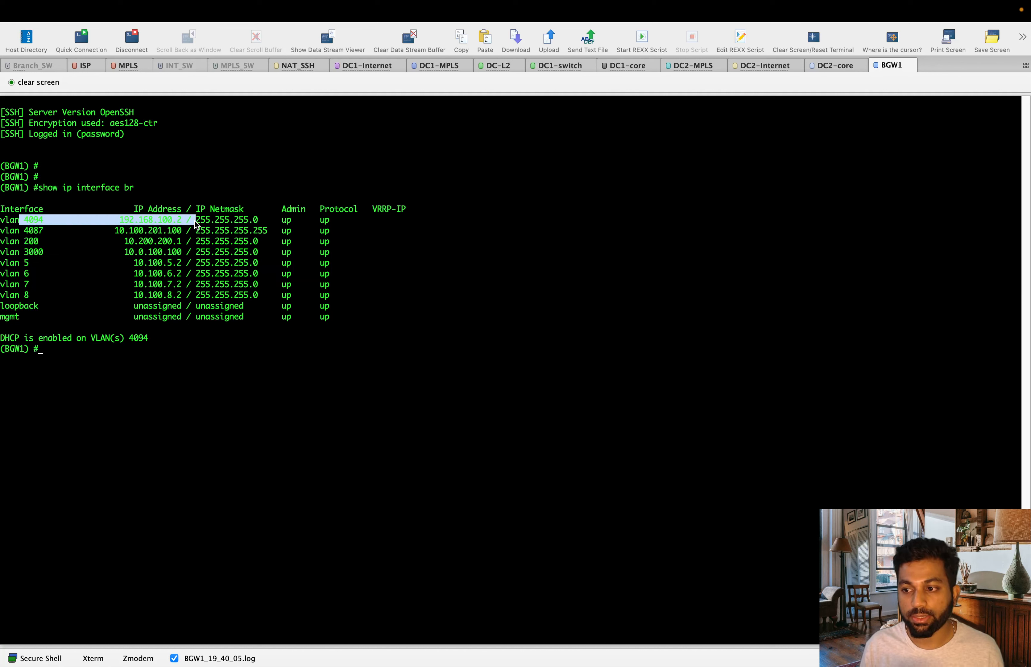
{"action": "left_click_drag", "start_coordinate": [259, 252], "coordinate": [266, 252]}
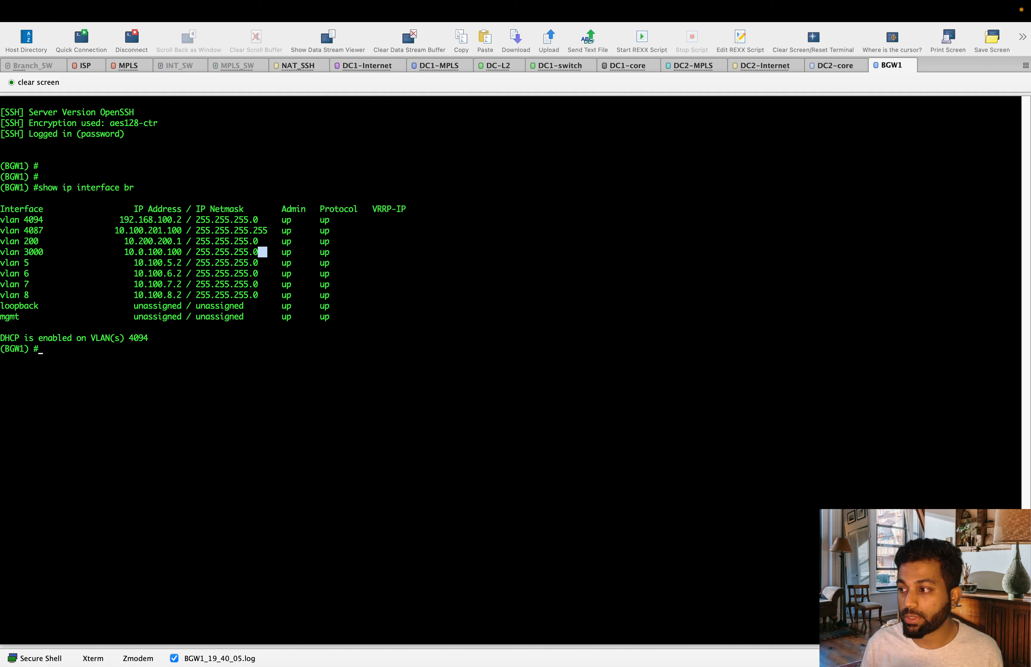
{"action": "left_click", "coordinate": [491, 371]}
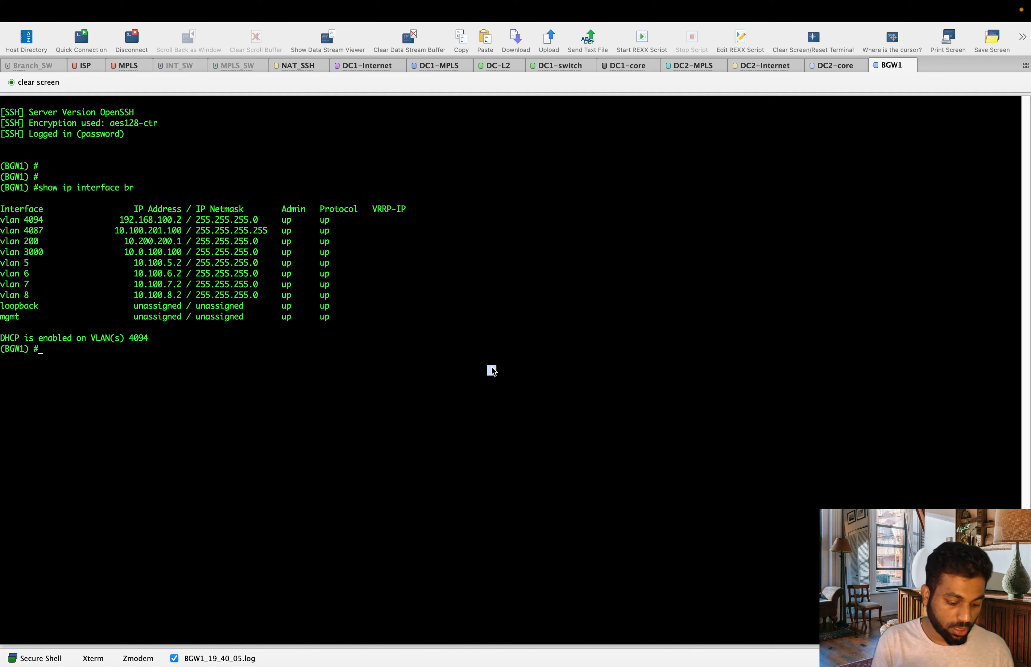
{"action": "type", "text": "show "}
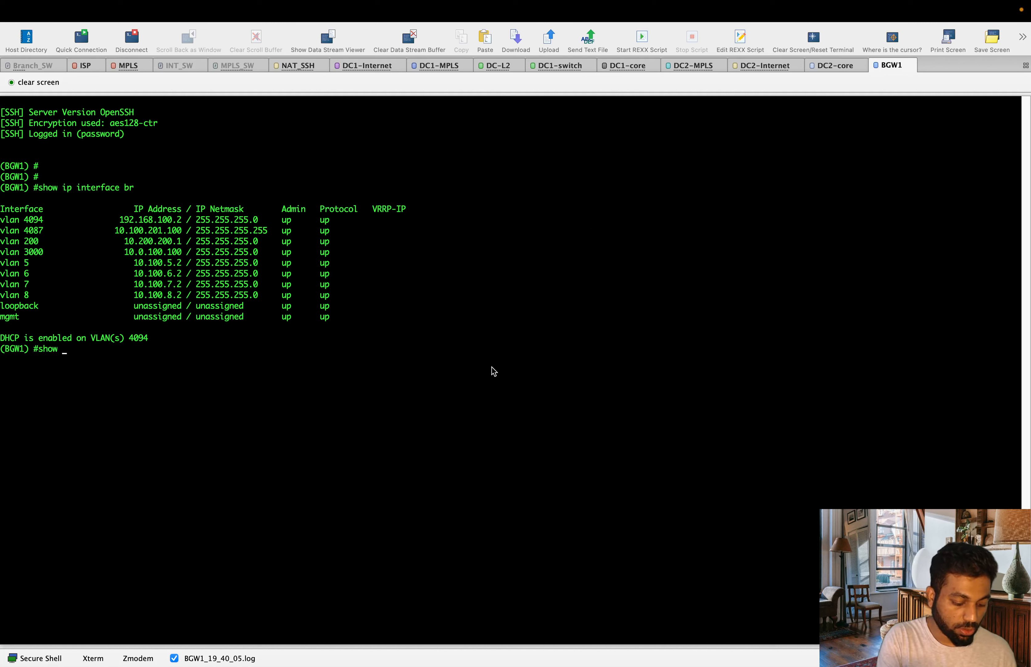
{"action": "type", "text": "aru"}
{"action": "key", "text": "Tab"}
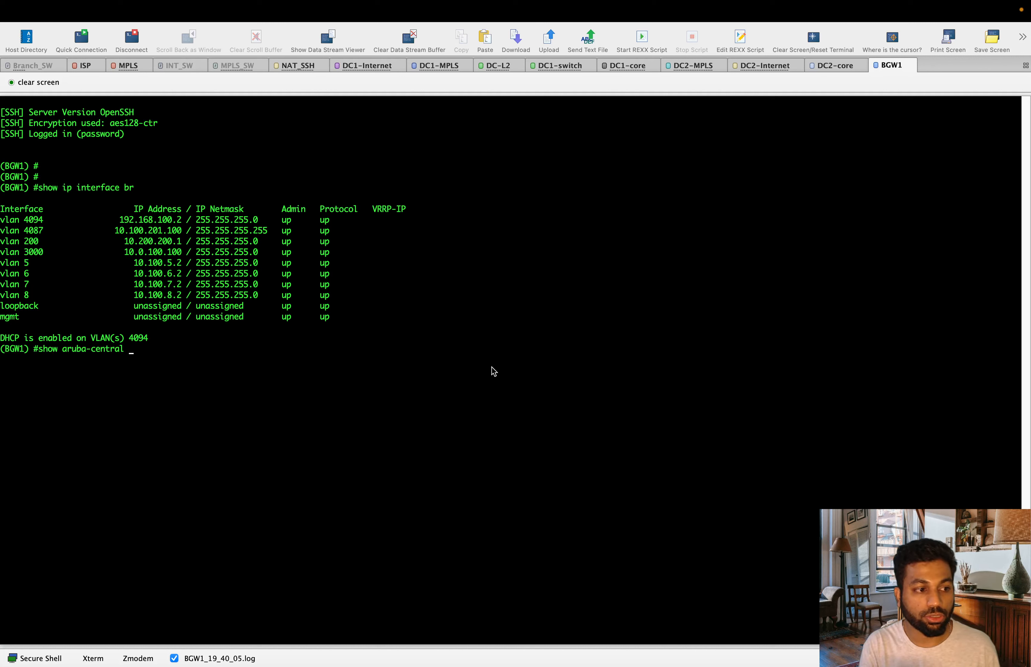
Run 'show aruba-central details' and confirm Connection Status is Up.
{"action": "type", "text": "det"}
{"action": "key", "text": "Tab"}
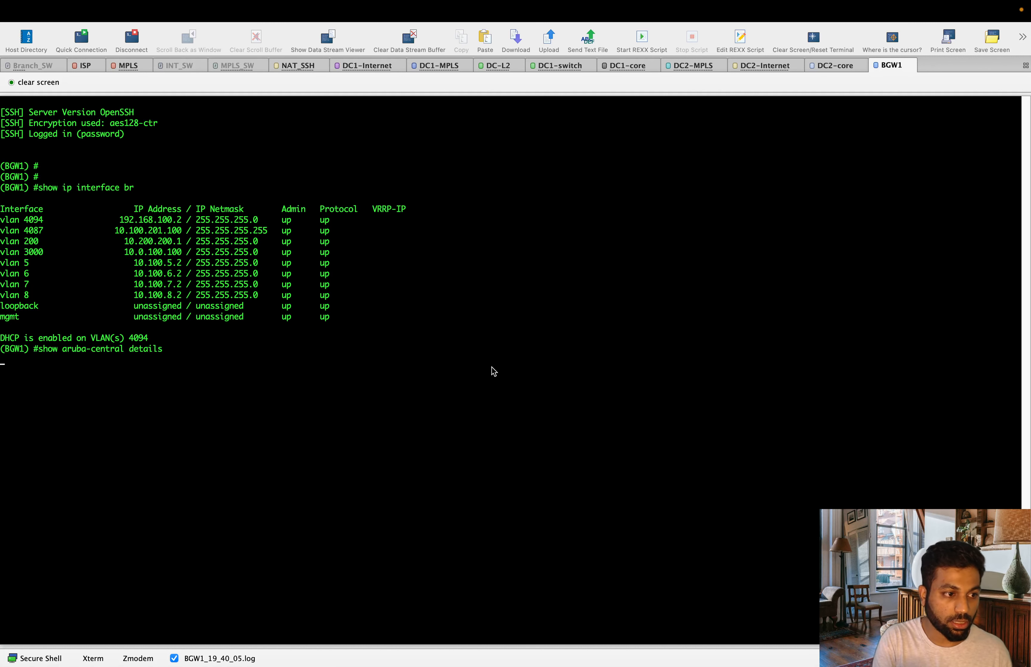
{"action": "key", "text": "Return"}
{"action": "key", "text": "Return"}
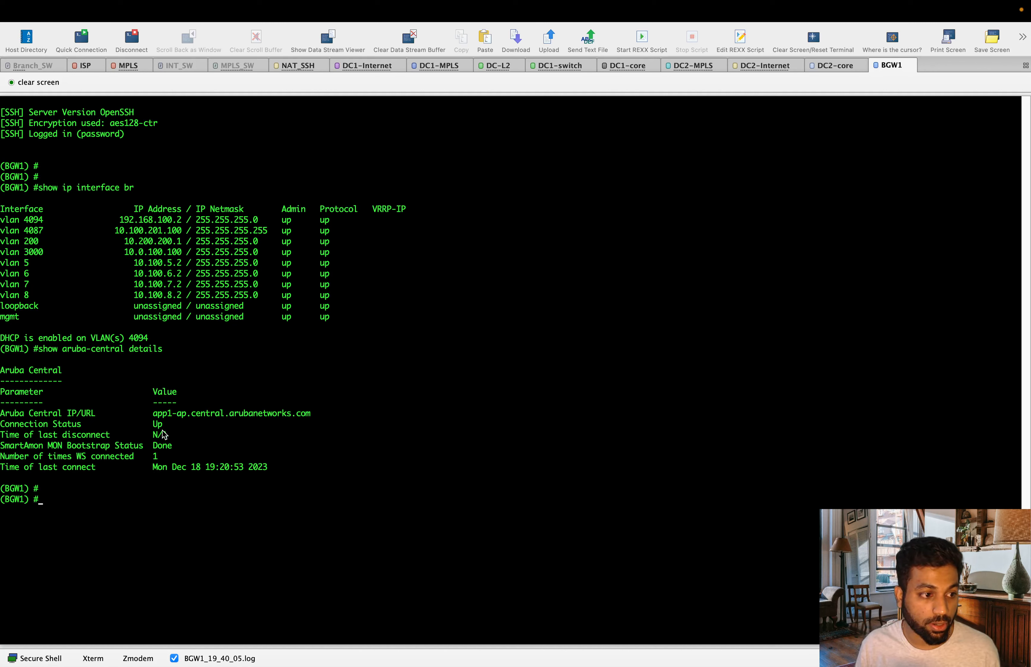
{"action": "left_click_drag", "start_coordinate": [175, 427], "coordinate": [5, 425]}
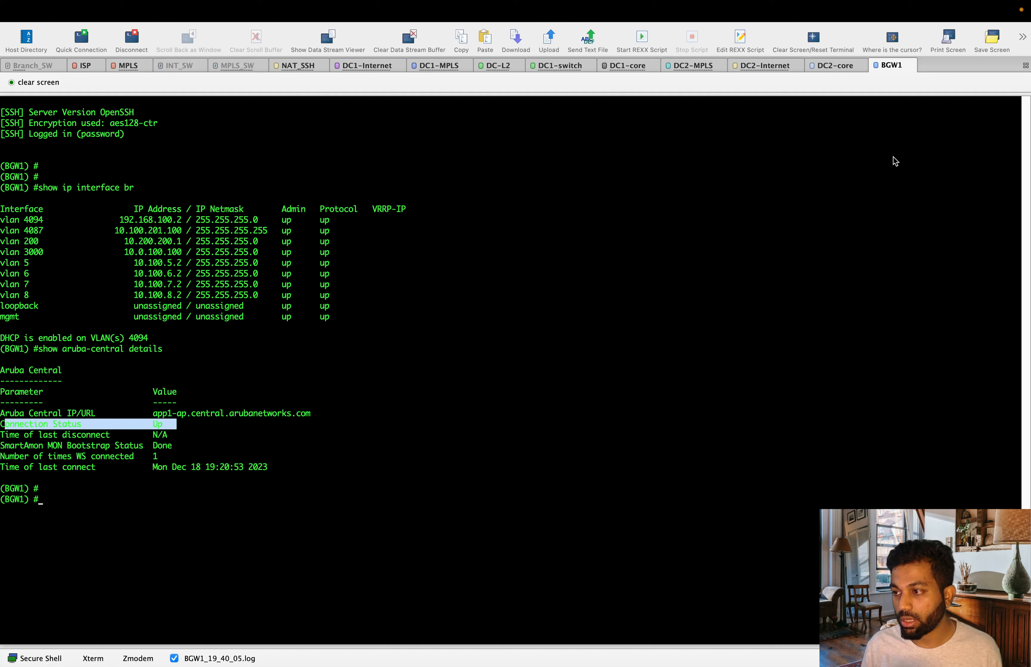
{"action": "left_click", "coordinate": [471, 475]}
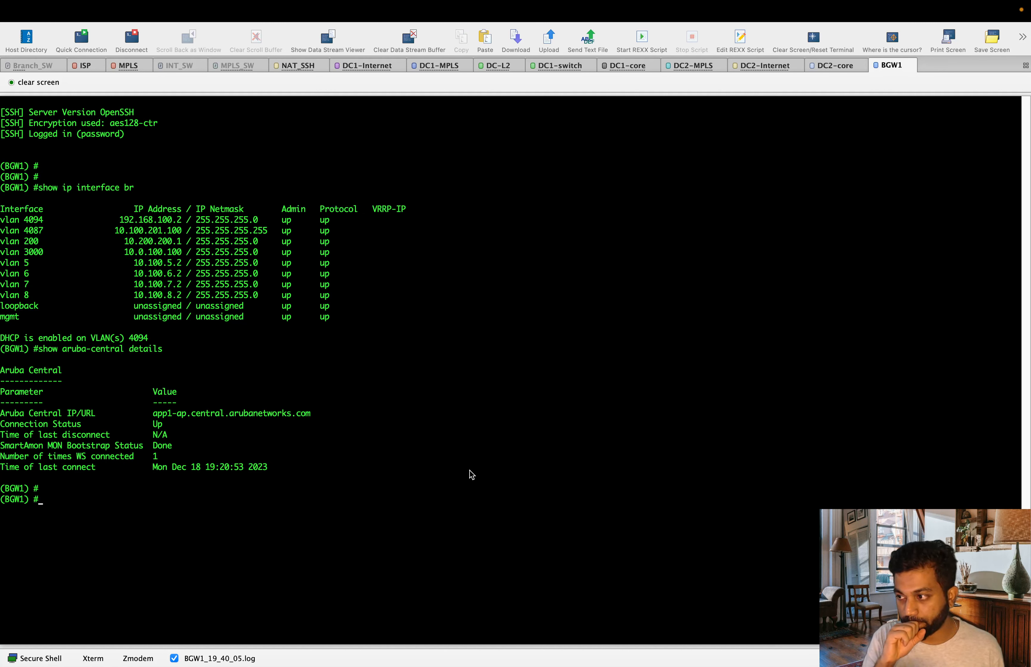
Run 'show aruba-central control-channel' and confirm the READY state and the control channel URL.
{"action": "type", "text": "show aru"}
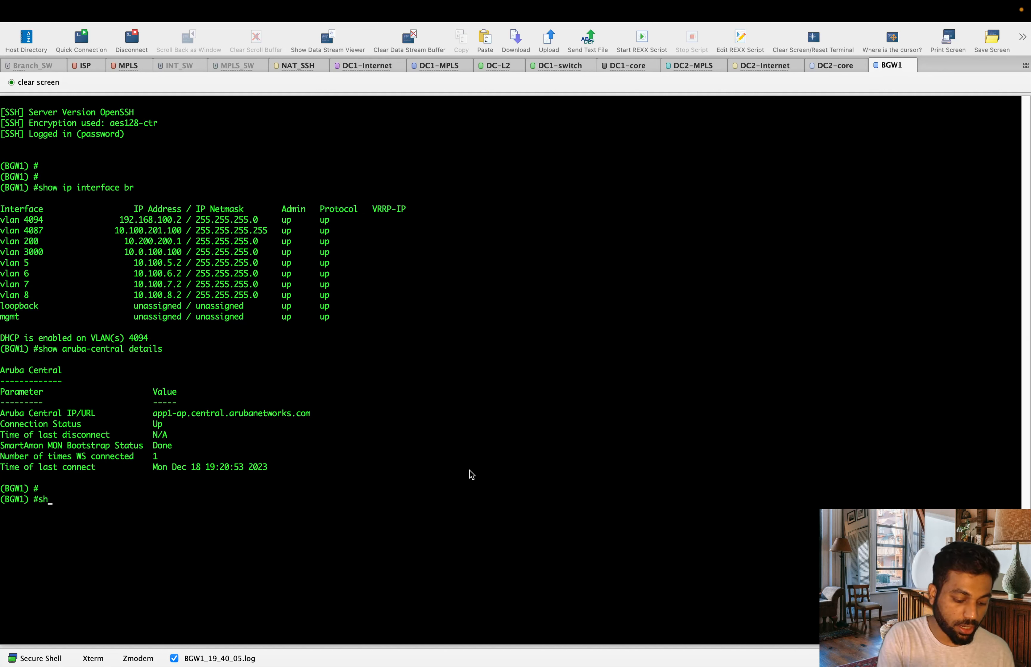
{"action": "key", "text": "Tab"}
{"action": "type", "text": "con"}
{"action": "key", "text": "Tab"}
{"action": "key", "text": "Return"}
{"action": "key", "text": "Return"}
{"action": "key", "text": "Return"}
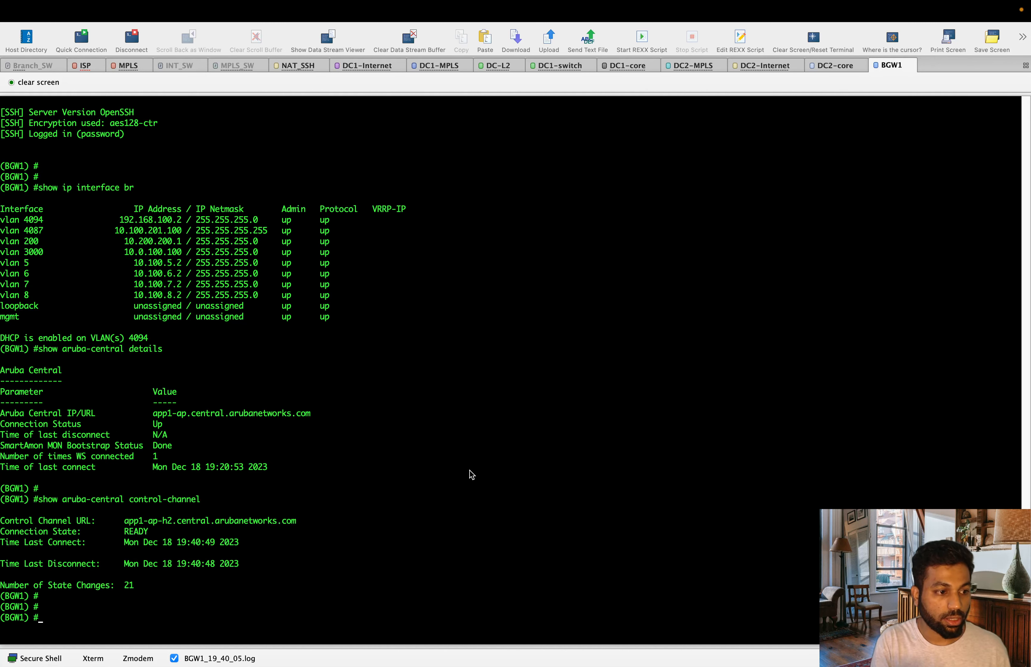
{"action": "left_click_drag", "start_coordinate": [177, 533], "coordinate": [72, 531]}
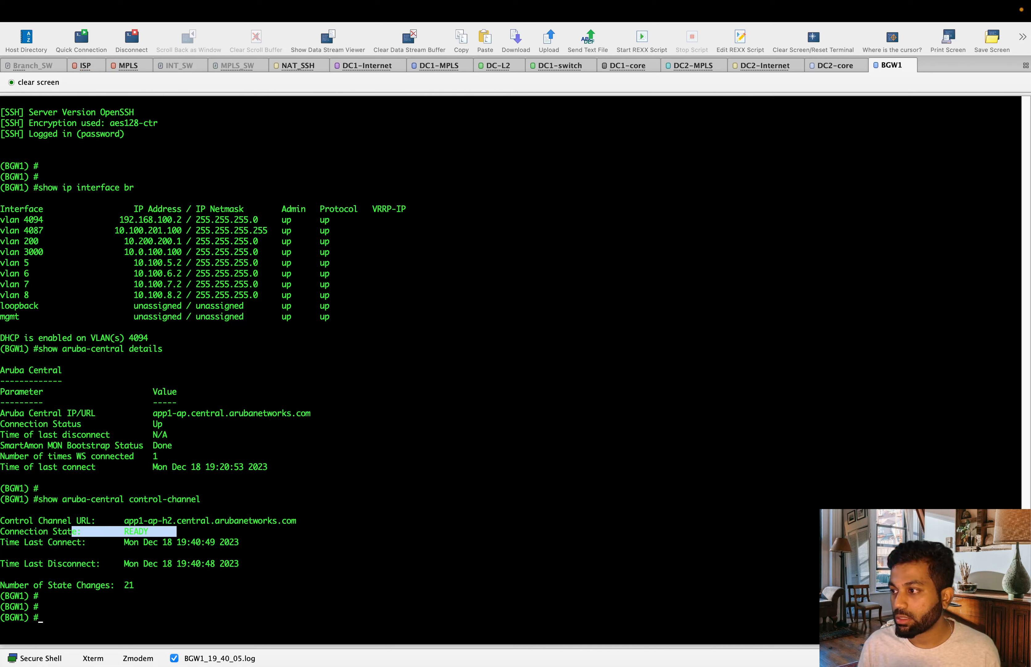
{"action": "left_click", "coordinate": [265, 520]}
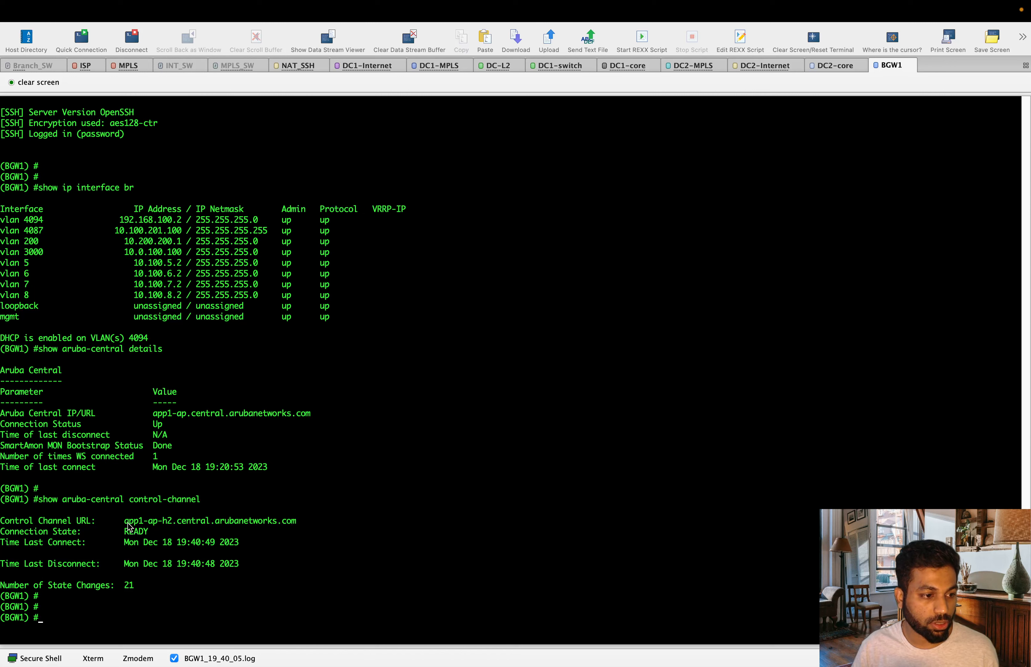
{"action": "mouse_move", "coordinate": [124, 520]}
{"action": "left_mouse_down"}
{"action": "mouse_move", "coordinate": [225, 510]}
{"action": "mouse_move", "coordinate": [290, 522]}
{"action": "mouse_move", "coordinate": [127, 526]}
{"action": "left_mouse_up"}
{"action": "left_click", "coordinate": [314, 531]}
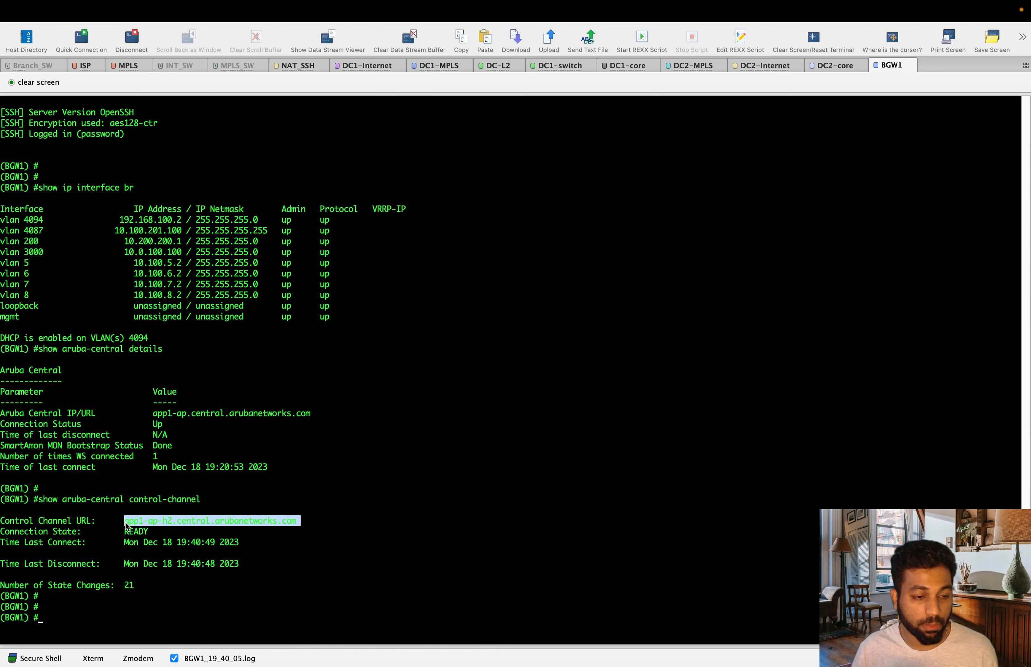
{"action": "left_click", "coordinate": [189, 536]}
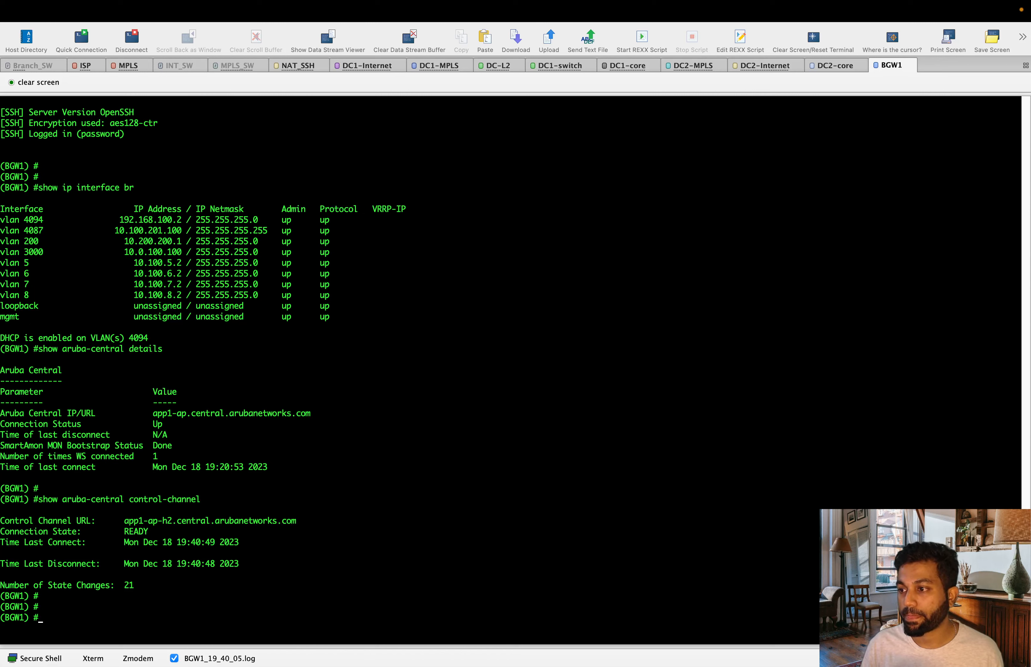
{"action": "key", "text": "super+Tab"}
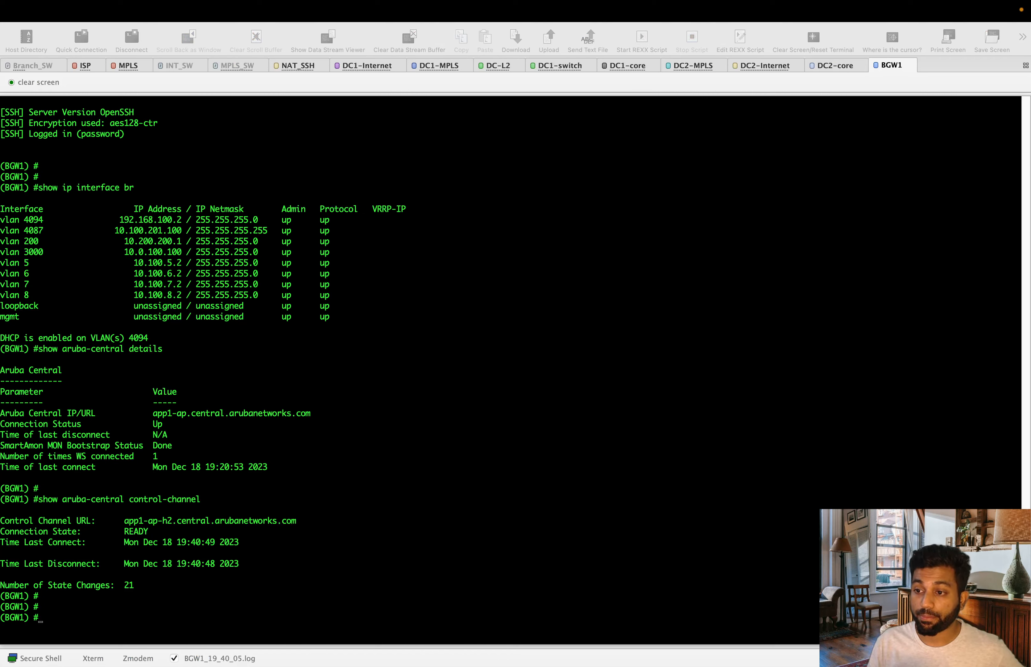
{"action": "left_click", "coordinate": [555, 395]}
Bring the Firefox EVE | Topology window to full size from Mission Control.
{"action": "key", "text": "ctrl+Up"}
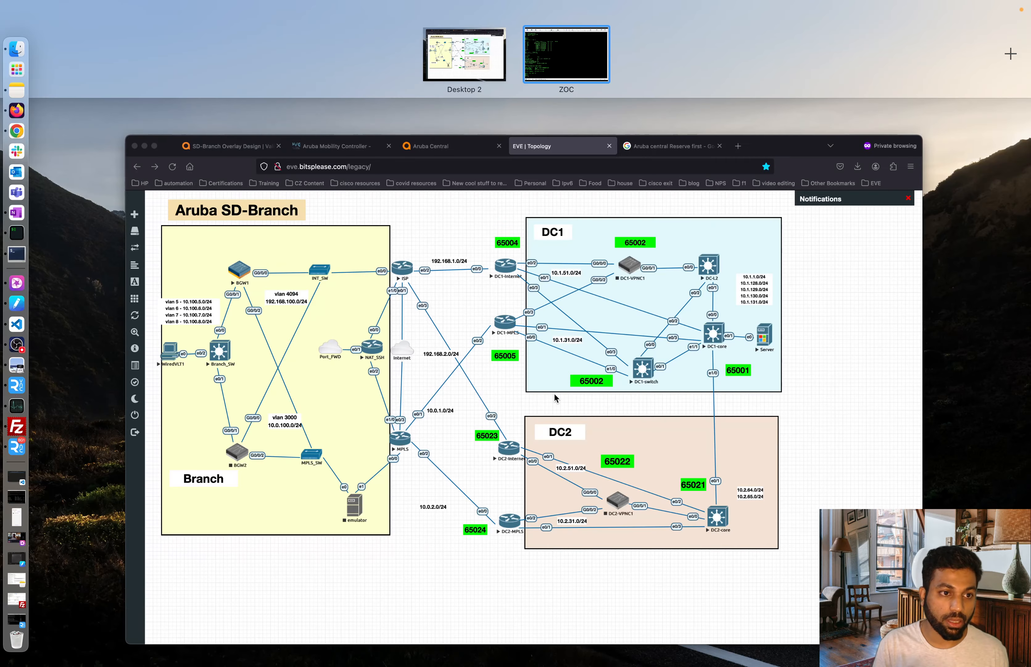
{"action": "left_click", "coordinate": [540, 377]}
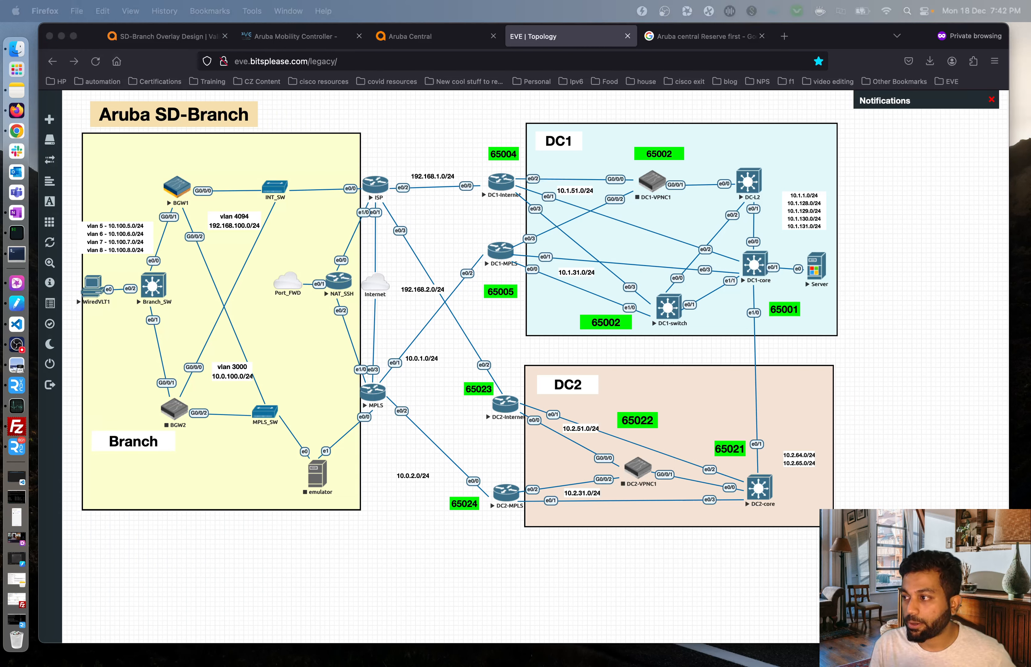
Open BGW1's Config > High Availability > Redundancy page, showing an empty virtual router table.
{"action": "left_click", "coordinate": [410, 36]}
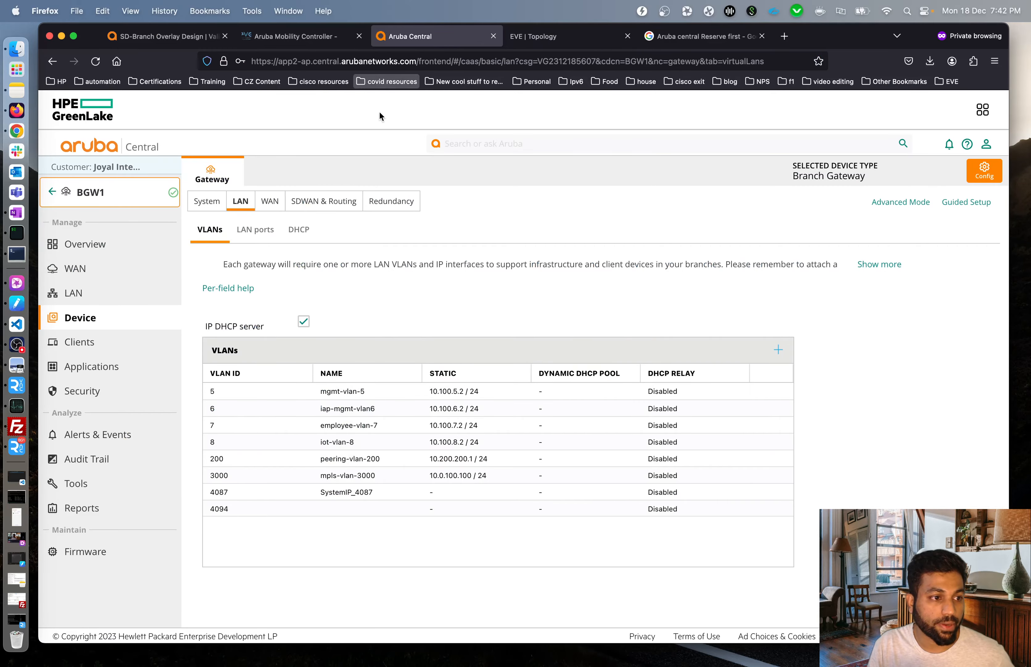
{"action": "left_click", "coordinate": [899, 207]}
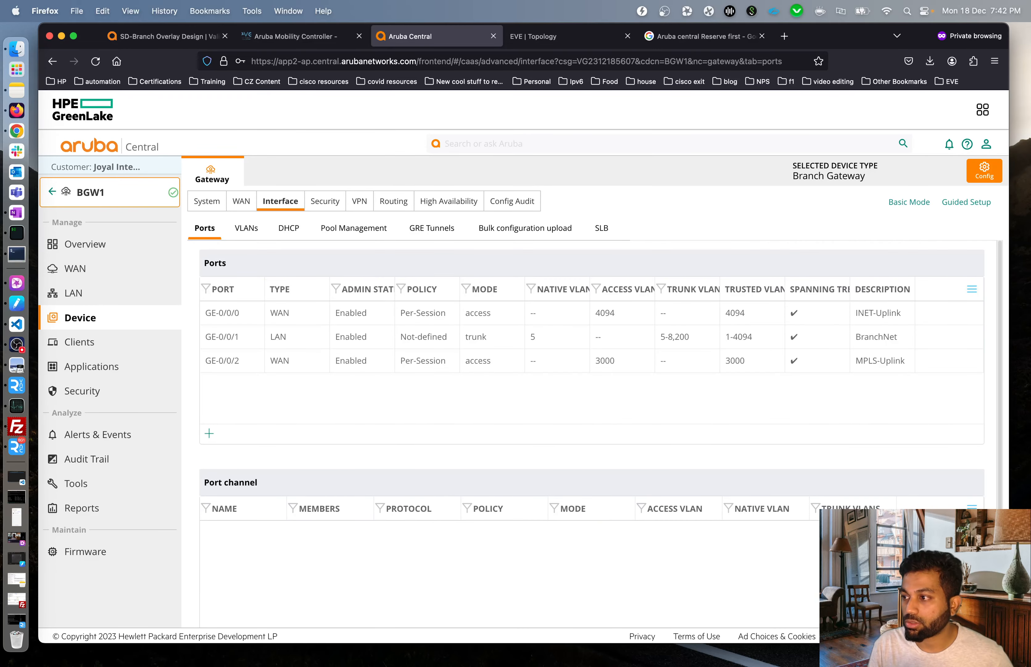
{"action": "left_click", "coordinate": [452, 201]}
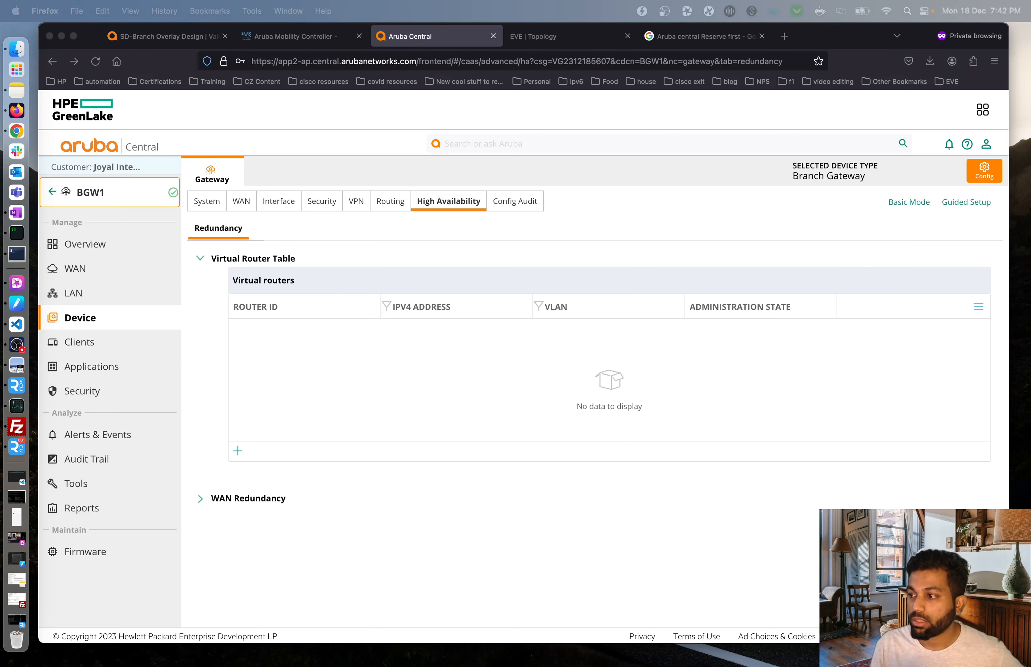
{"action": "left_click", "coordinate": [675, 349]}
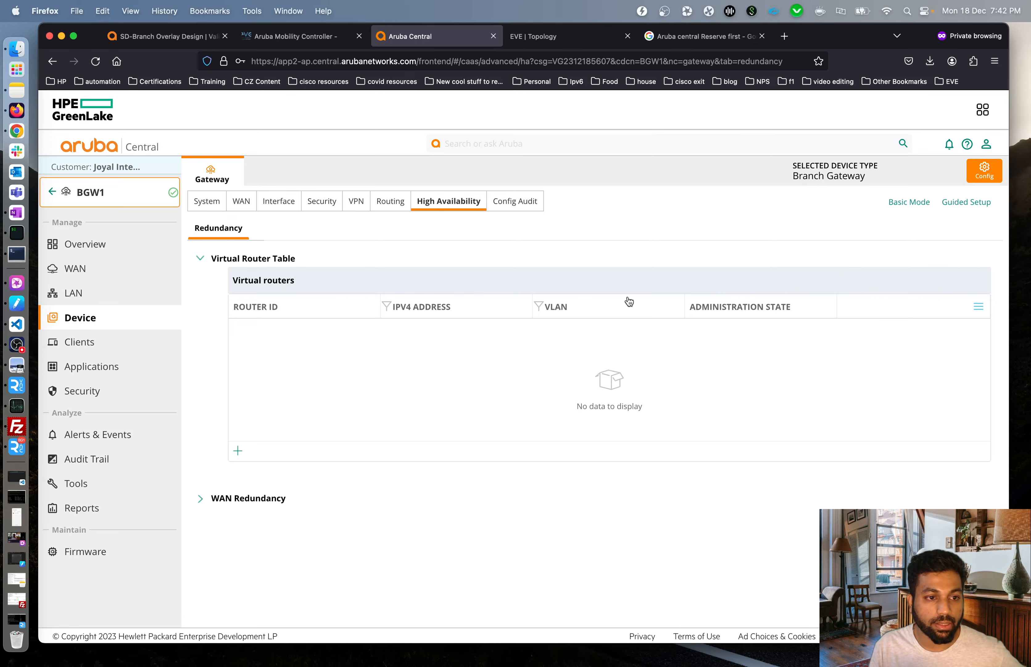
Start a new virtual router with ID 5 and virtual IP 10.100.5.1.
{"action": "left_click", "coordinate": [238, 452]}
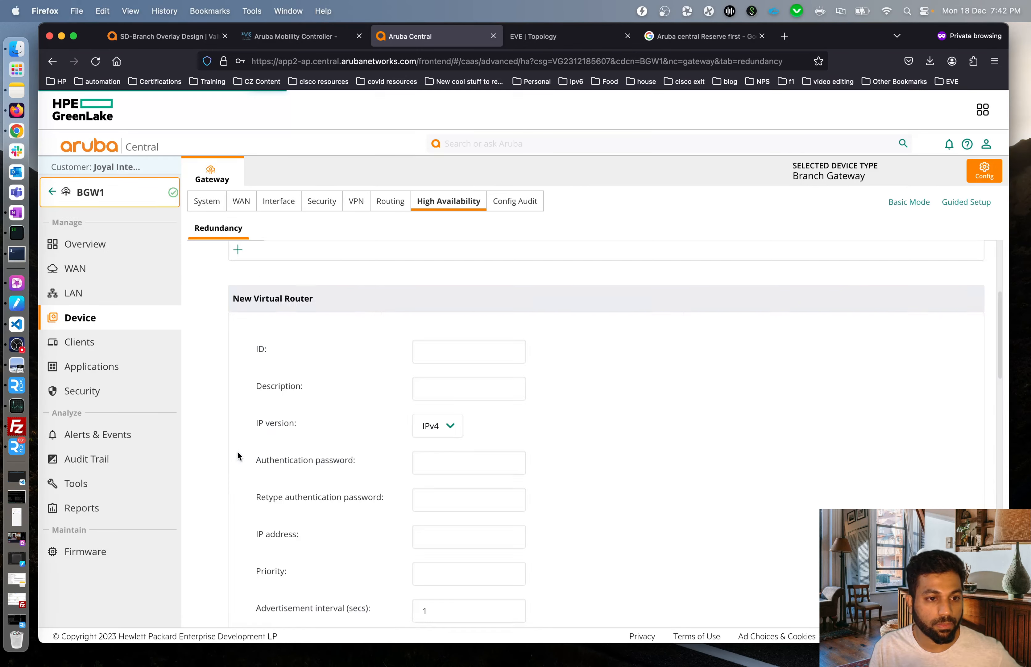
{"action": "scroll", "coordinate": [606, 433], "scroll_direction": "up", "scroll_amount": 5}
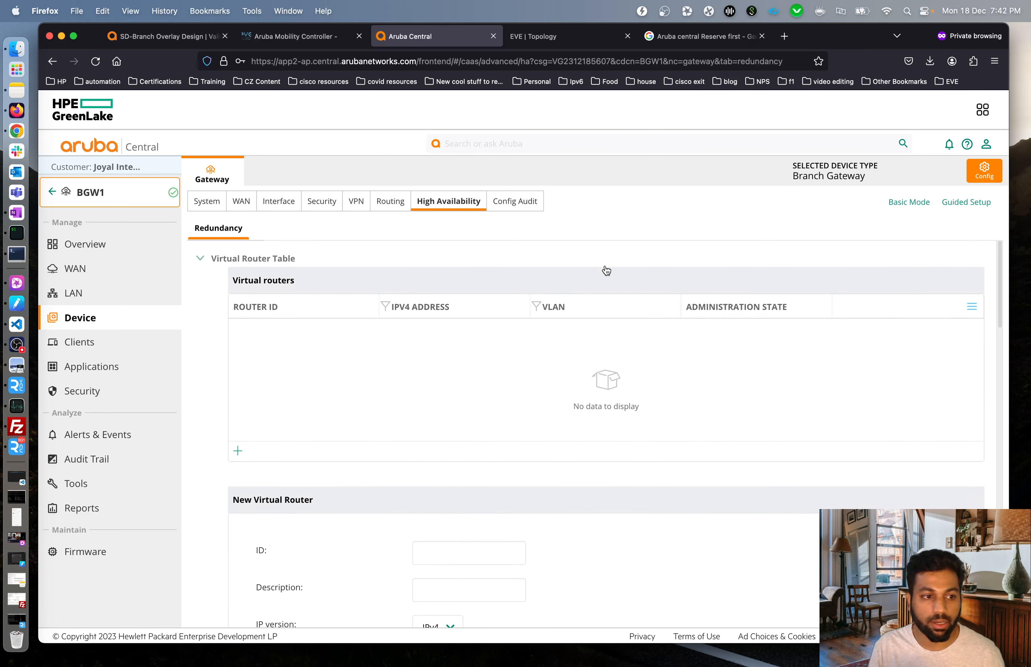
{"action": "scroll", "coordinate": [453, 440], "scroll_direction": "down", "scroll_amount": 4}
{"action": "left_click", "coordinate": [463, 396]}
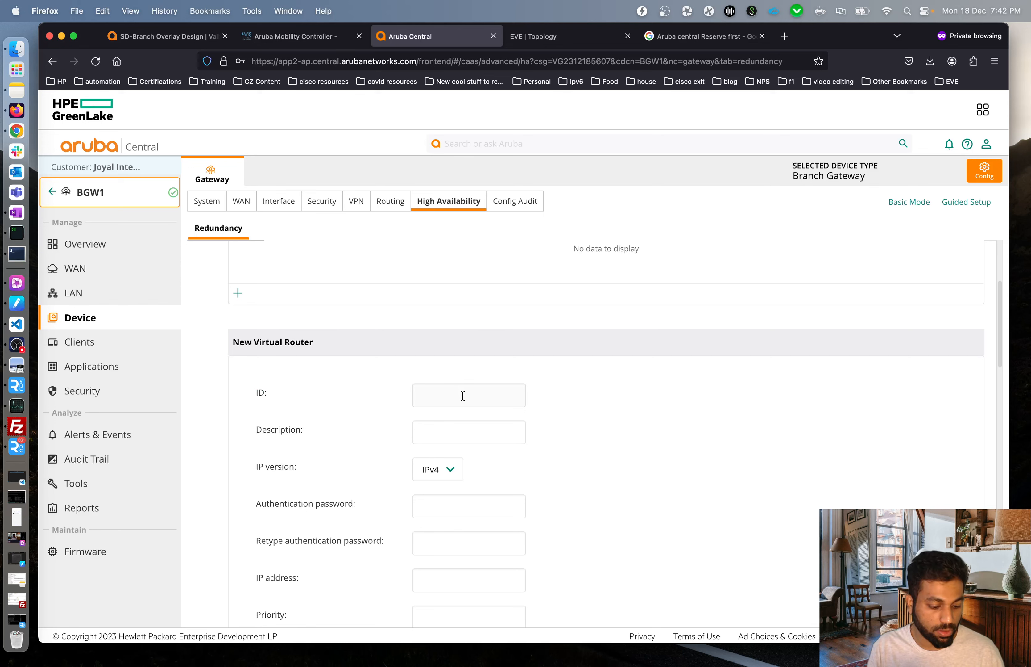
{"action": "type", "text": "5"}
{"action": "key", "text": "super+Tab"}
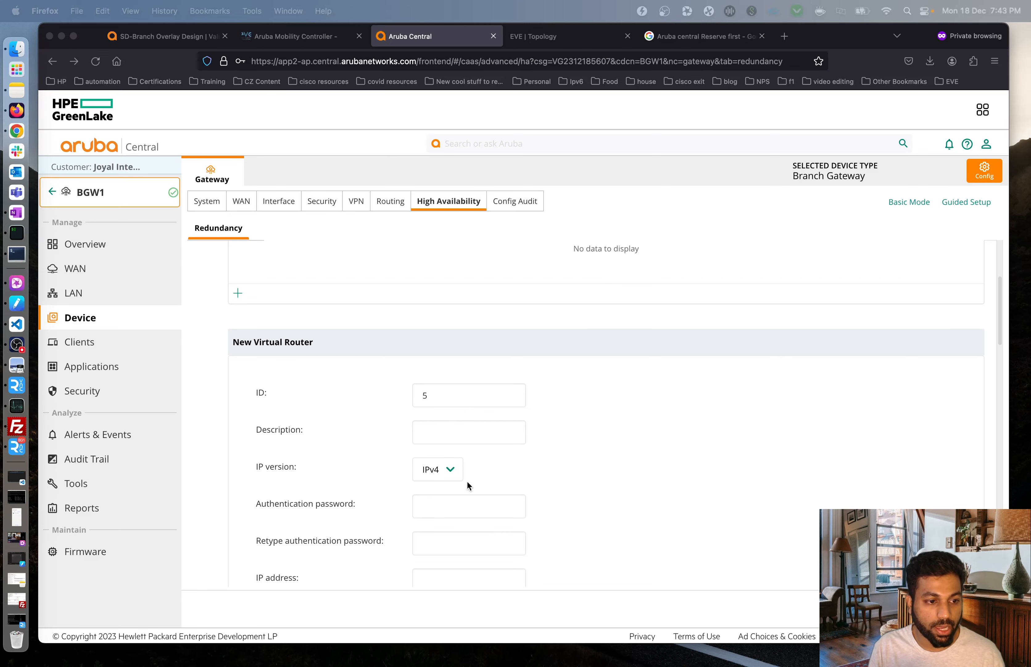
{"action": "key", "text": "super+Tab"}
{"action": "scroll", "coordinate": [545, 459], "scroll_direction": "down", "scroll_amount": 2}
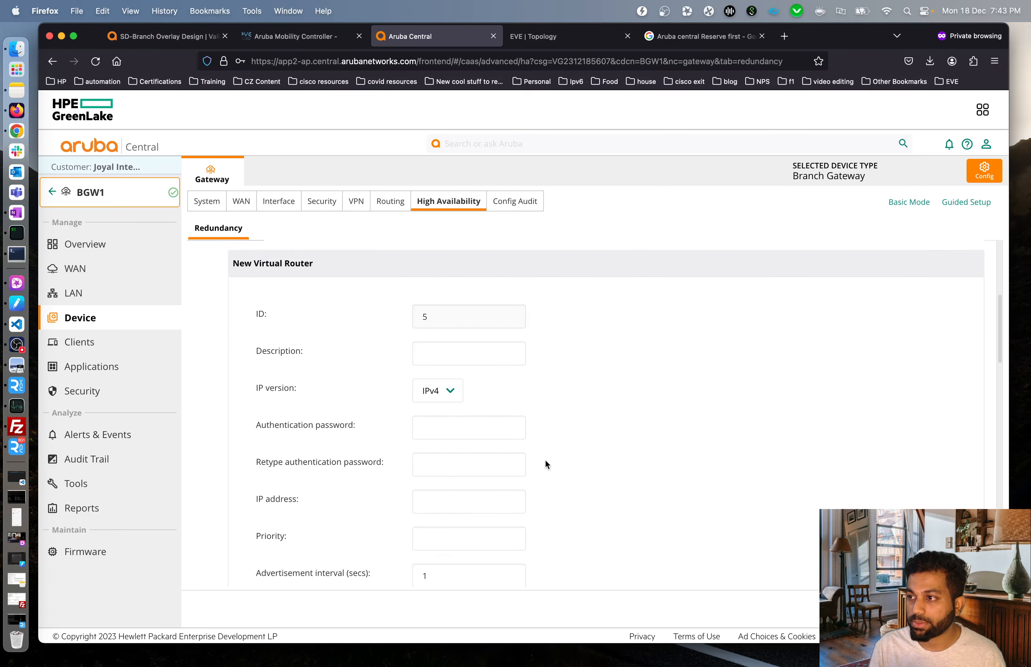
{"action": "scroll", "coordinate": [545, 458], "scroll_direction": "down", "scroll_amount": 1}
{"action": "left_click", "coordinate": [464, 483]}
{"action": "key", "text": "super+v"}
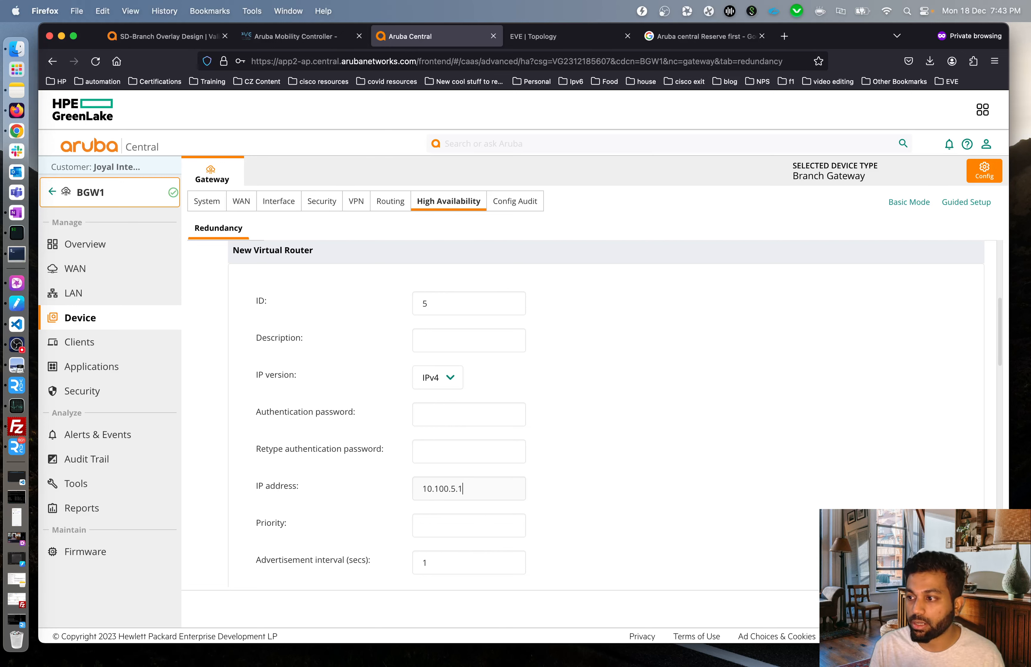
{"action": "key", "text": "super+Tab"}
Set priority 200, pre-emption with 60-second delay, admin state UP and VLAN 5, then save.
{"action": "left_click", "coordinate": [468, 524]}
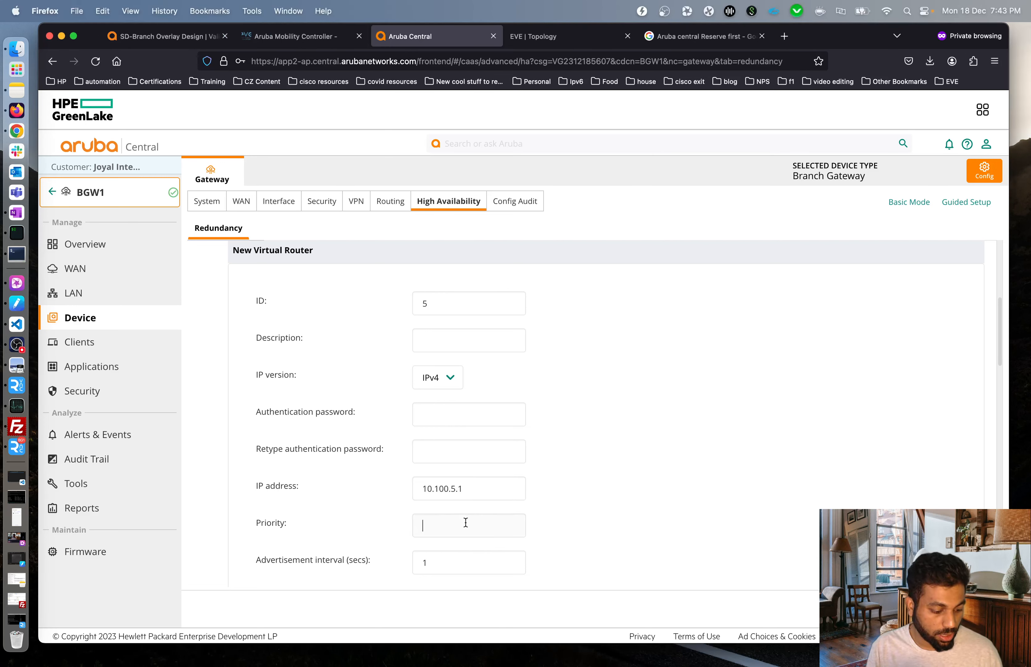
{"action": "type", "text": "200"}
{"action": "key", "text": "super+Tab"}
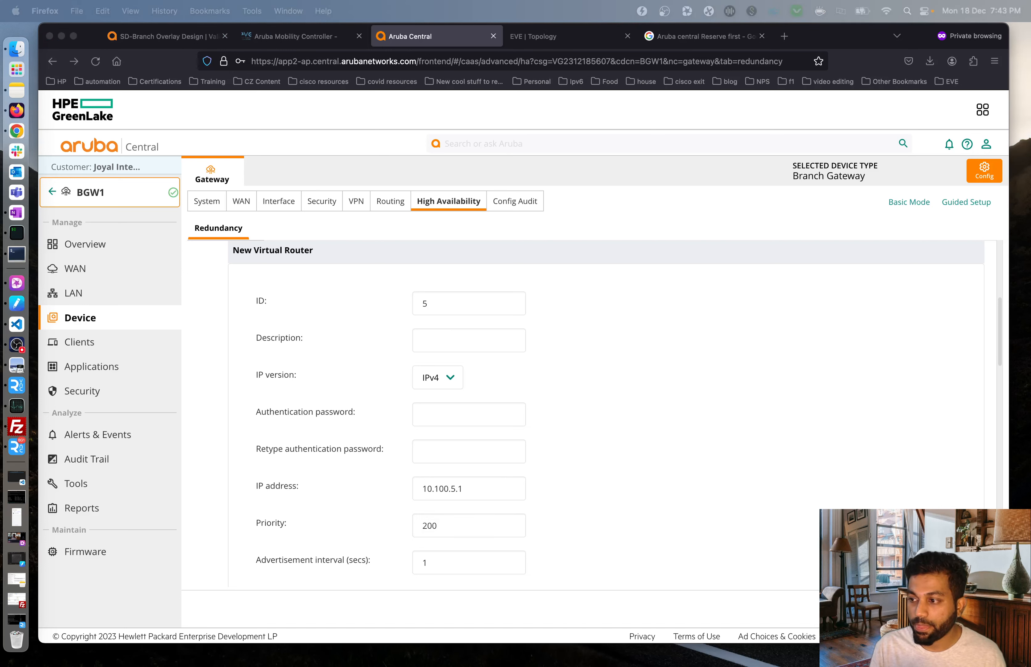
{"action": "scroll", "coordinate": [653, 451], "scroll_direction": "down", "scroll_amount": 3}
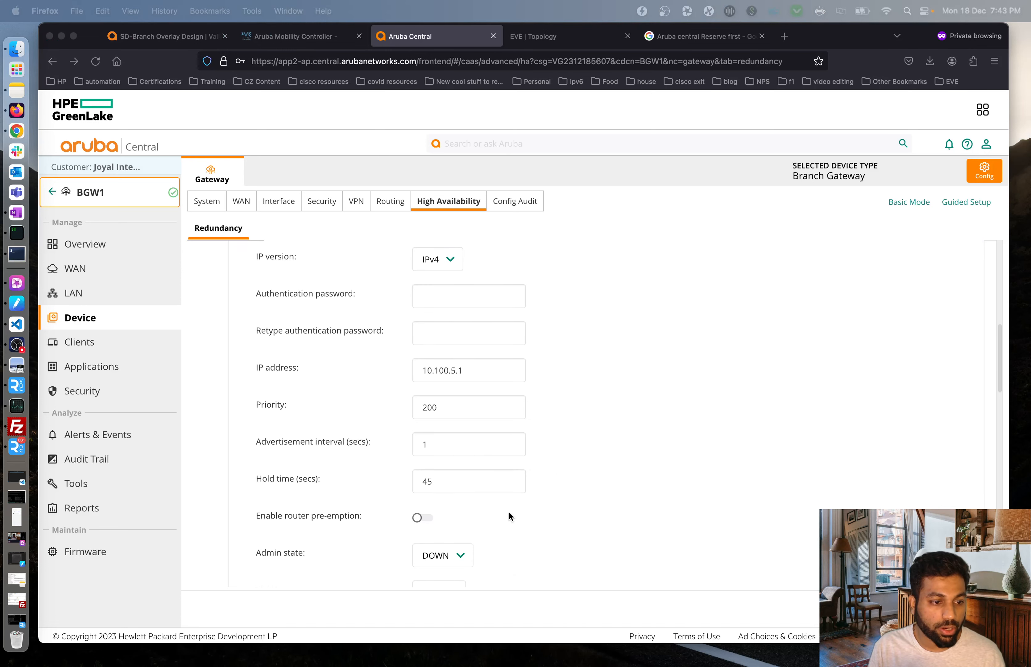
{"action": "left_click", "coordinate": [423, 517]}
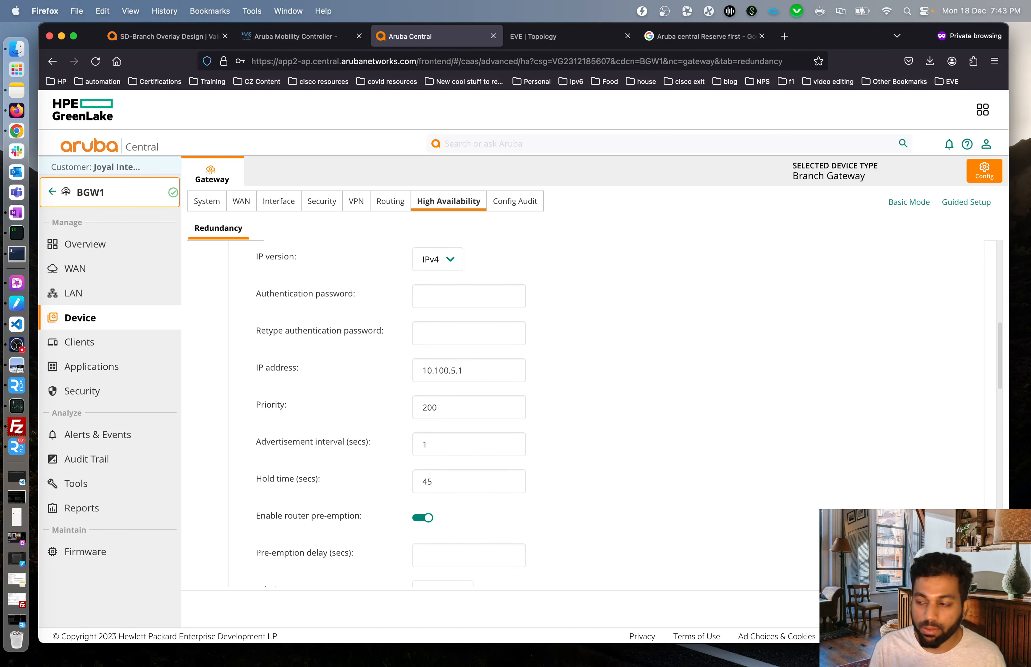
{"action": "left_click", "coordinate": [464, 548]}
{"action": "type", "text": "60"}
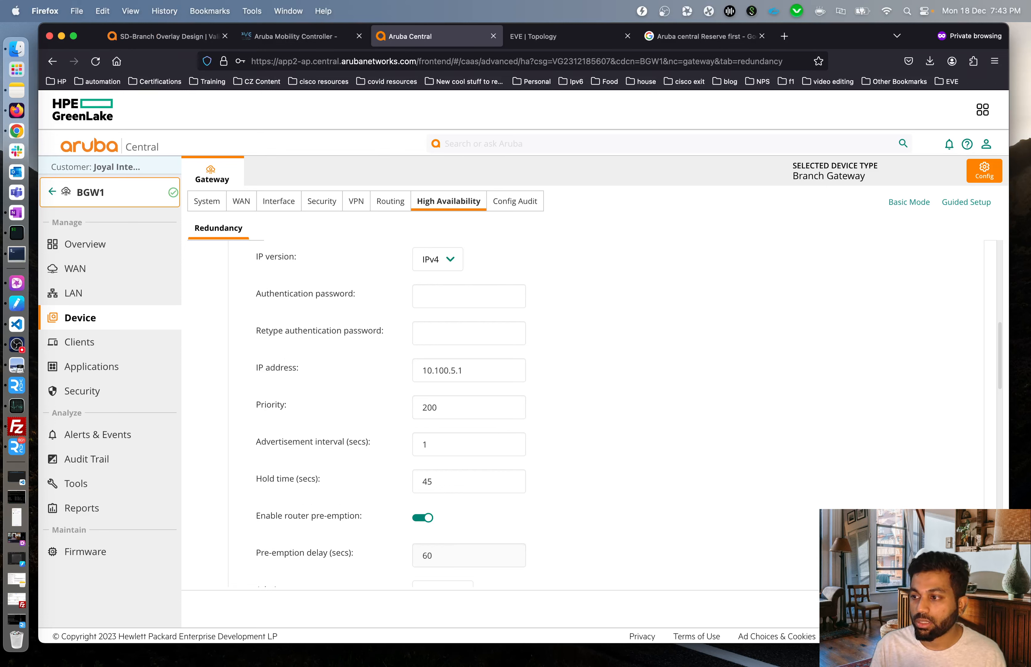
{"action": "scroll", "coordinate": [865, 497], "scroll_direction": "down", "scroll_amount": 3}
{"action": "left_click", "coordinate": [456, 457]}
{"action": "left_click", "coordinate": [468, 467]}
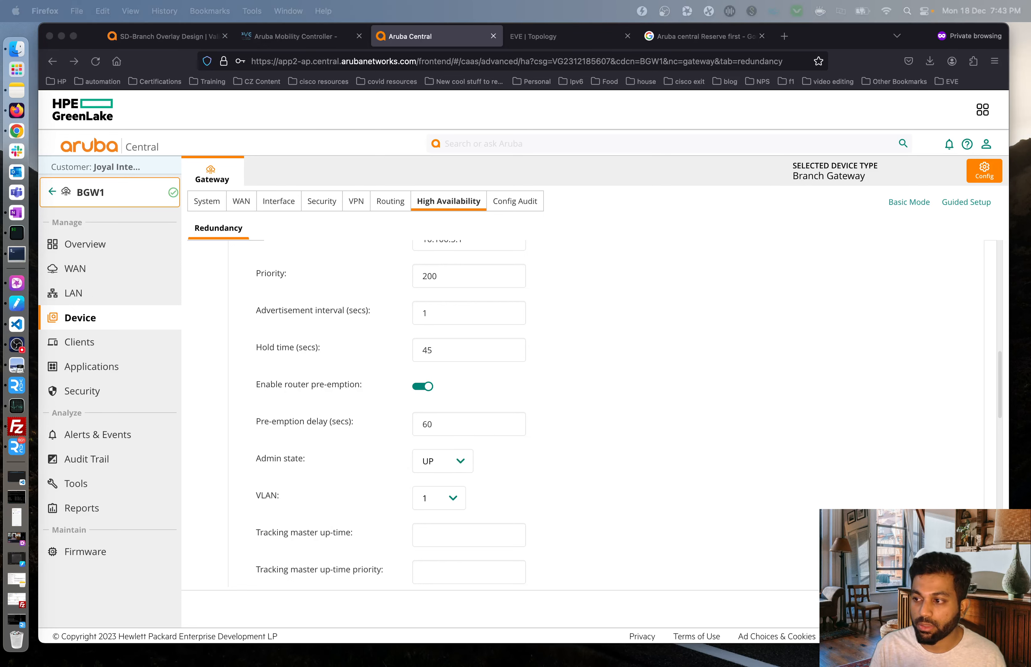
{"action": "left_click", "coordinate": [454, 497]}
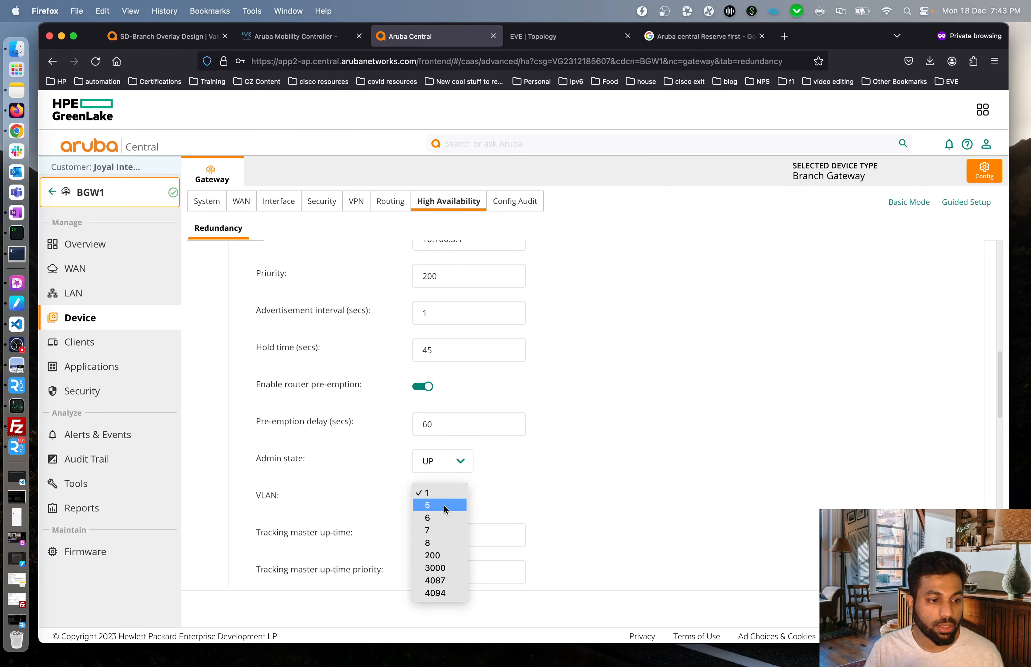
{"action": "left_click", "coordinate": [446, 519]}
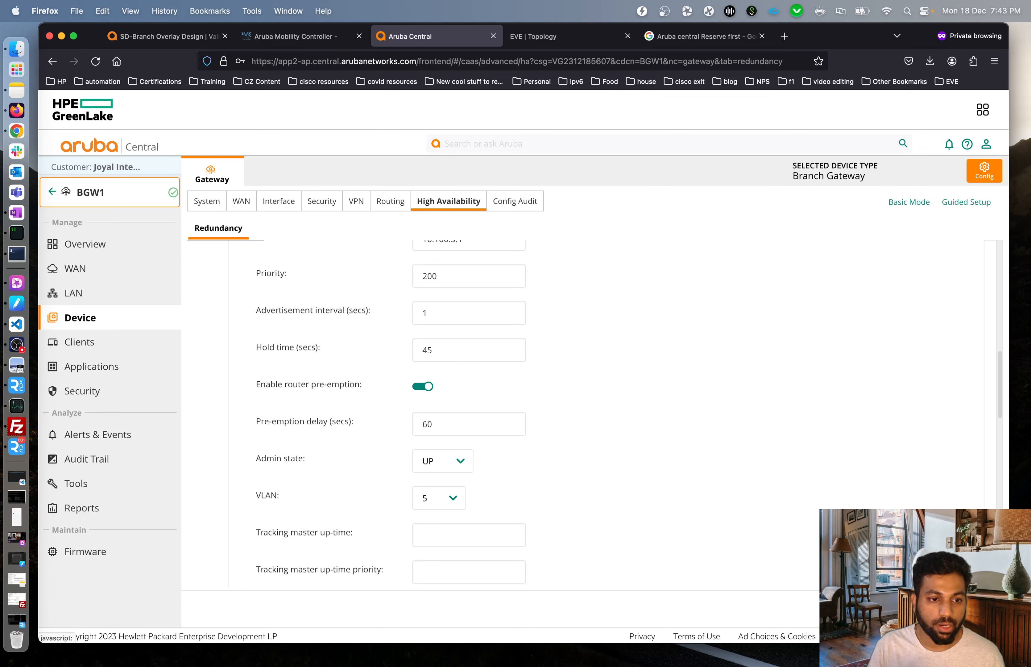
{"action": "left_click", "coordinate": [960, 609]}
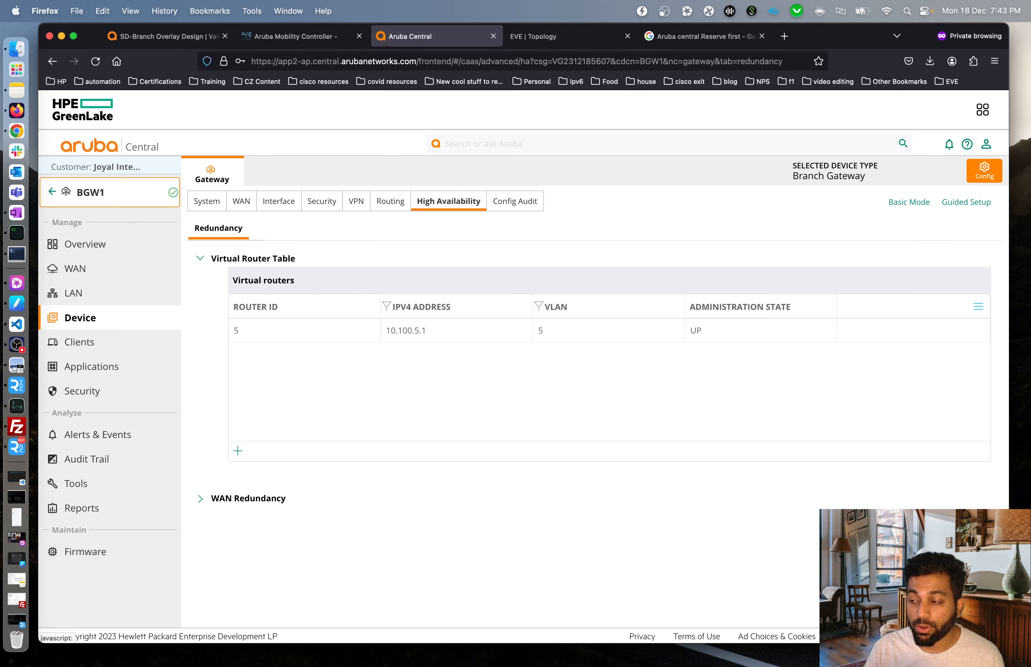
Return to Aruba Central, where virtual routers 6–8 at 10.100.6.1–10.100.8.1 now appear.
{"action": "key", "text": "super+Tab"}
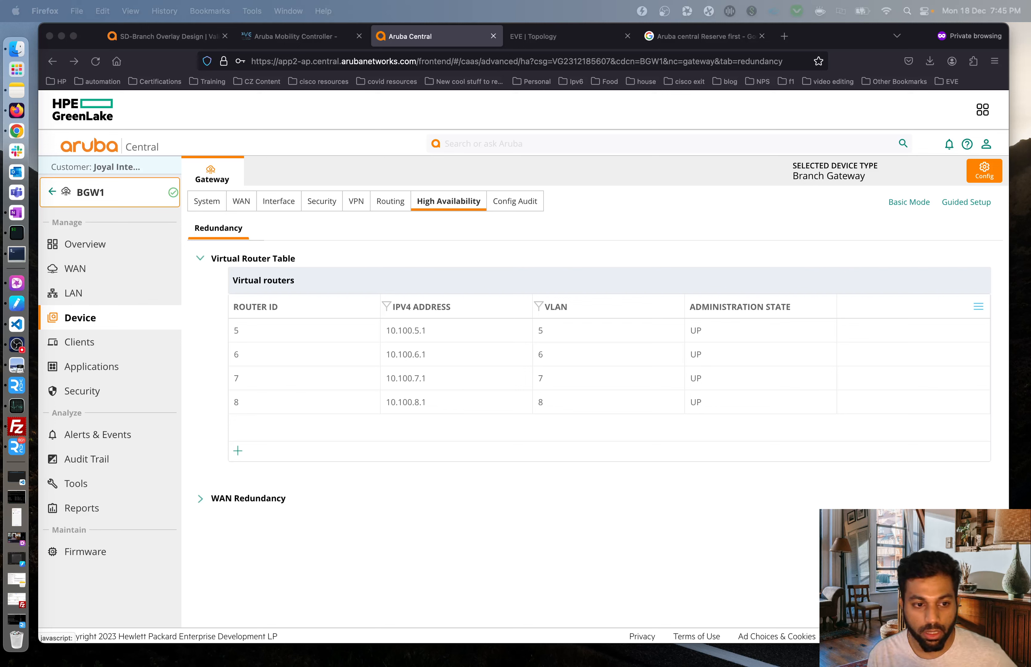
{"action": "left_click", "coordinate": [596, 537]}
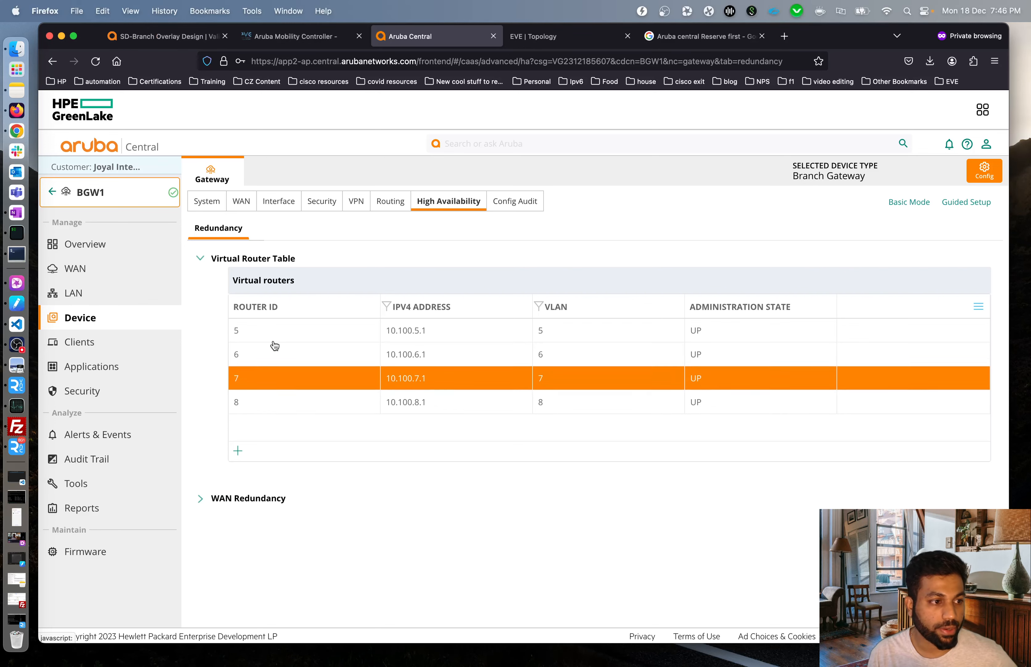
Run 'show vrrp' on BGW1: routers 5 and 6 are MASTER, 7 and 8 still BACKUP.
{"action": "left_click", "coordinate": [16, 253]}
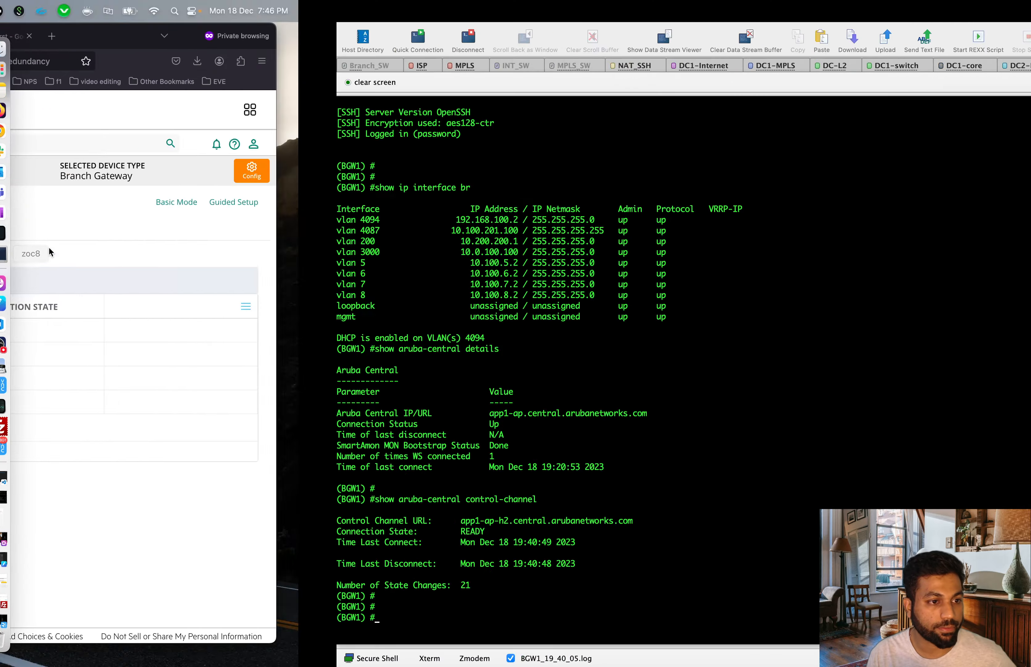
{"action": "key", "text": "Return"}
{"action": "key", "text": "Return"}
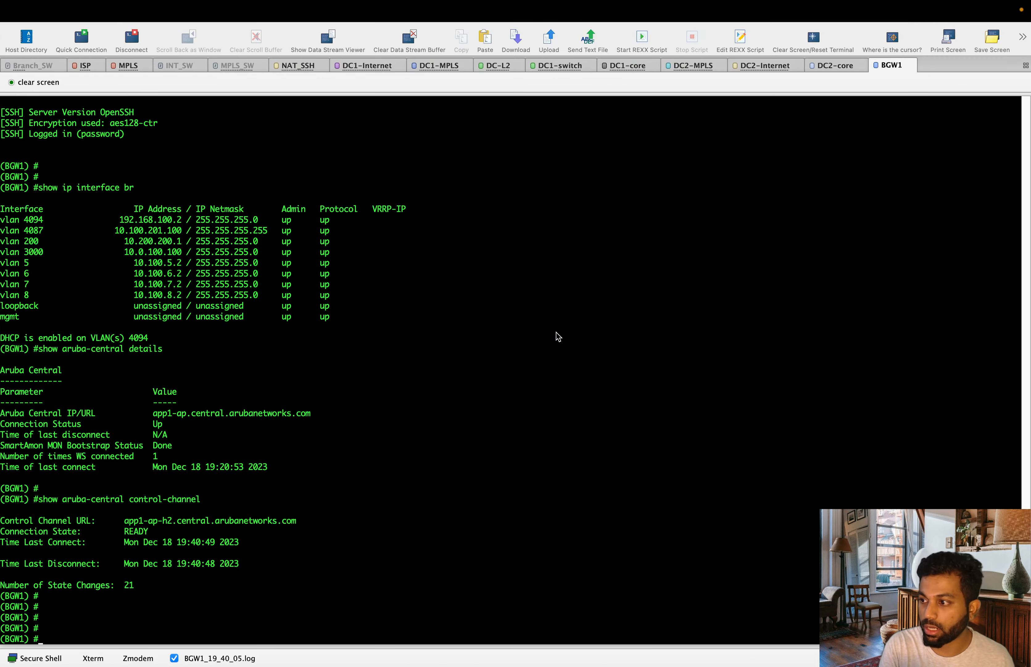
{"action": "type", "text": "show vrrp"}
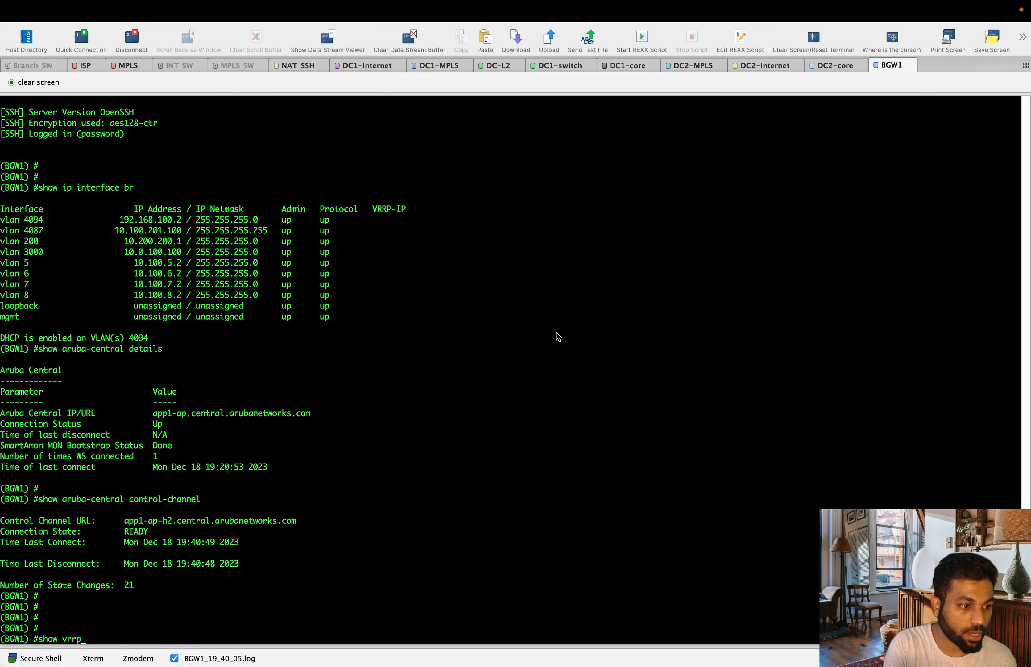
{"action": "key", "text": "Return"}
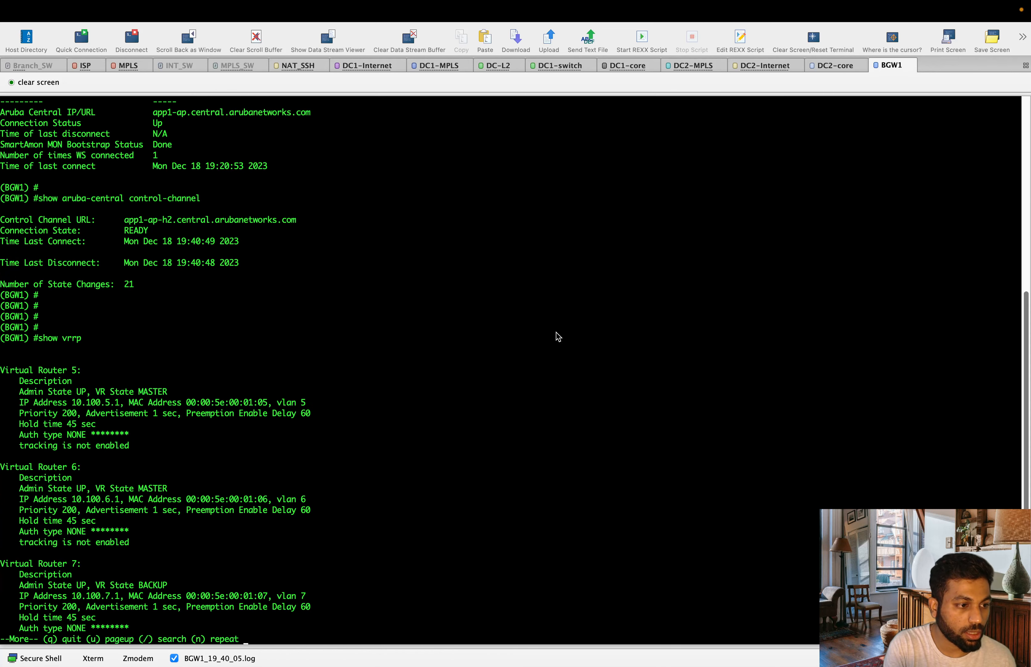
{"action": "key", "text": "Return"}
{"action": "key", "text": "Return"}
{"action": "key", "text": "Return"}
{"action": "key", "text": "Return"}
{"action": "key", "text": "Return"}
{"action": "key", "text": "Return"}
{"action": "key", "text": "Return"}
{"action": "key", "text": "Return"}
{"action": "key", "text": "Return"}
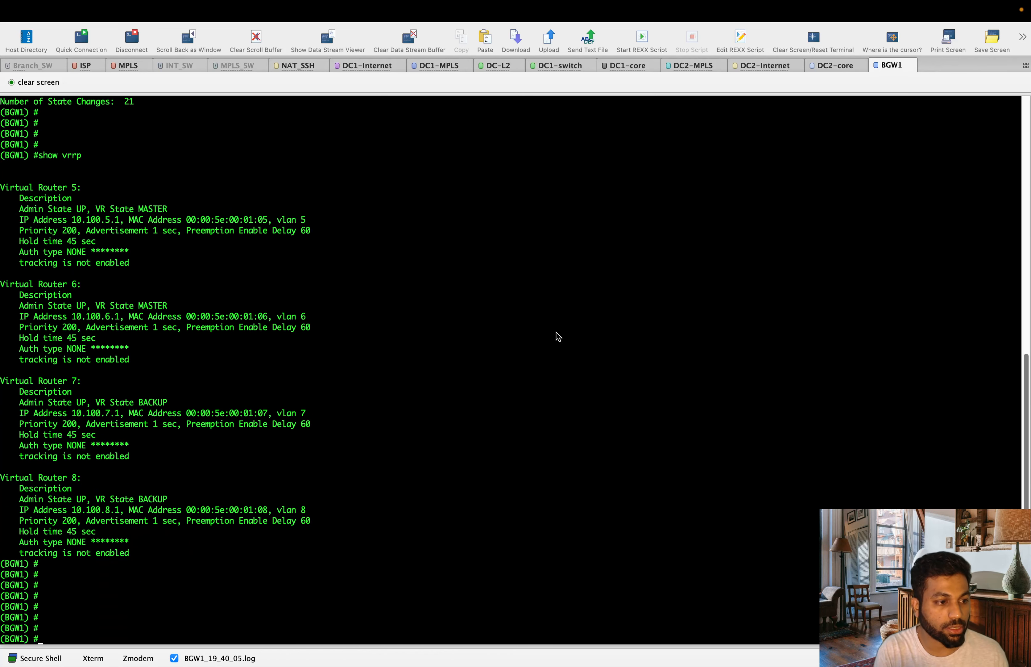
{"action": "left_click_drag", "start_coordinate": [116, 211], "coordinate": [216, 213]}
{"action": "left_click_drag", "start_coordinate": [116, 306], "coordinate": [212, 308]}
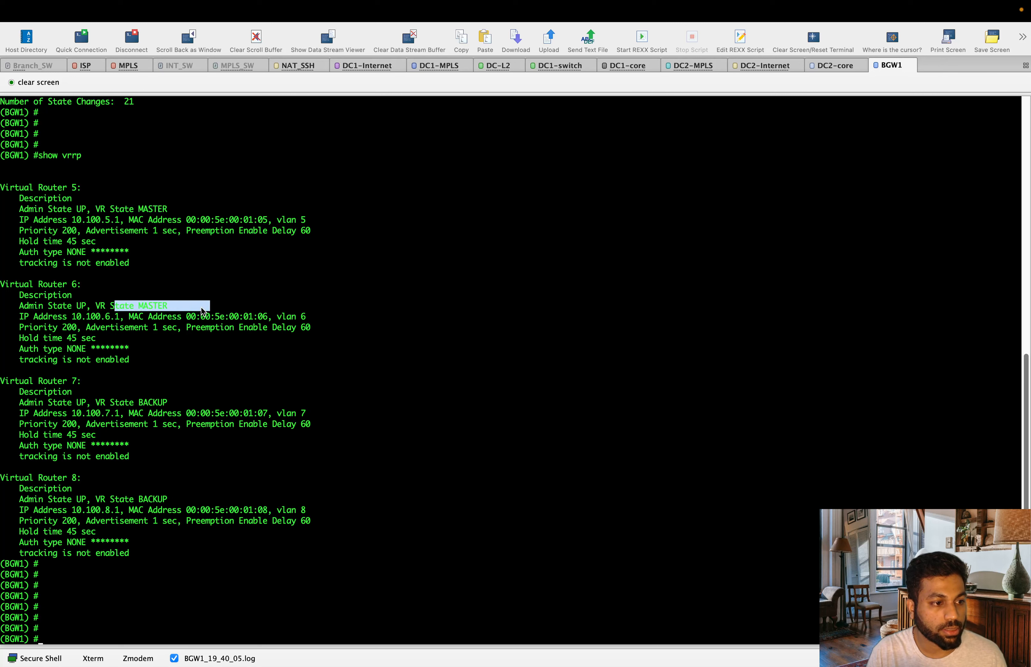
{"action": "left_click_drag", "start_coordinate": [96, 402], "coordinate": [167, 403]}
{"action": "left_click_drag", "start_coordinate": [106, 499], "coordinate": [191, 505]}
{"action": "left_click", "coordinate": [210, 492]}
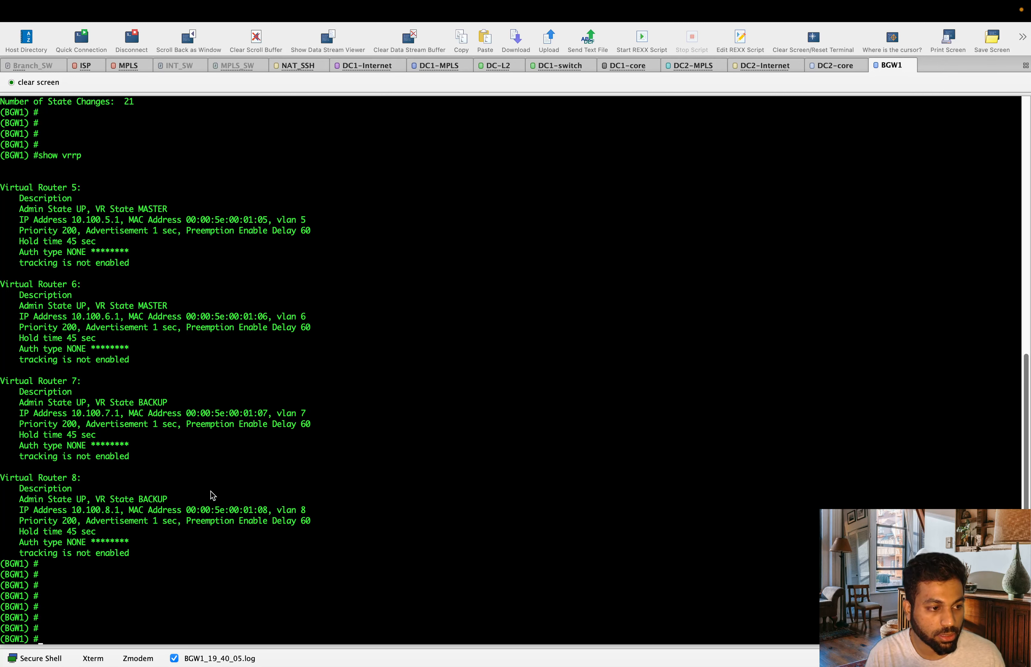
Rerun 'show vrrp' until virtual router 7 reports MASTER.
{"action": "key", "text": "Up"}
{"action": "key", "text": "Return"}
{"action": "key", "text": "Return"}
{"action": "key", "text": "Return"}
{"action": "key", "text": "Return"}
{"action": "key", "text": "Return"}
{"action": "key", "text": "Return"}
{"action": "key", "text": "Return"}
{"action": "key", "text": "Return"}
{"action": "key", "text": "Return"}
{"action": "key", "text": "Return"}
{"action": "key", "text": "Return"}
{"action": "key", "text": "Return"}
{"action": "key", "text": "Return"}
{"action": "key", "text": "Return"}
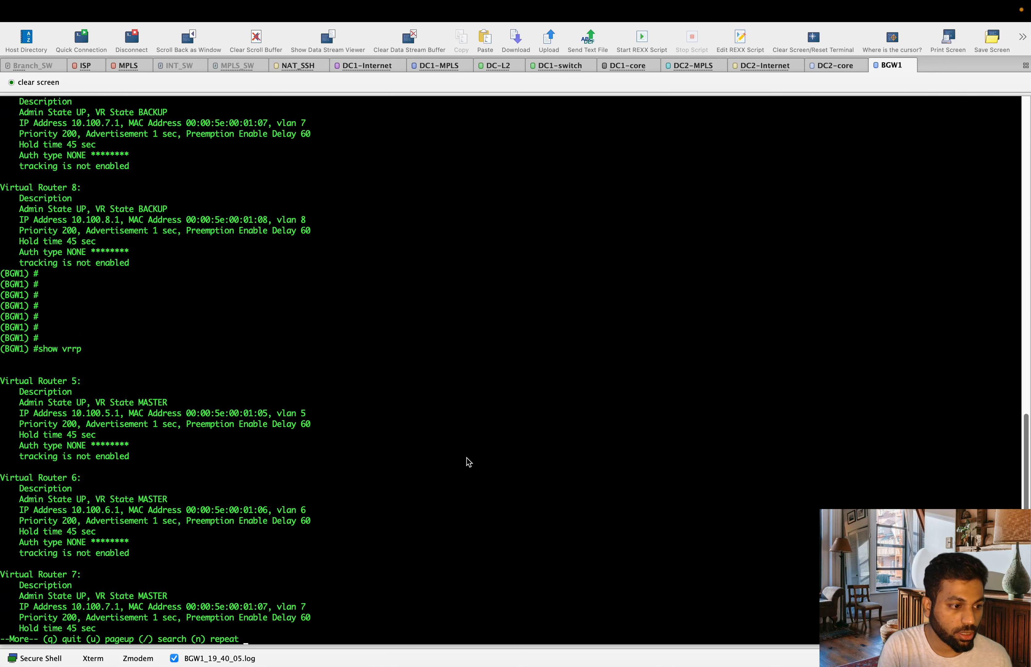
{"action": "key", "text": "Return"}
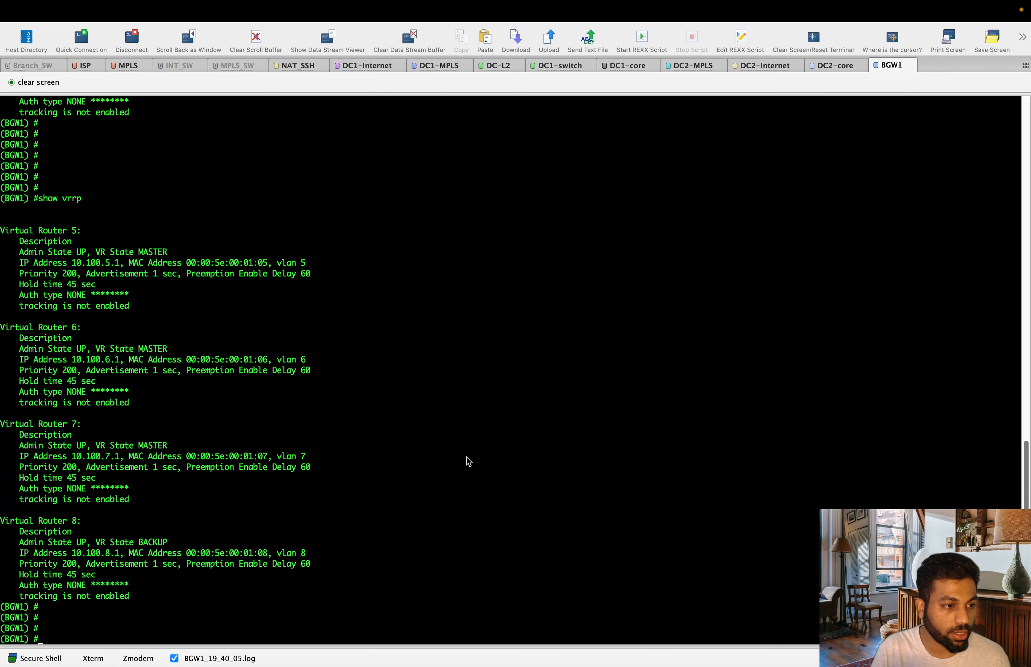
{"action": "left_click_drag", "start_coordinate": [96, 447], "coordinate": [201, 449]}
{"action": "left_click", "coordinate": [412, 444]}
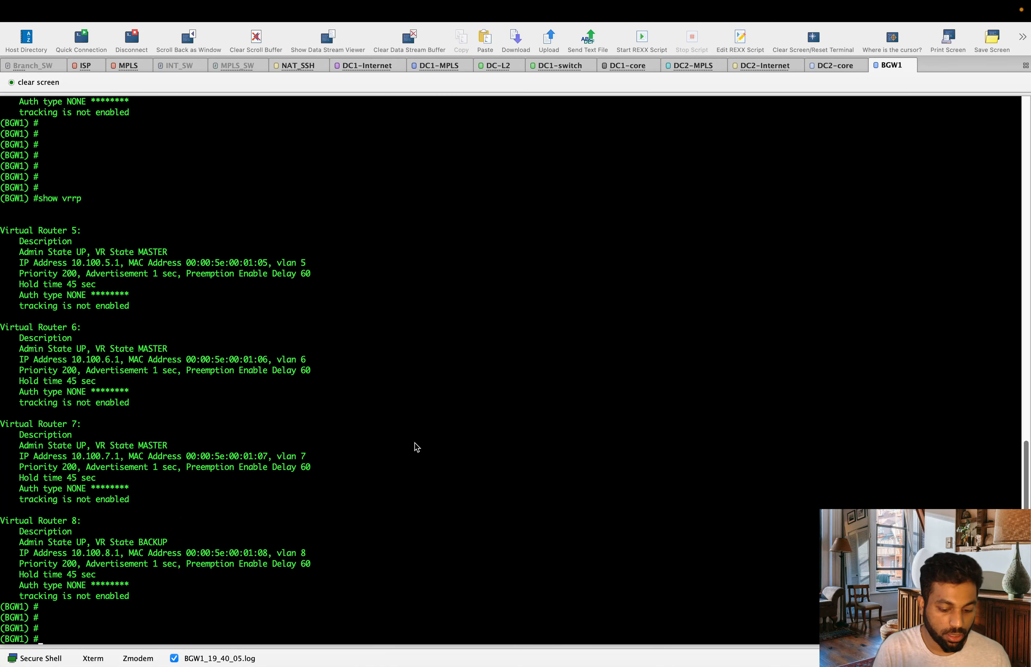
{"action": "key", "text": "Up"}
{"action": "key", "text": "Return"}
{"action": "key", "text": "Return"}
{"action": "key", "text": "Return"}
{"action": "key", "text": "Return"}
{"action": "key", "text": "Return"}
{"action": "key", "text": "Return"}
{"action": "key", "text": "Return"}
{"action": "key", "text": "Return"}
{"action": "key", "text": "Return"}
{"action": "key", "text": "Return"}
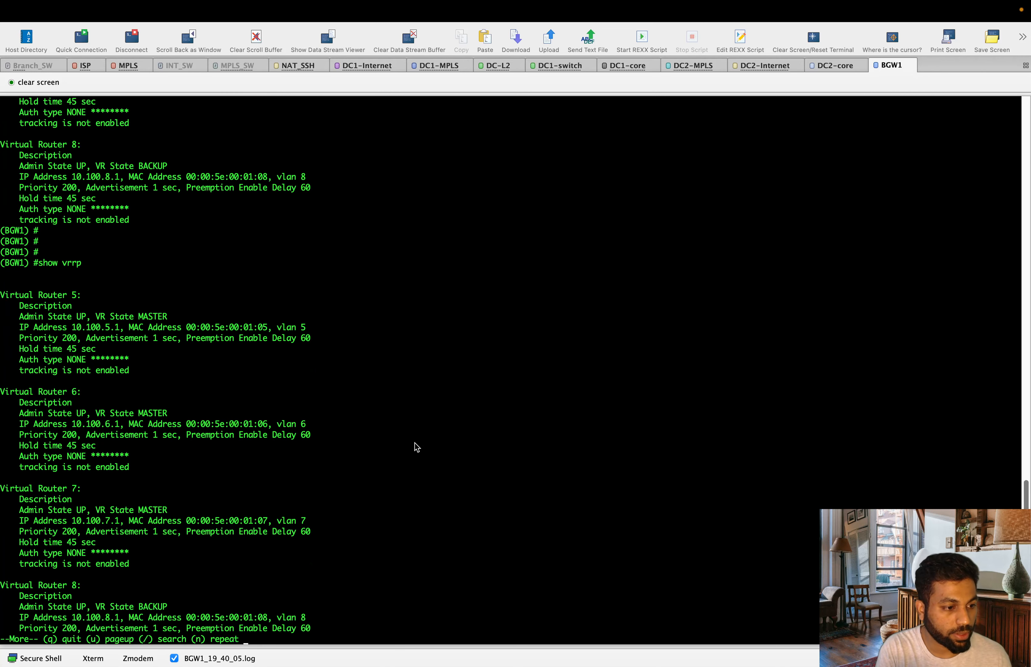
{"action": "key", "text": "Return"}
{"action": "key", "text": "Up"}
{"action": "key", "text": "Return"}
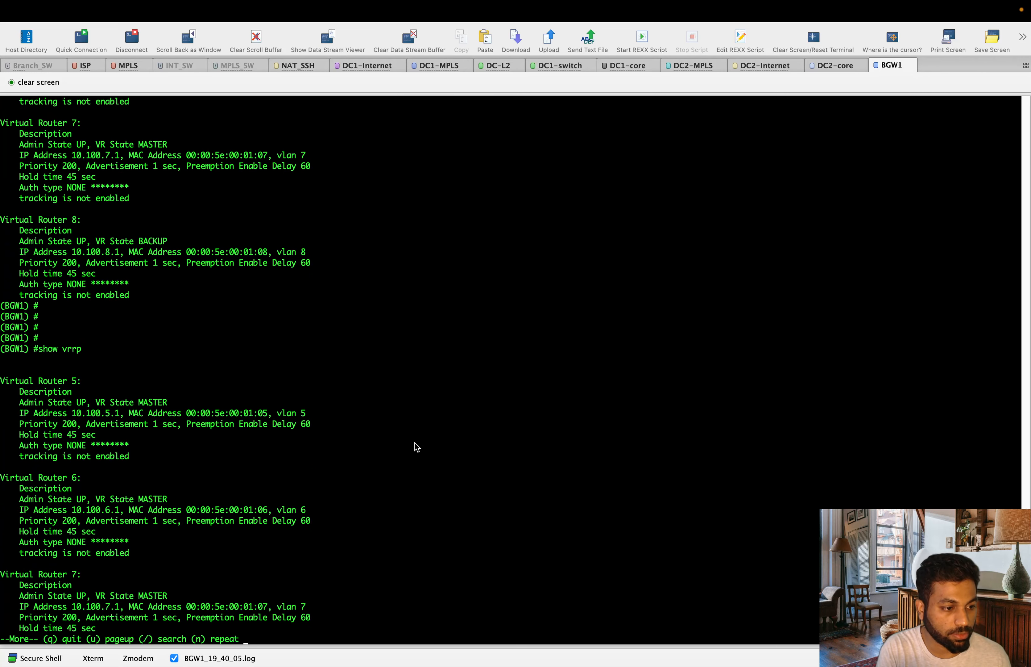
{"action": "key", "text": "Return"}
{"action": "key", "text": "Return"}
{"action": "key", "text": "Return"}
{"action": "key", "text": "Return"}
{"action": "key", "text": "Return"}
{"action": "key", "text": "Return"}
{"action": "key", "text": "Return"}
{"action": "key", "text": "Return"}
{"action": "key", "text": "Return"}
{"action": "key", "text": "Return"}
{"action": "key", "text": "Return"}
{"action": "key", "text": "Return"}
{"action": "key", "text": "Return"}
{"action": "key", "text": "Return"}
{"action": "key", "text": "Return"}
{"action": "key", "text": "Return"}
{"action": "key", "text": "Return"}
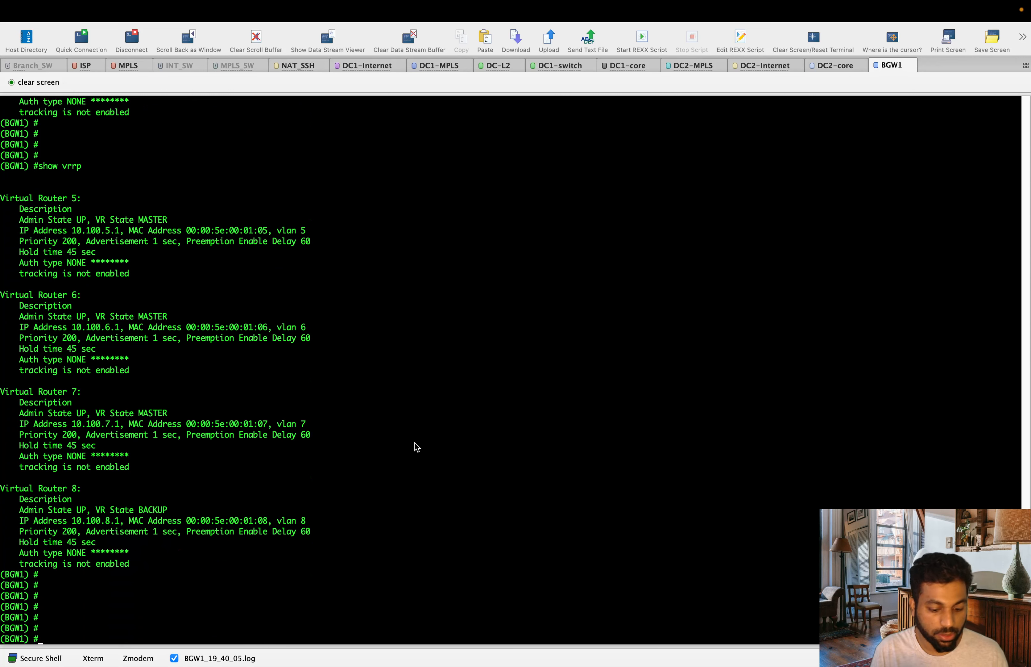
{"action": "key", "text": "Up"}
{"action": "key", "text": "Return"}
{"action": "key", "text": "Return"}
{"action": "key", "text": "Return"}
{"action": "key", "text": "Return"}
{"action": "key", "text": "Return"}
{"action": "key", "text": "Return"}
{"action": "key", "text": "Return"}
{"action": "key", "text": "Return"}
{"action": "key", "text": "Return"}
{"action": "key", "text": "Return"}
{"action": "key", "text": "Return"}
{"action": "key", "text": "Return"}
{"action": "key", "text": "Return"}
{"action": "key", "text": "Return"}
{"action": "key", "text": "Return"}
{"action": "key", "text": "Return"}
{"action": "key", "text": "Return"}
{"action": "key", "text": "Return"}
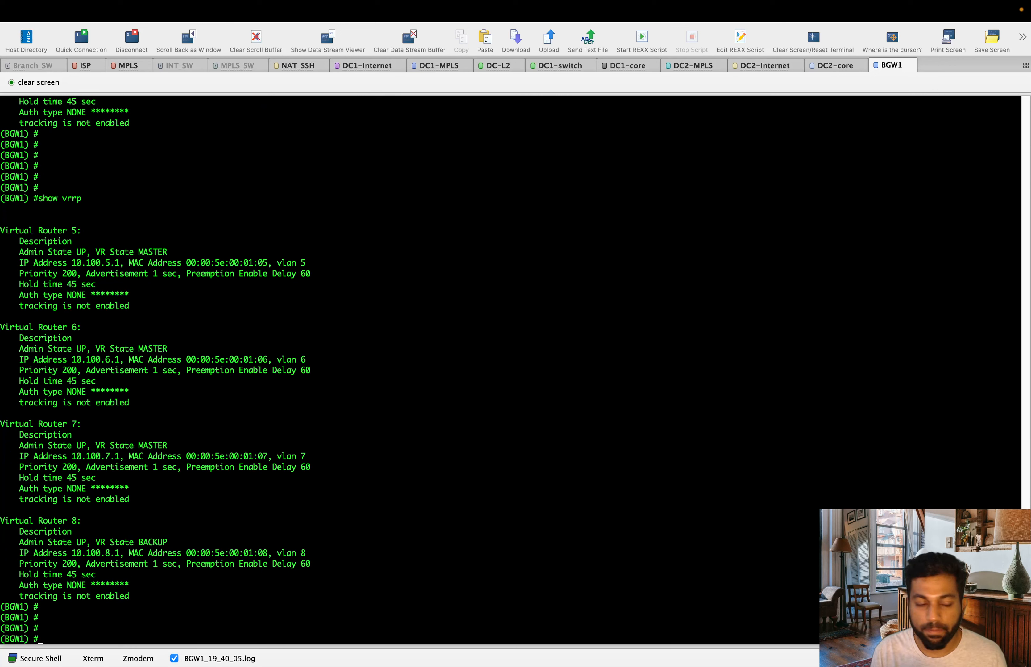
Rerun 'show vrrp' once more and confirm virtual router 8 is now MASTER.
{"action": "key", "text": "Up"}
{"action": "key", "text": "Return"}
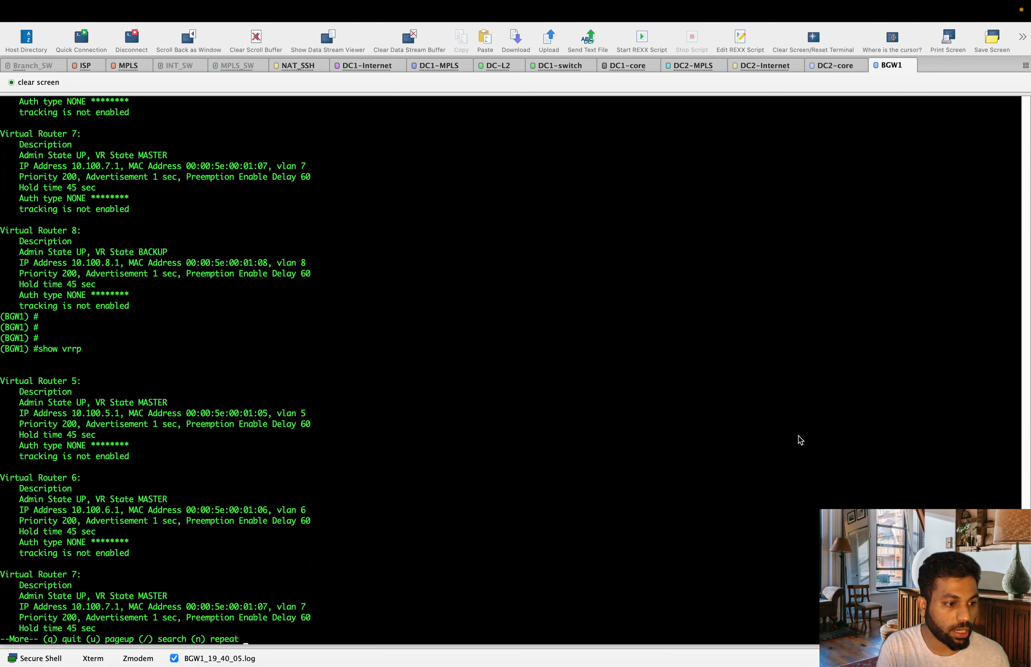
{"action": "key", "text": "Return"}
{"action": "key", "text": "Return"}
{"action": "key", "text": "Return"}
{"action": "key", "text": "Return"}
{"action": "key", "text": "Return"}
{"action": "key", "text": "Return"}
{"action": "key", "text": "Return"}
{"action": "key", "text": "Return"}
{"action": "key", "text": "Return"}
{"action": "key", "text": "Return"}
{"action": "key", "text": "Return"}
{"action": "key", "text": "Return"}
{"action": "key", "text": "Return"}
{"action": "key", "text": "Return"}
{"action": "key", "text": "Return"}
{"action": "key", "text": "Return"}
{"action": "key", "text": "Return"}
{"action": "key", "text": "Return"}
{"action": "key", "text": "Return"}
{"action": "key", "text": "Return"}
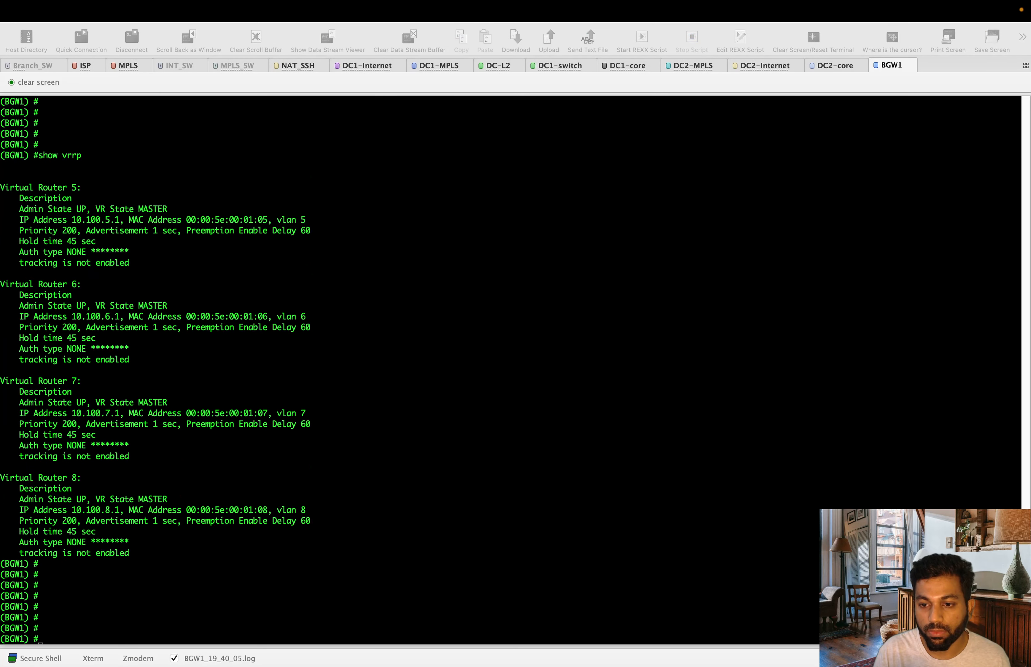
{"action": "left_click", "coordinate": [260, 429]}
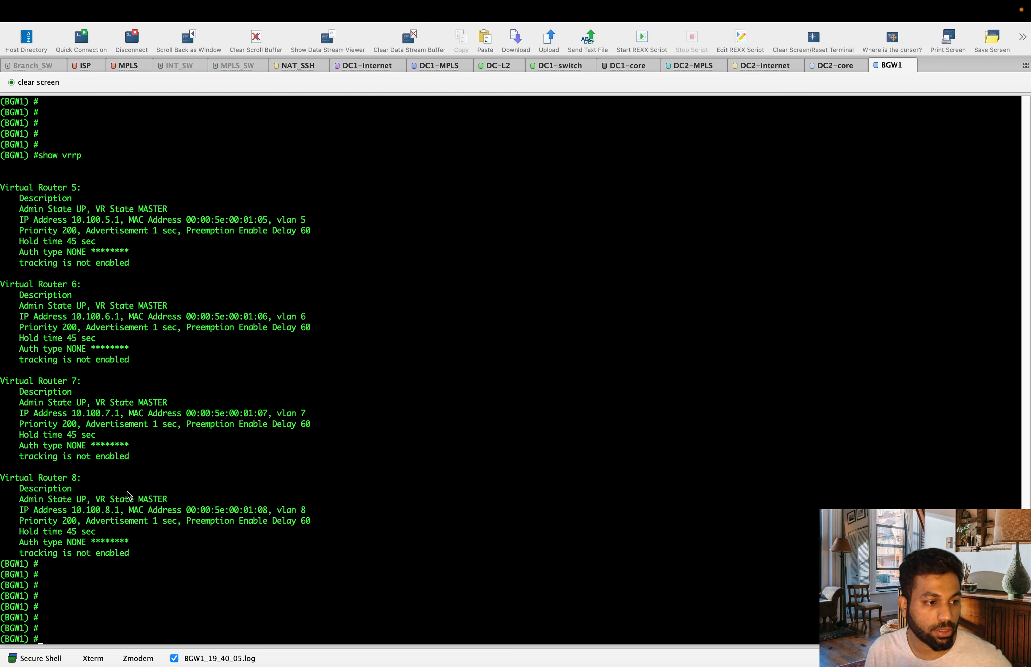
{"action": "left_click_drag", "start_coordinate": [129, 496], "coordinate": [176, 492]}
{"action": "left_click", "coordinate": [215, 503]}
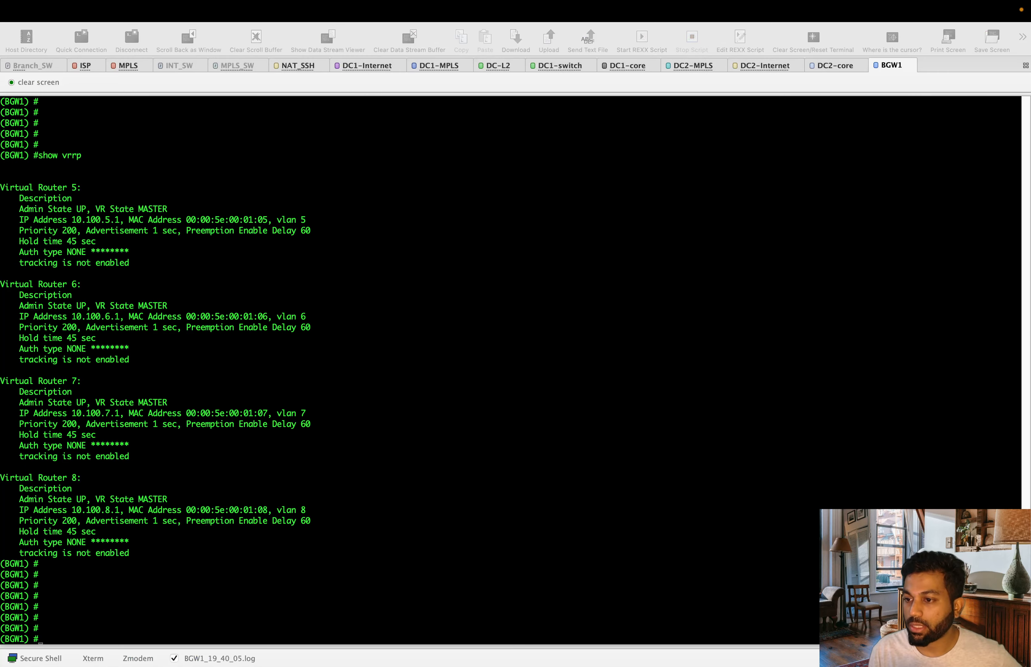
{"action": "left_click", "coordinate": [529, 282]}
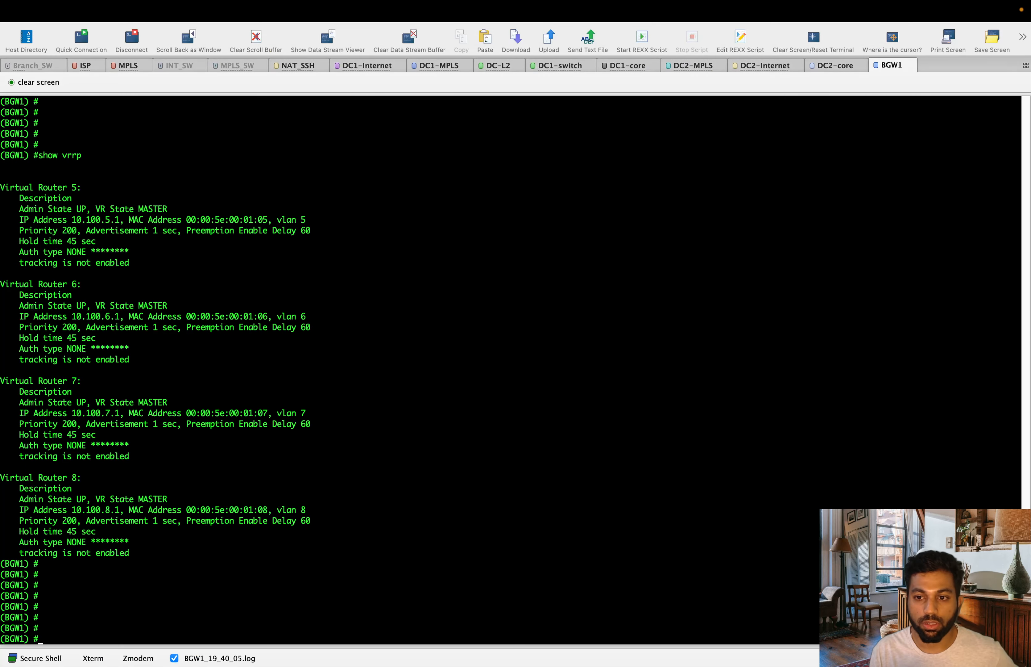
{"action": "key", "text": "ctrl+Up"}
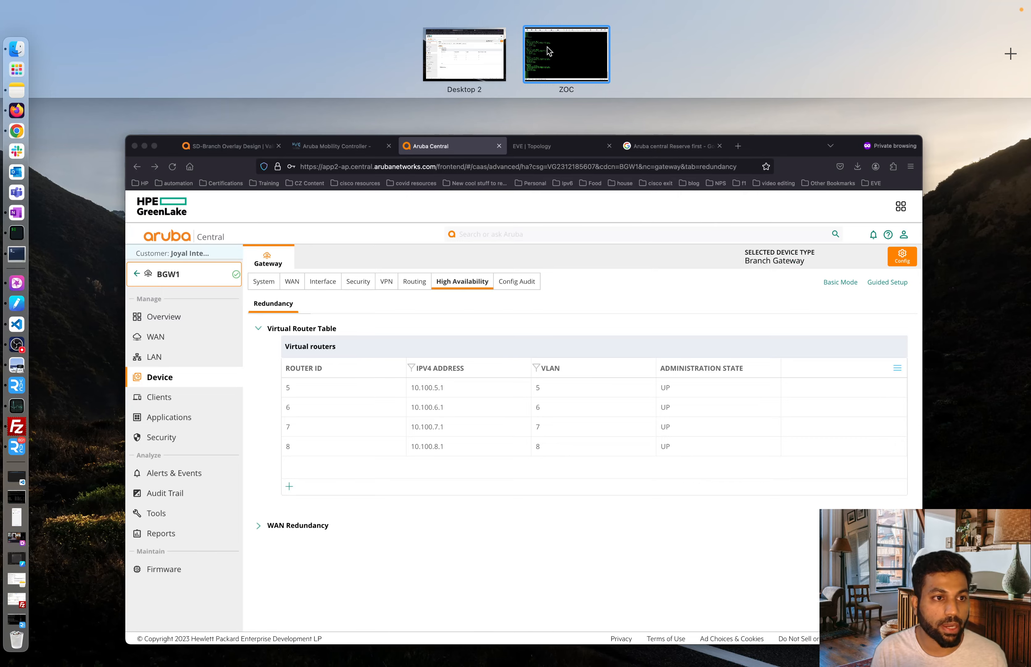
Switch to the browser desktop and return to the Aruba Central page.
{"action": "left_click", "coordinate": [538, 55]}
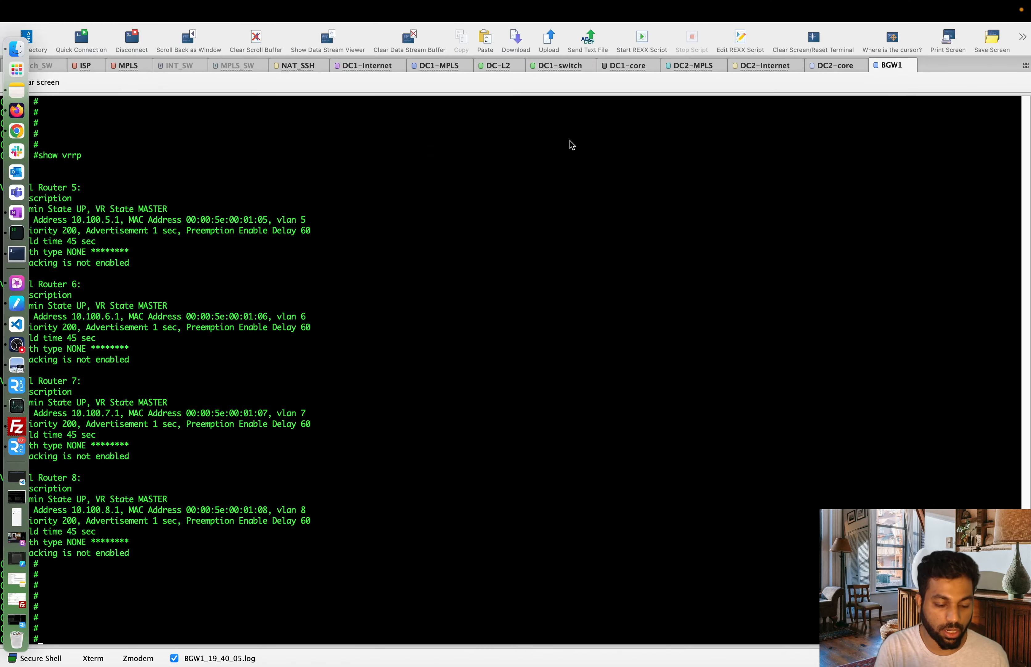
{"action": "key", "text": "ctrl+Up"}
{"action": "left_click", "coordinate": [458, 59]}
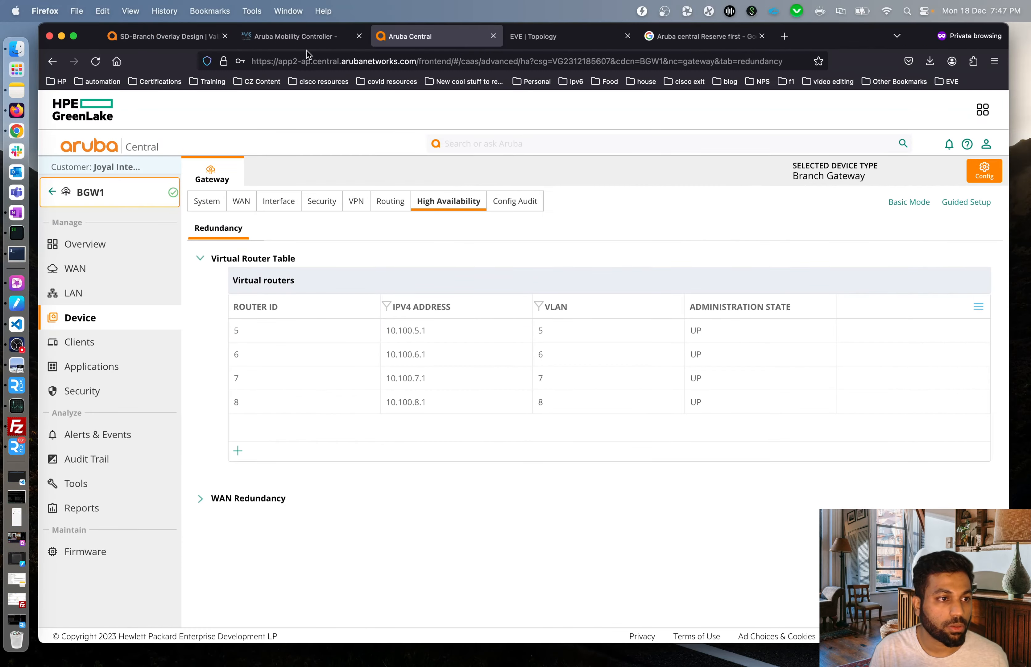
{"action": "left_click", "coordinate": [531, 41]}
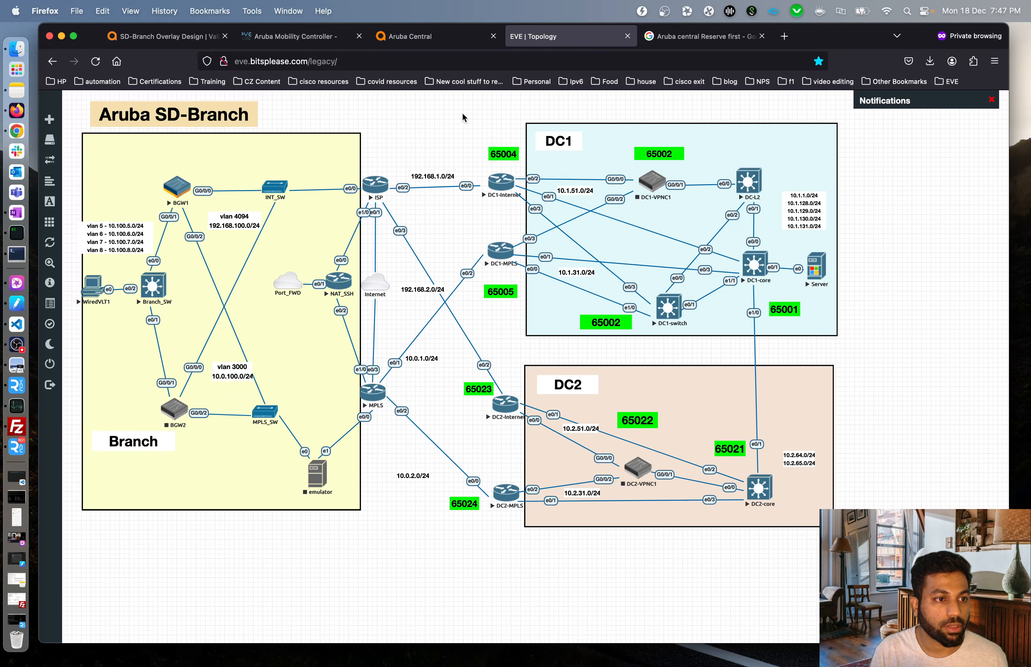
{"action": "left_click", "coordinate": [412, 36]}
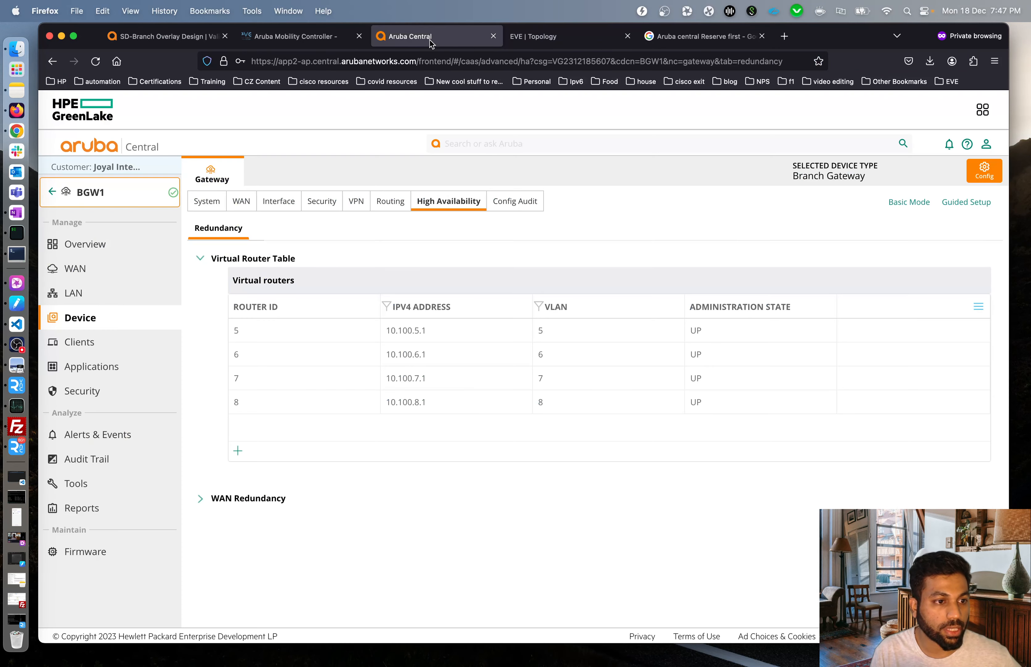
Set the context to Global and review the Gateways list, with BGW1 the one online gateway.
{"action": "left_click", "coordinate": [109, 204]}
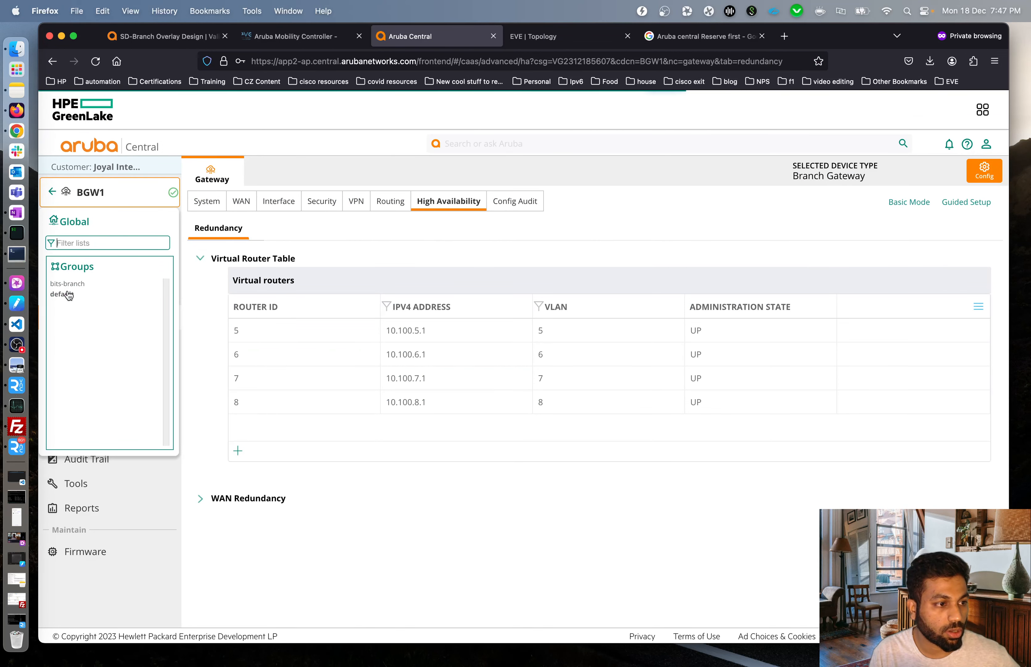
{"action": "left_click", "coordinate": [74, 221]}
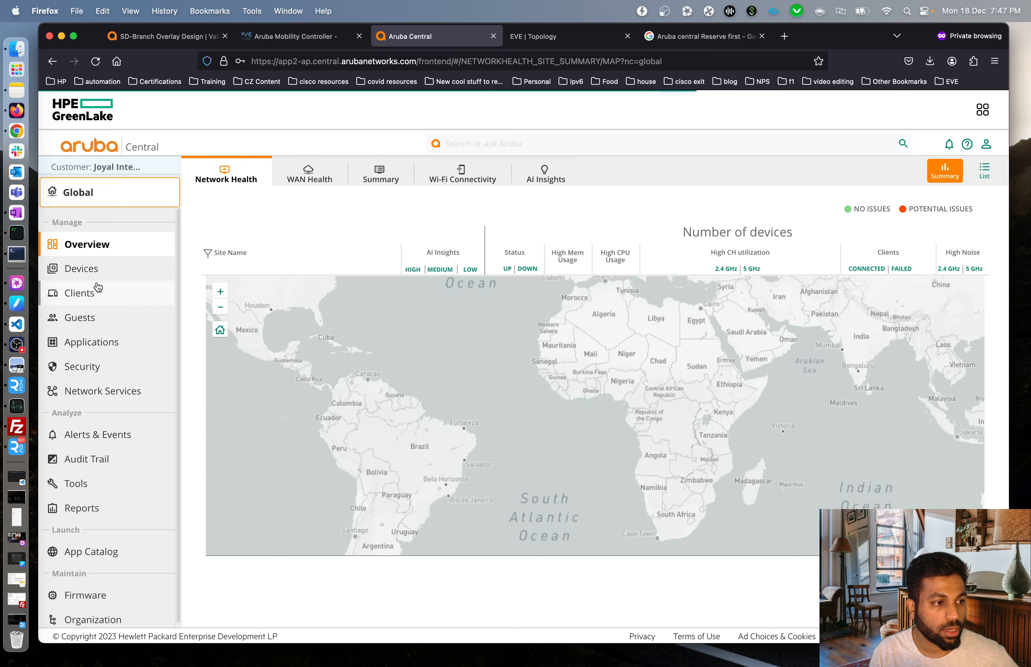
{"action": "left_click", "coordinate": [109, 280]}
{"action": "left_click", "coordinate": [358, 174]}
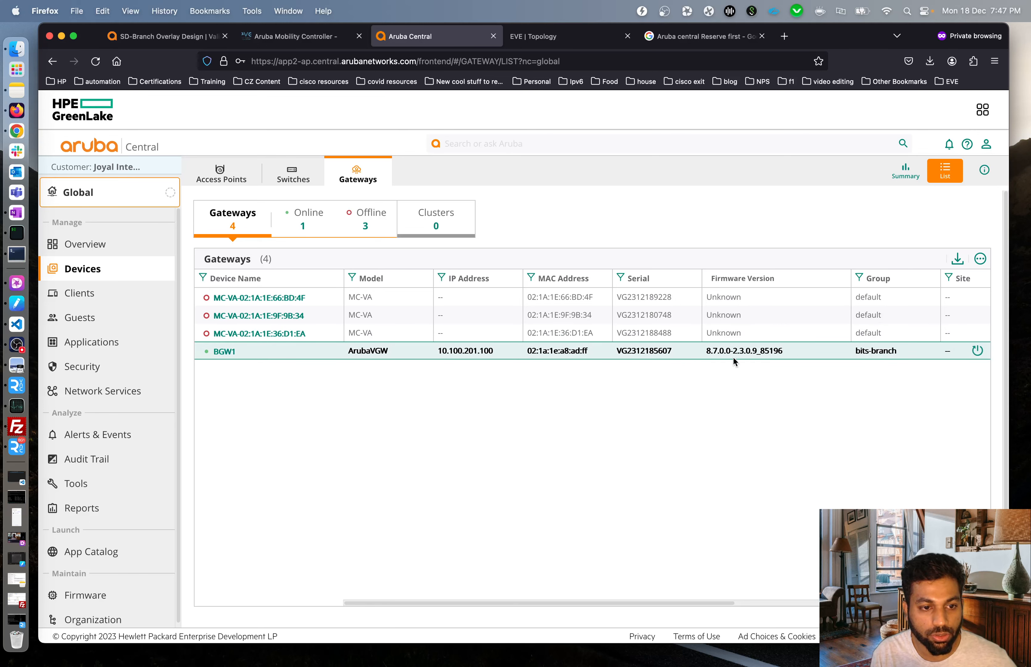
{"action": "left_click", "coordinate": [980, 258]}
{"action": "scroll", "coordinate": [923, 363], "scroll_direction": "down", "scroll_amount": 2}
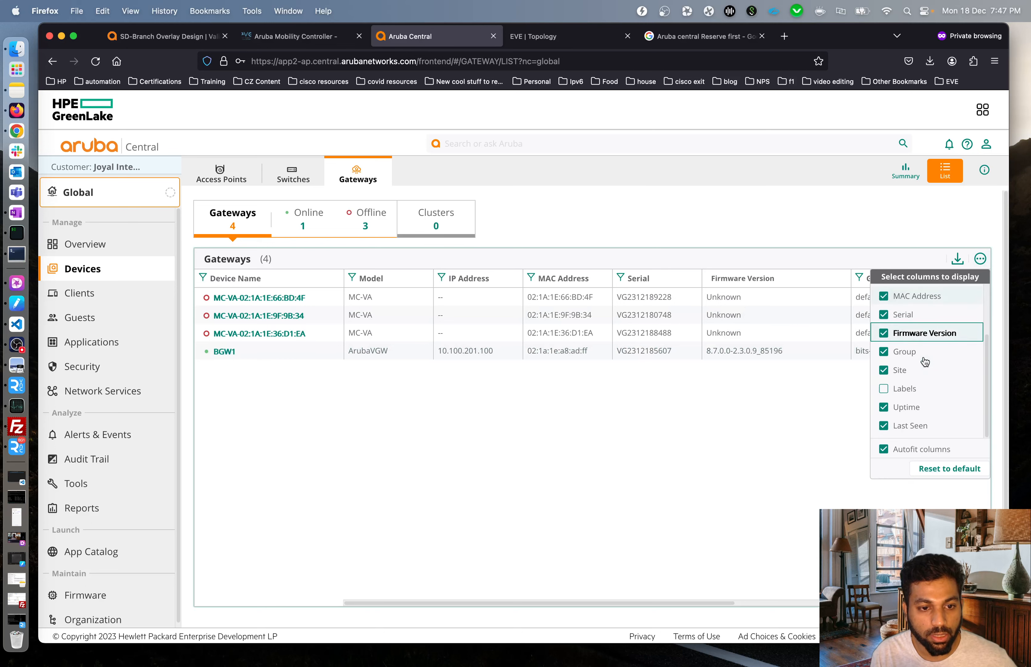
{"action": "scroll", "coordinate": [932, 433], "scroll_direction": "down", "scroll_amount": 1}
{"action": "left_click", "coordinate": [706, 444]}
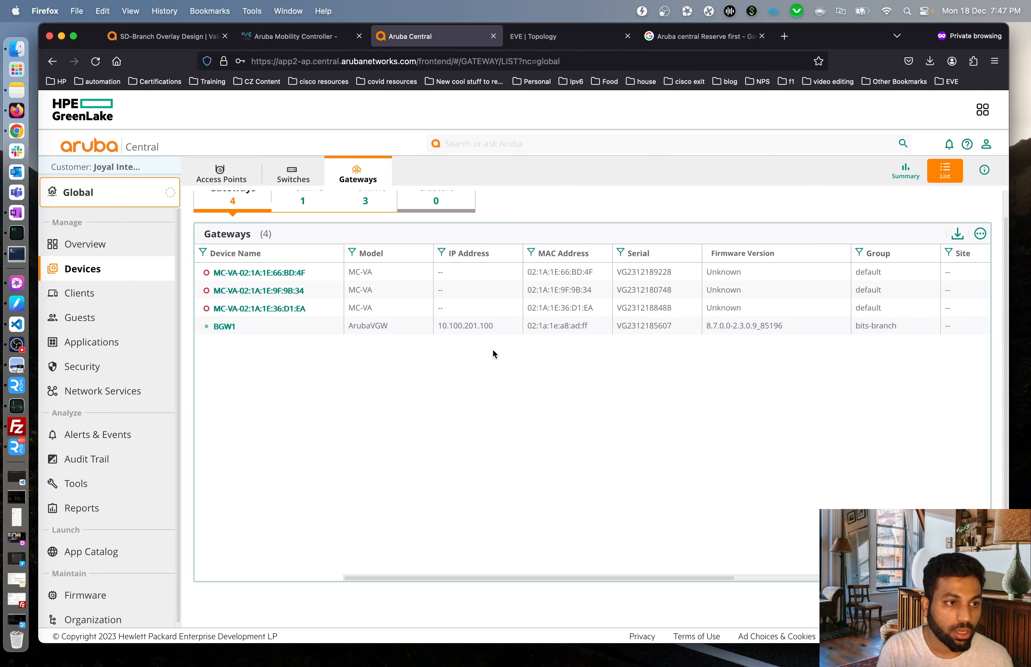
{"action": "left_click", "coordinate": [533, 36]}
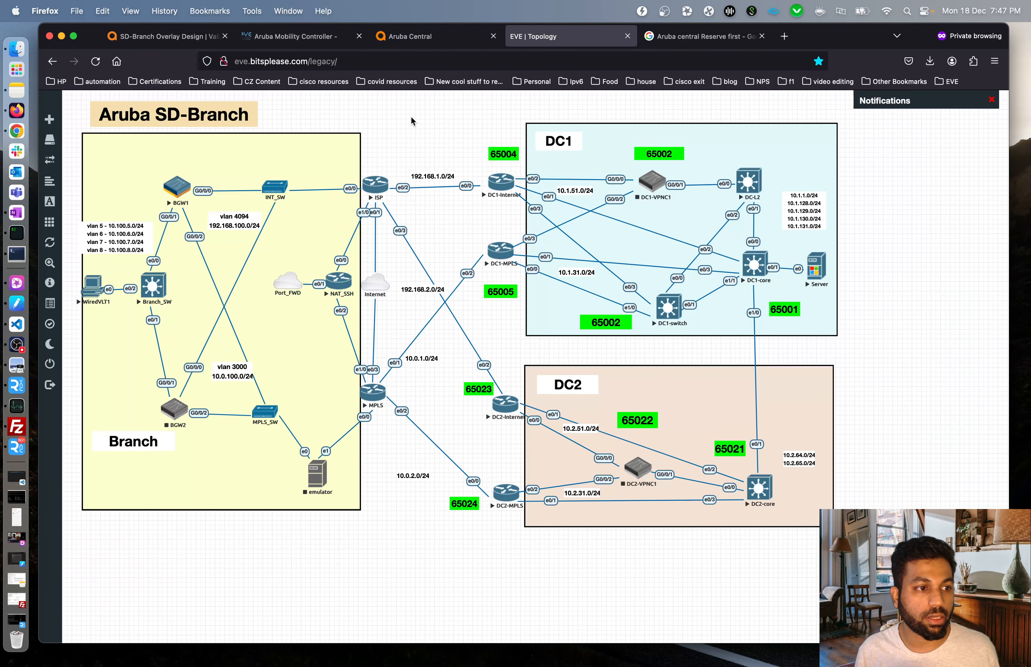